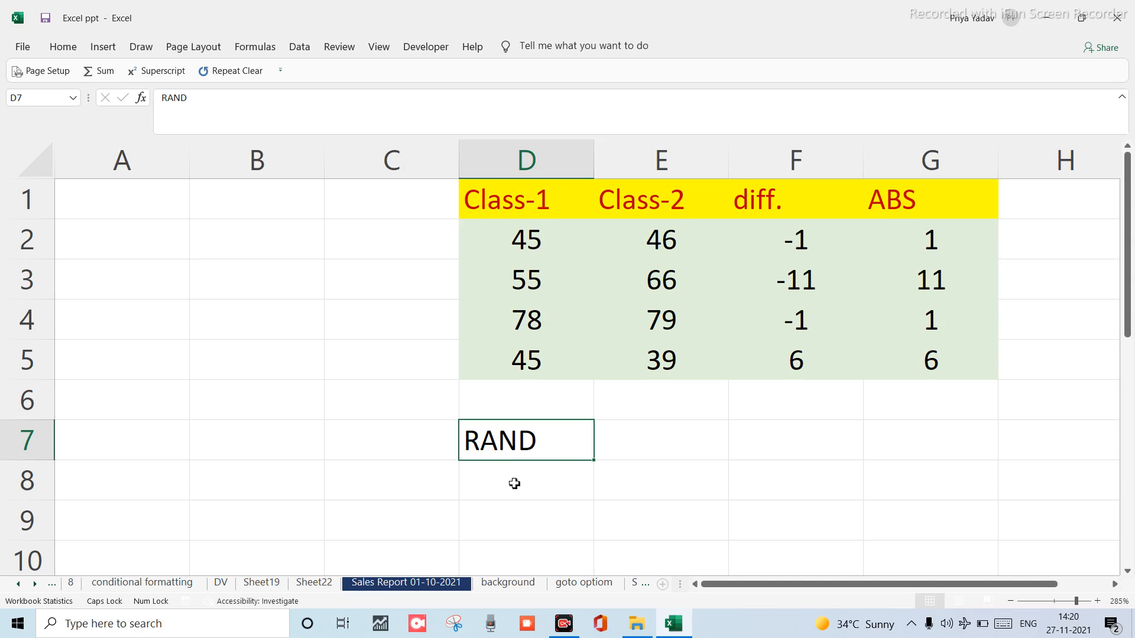
scroll(596, 359, right, 5)
scroll(596, 359, left, 5)
scroll(597, 359, right, 4)
scroll(596, 357, left, 4)
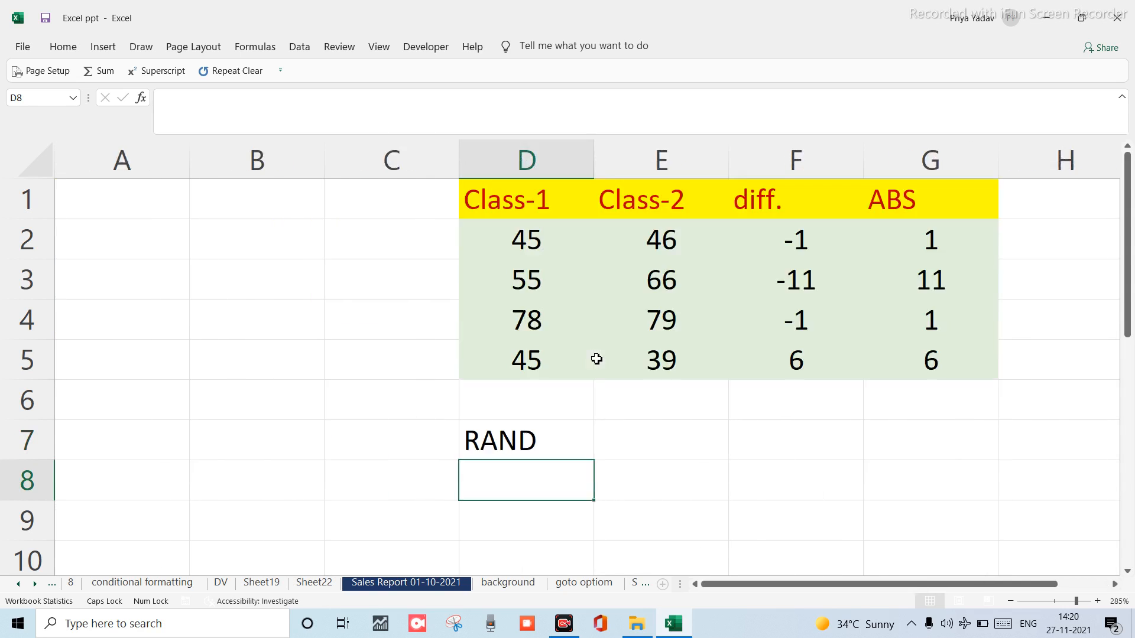
Clear the existing formulas from the ABS column, cells G2 to G5.
click(924, 243)
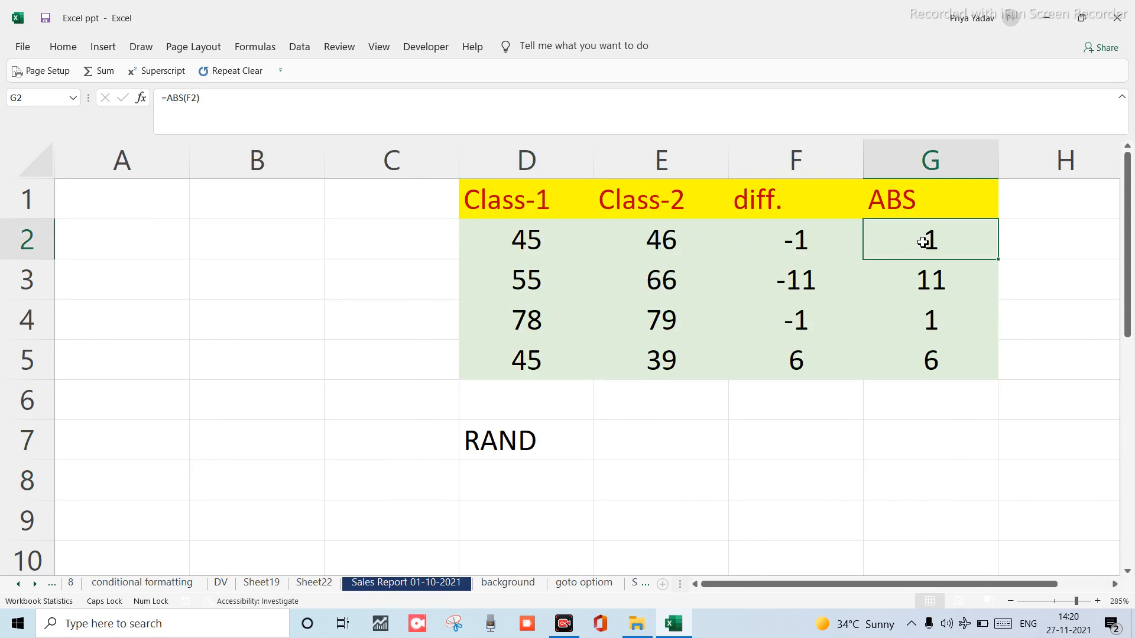
key(shift+Down)
key(shift+Down)
key(shift+Down)
key(F2)
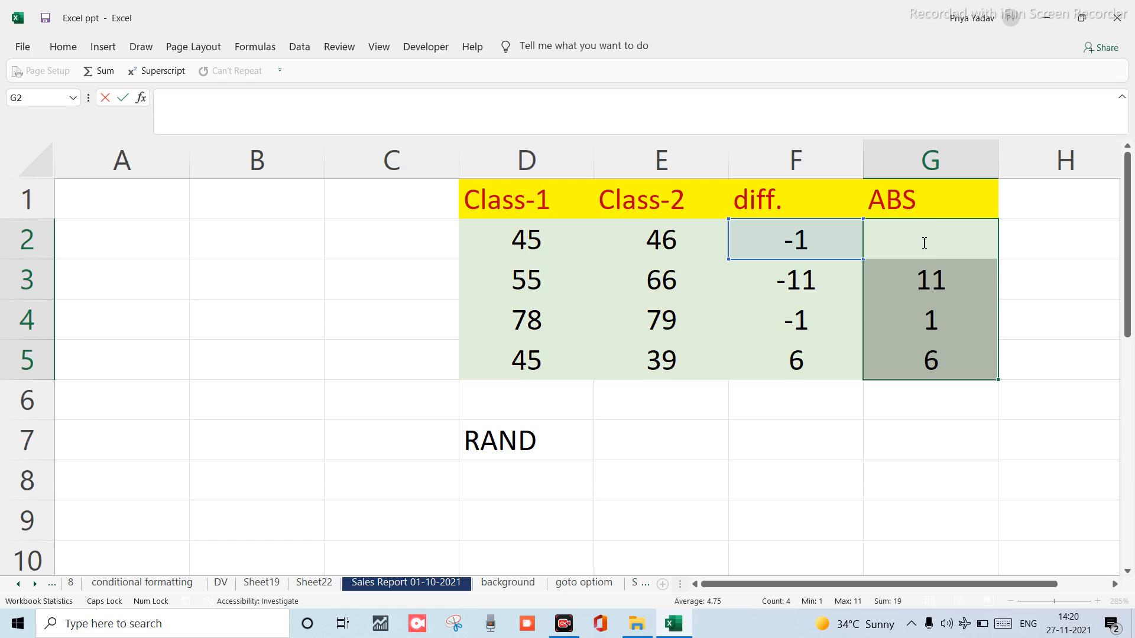
click(932, 408)
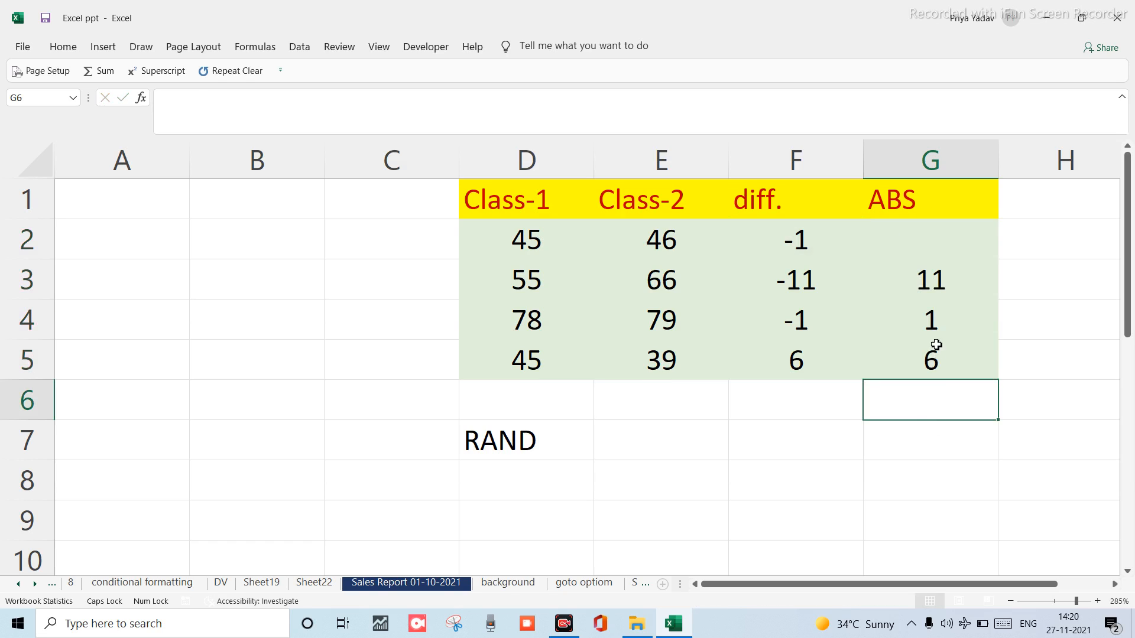
click(928, 295)
key(shift+Down)
key(shift+Down)
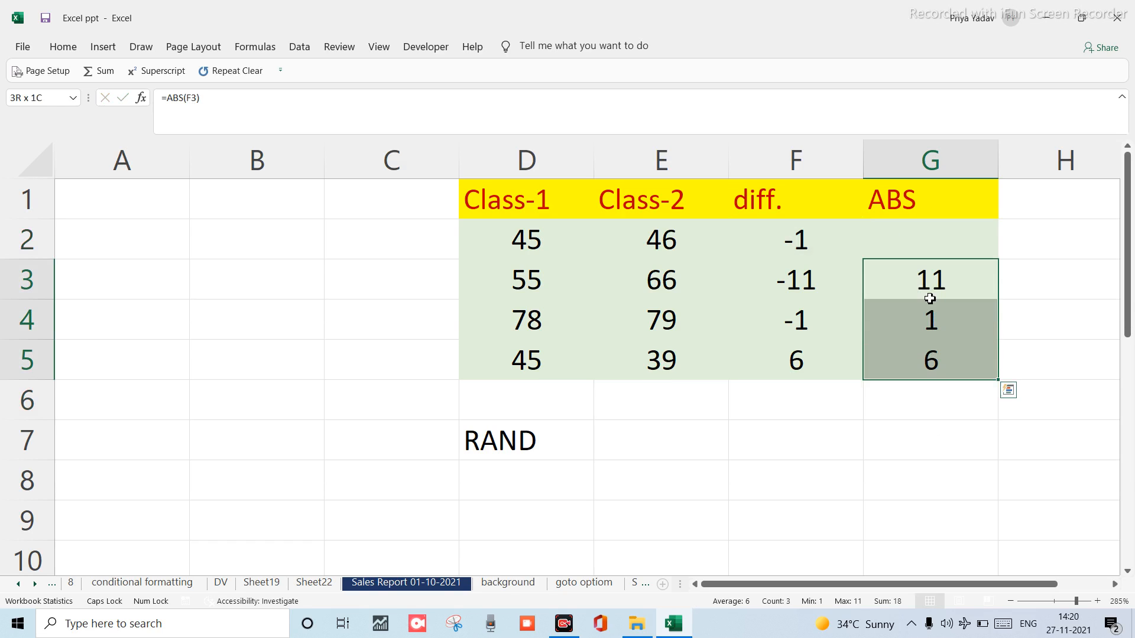
key(Delete)
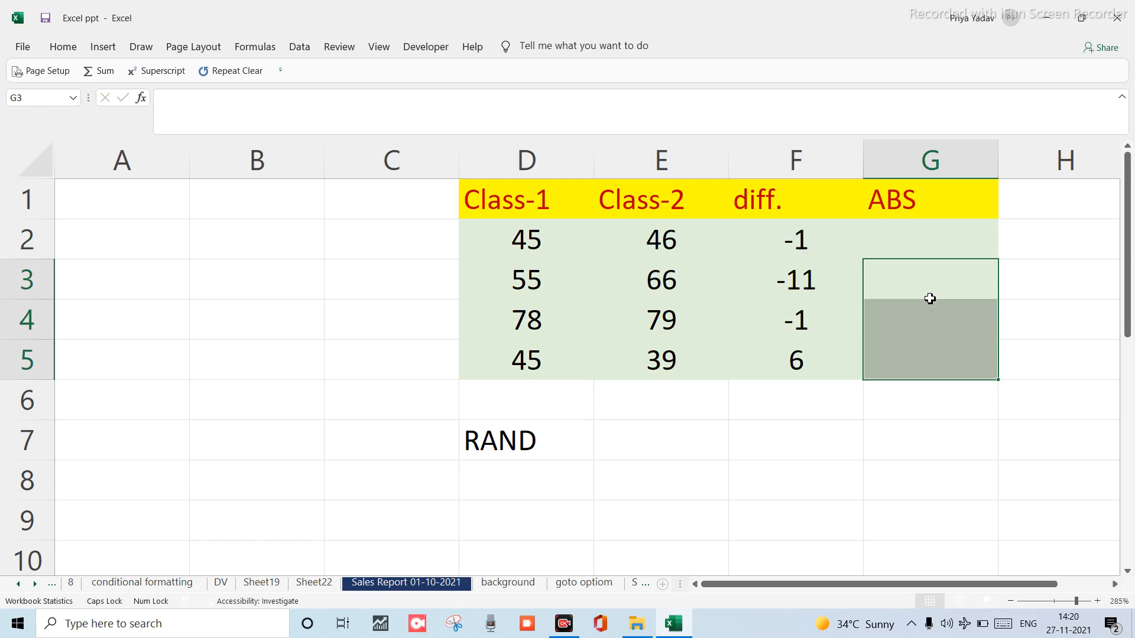
Enter the formula =ABS(F2) in cell G2 to get the absolute value of the first difference.
click(943, 217)
click(905, 242)
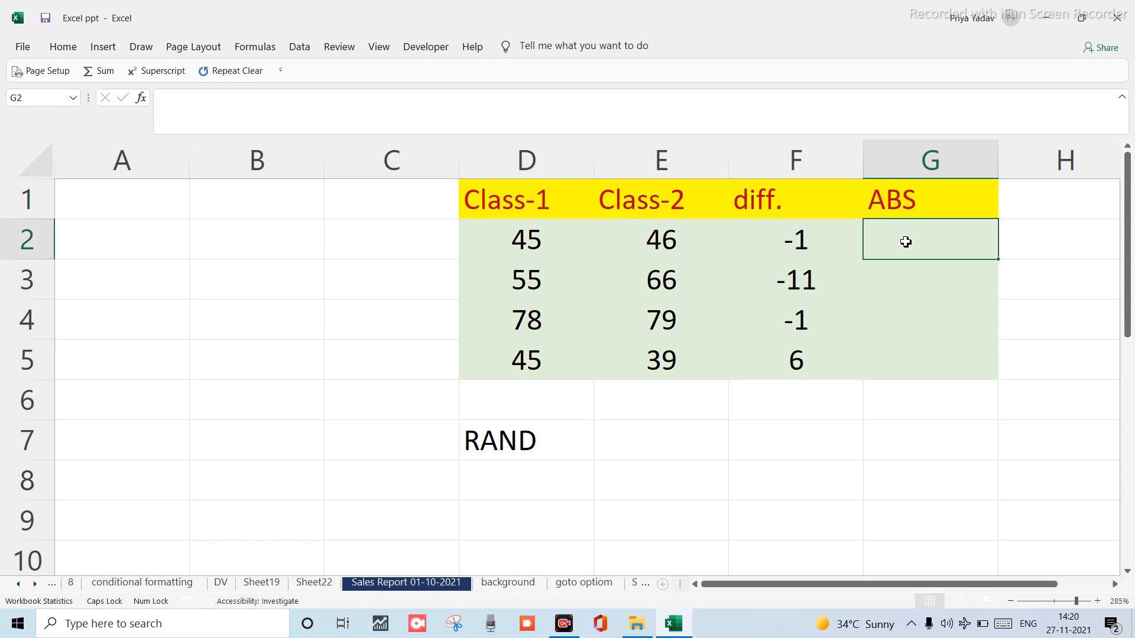
text(=)
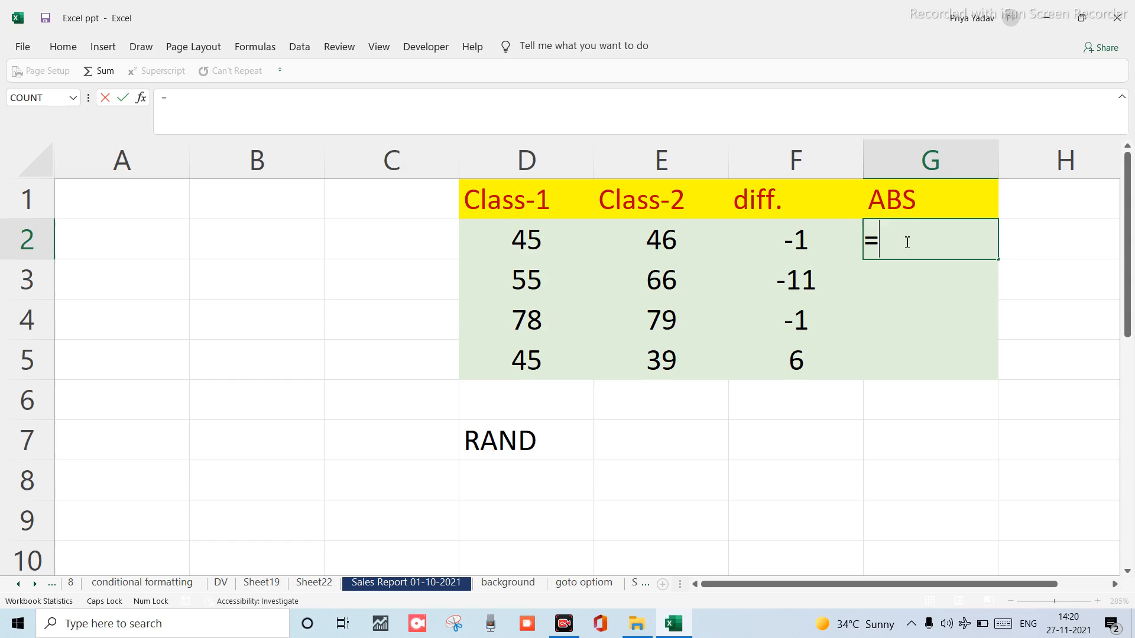
text(ABS)
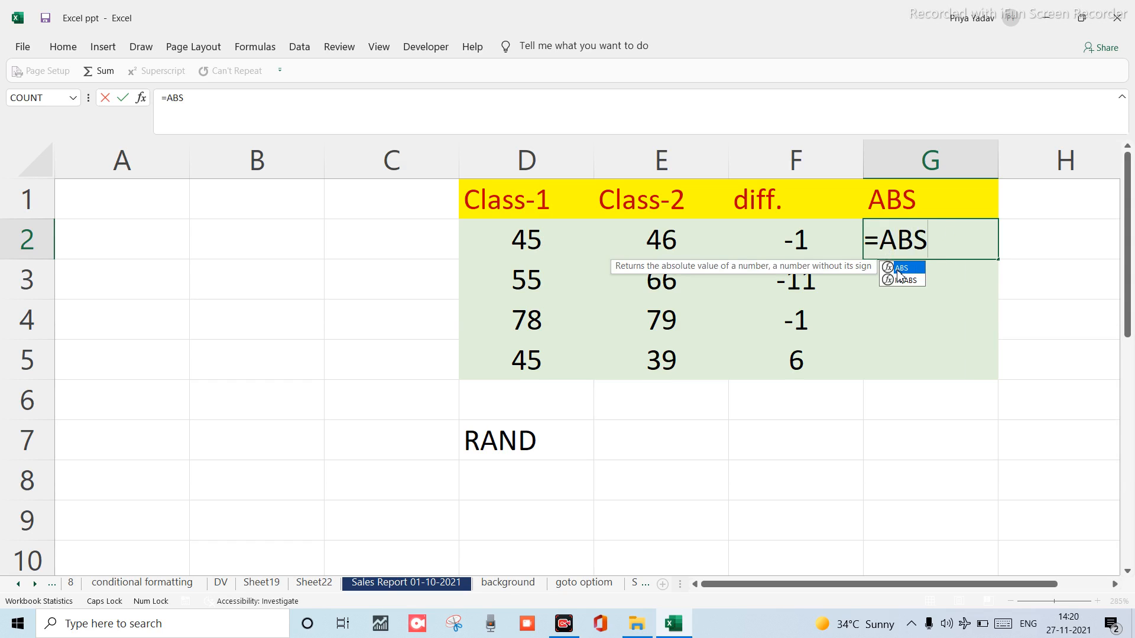
double_click(898, 269)
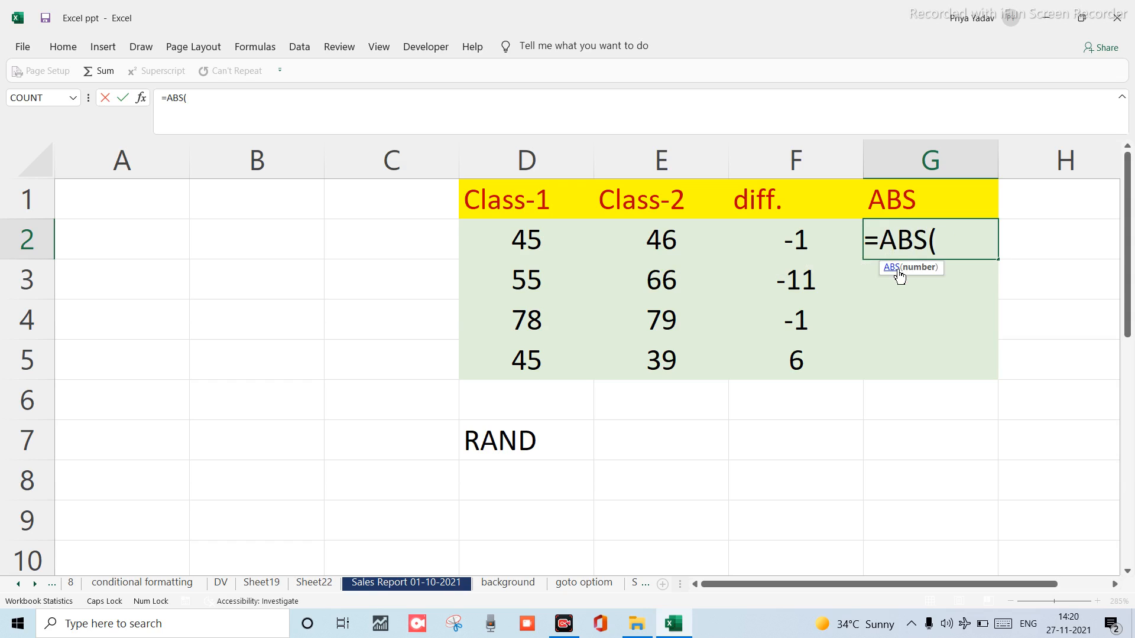
click(751, 246)
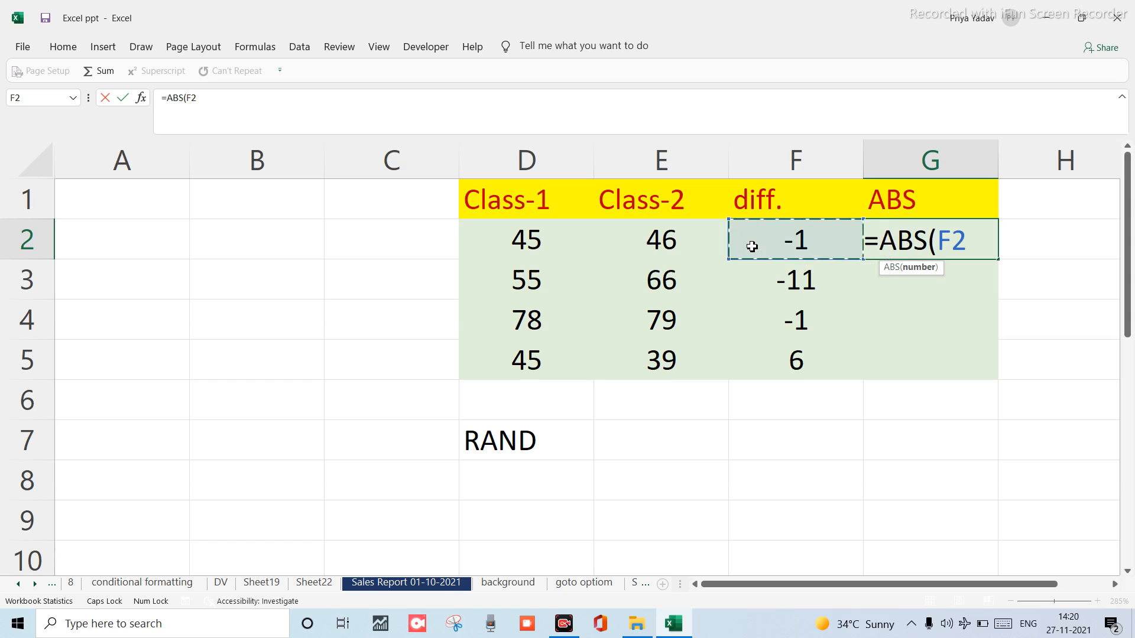
text())
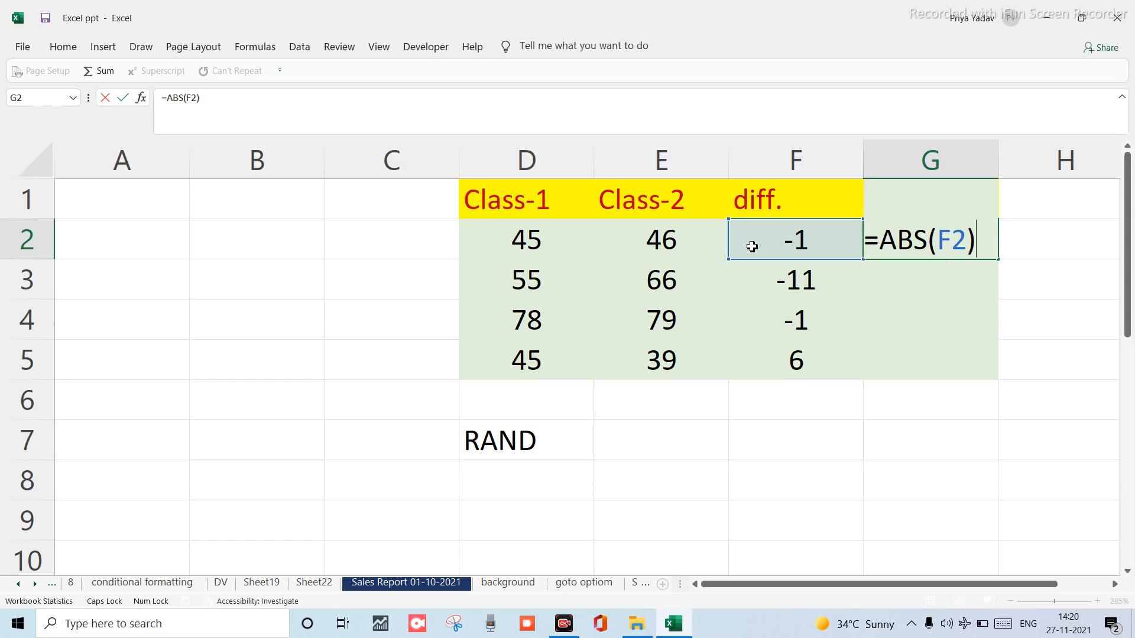
key(Return)
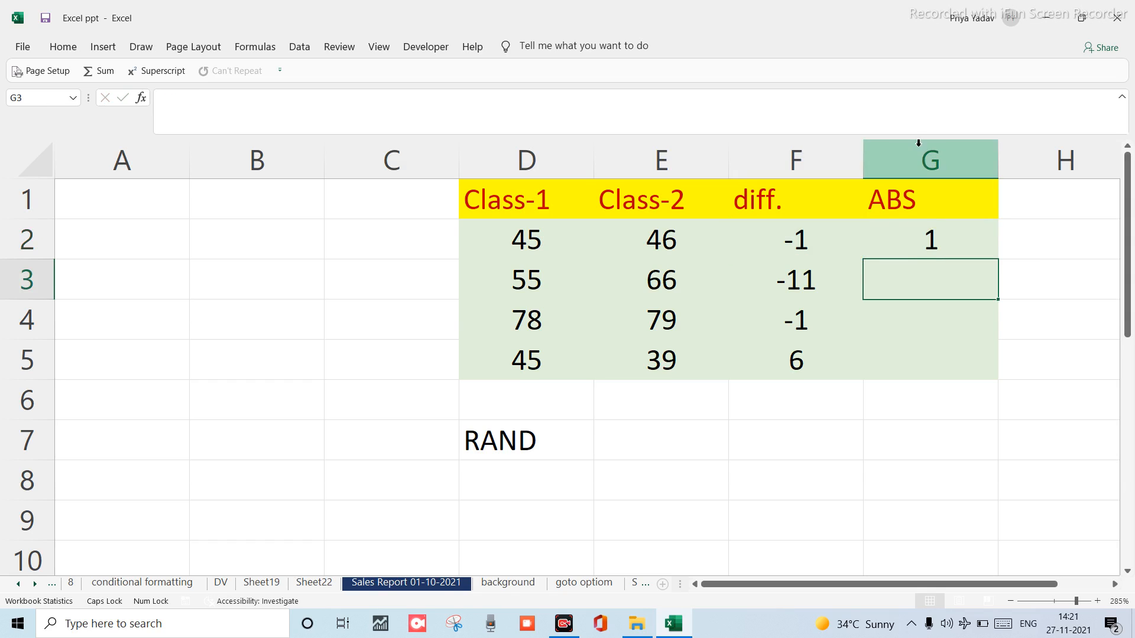
Fill the absolute value formula from G2 down through G5.
click(903, 245)
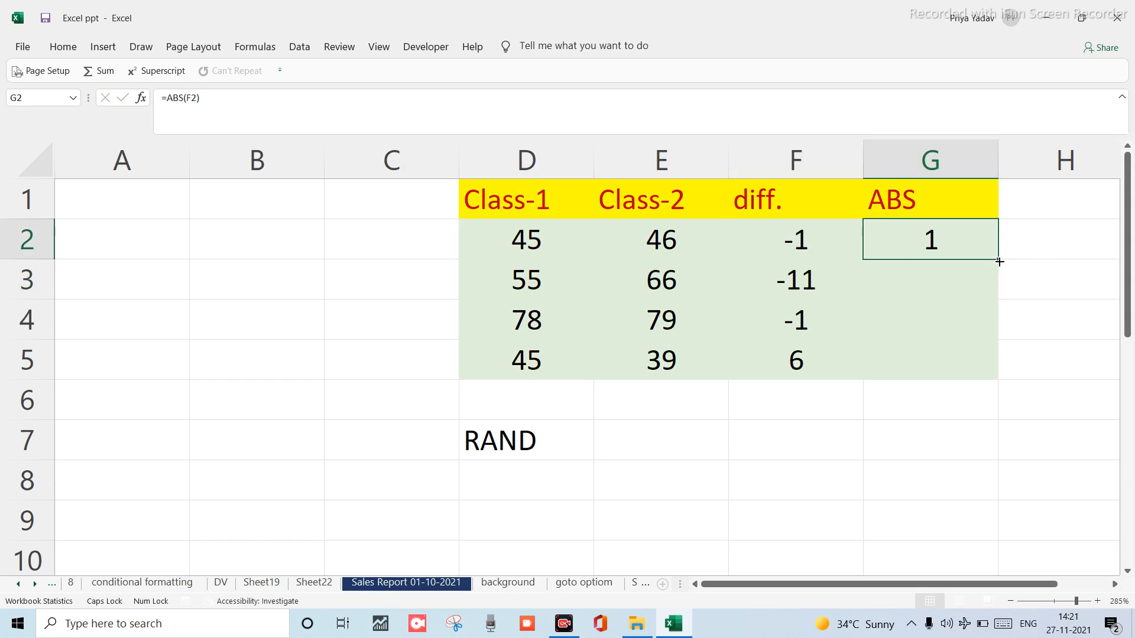
drag(999, 262, 993, 400)
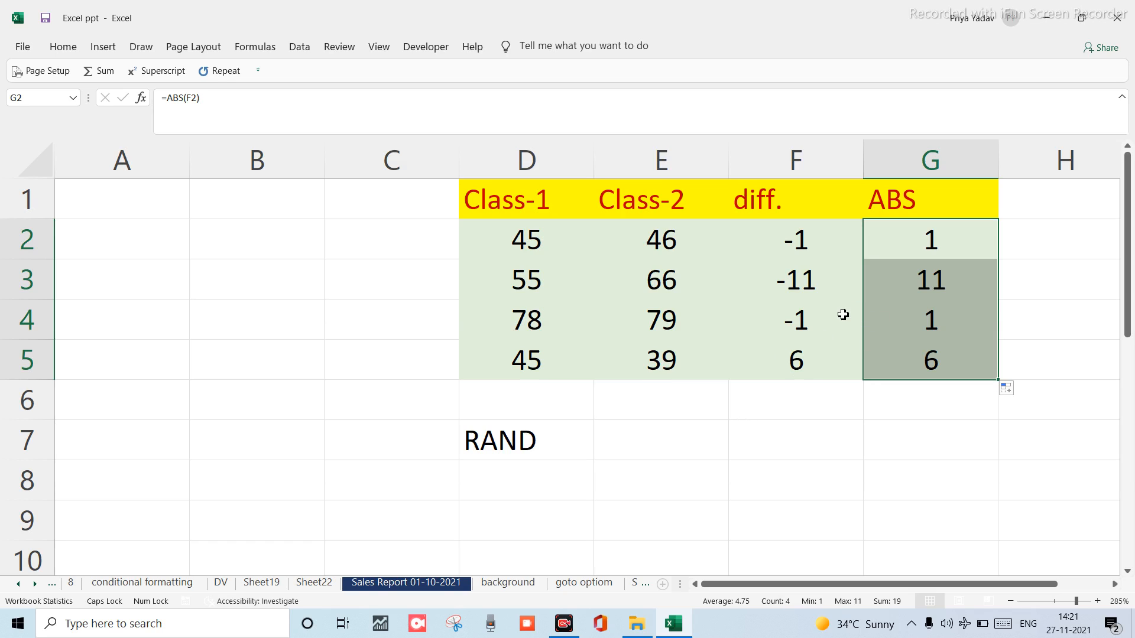
click(903, 294)
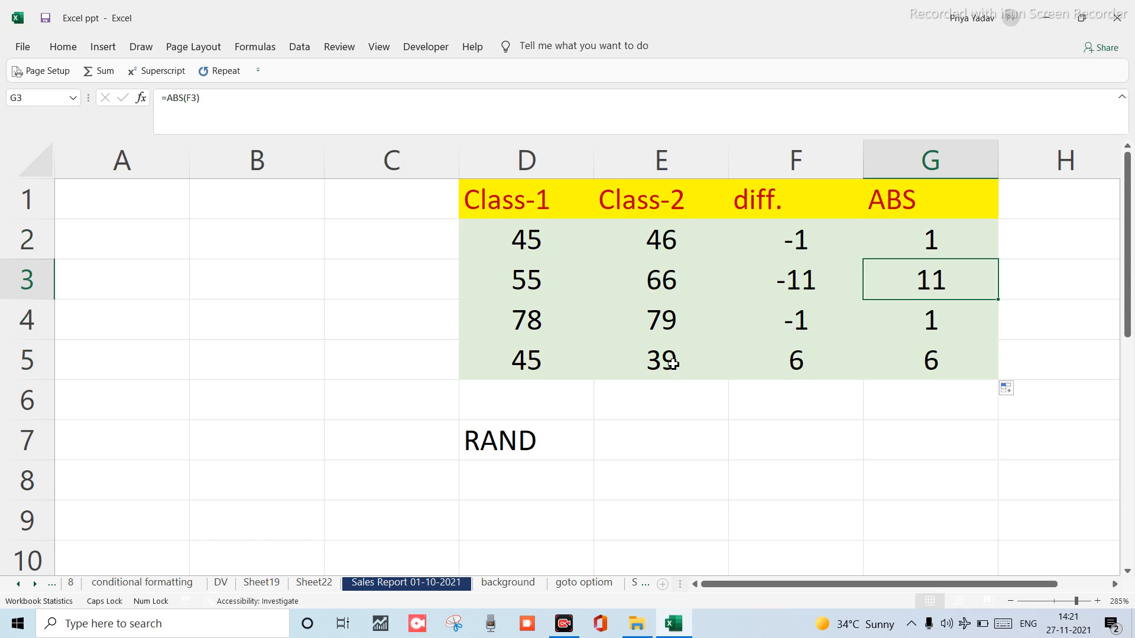
Try to enter the formula =RAND()20 in cell D8 below the RAND label, declining the proposed correction.
scroll(673, 364, down, 1)
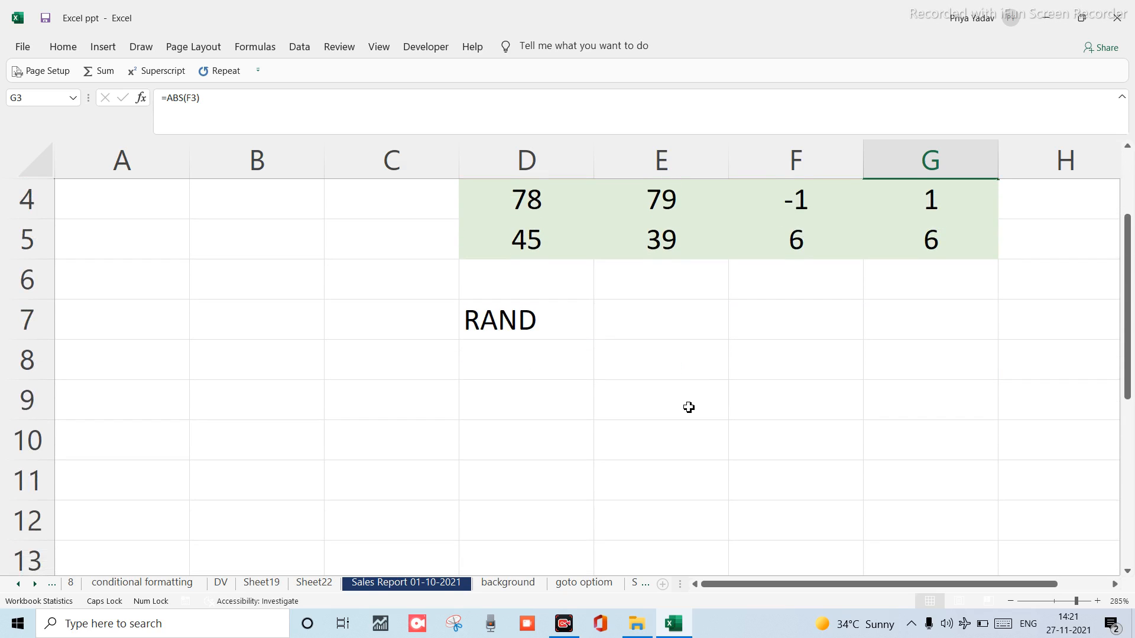
scroll(688, 406, up, 1)
scroll(486, 386, down, 3)
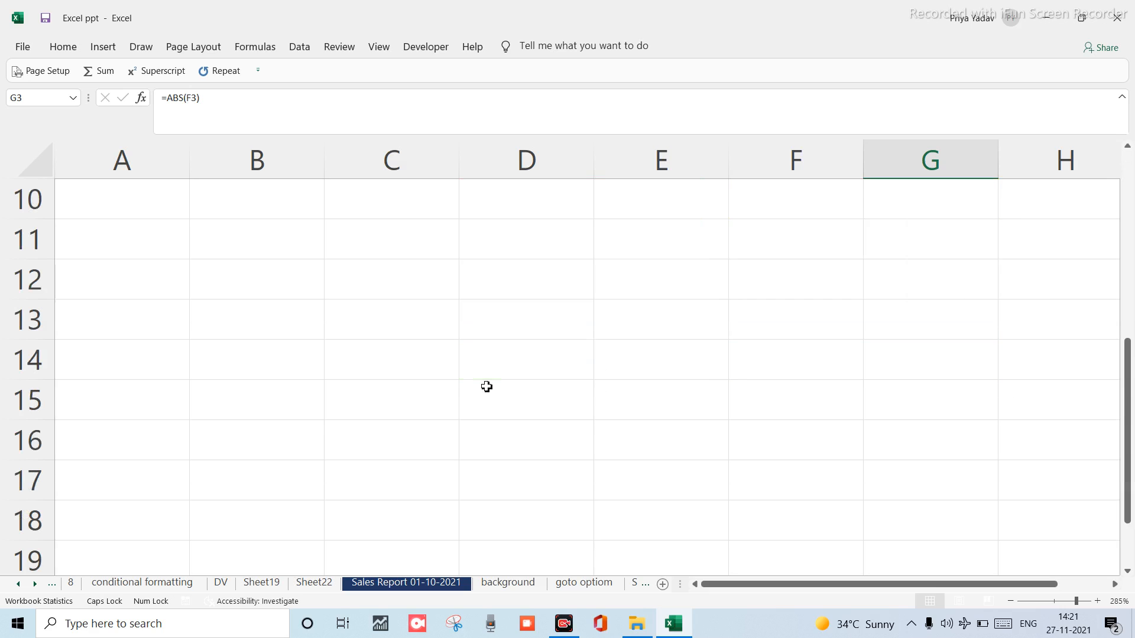
scroll(487, 386, up, 1)
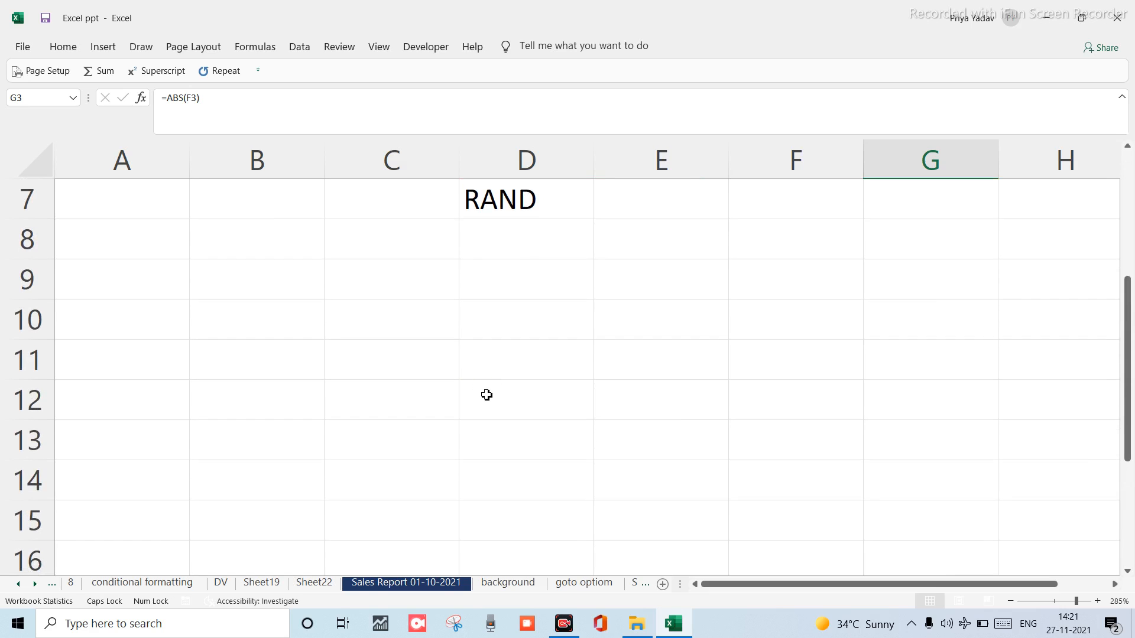
scroll(487, 390, up, 1)
click(479, 276)
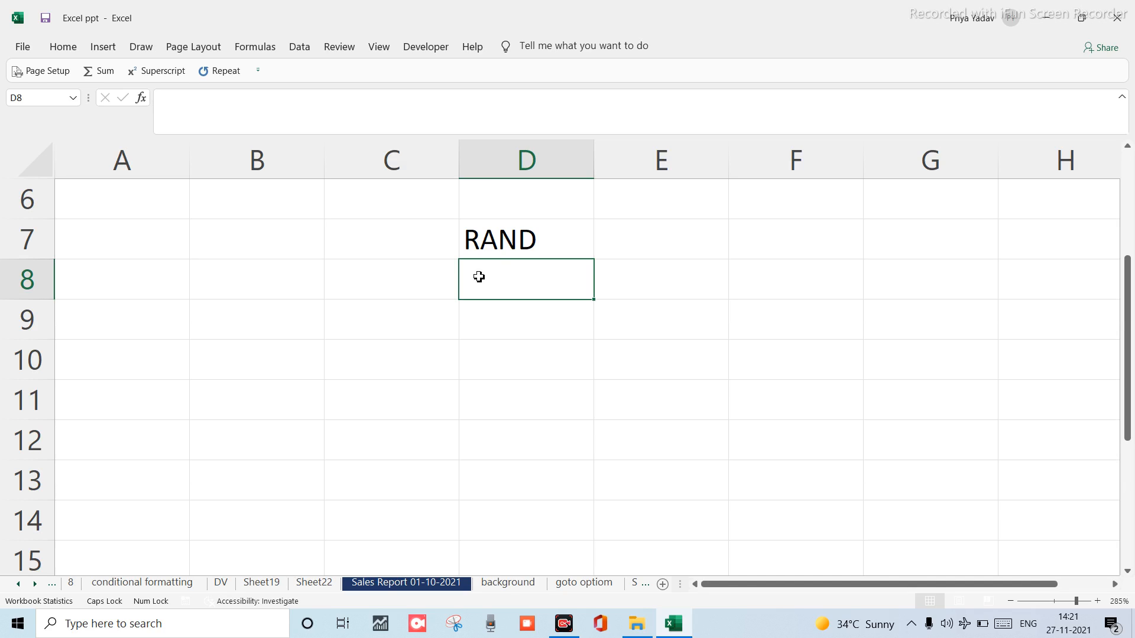
text(=)
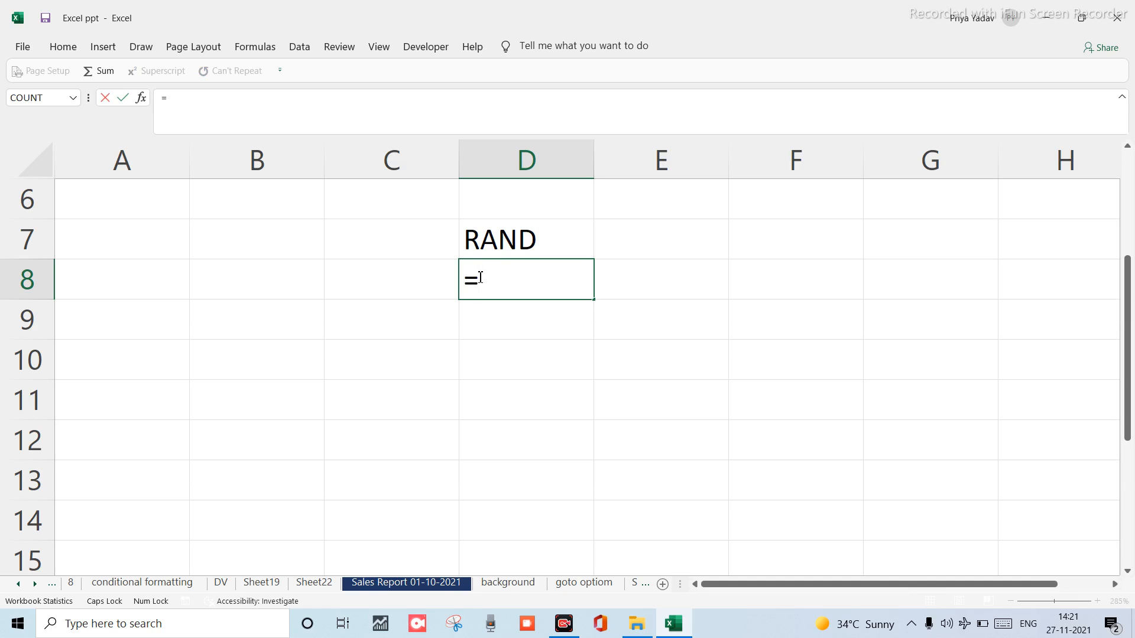
text(RAN)
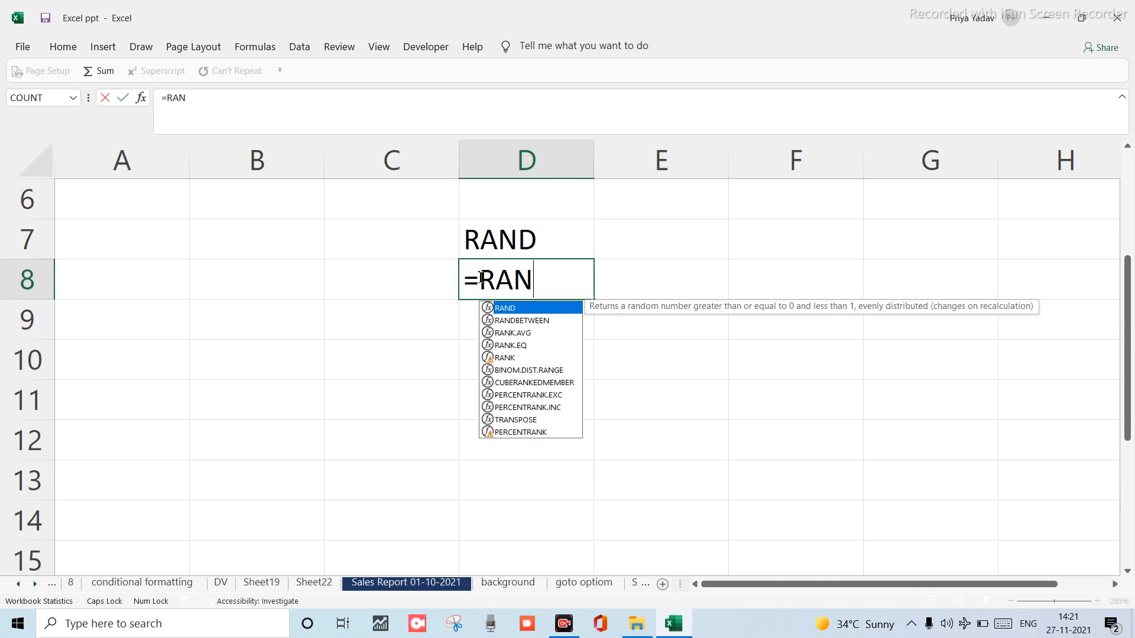
text(D()
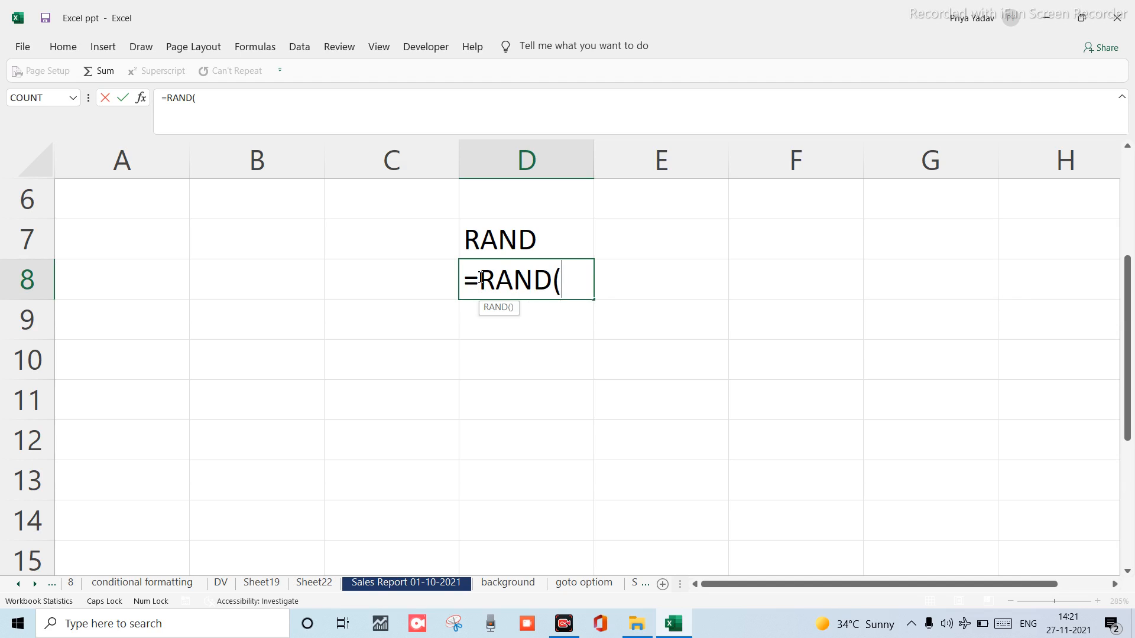
text())
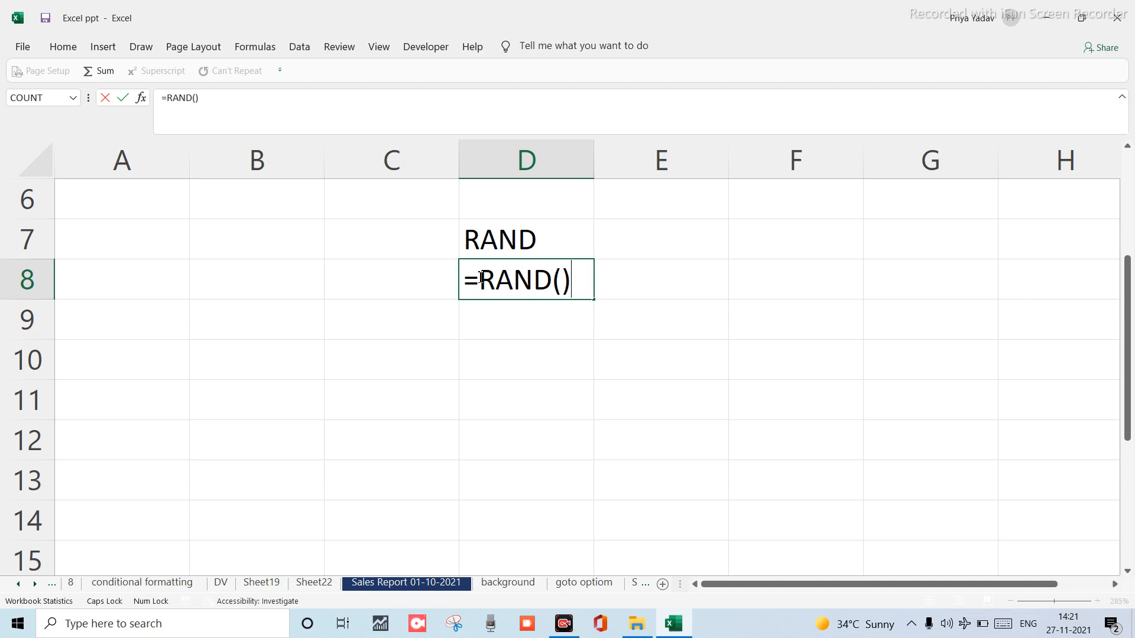
text(10)
key(BackSpace)
key(BackSpace)
text(20)
key(Return)
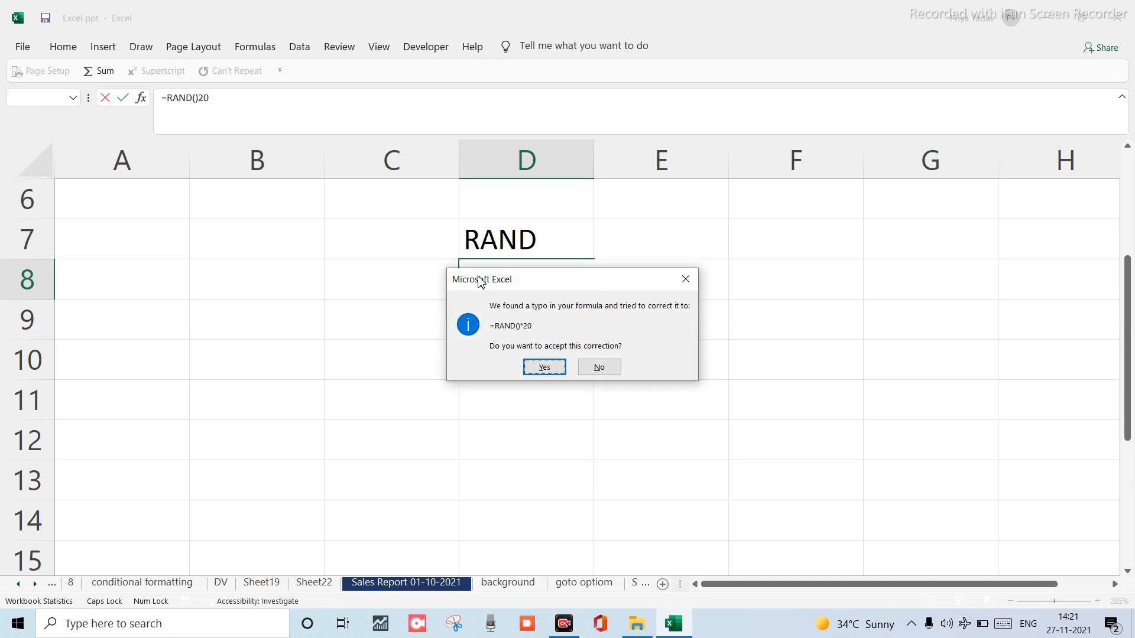
key(n)
key(Return)
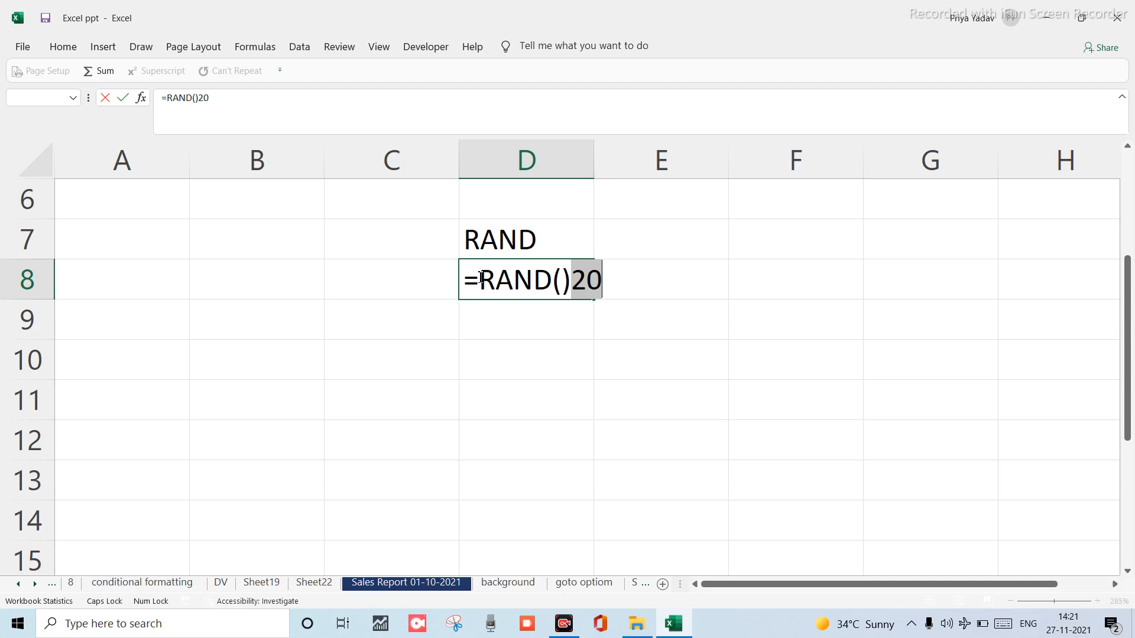
Try the formula =RAND()10 in cell D8, decline the proposed correction and discard the entry.
key(BackSpace)
text(10)
key(Return)
key(n)
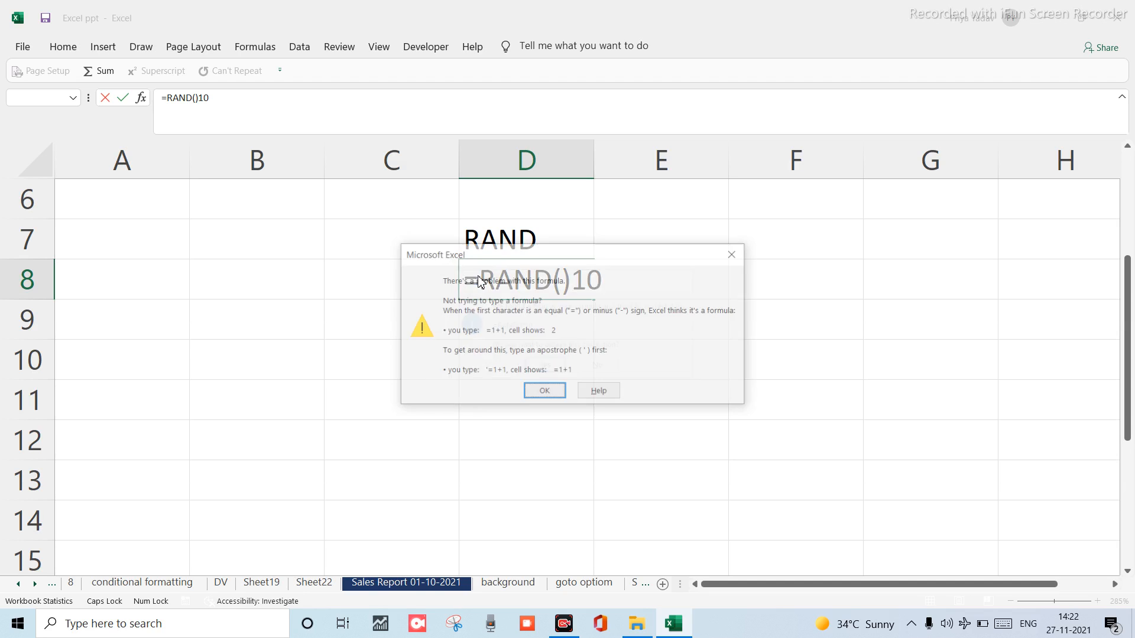
key(Return)
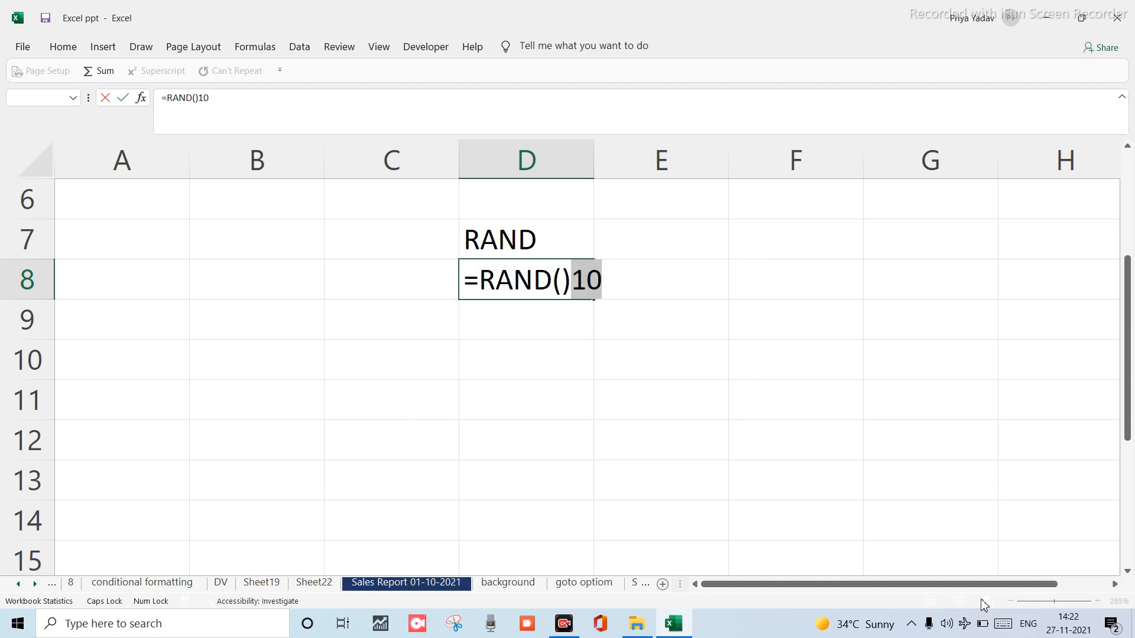
key(Escape)
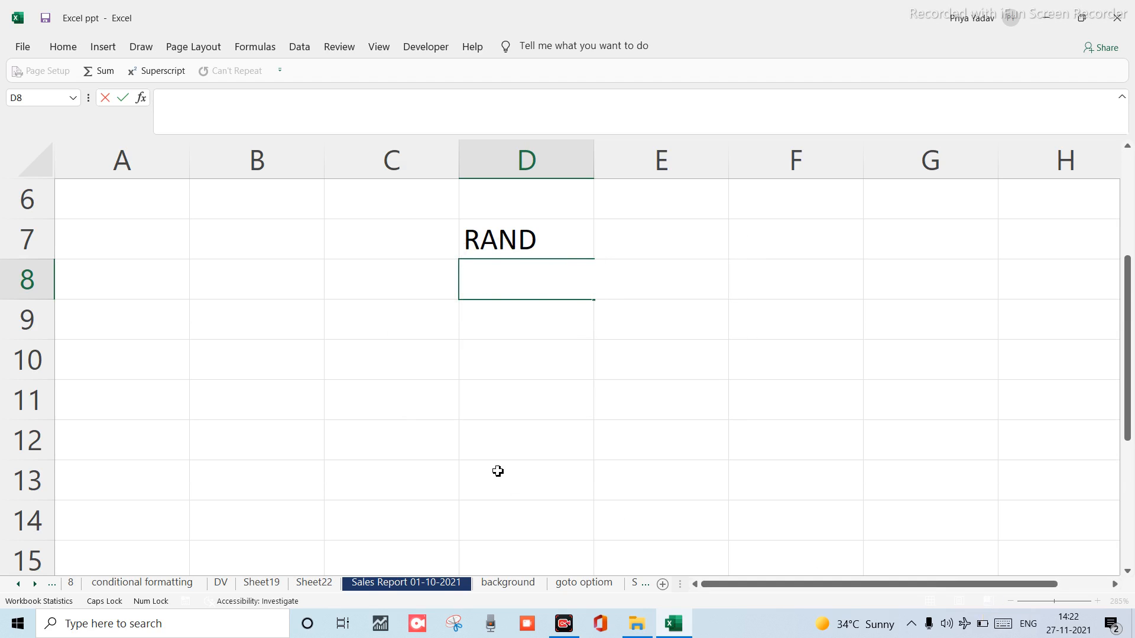
key(Return)
Enter the formula =RAND()*10 in cell D8 to generate a random number below 10.
click(481, 283)
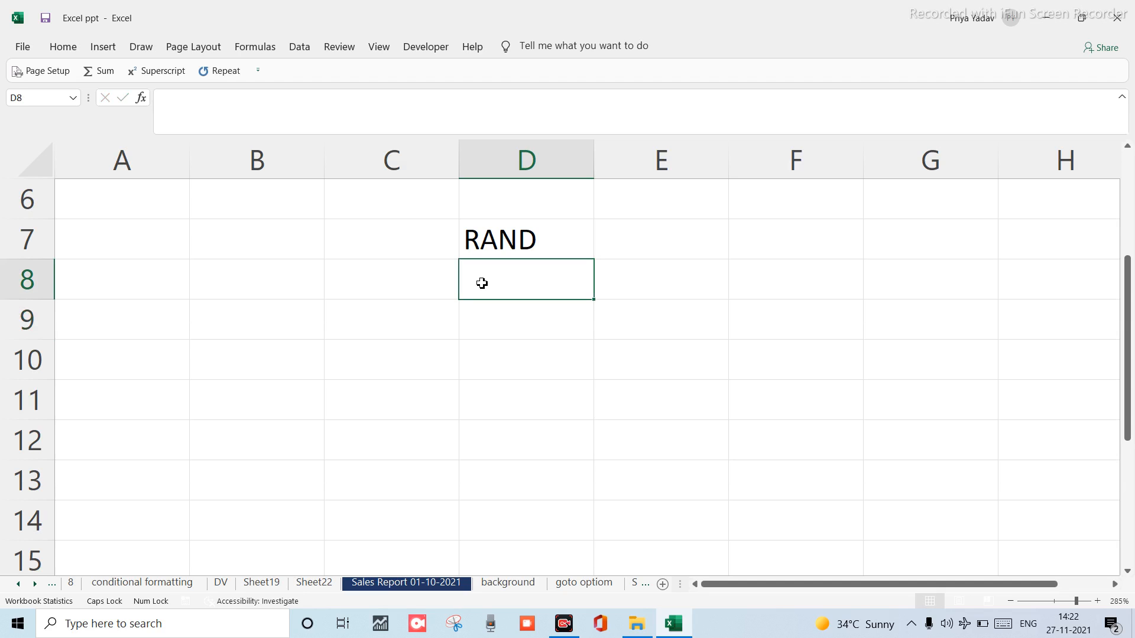
text(=RAND)
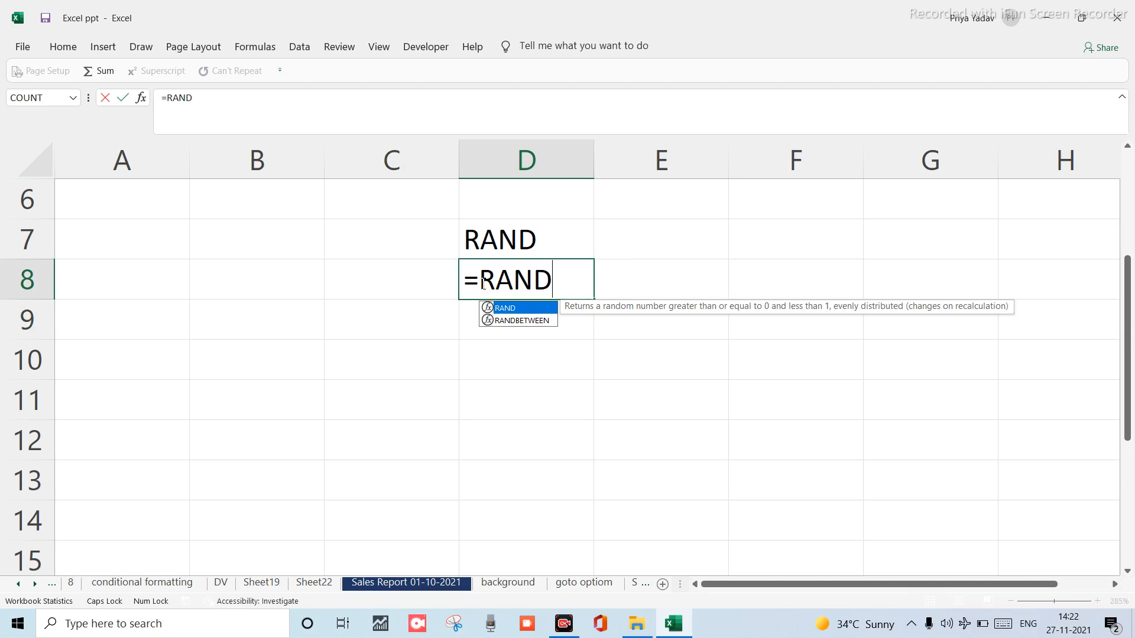
text(()
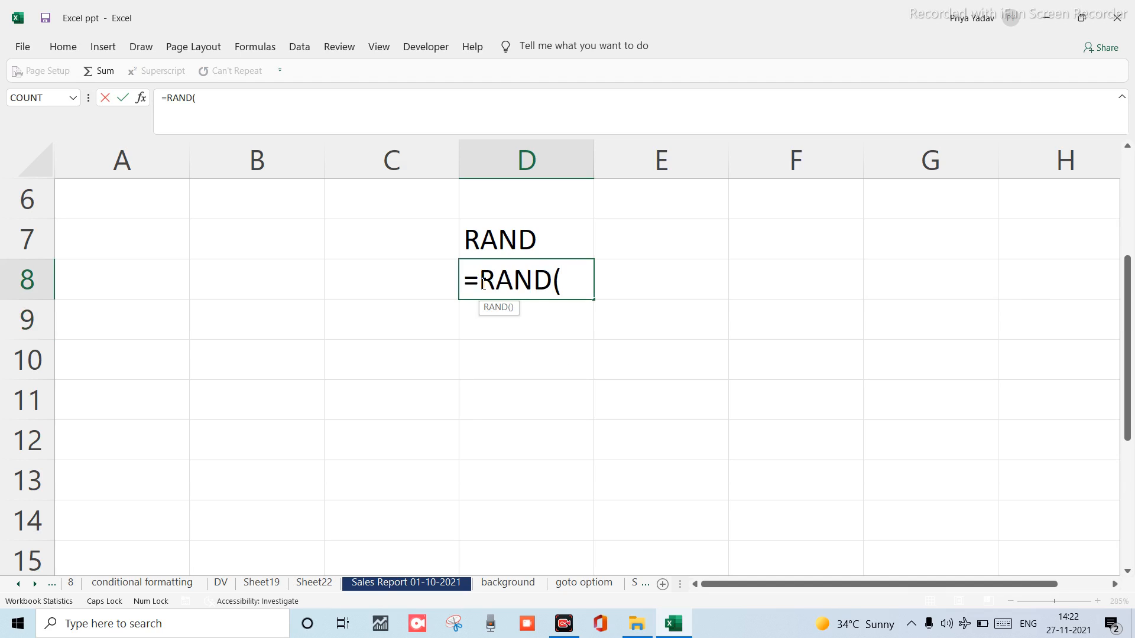
text()*)
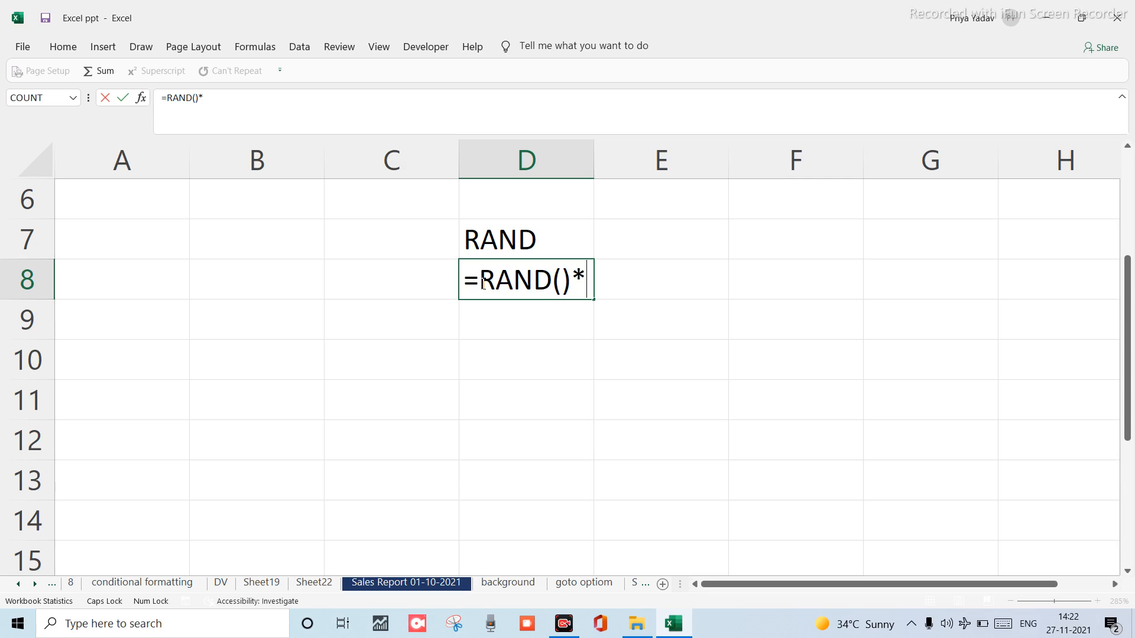
text(10)
key(Return)
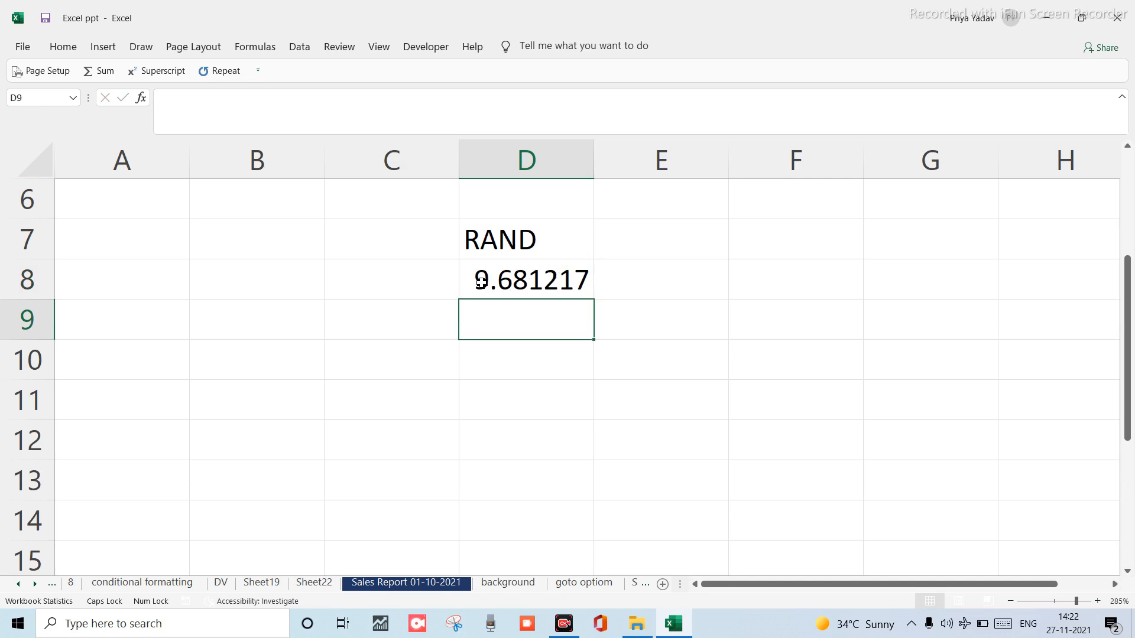
click(520, 281)
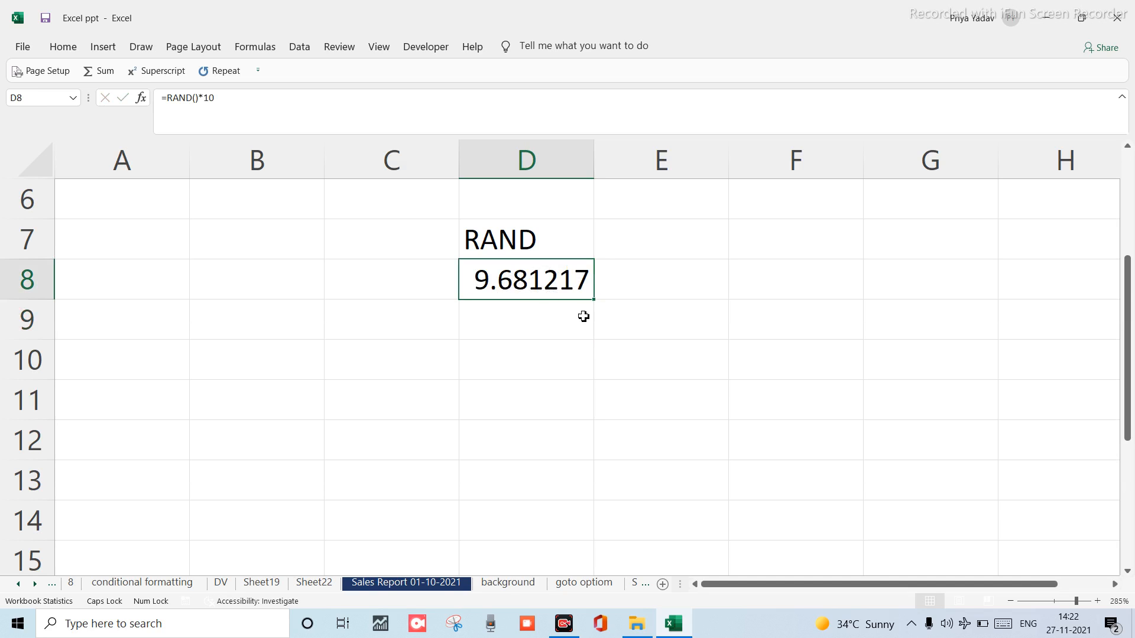
Fill the RAND formula from D8 down through D11 and enter =RAND()*50 in cell E8.
drag(596, 301, 598, 413)
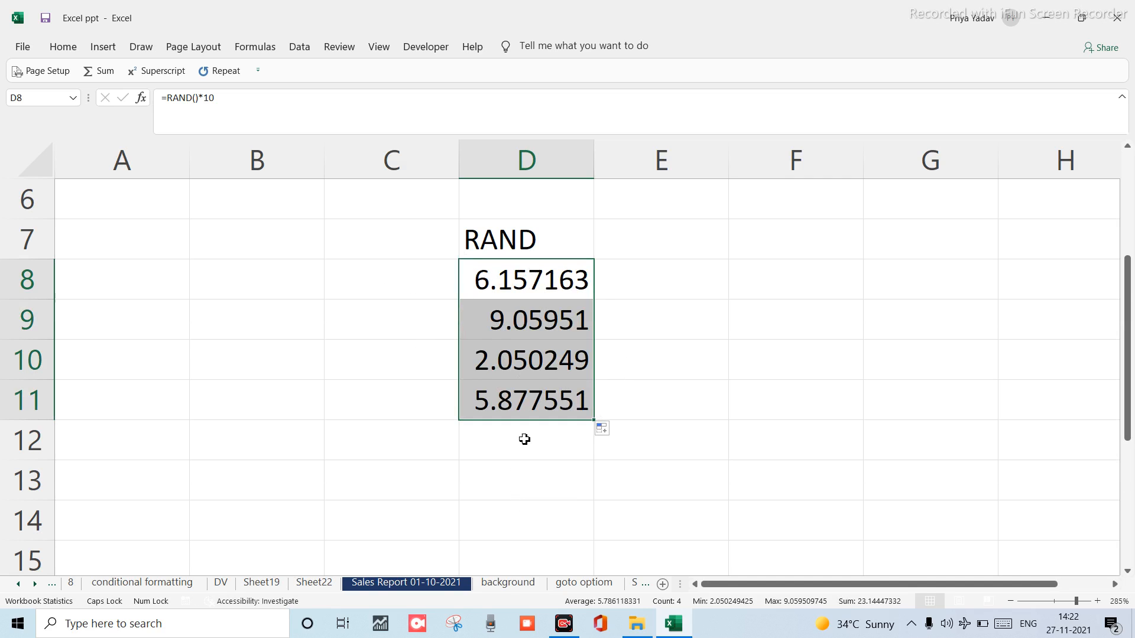
click(625, 294)
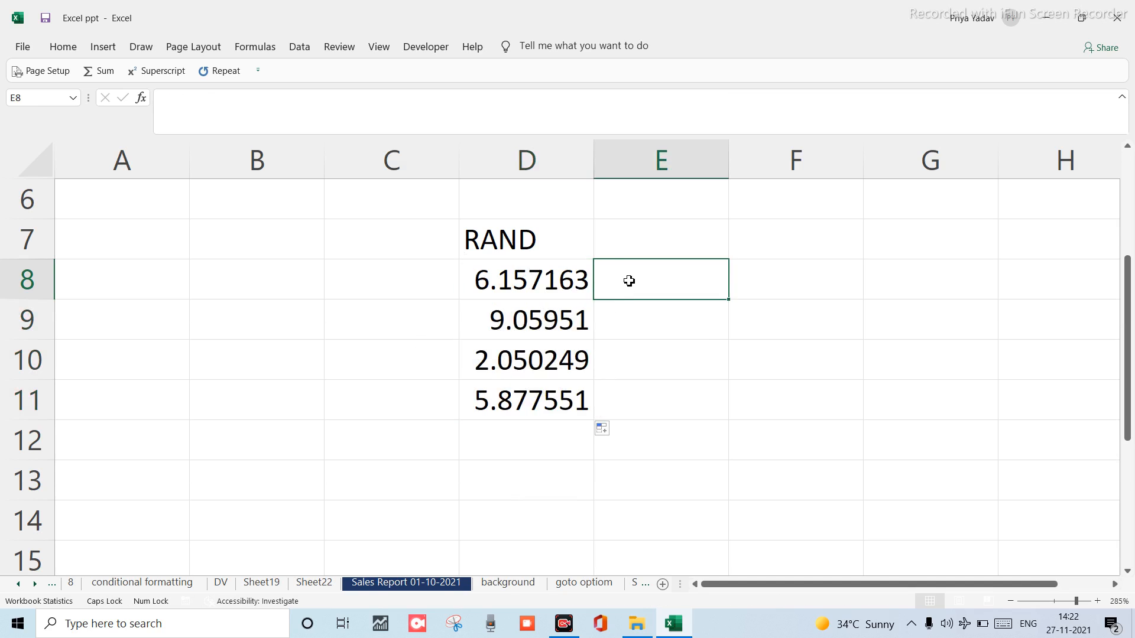
text(=RAND)
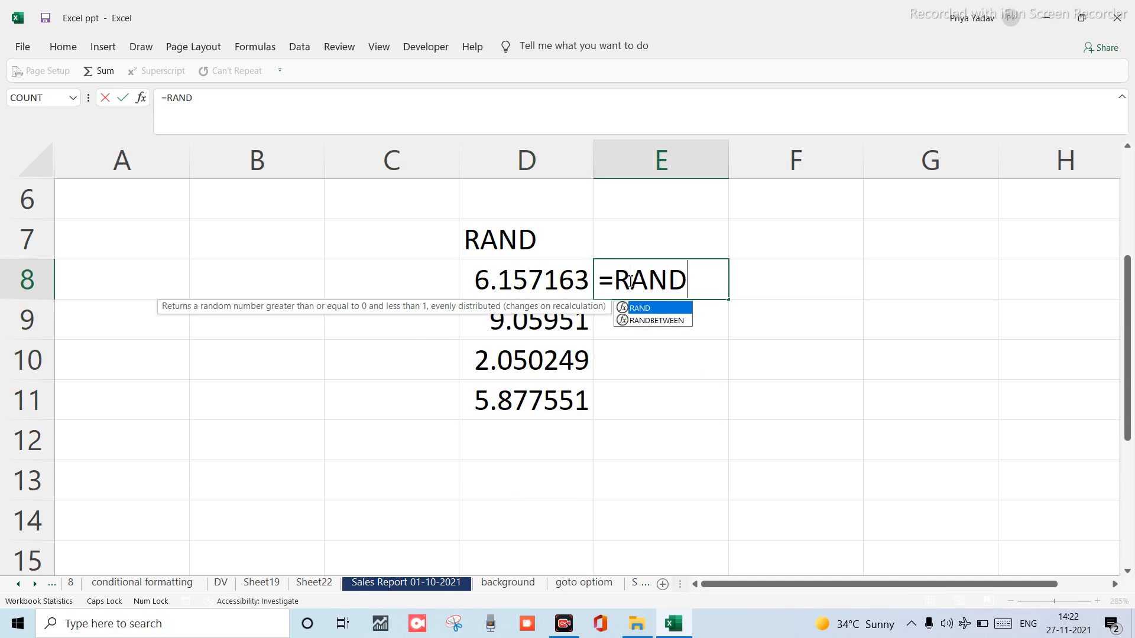
text(()
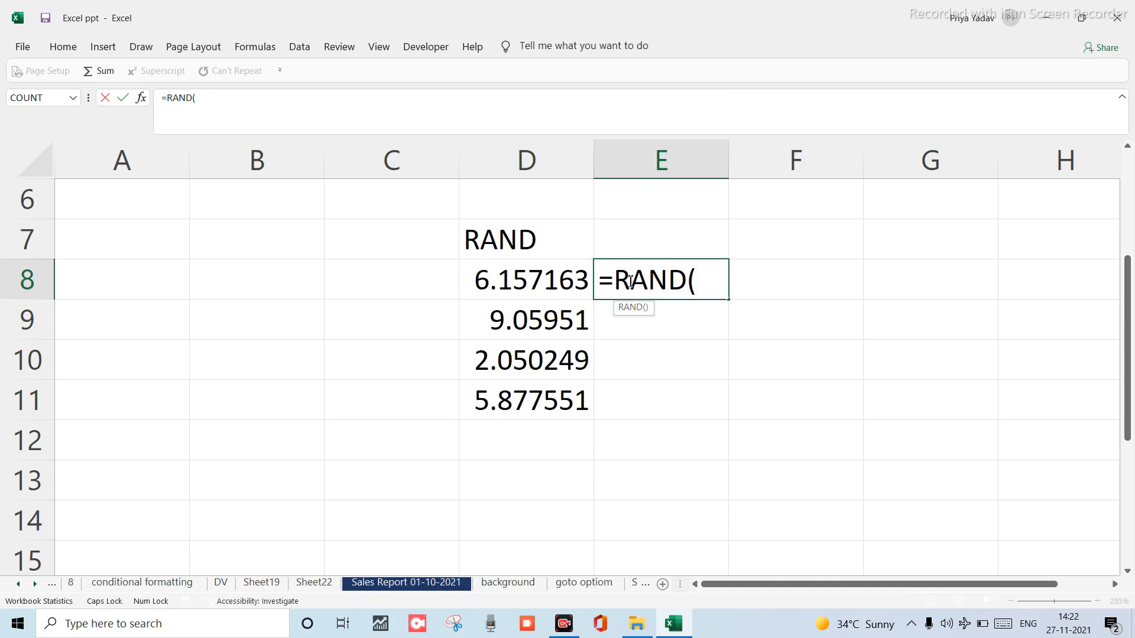
text()*)
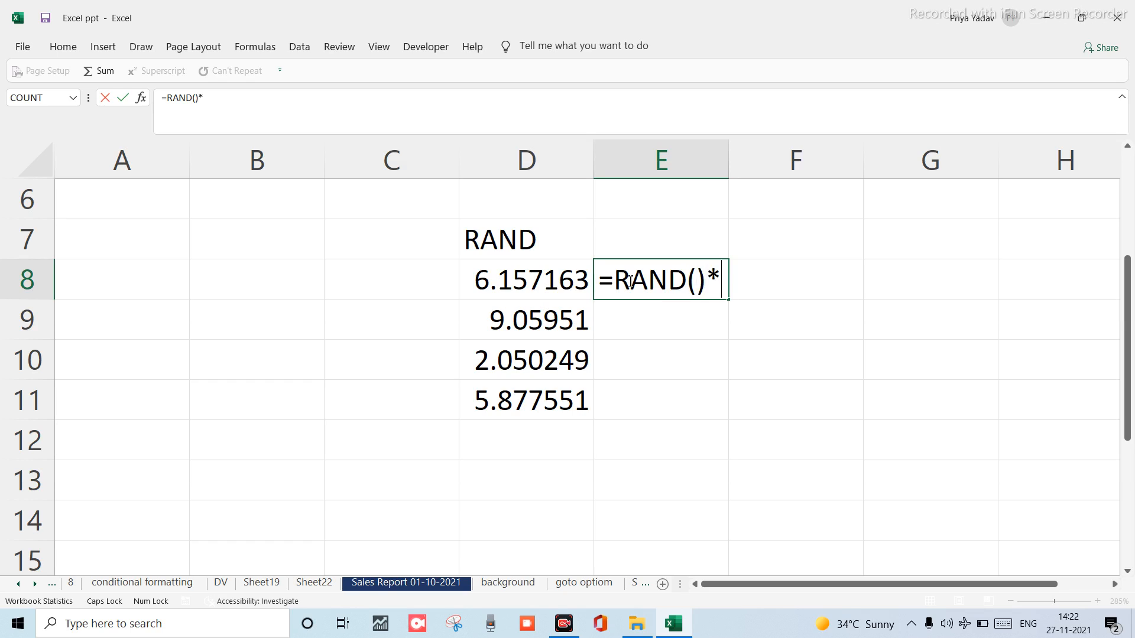
text(50)
key(Return)
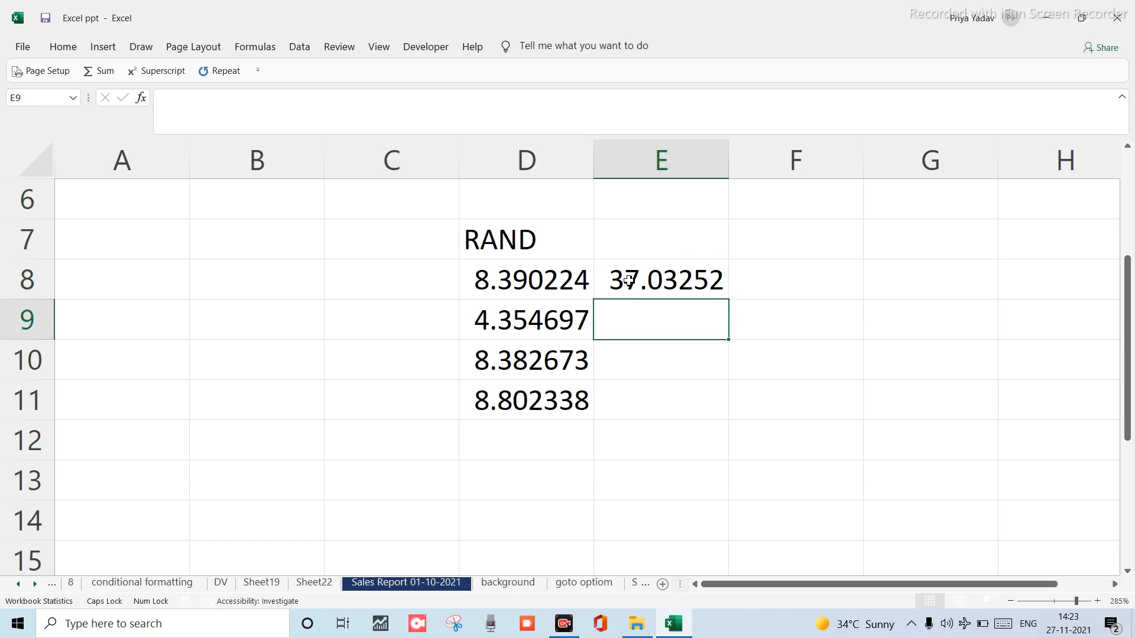
click(630, 281)
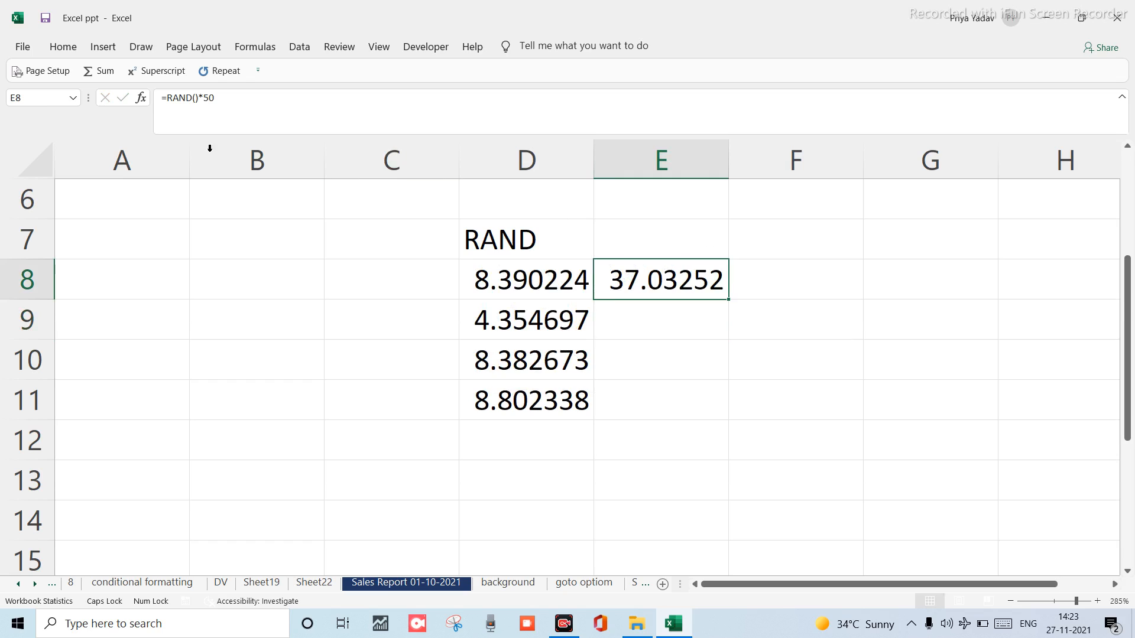
click(230, 119)
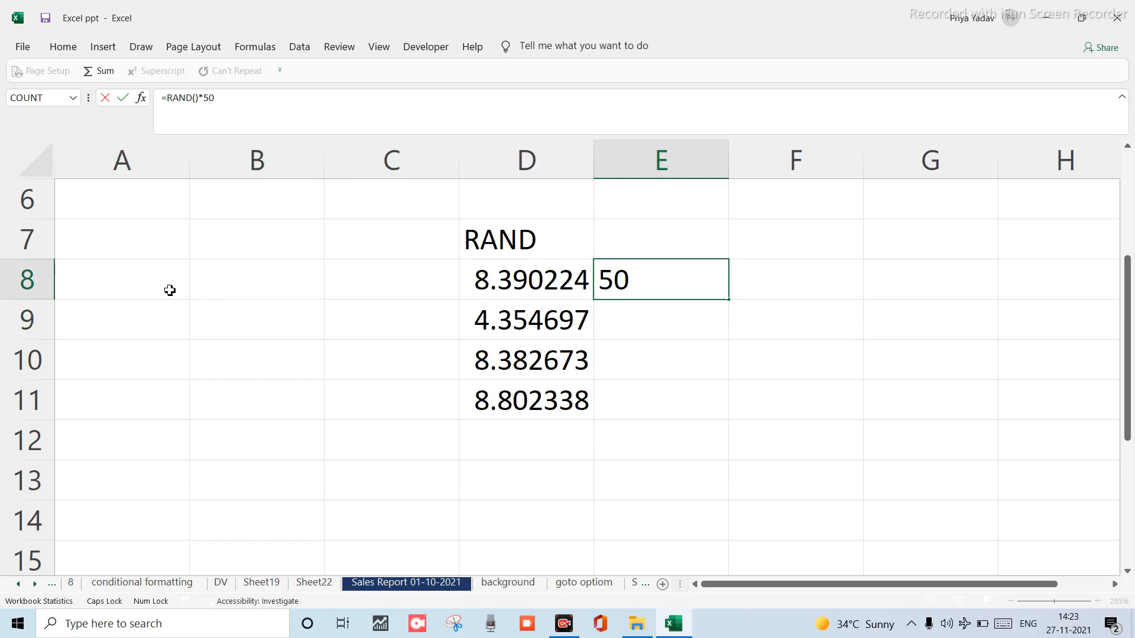
click(610, 364)
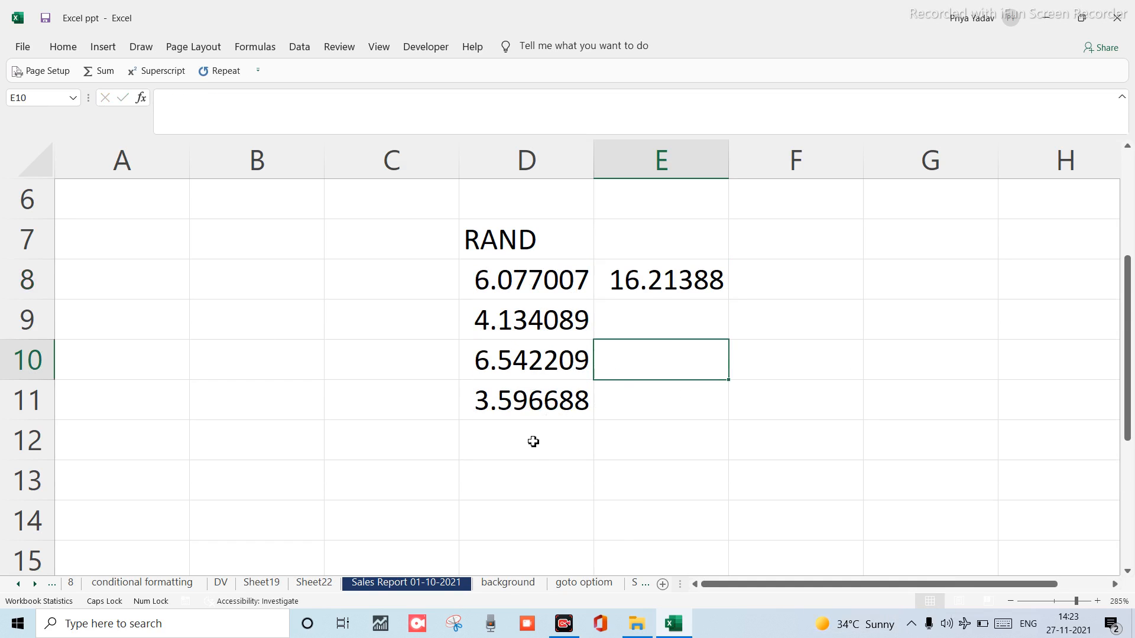
Enter the formula =RANDBETWEEN(10,20) in cell D13 to generate a random whole number between 10 and 20.
scroll(449, 366, down, 1)
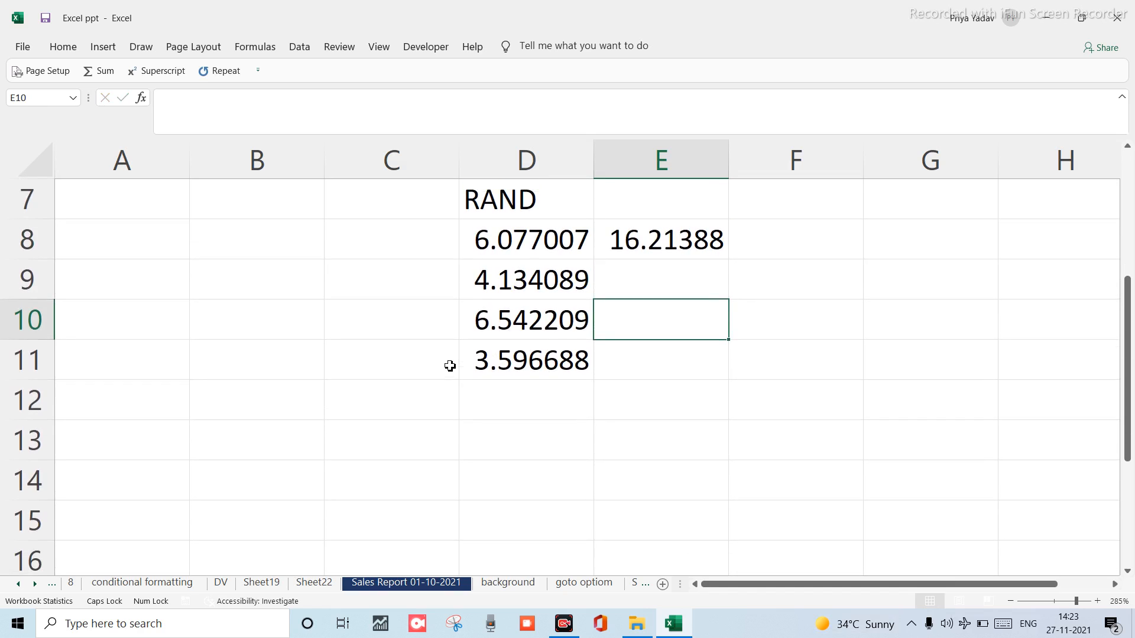
scroll(449, 366, down, 1)
click(518, 384)
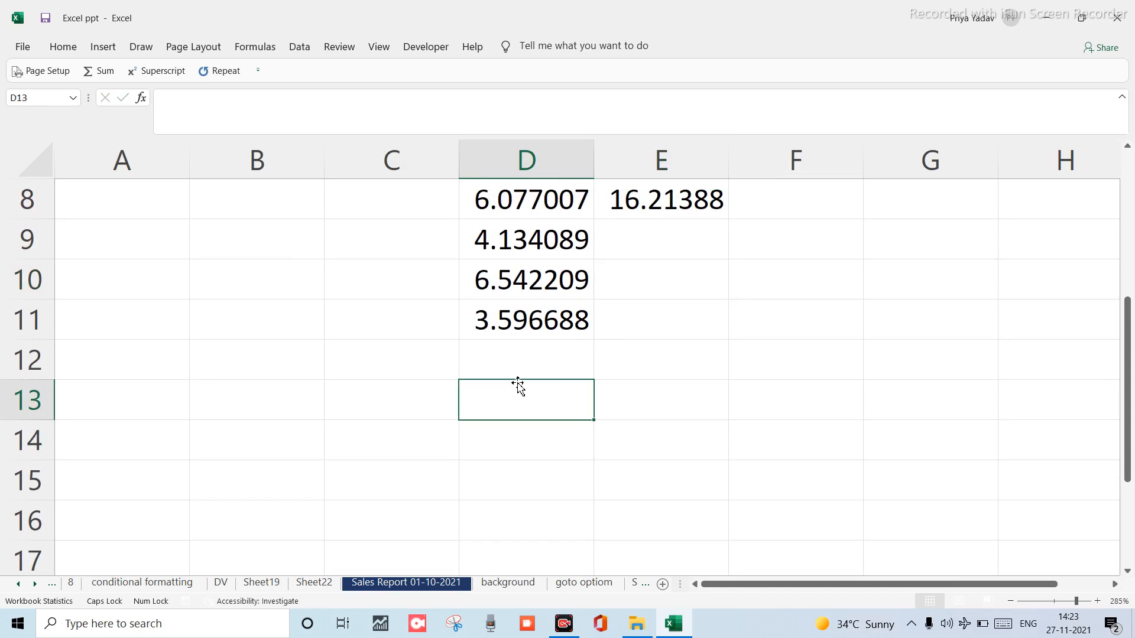
text(=RAND)
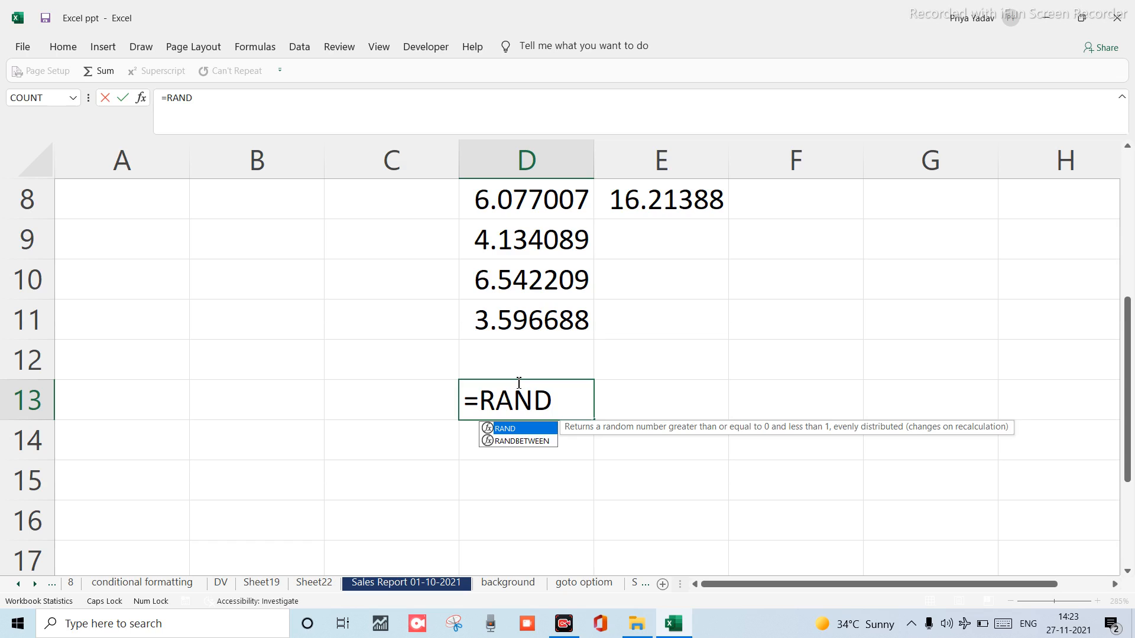
text(BE)
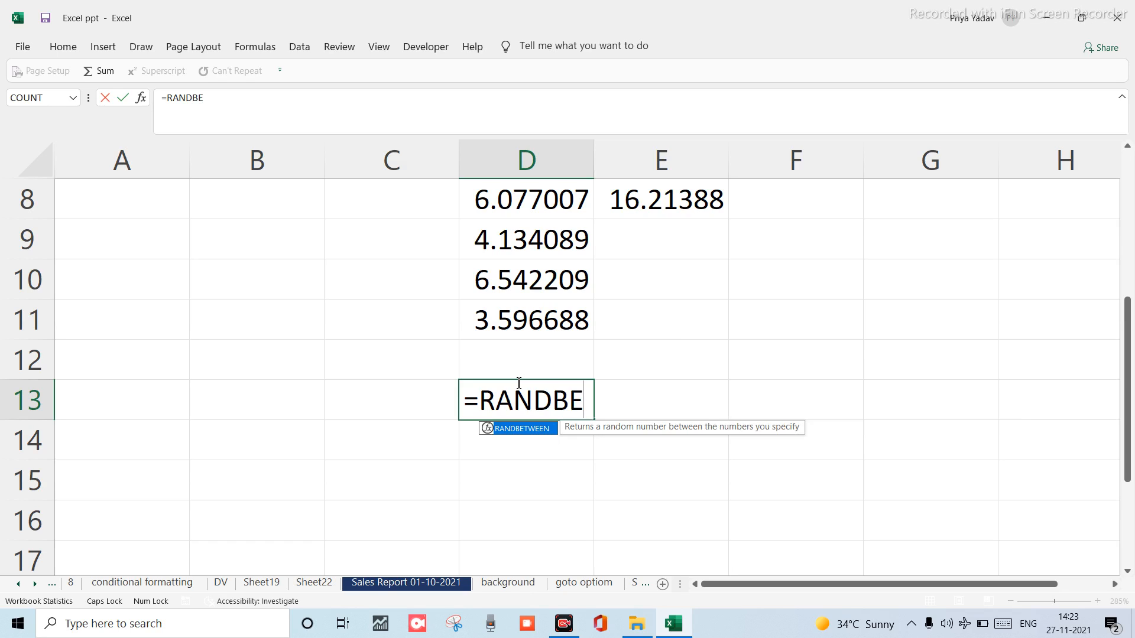
text(T)
double_click(518, 429)
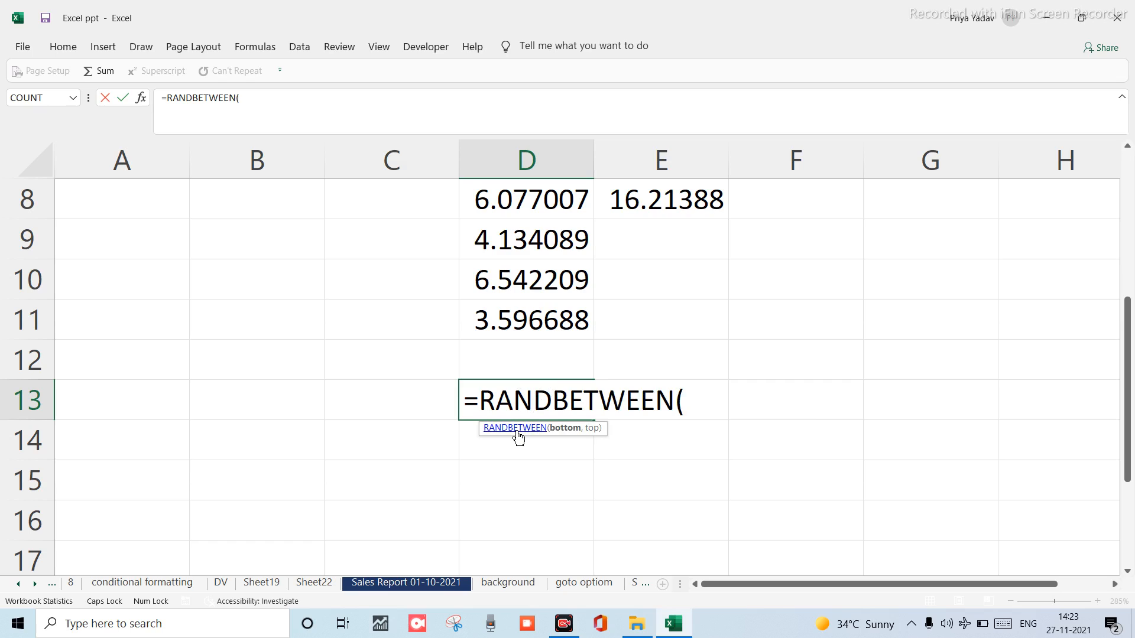
text(10,)
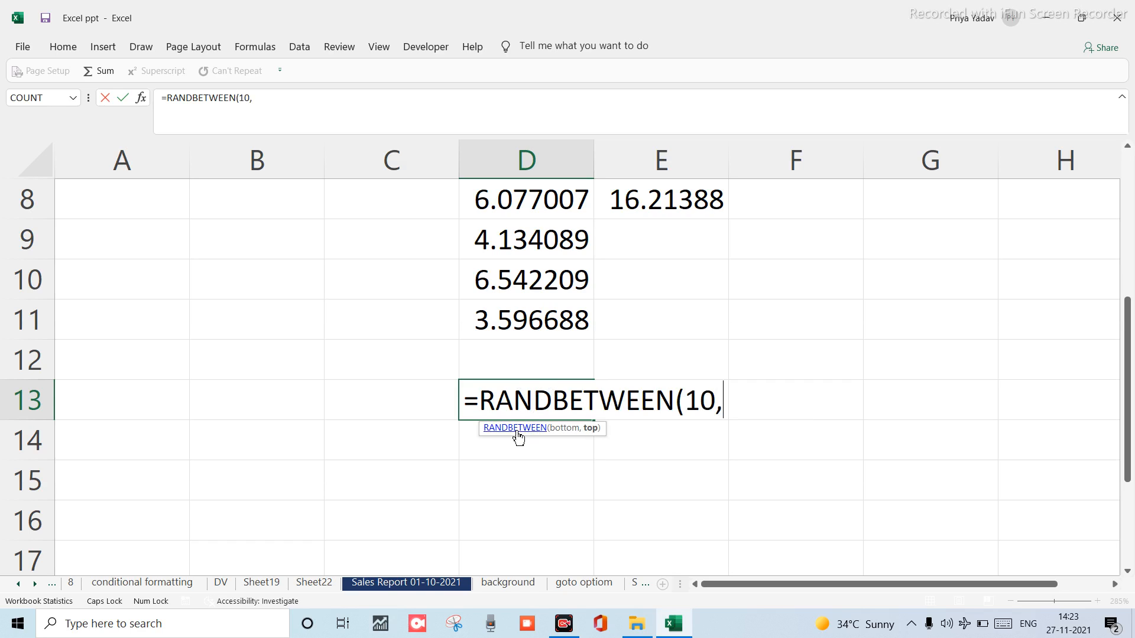
text(20))
key(Return)
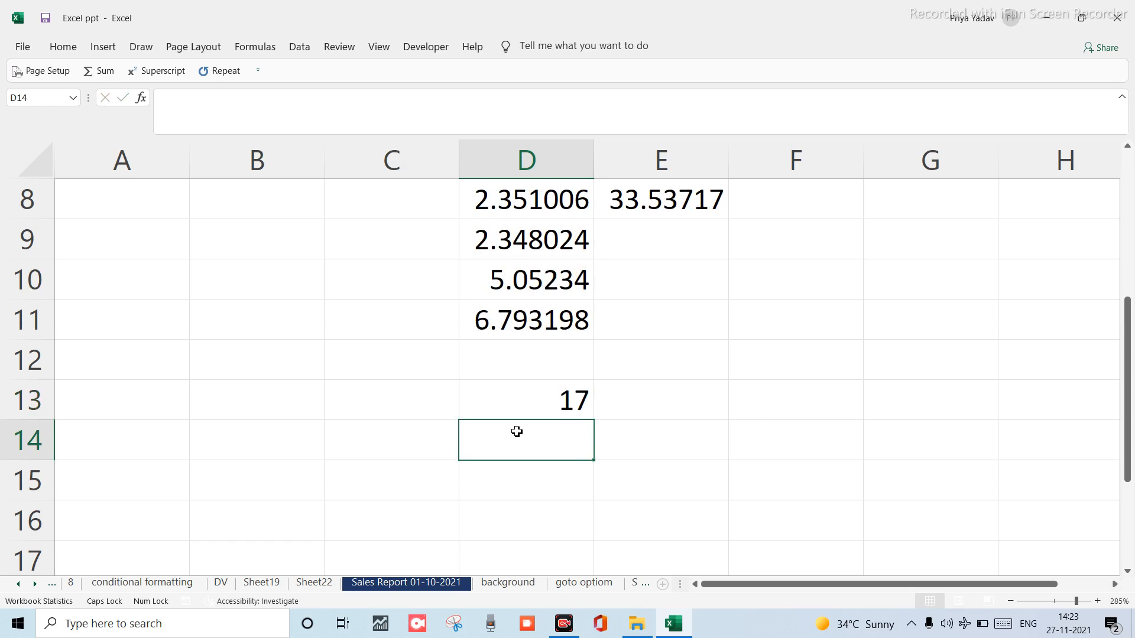
click(532, 401)
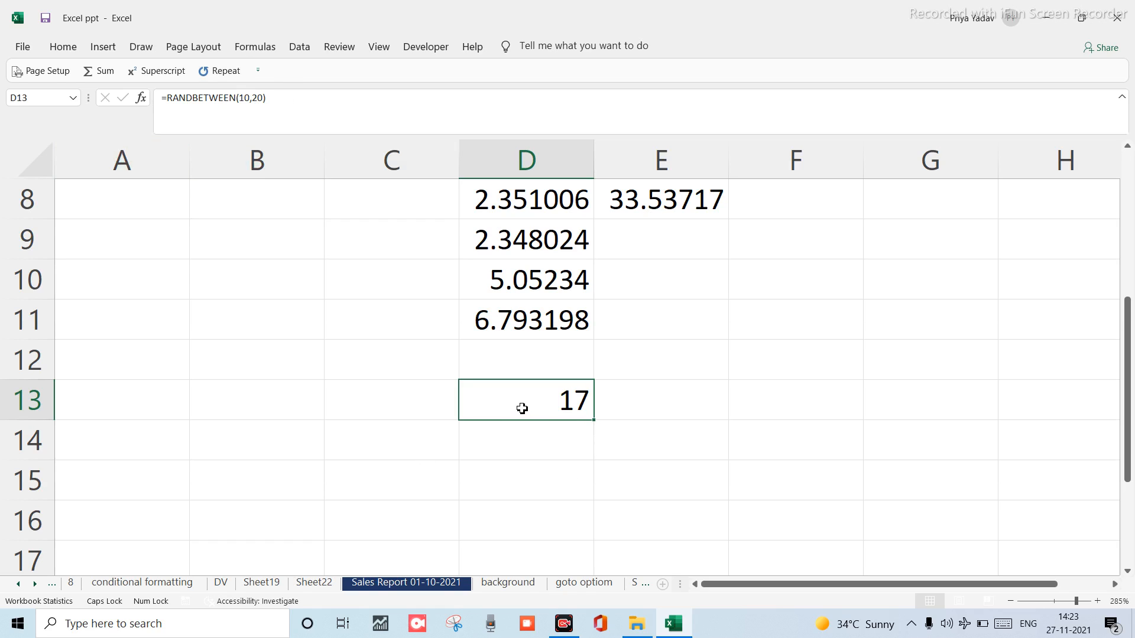
Label the new formula by entering RANDBETWEEN in cell D12, directly above it.
click(531, 374)
text(rAND)
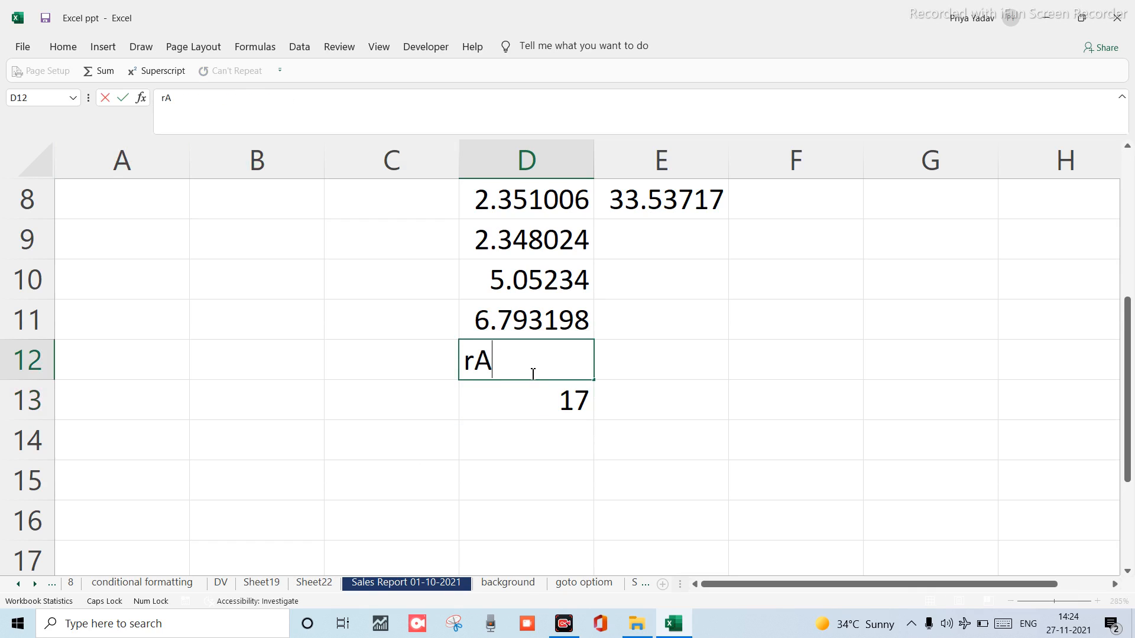
key(BackSpace)
key(BackSpace)
key(BackSpace)
key(BackSpace)
text(RANDBETW)
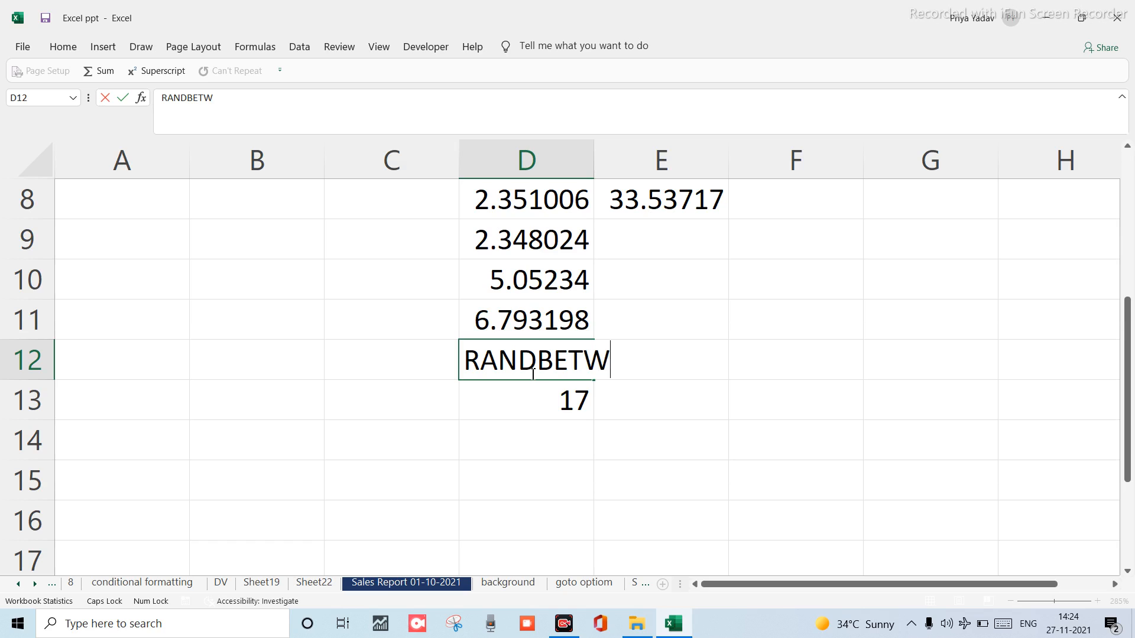
text(EEN)
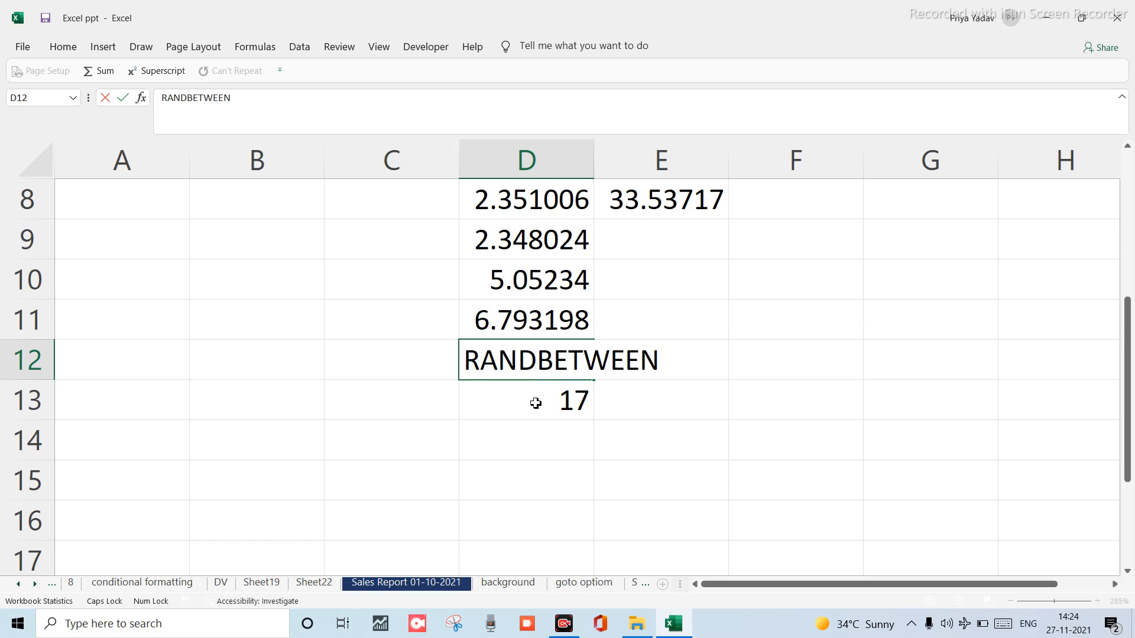
key(Return)
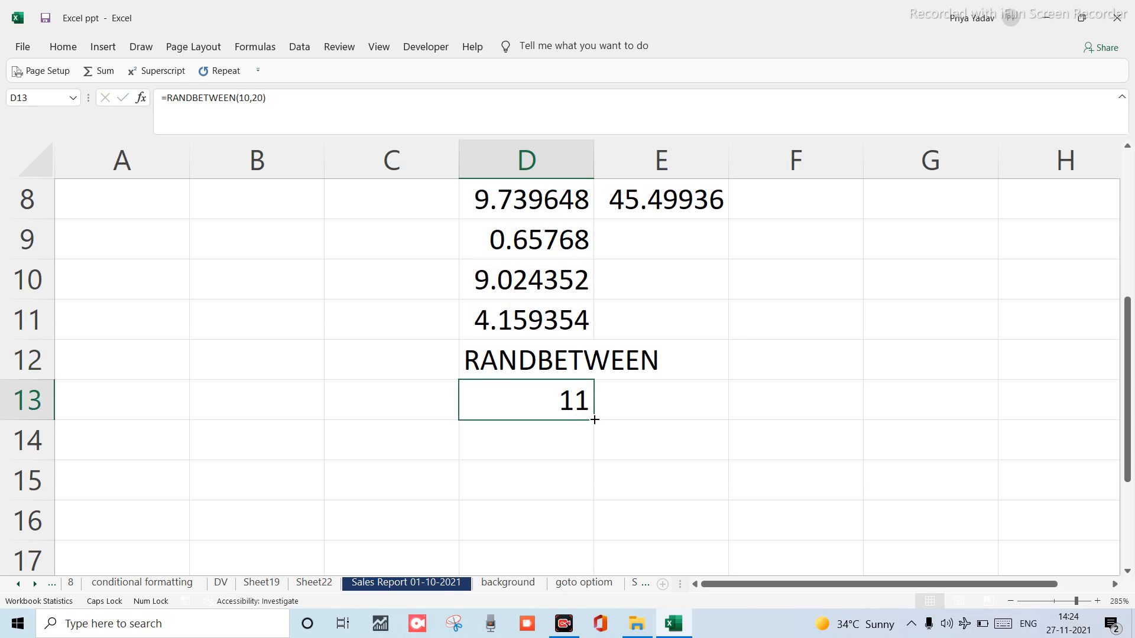
Fill the RANDBETWEEN formula from D13 down through row 16 and across to column F.
drag(594, 423, 590, 529)
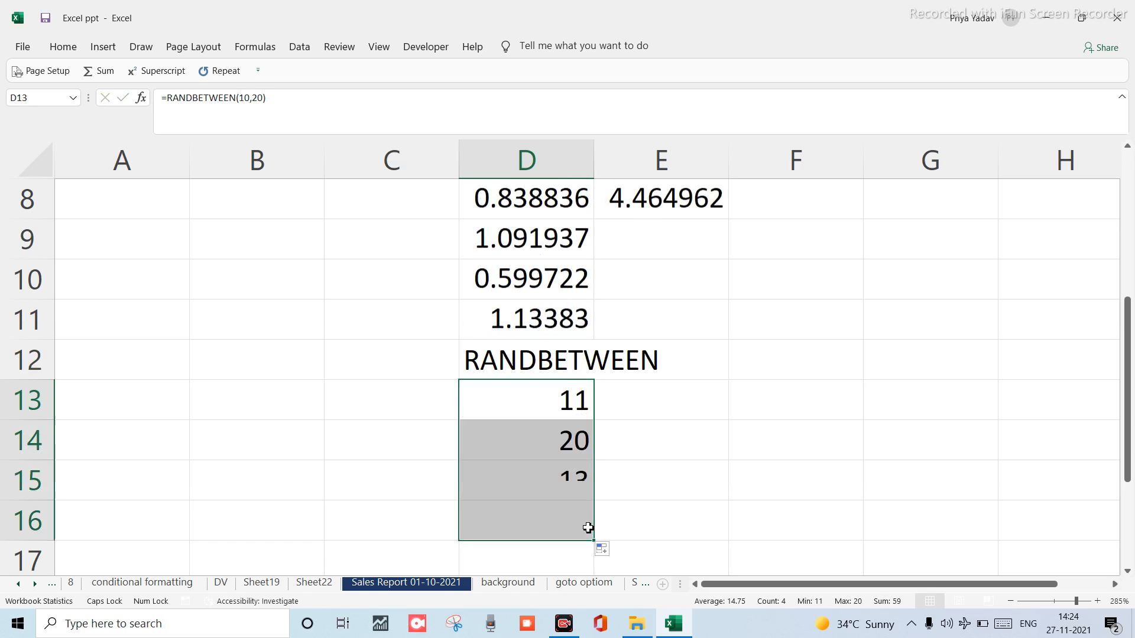
scroll(506, 472, down, 1)
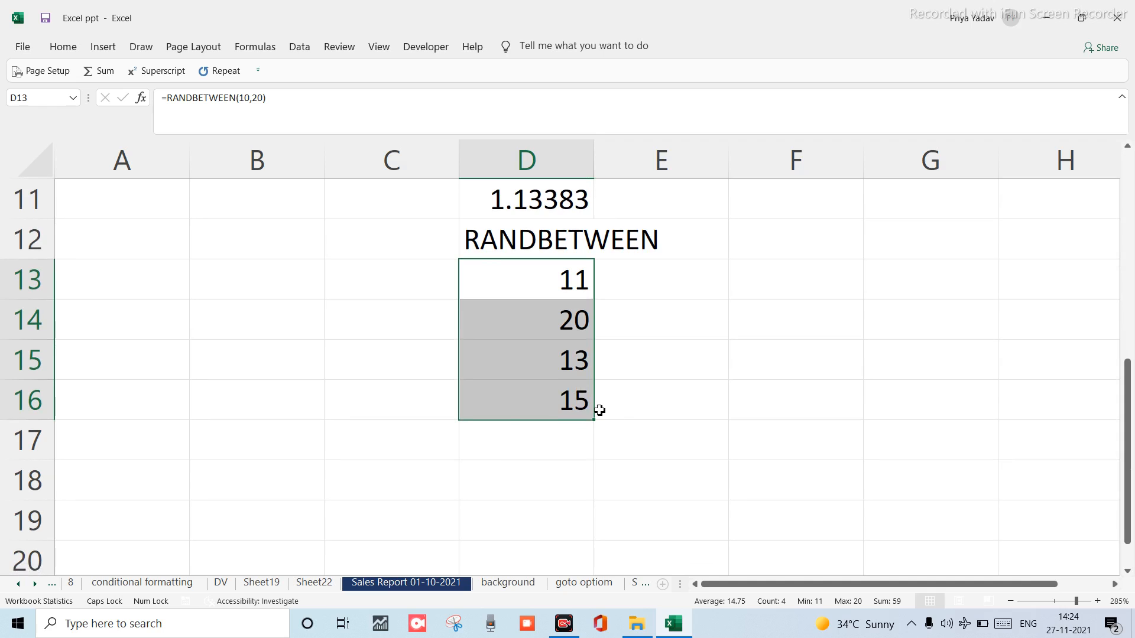
drag(594, 423, 757, 453)
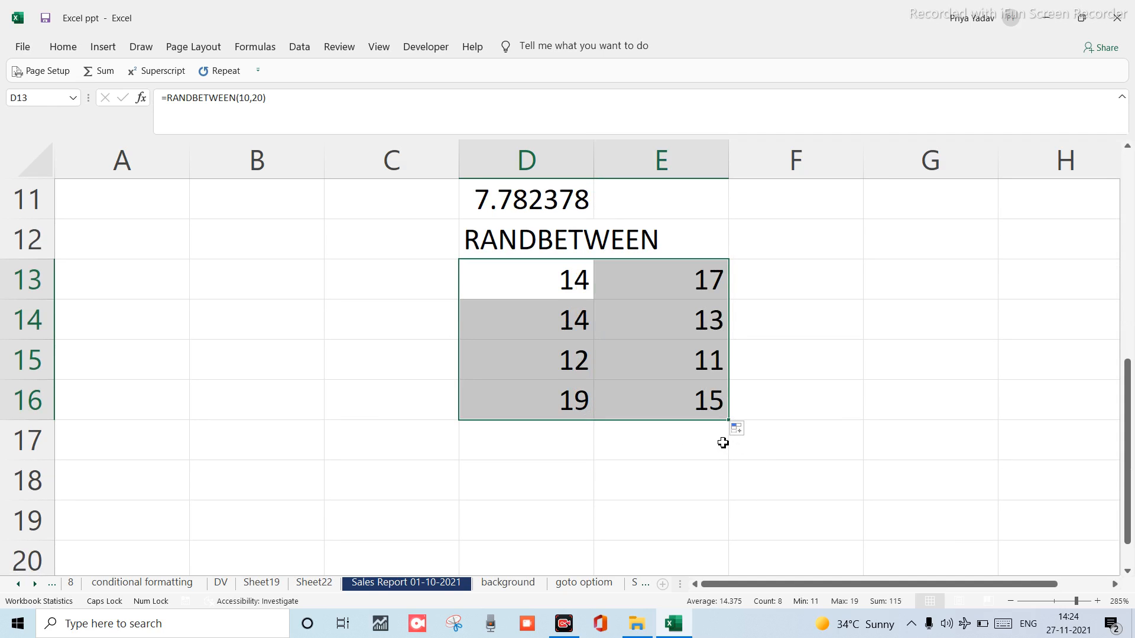
drag(731, 421, 867, 427)
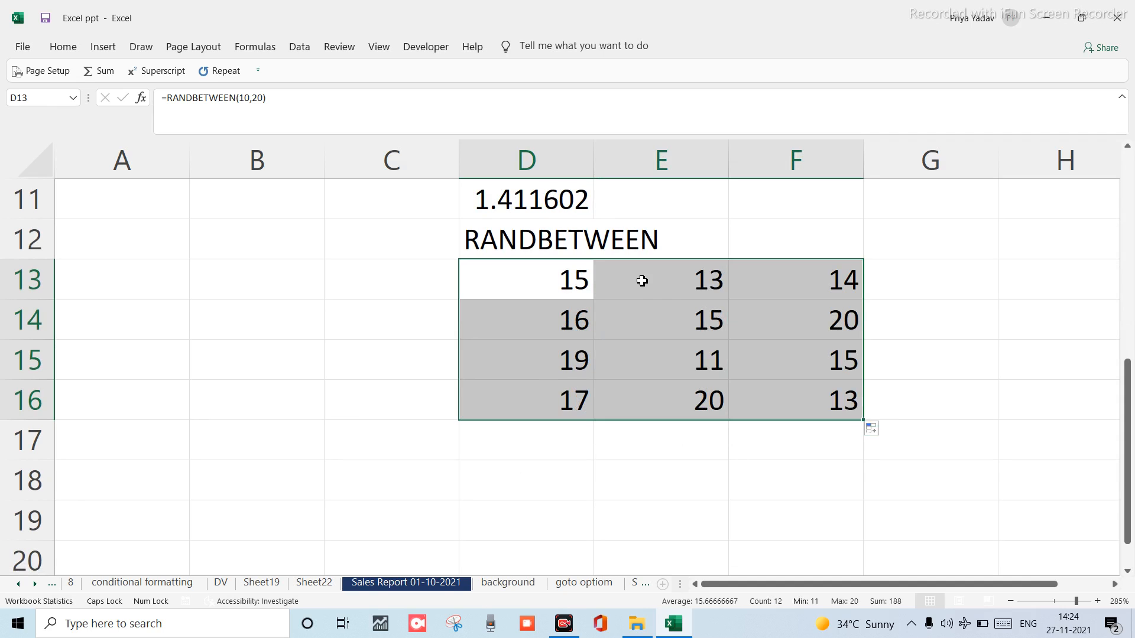
click(559, 286)
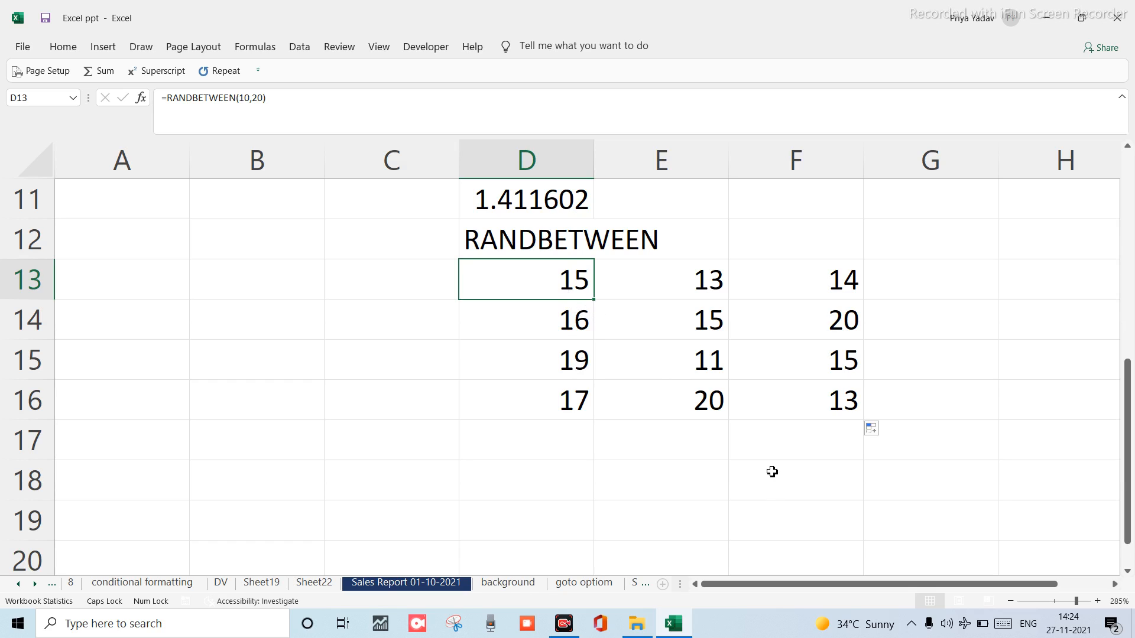
Enter the label ROMAN in cell A17 to head a new example.
scroll(590, 430, down, 1)
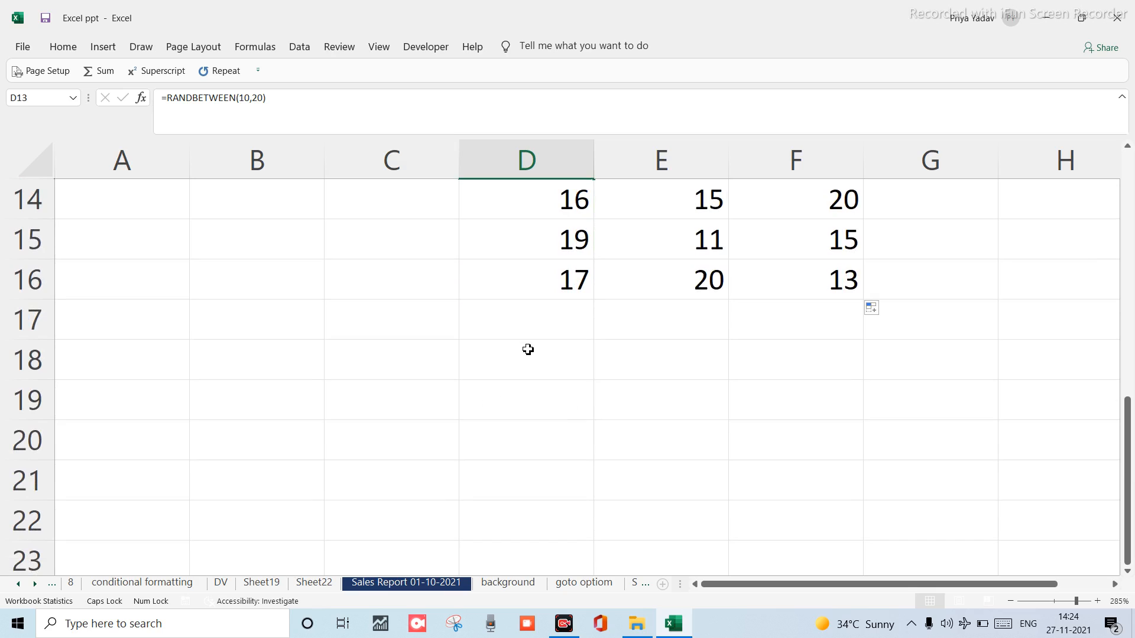
click(161, 313)
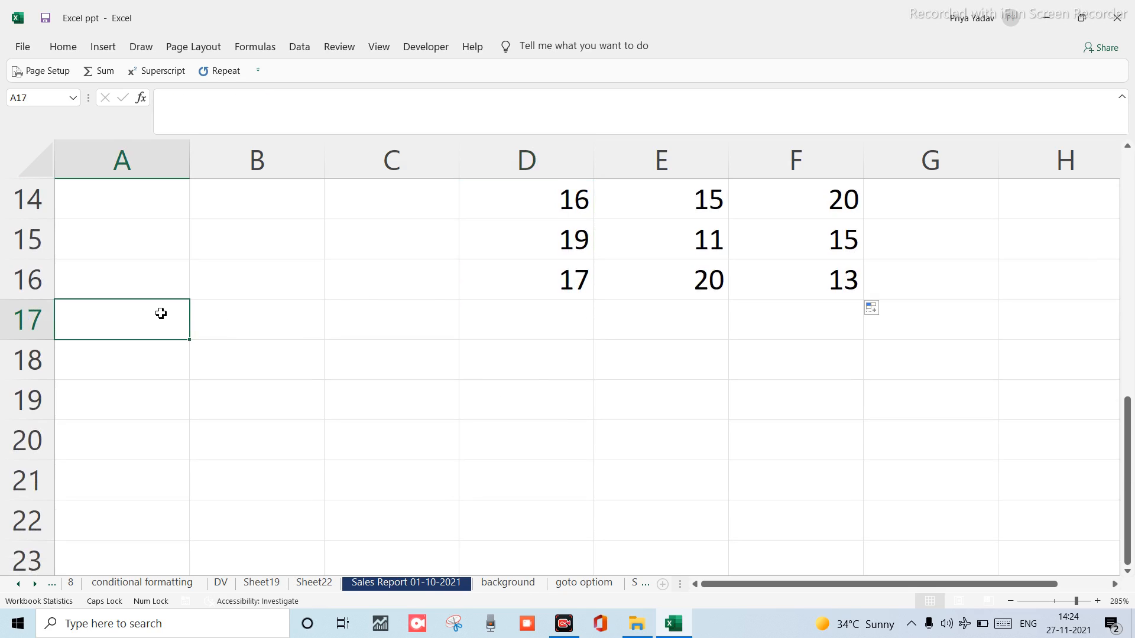
text(rA)
key(BackSpace)
text(O)
key(BackSpace)
key(BackSpace)
text(R)
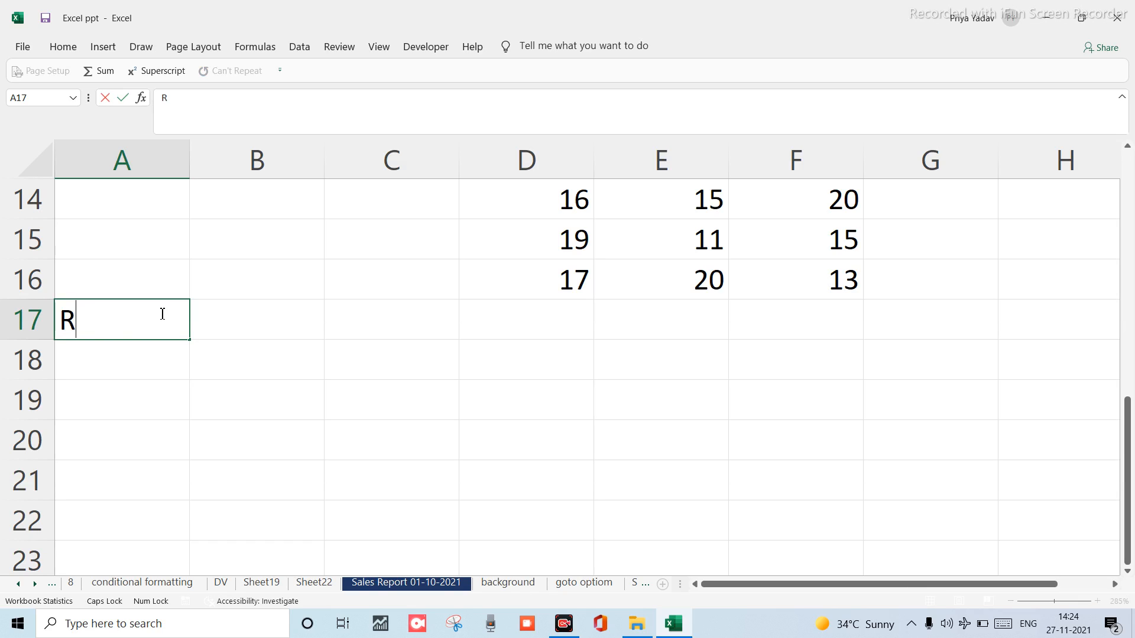
text(OMAN)
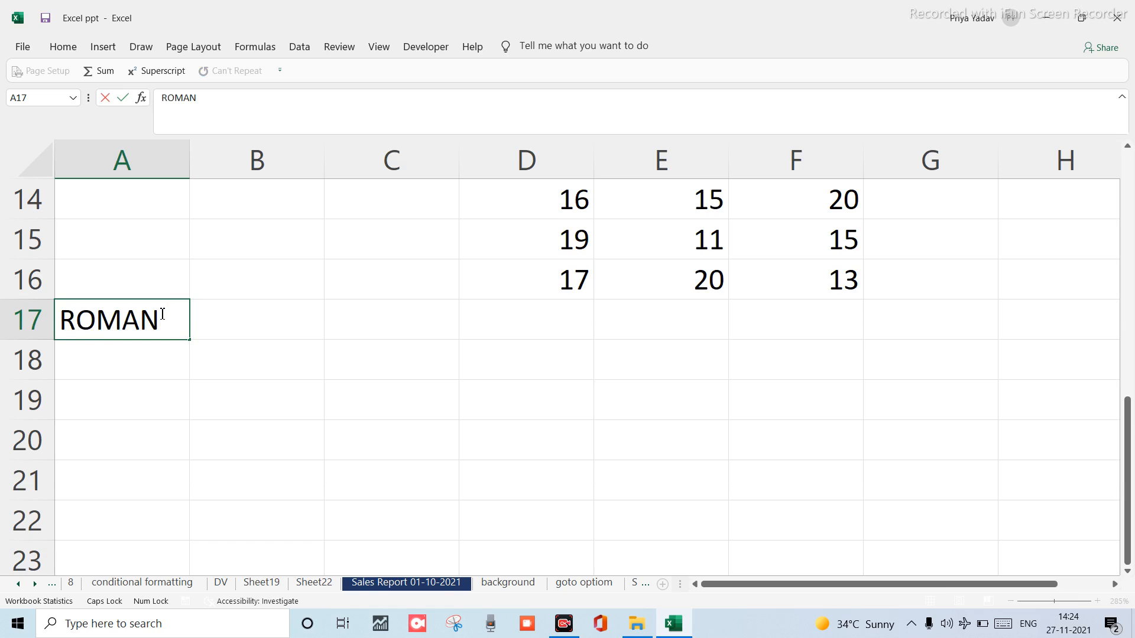
key(Return)
key(Return)
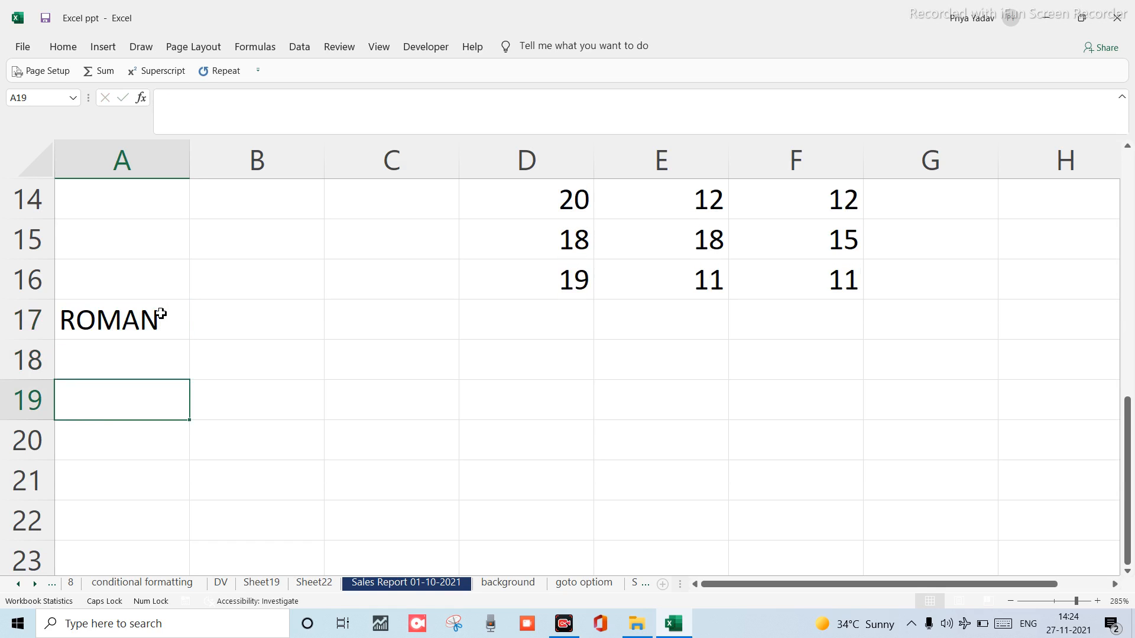
Enter the numbers 1 and 2 in cells A18 and A19 below the ROMAN label.
key(Up)
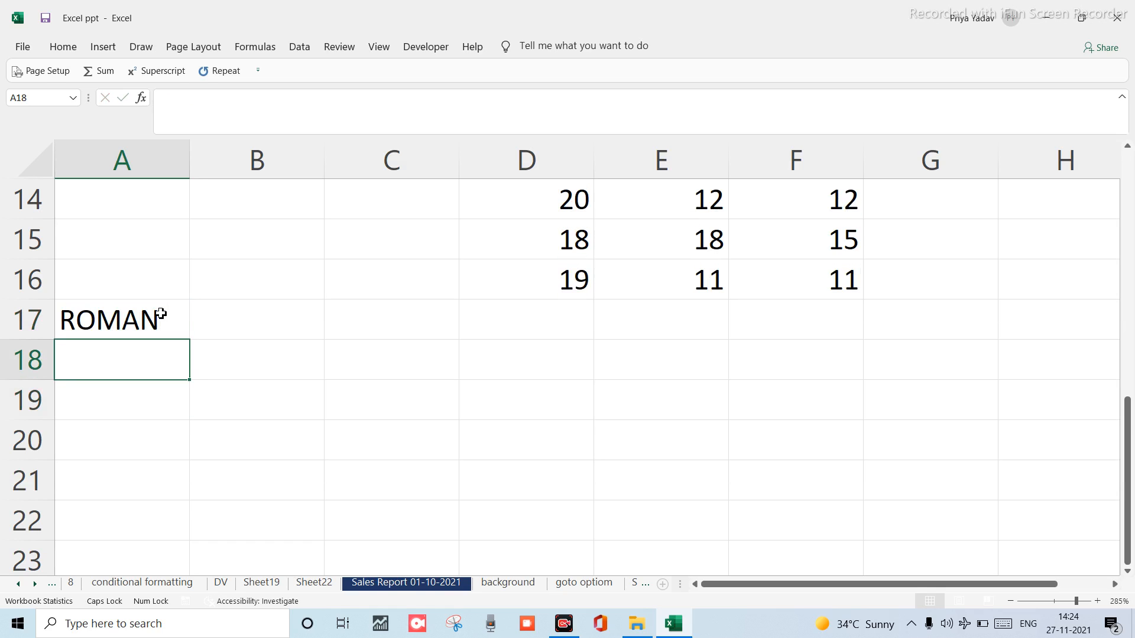
key(Down)
key(Up)
text(1)
key(Return)
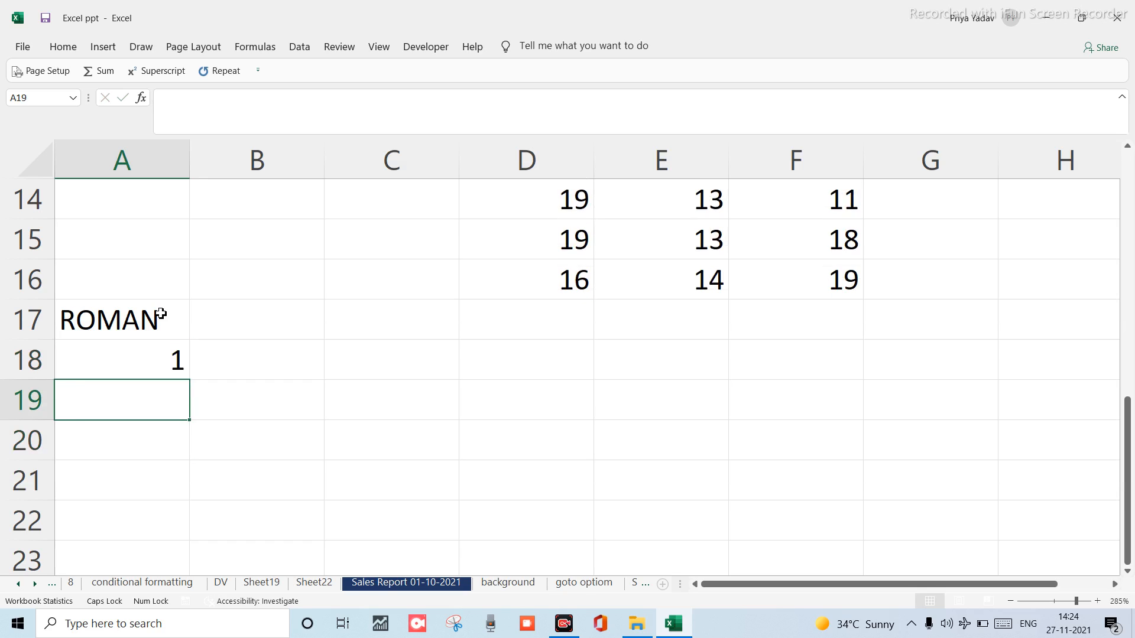
text(2)
key(Return)
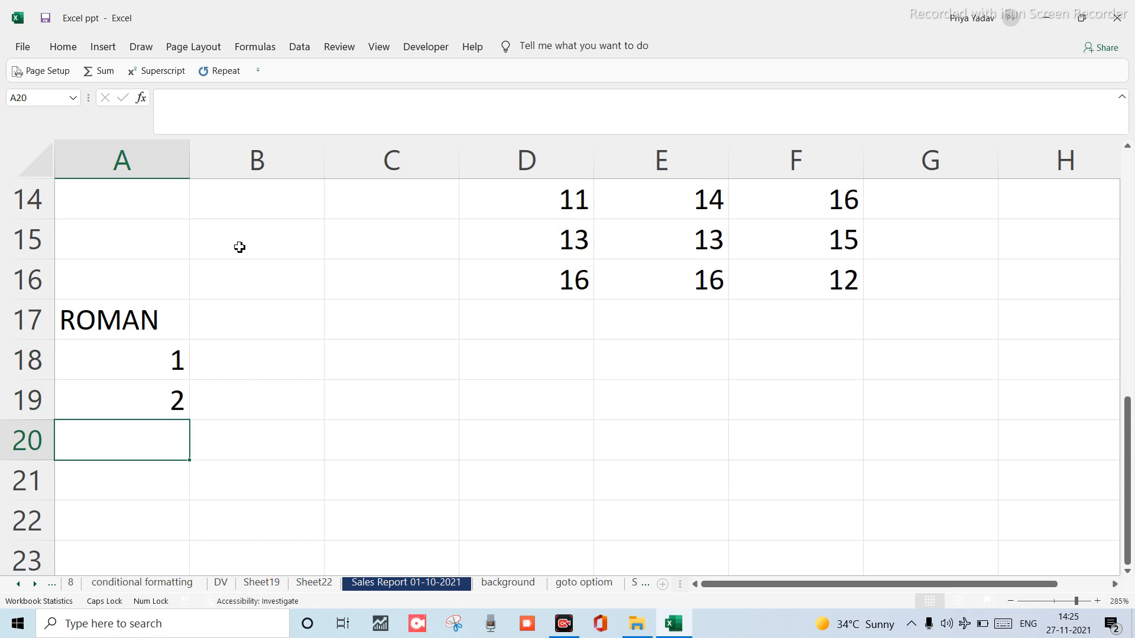
click(168, 405)
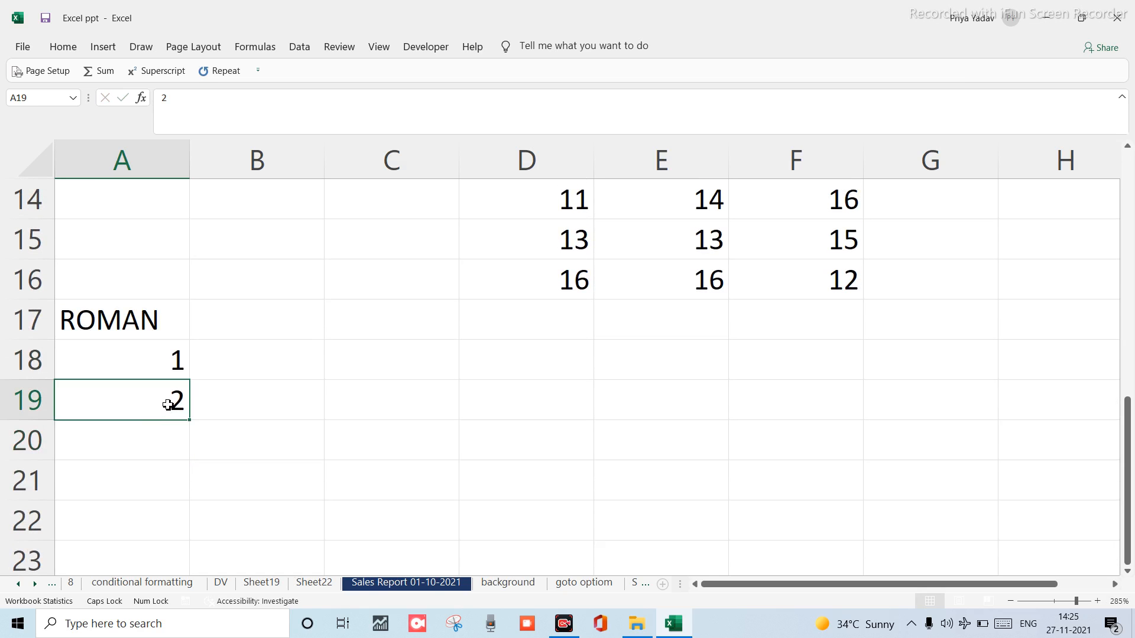
Delete the RAND and RANDBETWEEN examples from rows 7 to 16 below the class table.
scroll(168, 405, up, 5)
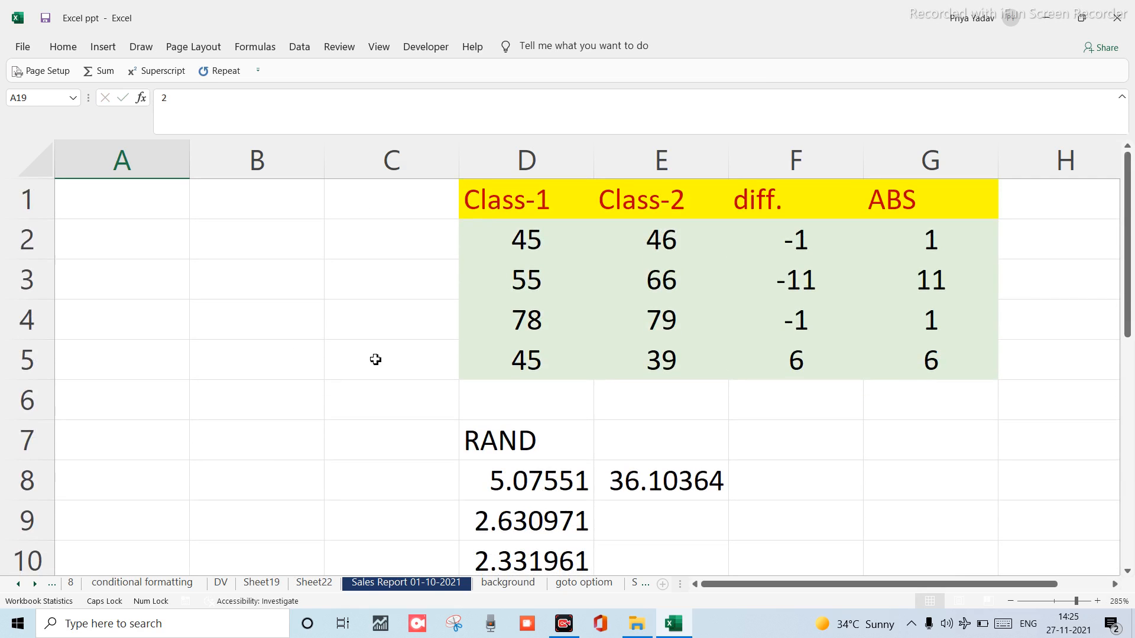
key(shift+Up)
key(shift+Up)
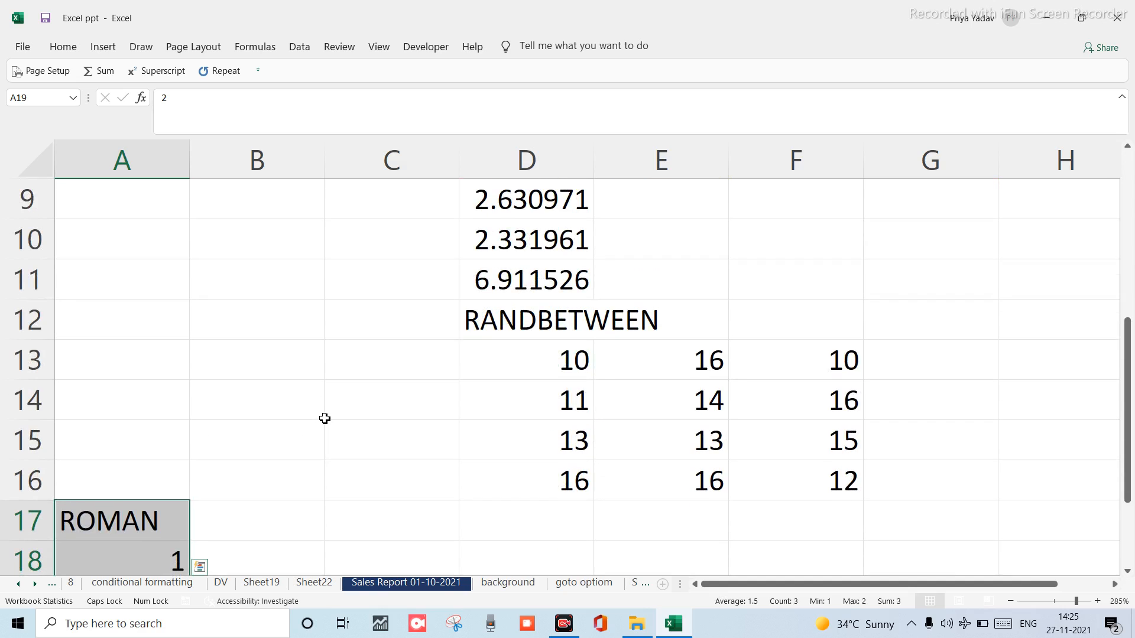
click(403, 331)
key(ctrl+a)
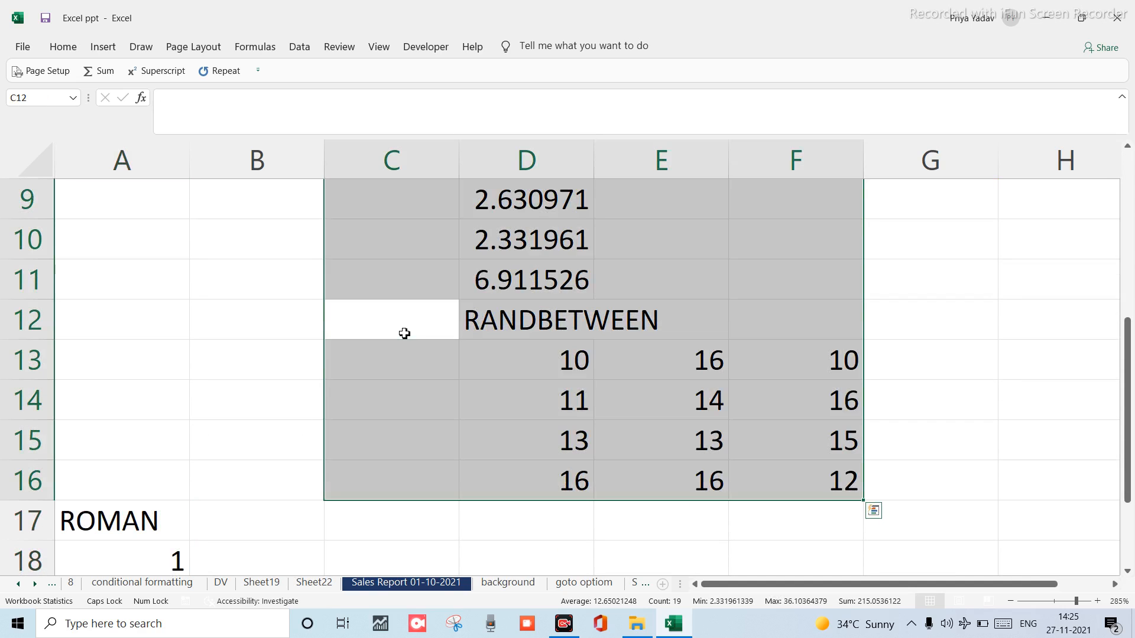
key(Delete)
Clear the ROMAN label and the numbers below it from cells A17 to A19.
key(ctrl+a)
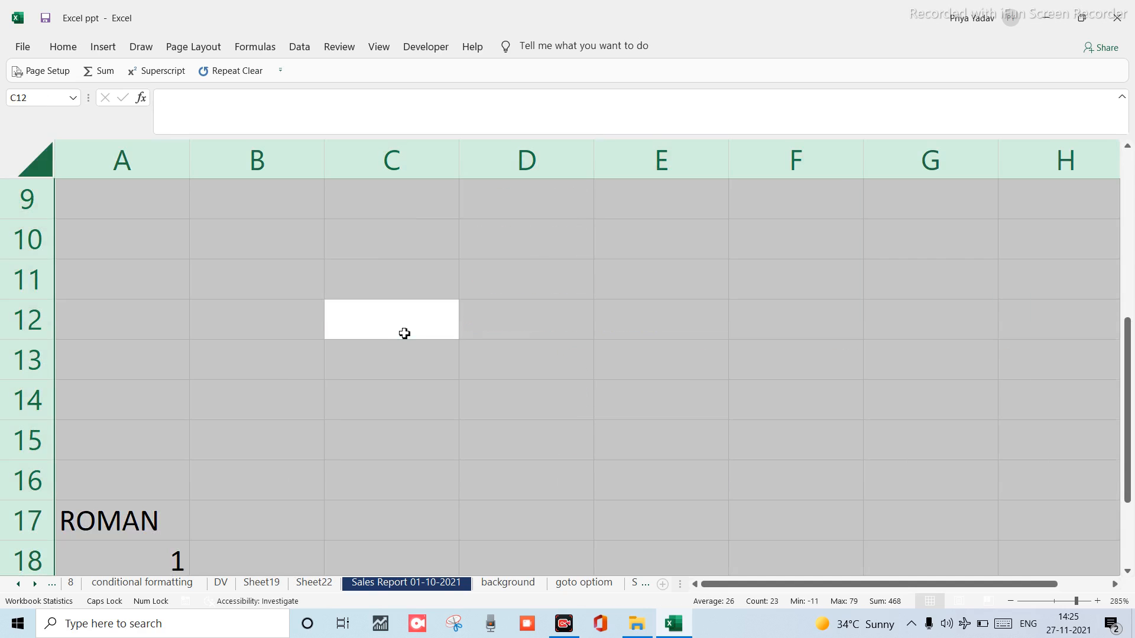
click(258, 392)
click(131, 515)
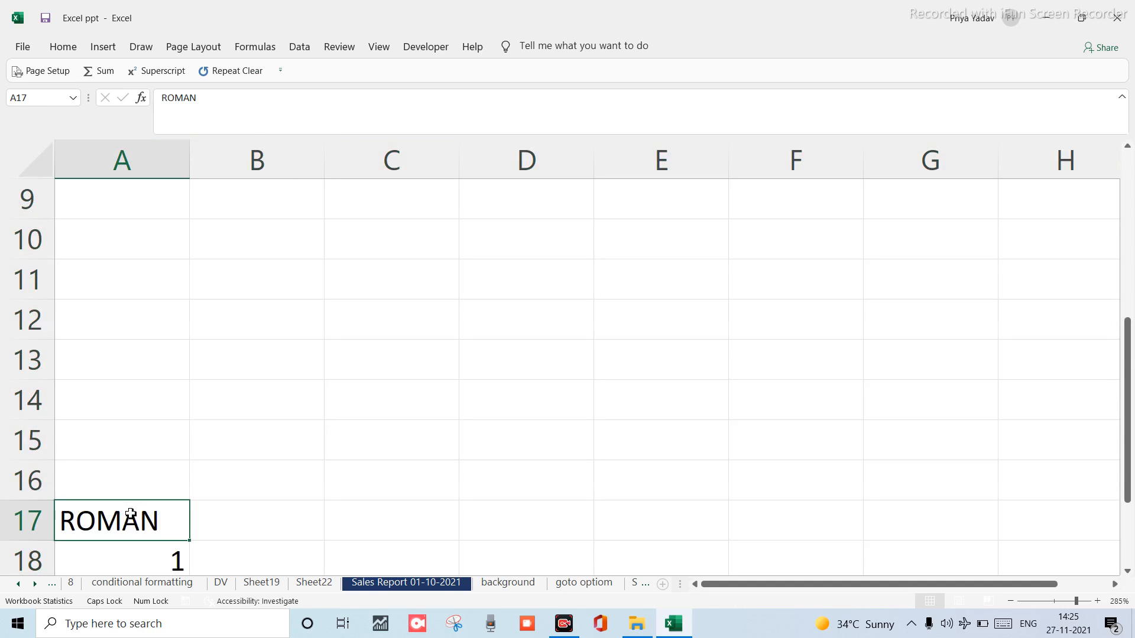
key(ctrl+shift+Down)
key(Delete)
scroll(131, 514, up, 5)
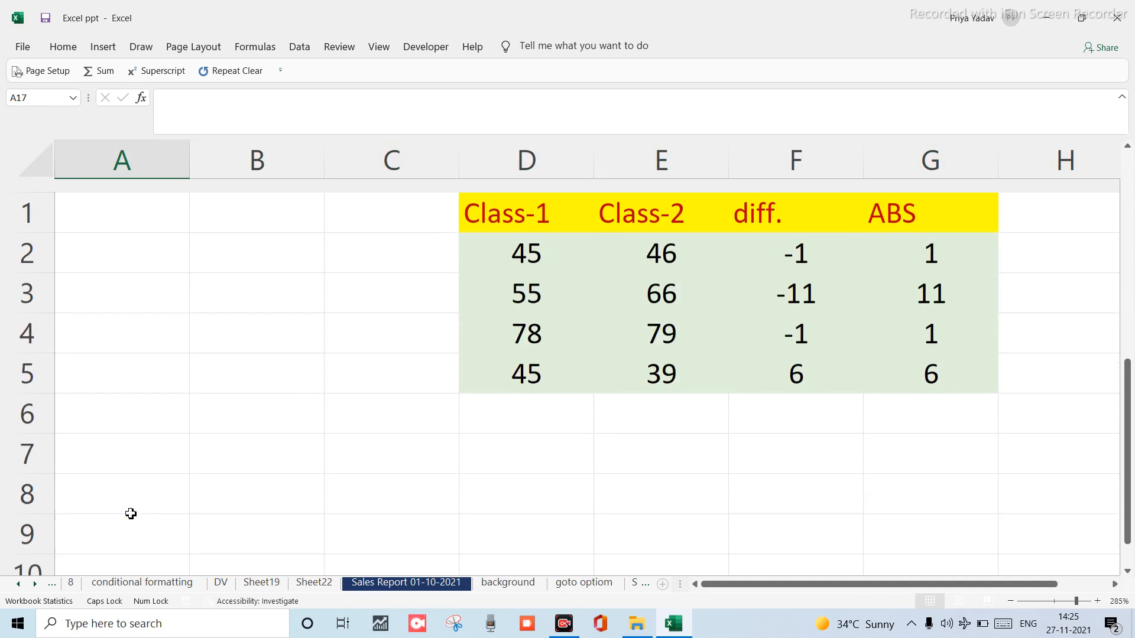
click(487, 241)
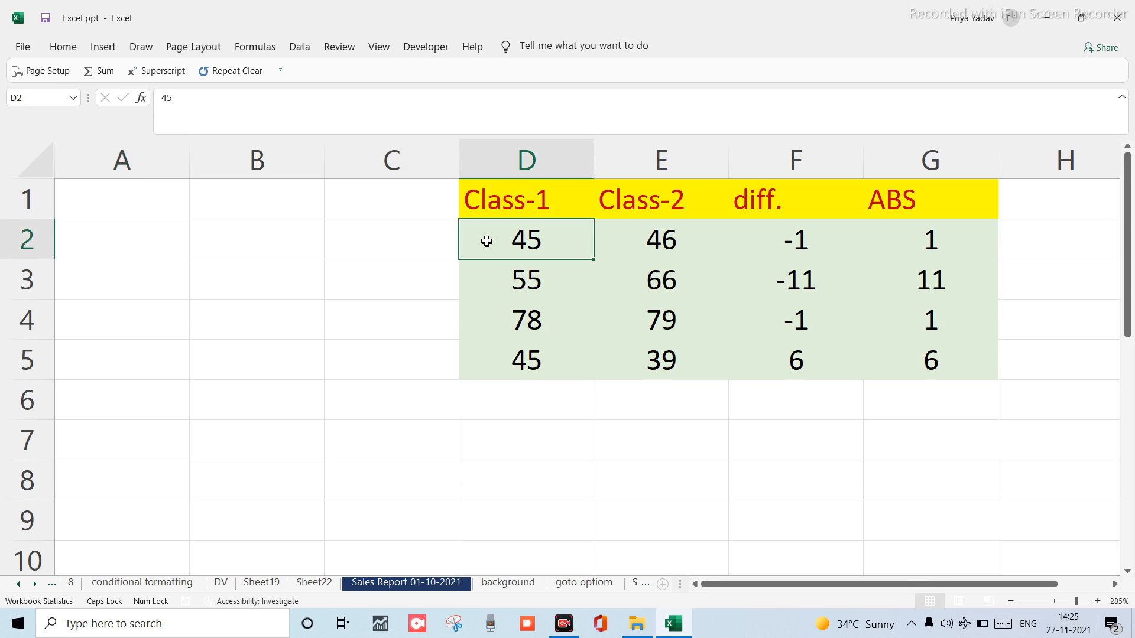
key(ctrl+a)
key(ctrl+q)
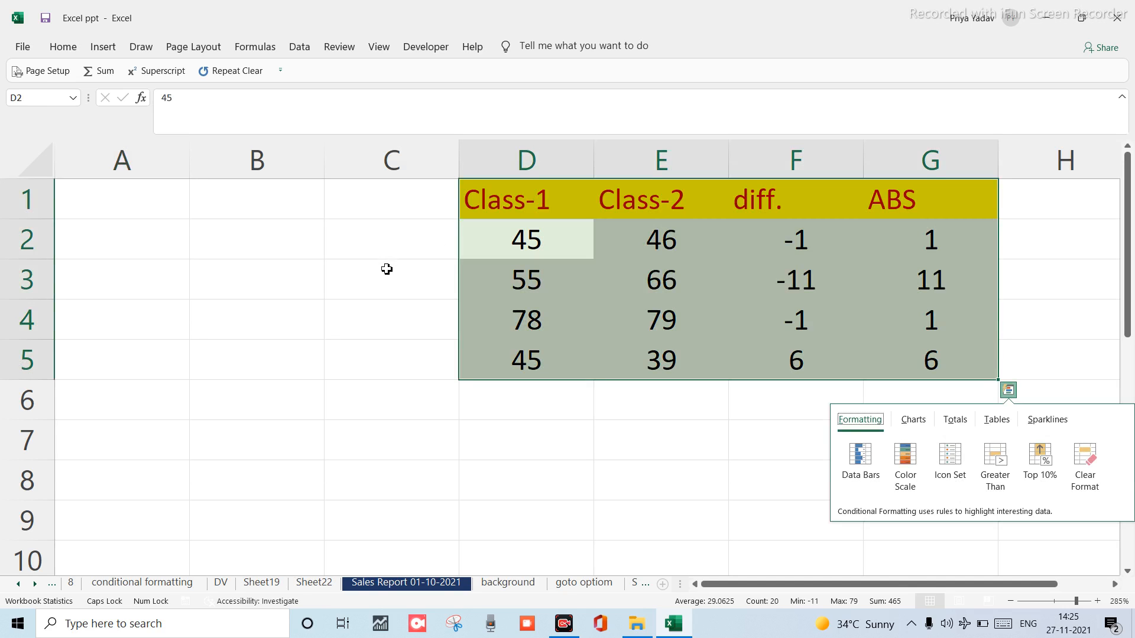
key(Escape)
click(480, 351)
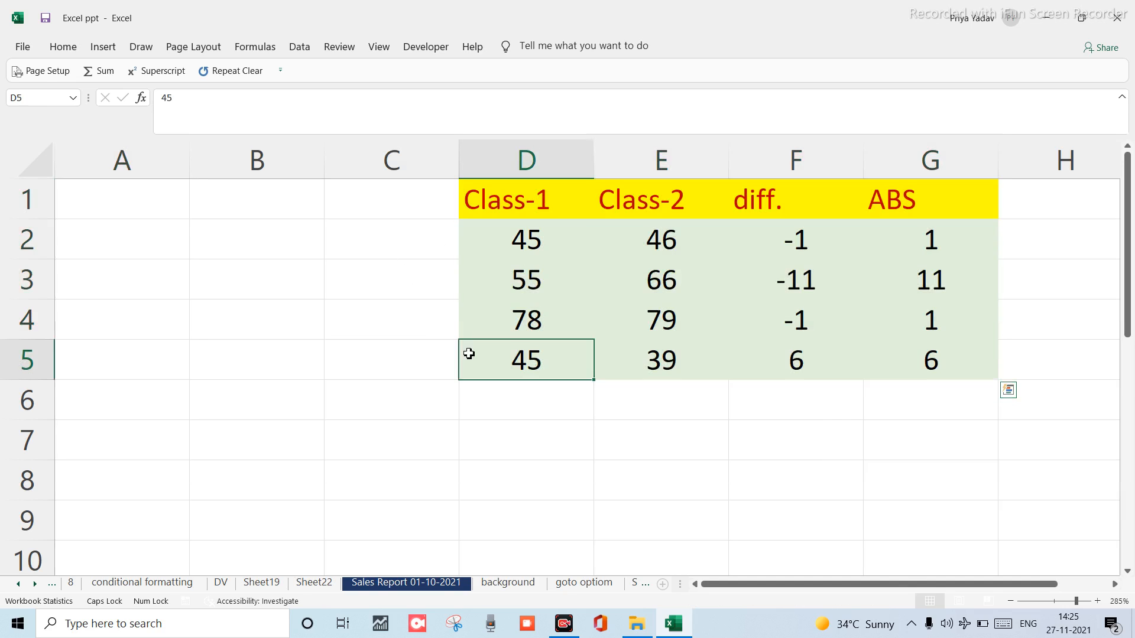
key(ctrl+a)
key(ctrl+q)
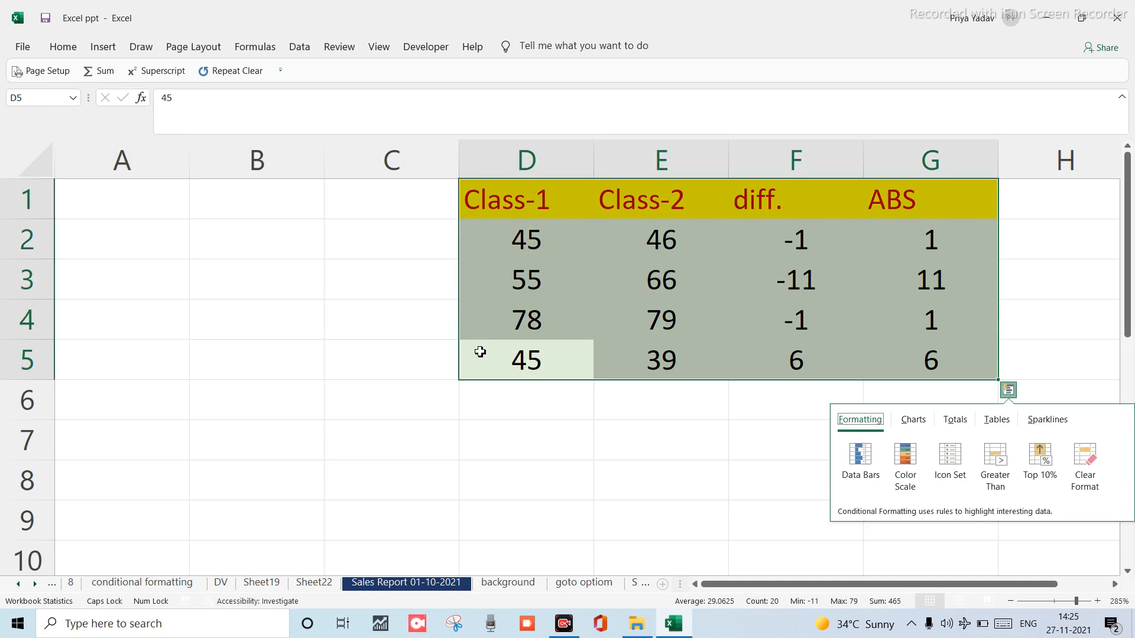
key(Escape)
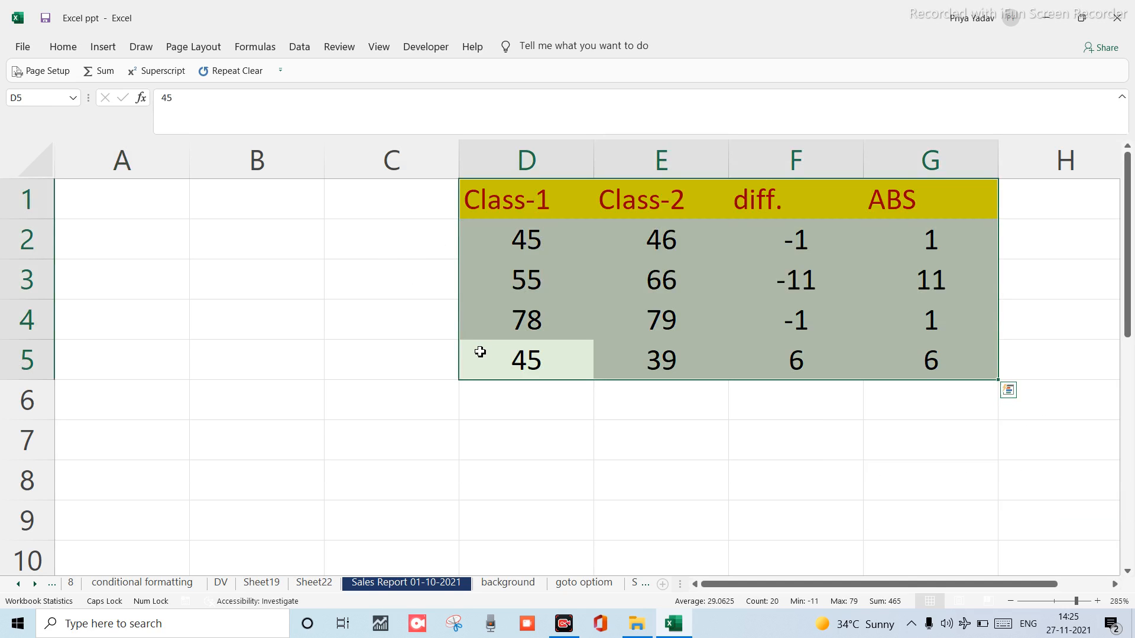
Enter the label ROMAN in cell A1 to head the example beside the class table.
click(260, 297)
click(113, 205)
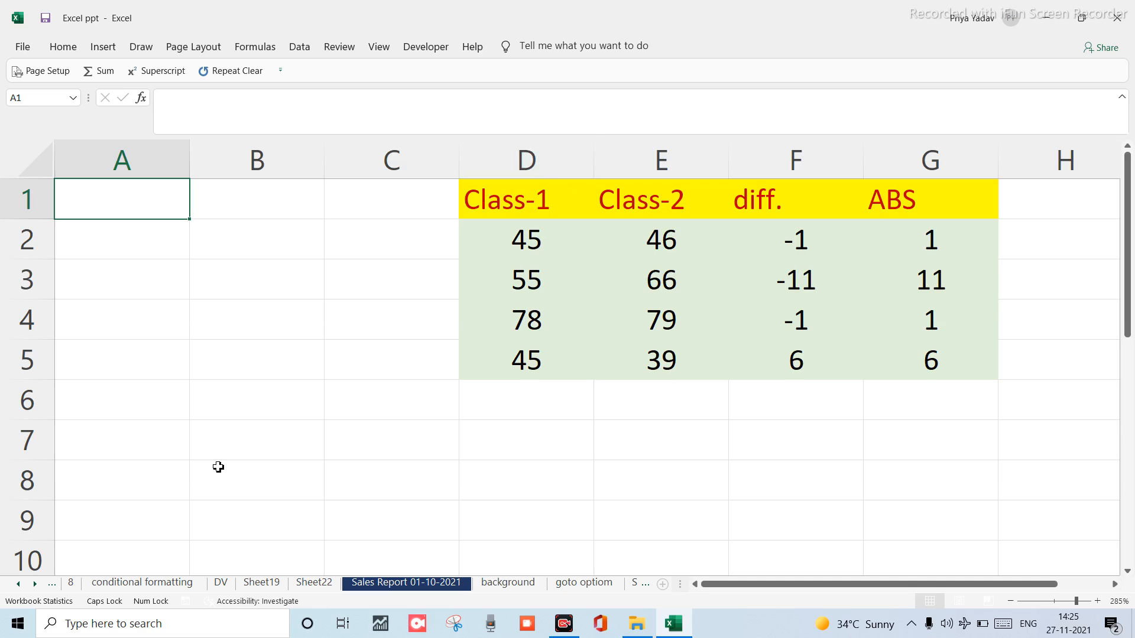
scroll(218, 467, down, 1)
scroll(218, 467, up, 1)
text(rO)
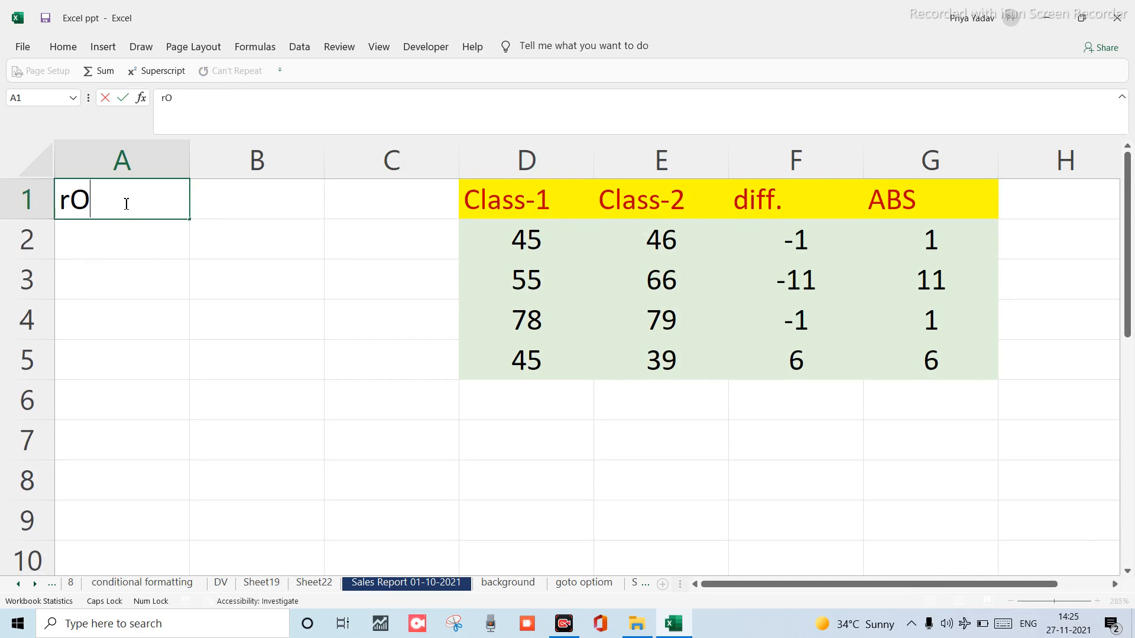
key(BackSpace)
key(BackSpace)
text(ROMAN)
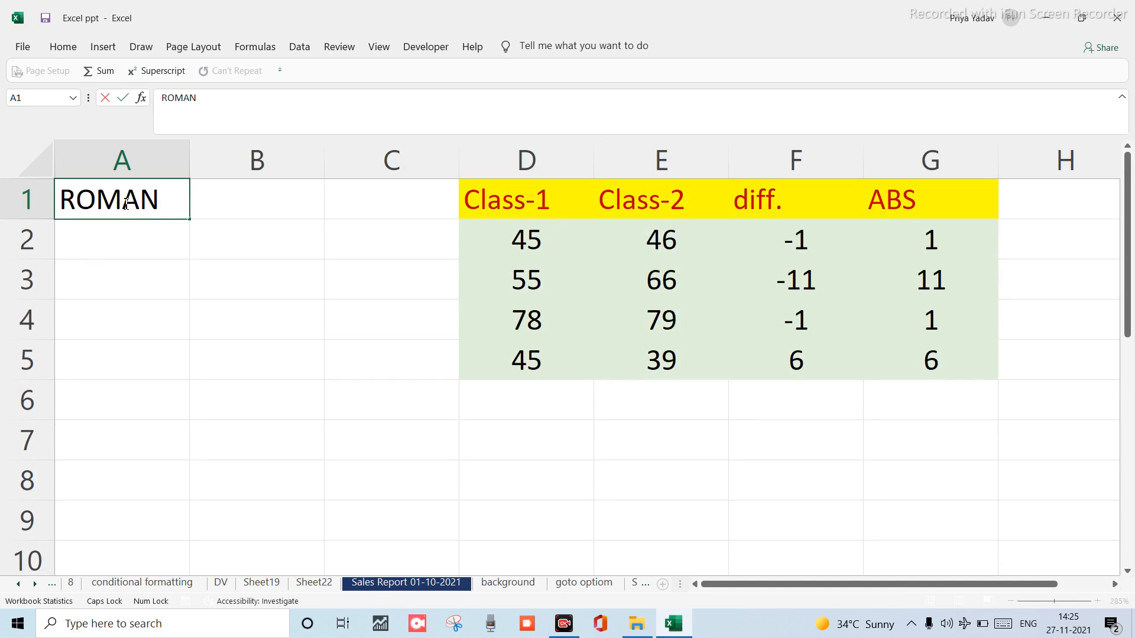
key(Return)
Enter the numbers 1 and 2 in cells A2 and A3 below the ROMAN label.
text(=)
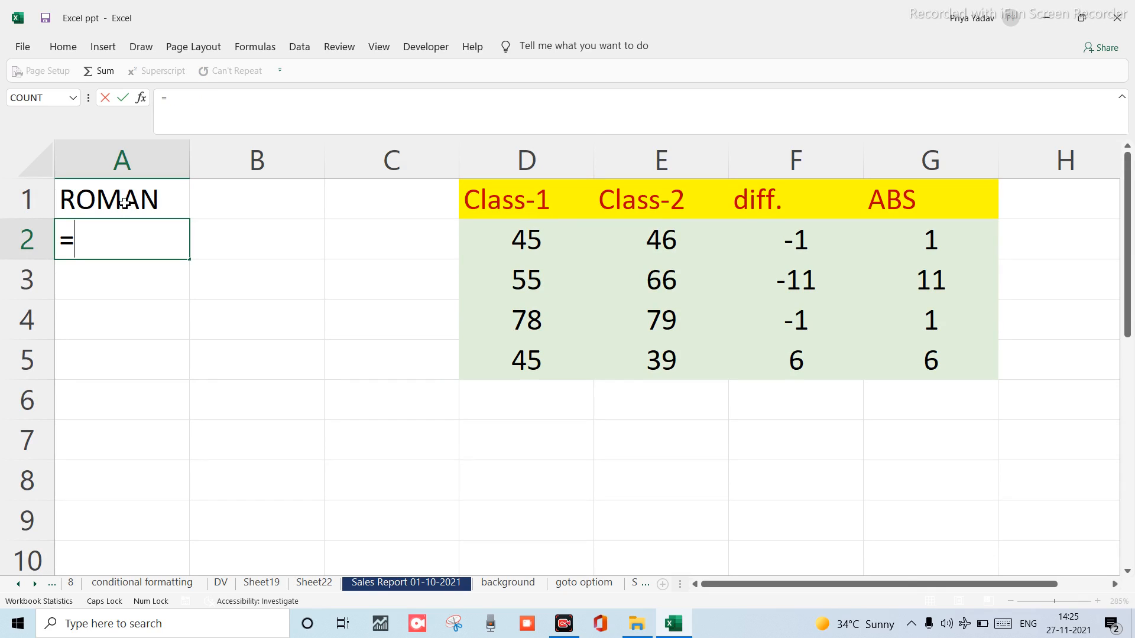
key(BackSpace)
text(10)
key(BackSpace)
key(Return)
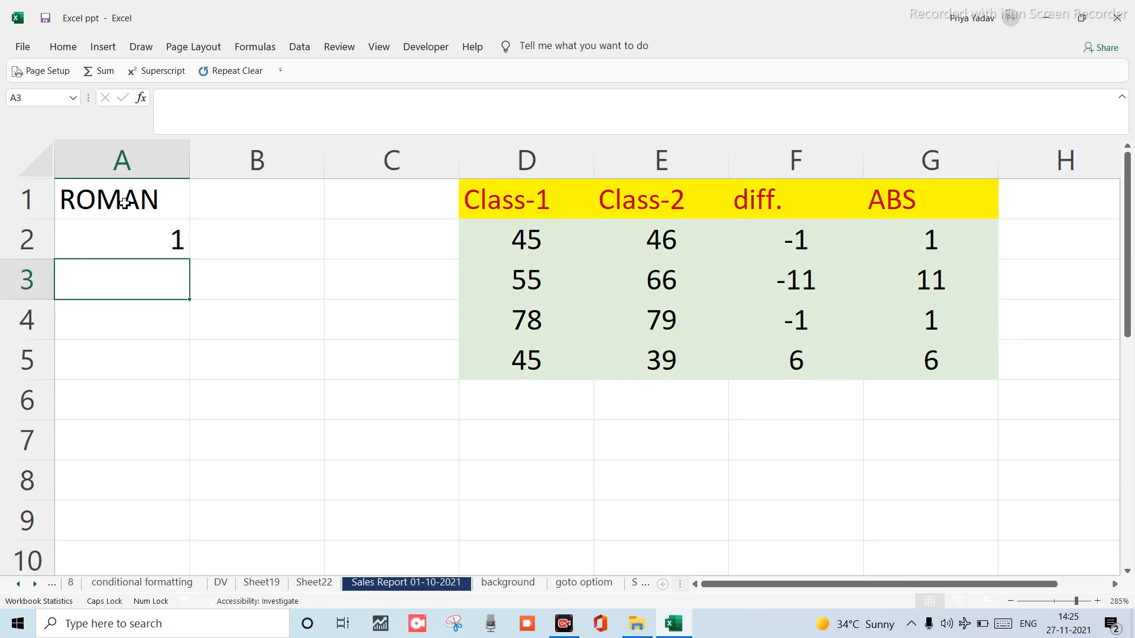
text(2)
key(ctrl+Return)
Extend the number series from A2:A3 down to 8 in cell A9.
click(168, 231)
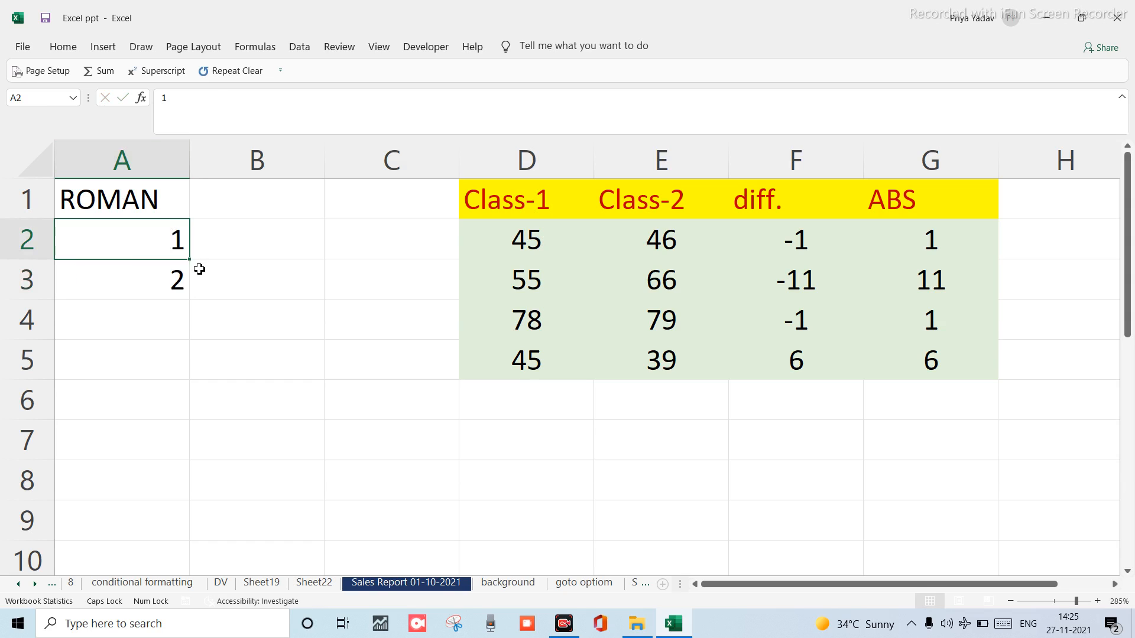
key(shift+Down)
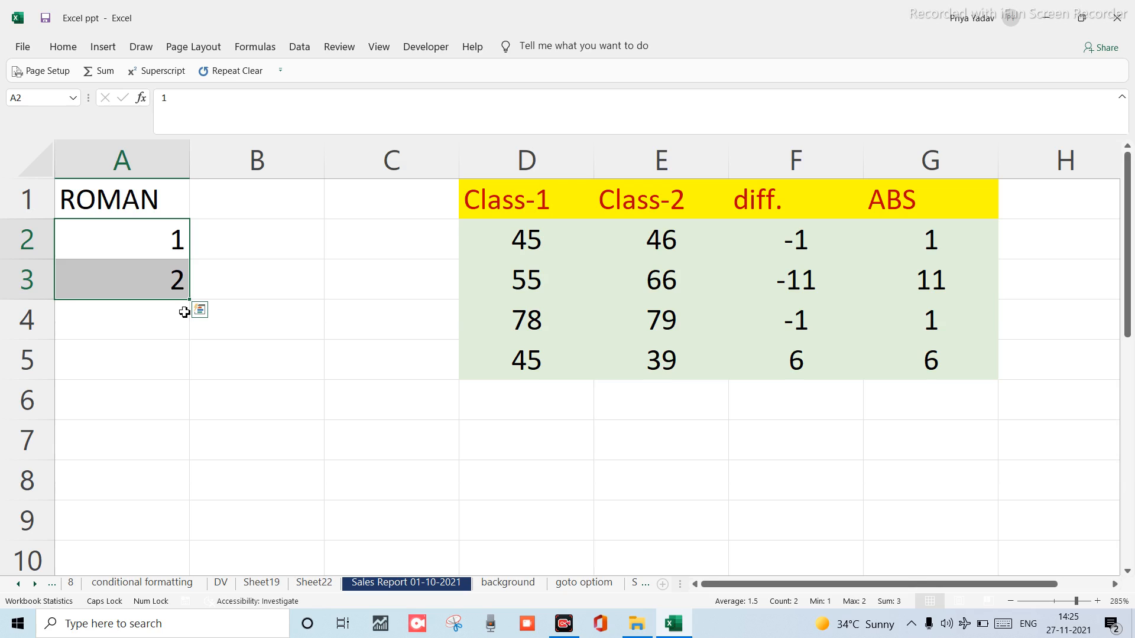
drag(189, 300, 188, 525)
Enter the formula =ROMAN(A2) in cell B2 to convert the first number to a Roman numeral.
click(219, 229)
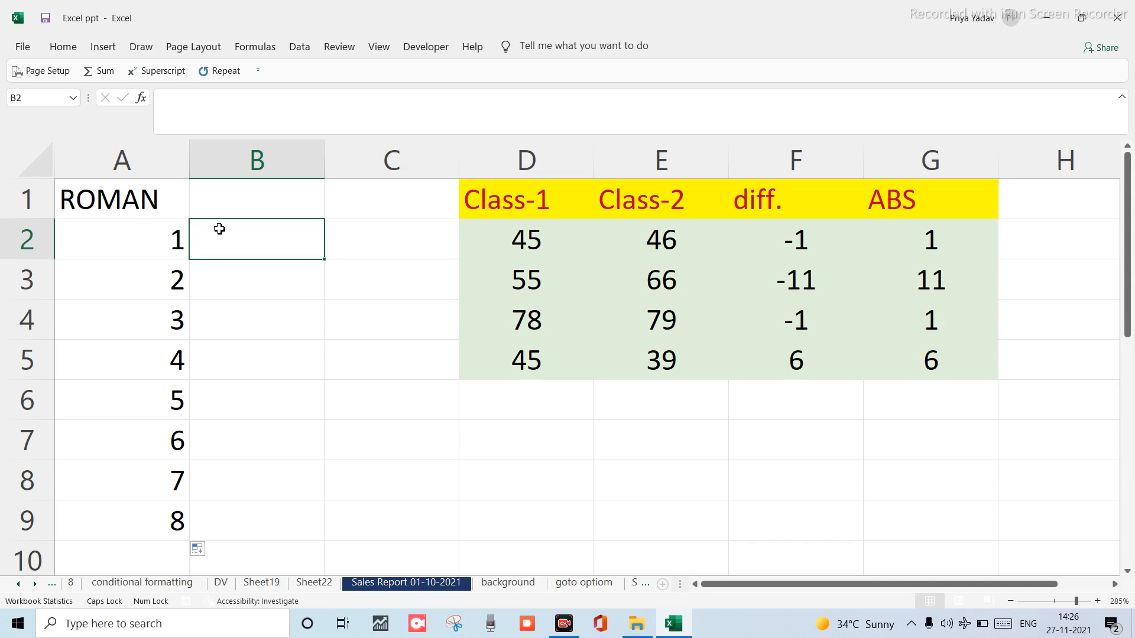
text(=RA)
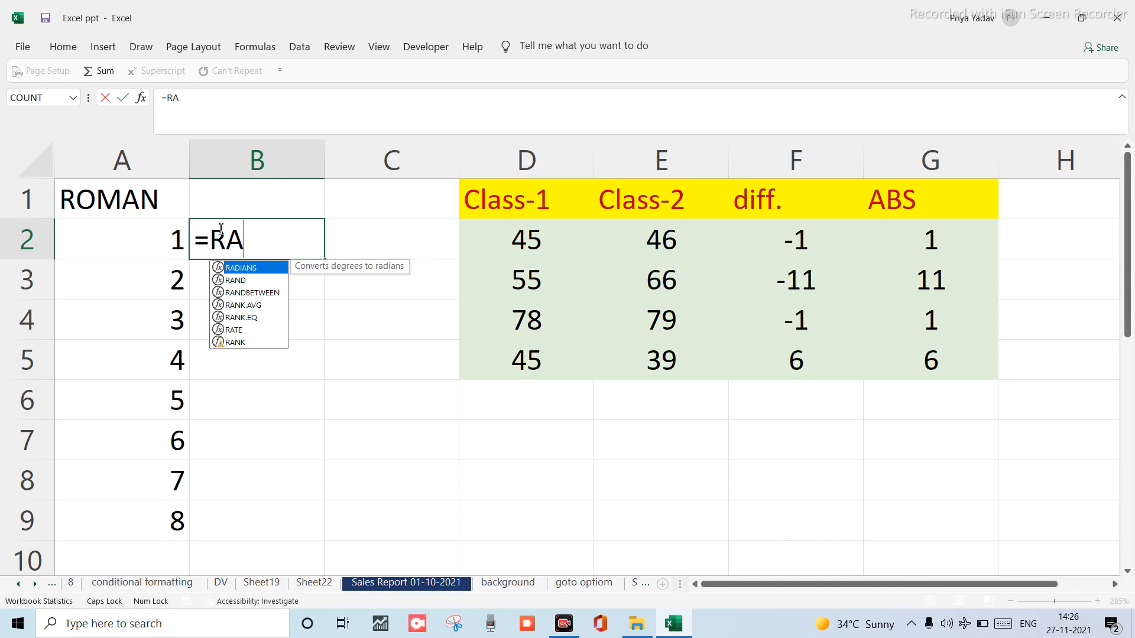
key(BackSpace)
text(OMAN)
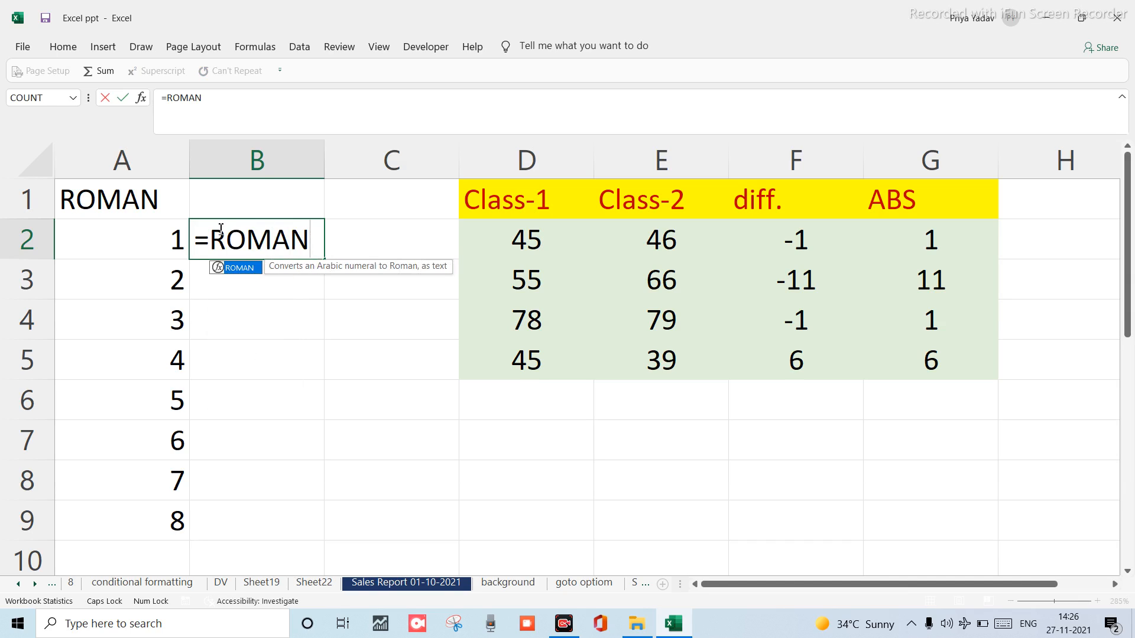
text(()
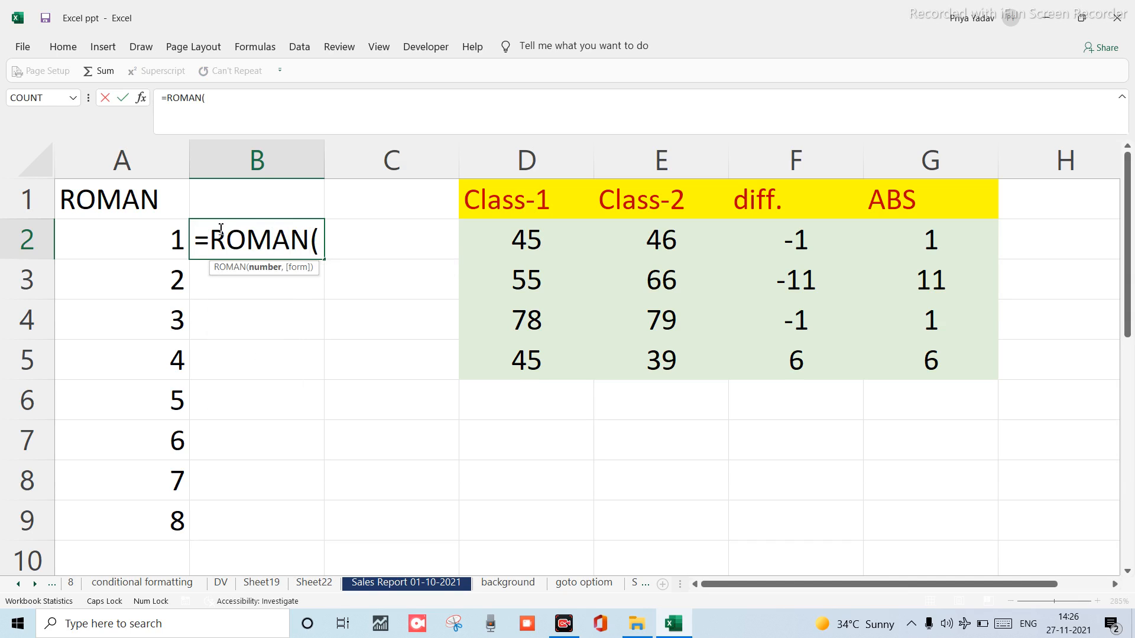
click(172, 238)
text())
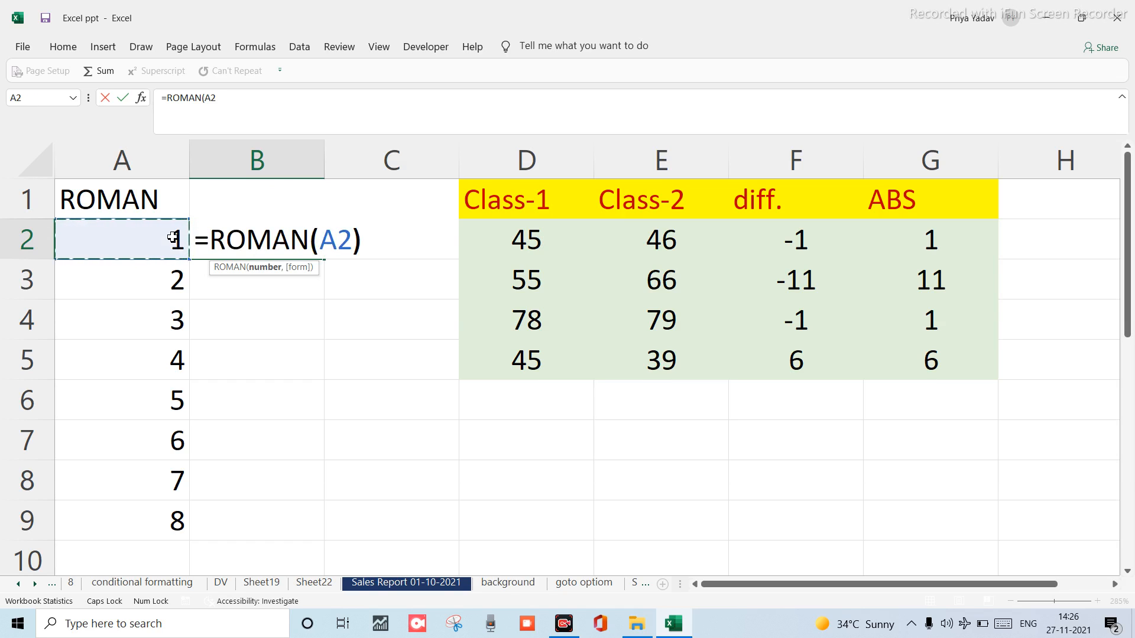
key(Return)
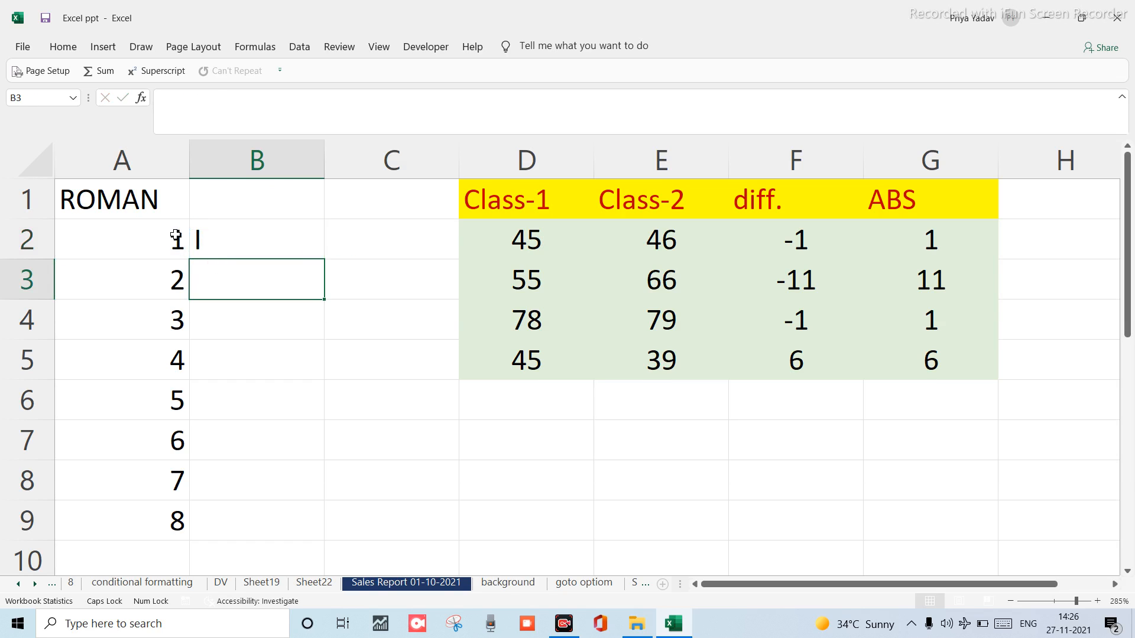
Fill the ROMAN formula from B2 down to B9 alongside the number series.
click(210, 244)
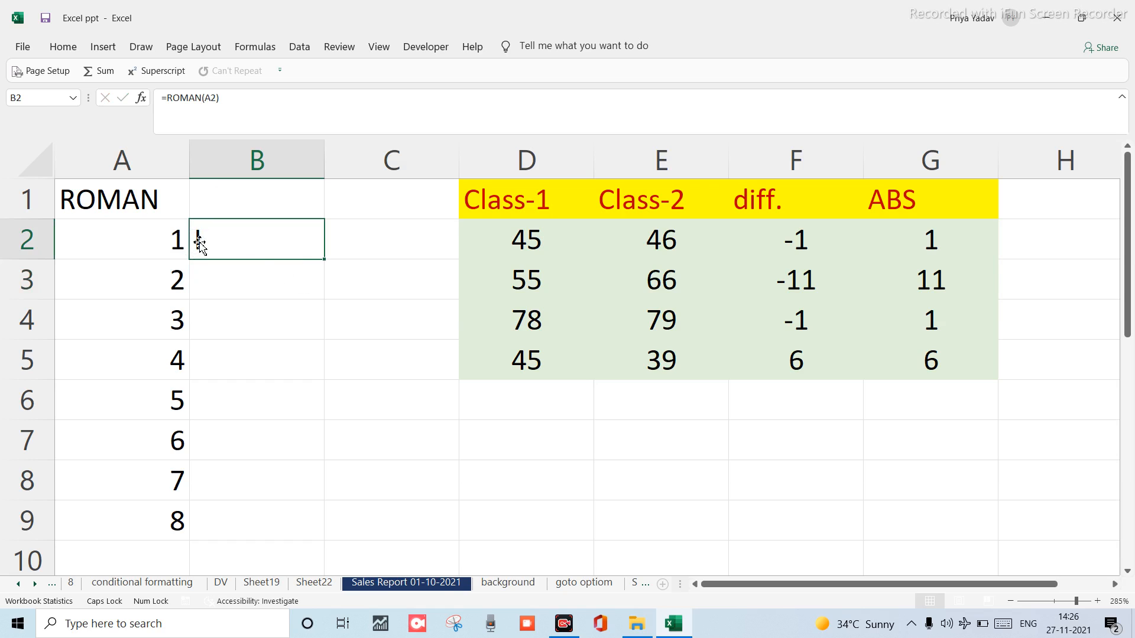
drag(326, 259, 338, 583)
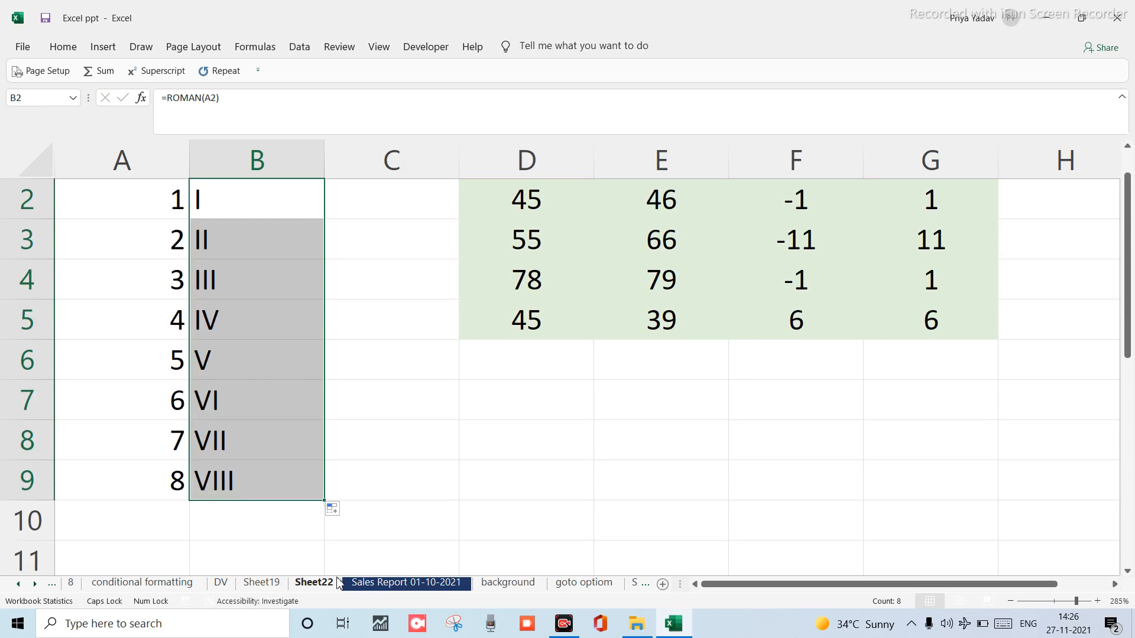
scroll(154, 467, up, 1)
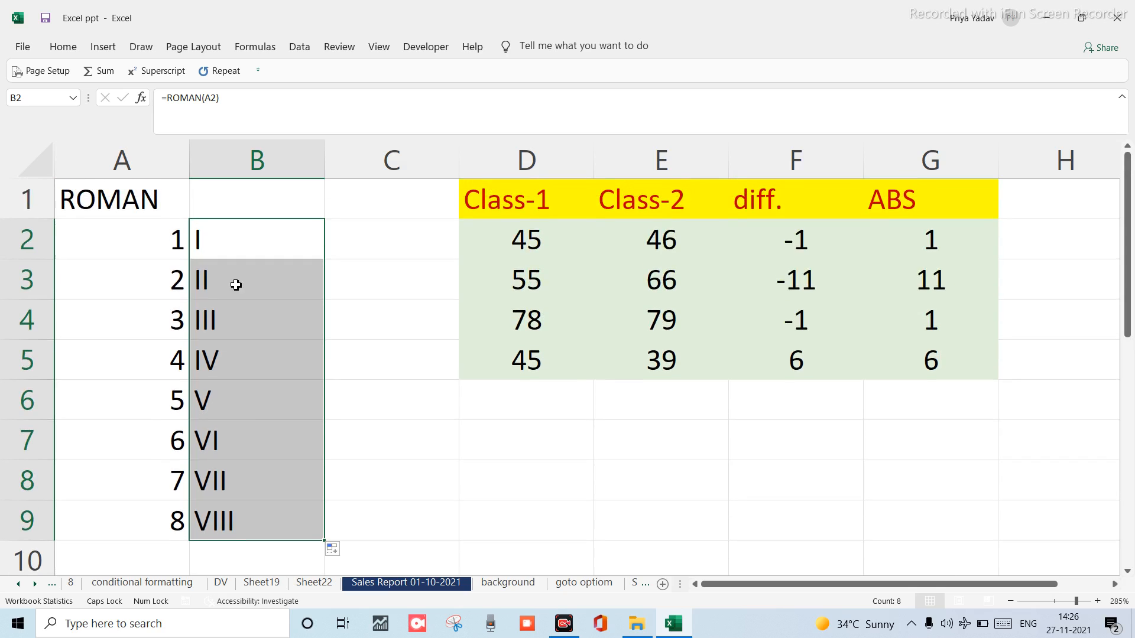
click(252, 416)
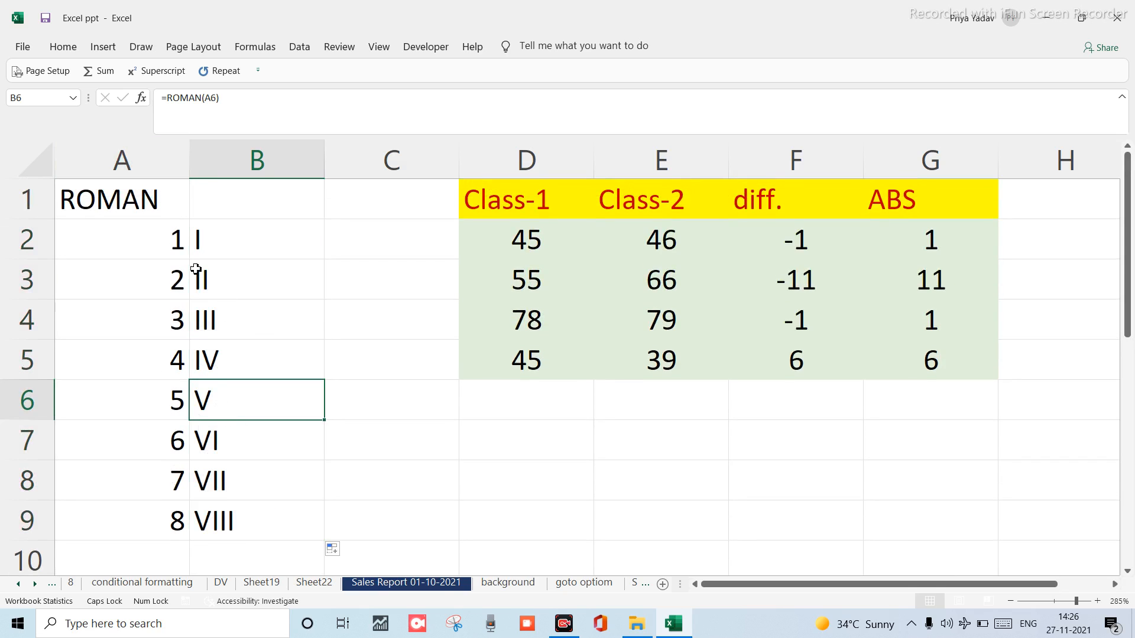
Test the ROMAN formula's link to its source by clearing cell A2 and entering 1 there again.
click(128, 244)
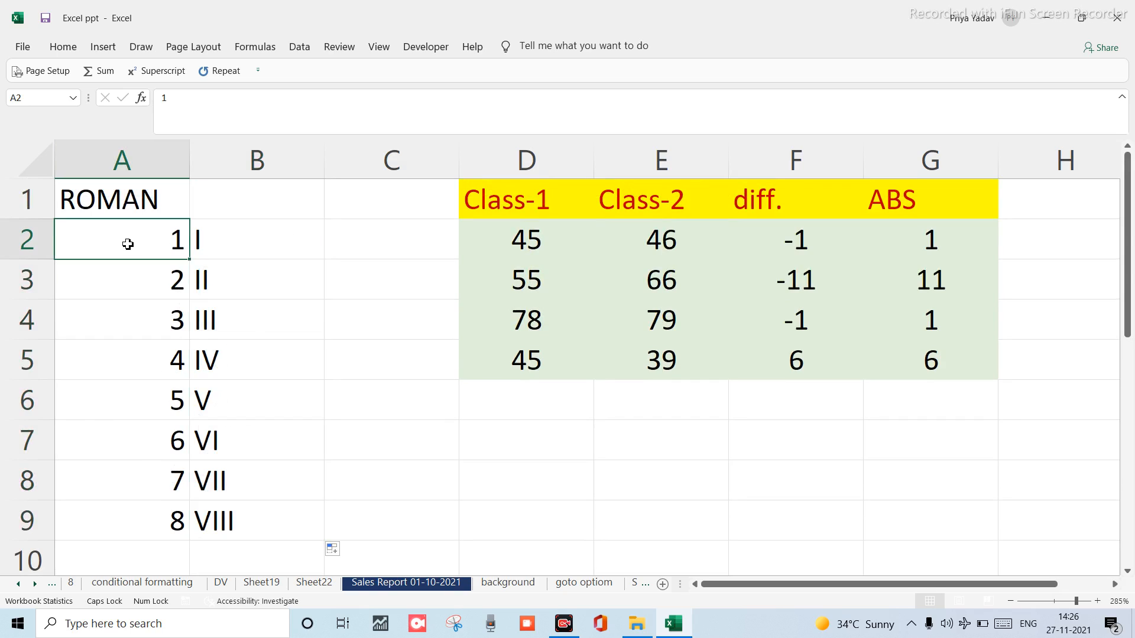
key(BackSpace)
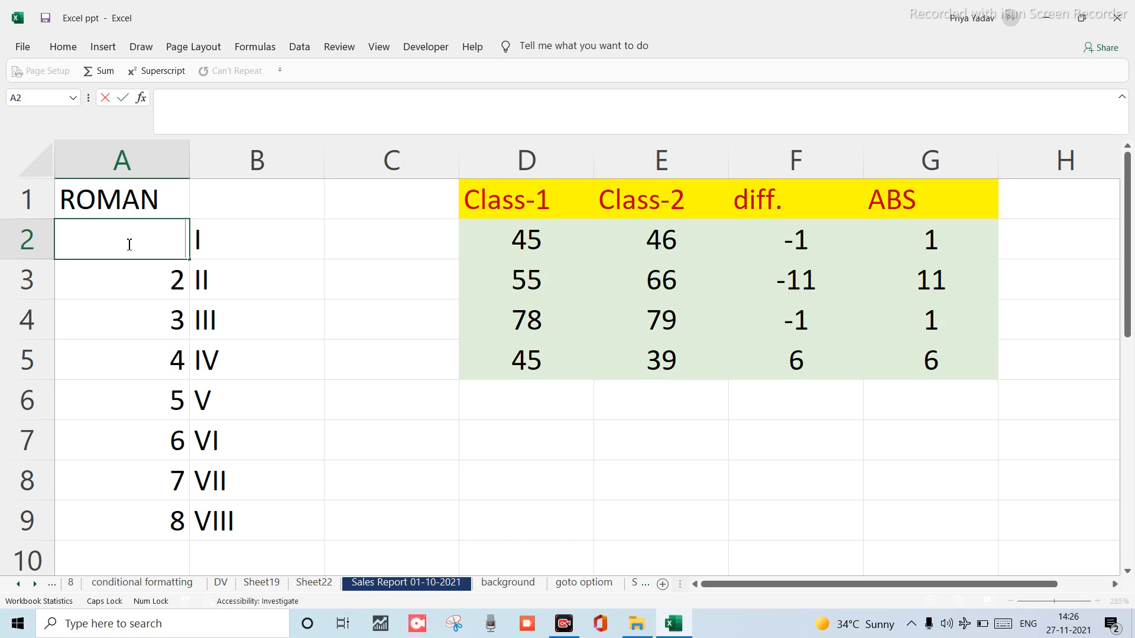
key(Return)
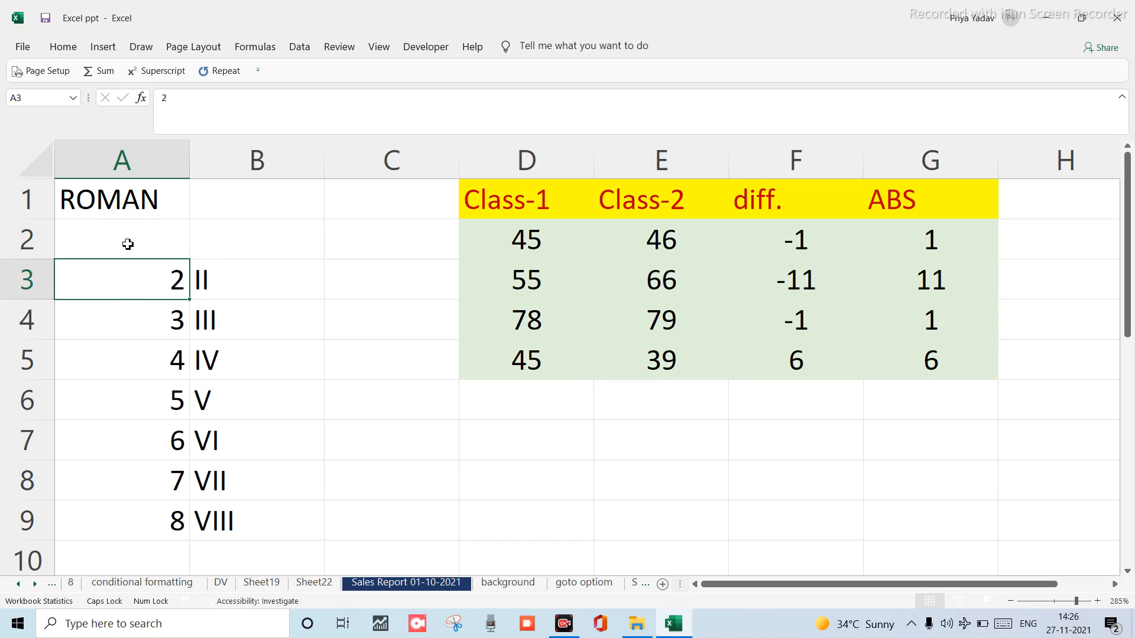
click(152, 224)
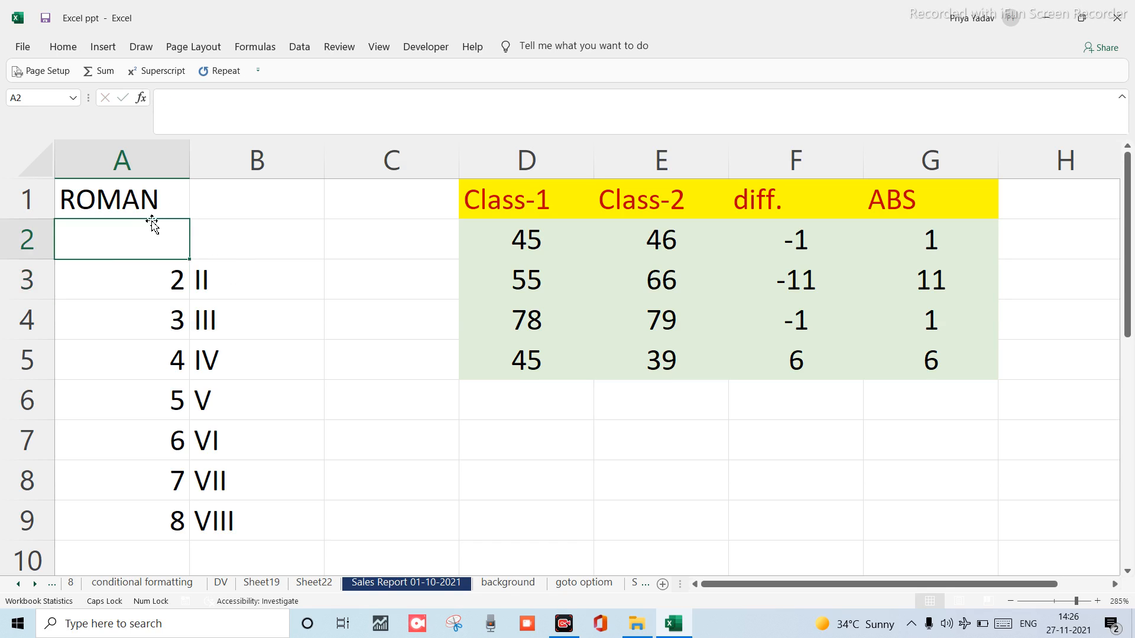
text(1)
key(Tab)
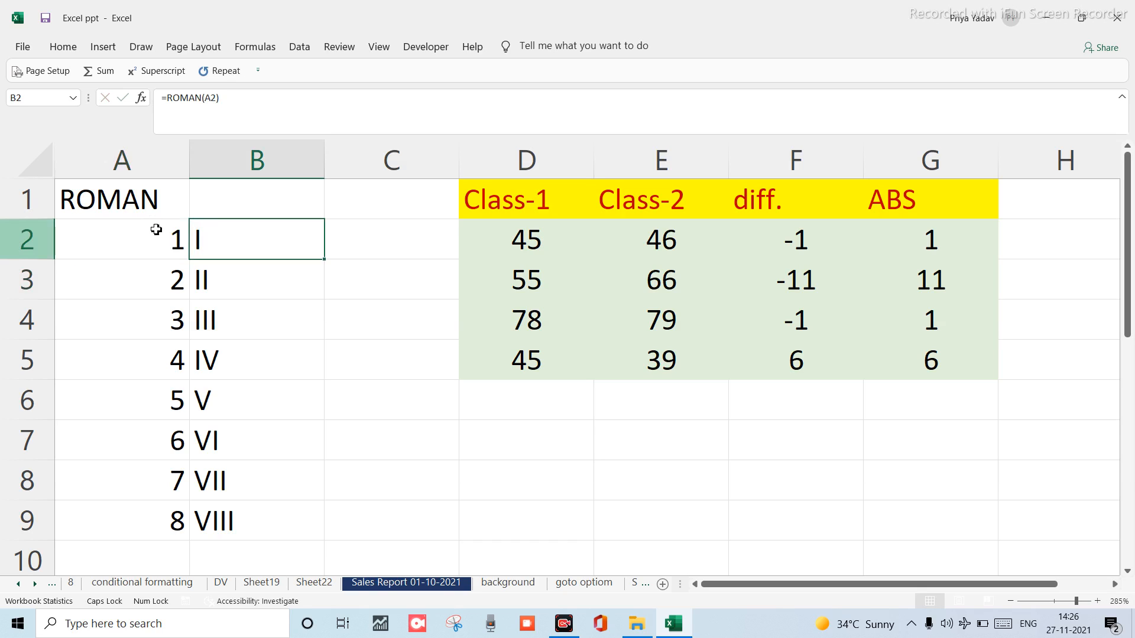
click(337, 241)
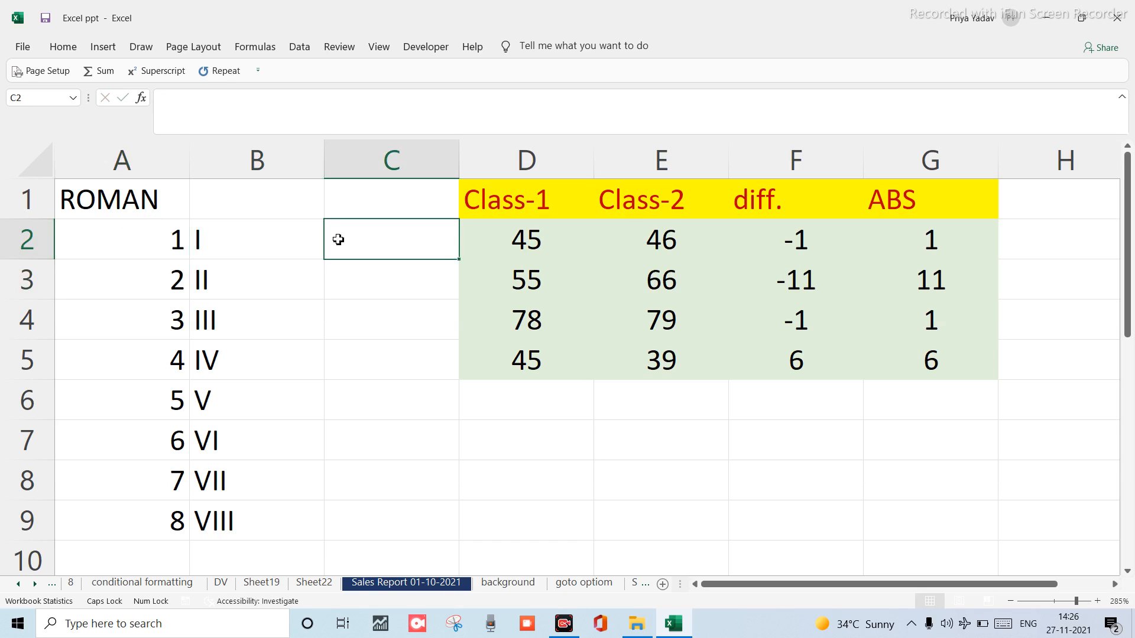
click(359, 196)
click(194, 241)
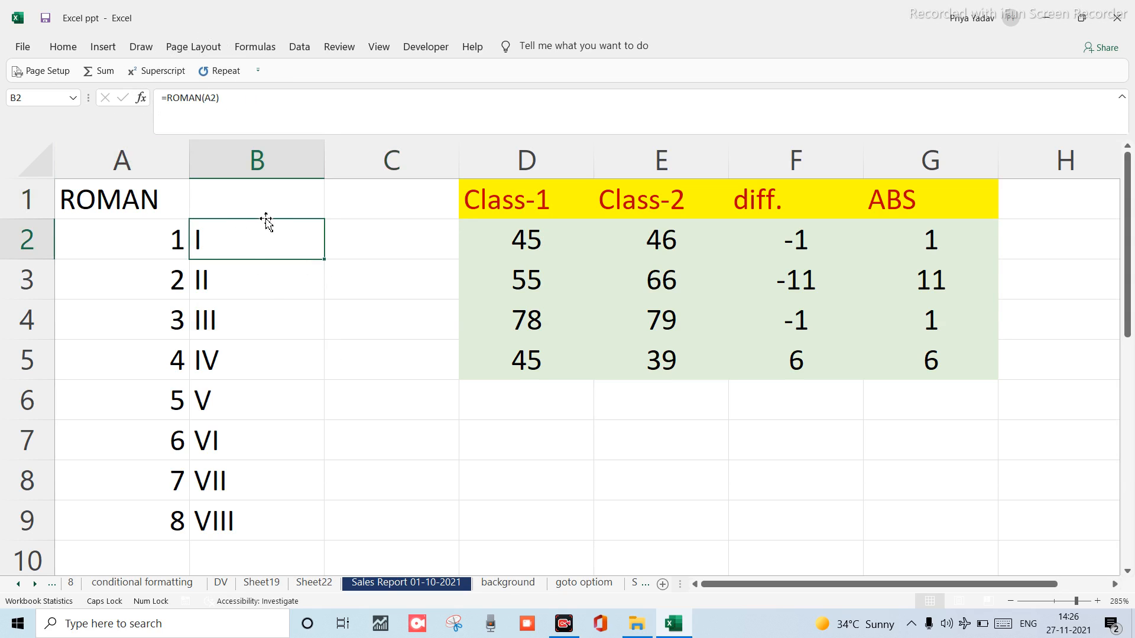
click(246, 115)
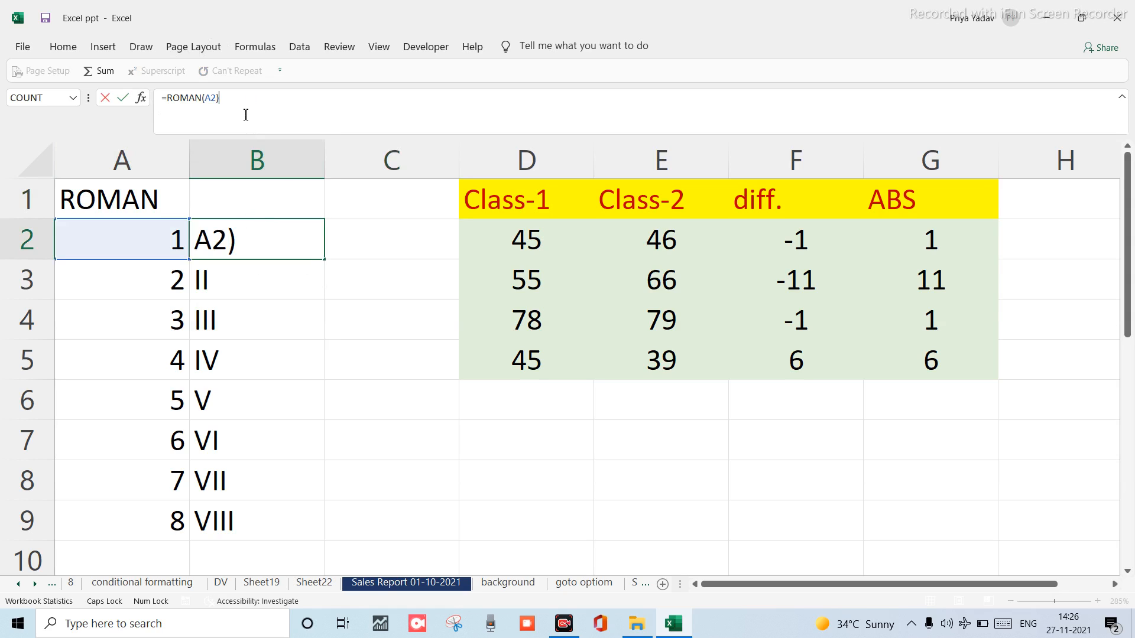
click(397, 237)
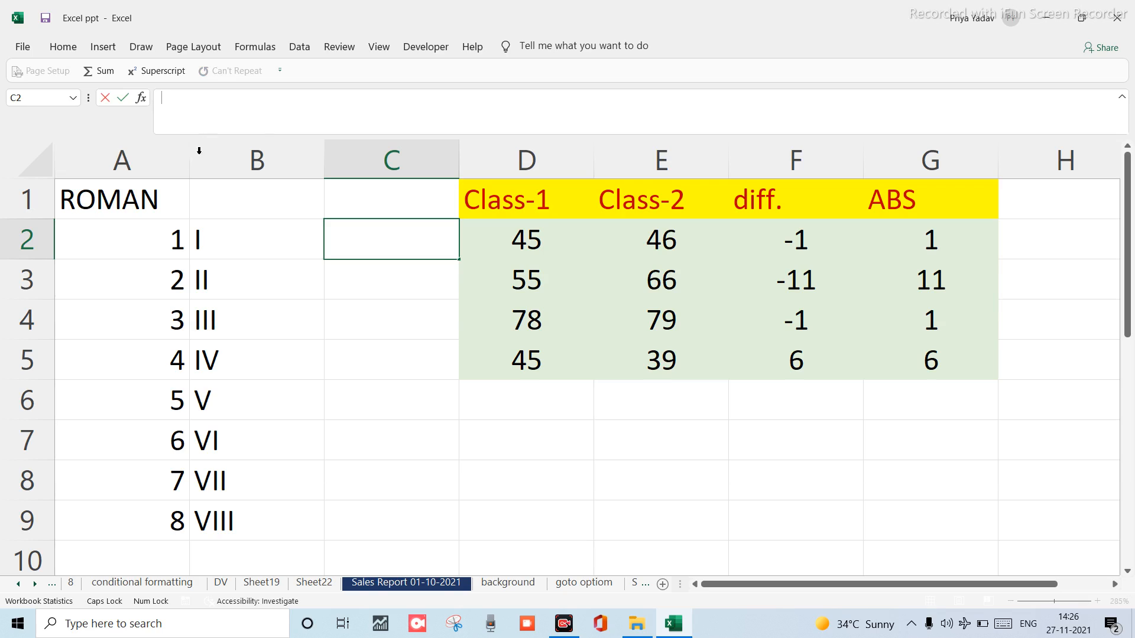
click(203, 196)
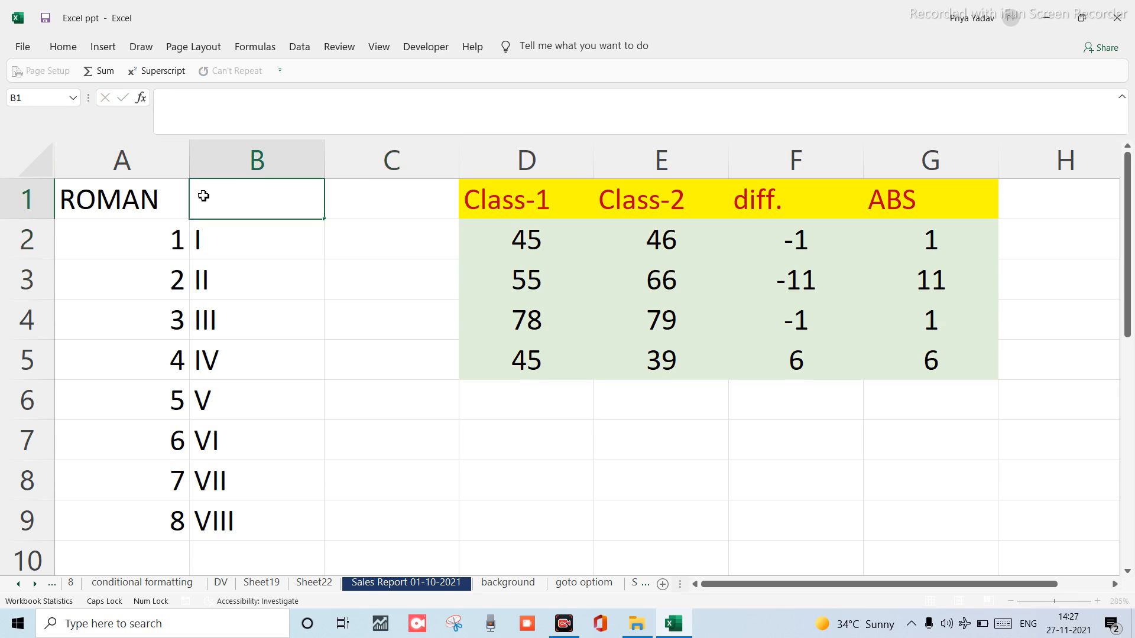
click(233, 95)
click(391, 205)
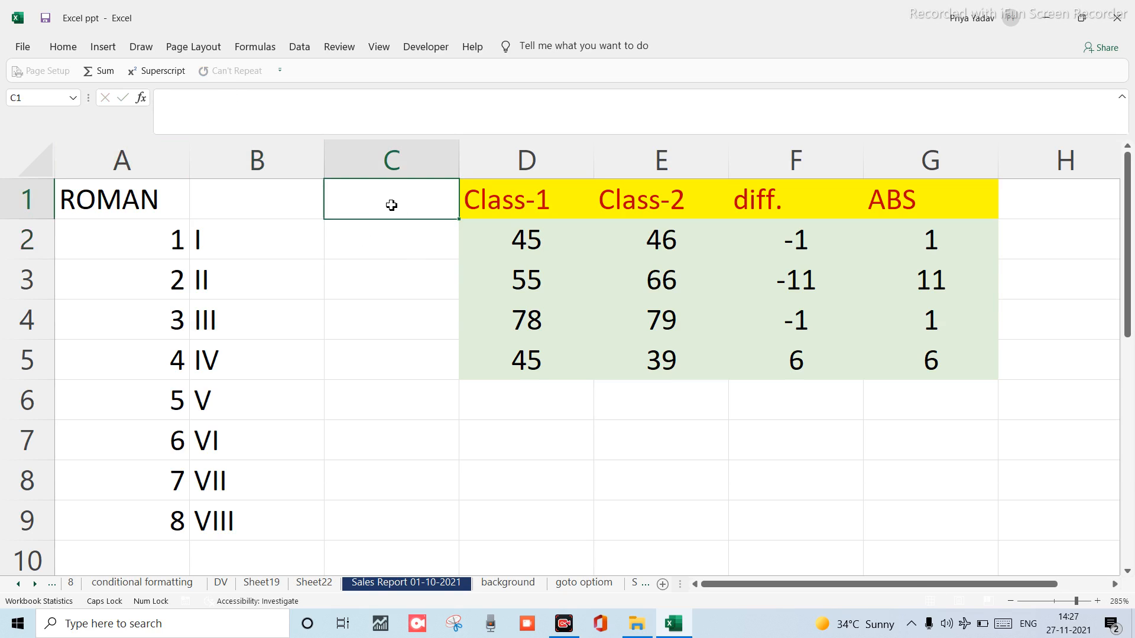
click(260, 99)
click(351, 199)
double_click(351, 200)
Copy the ROMAN formula text in cell B2 and change that cell's formula to =B1=ROMAN(A2).
click(233, 248)
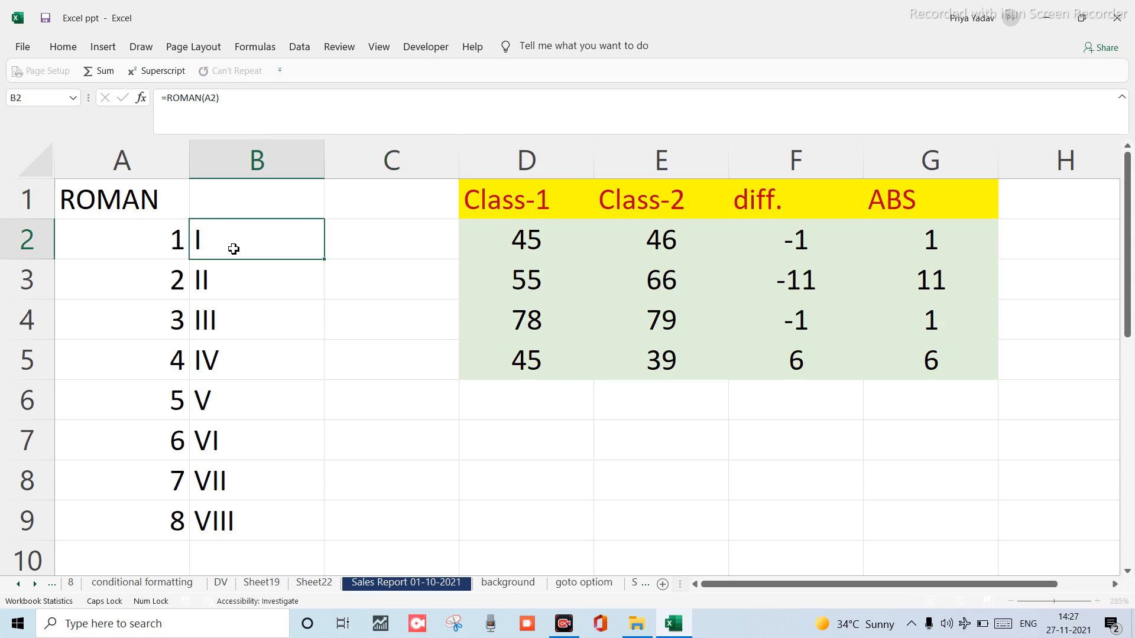
click(230, 90)
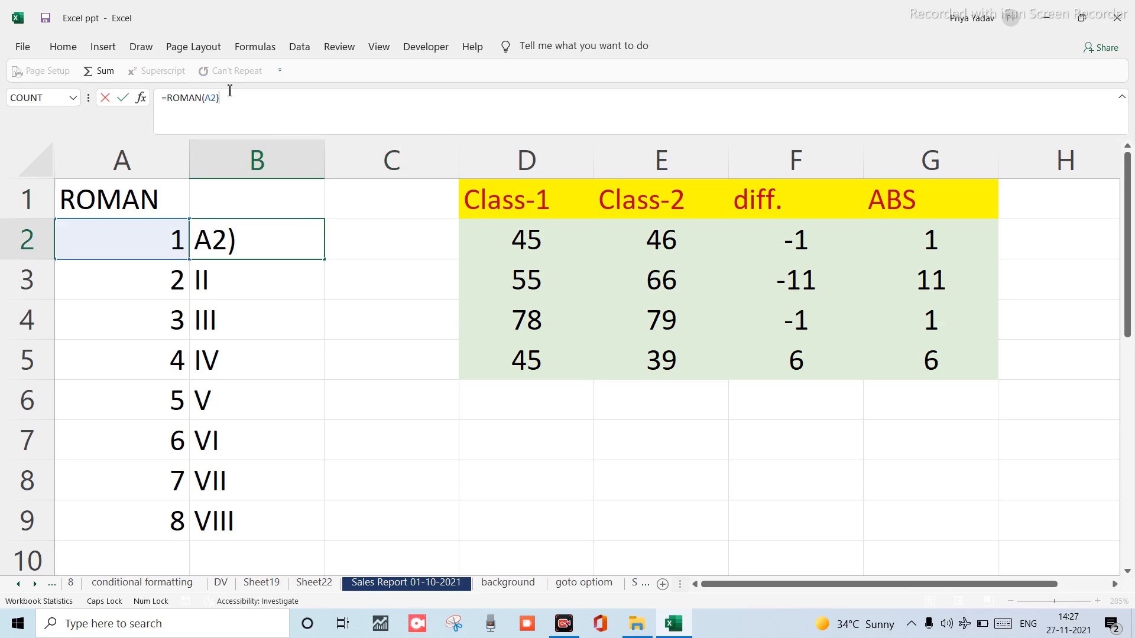
key(shift+Left)
key(shift+Left)
key(shift+Left)
key(shift+Left)
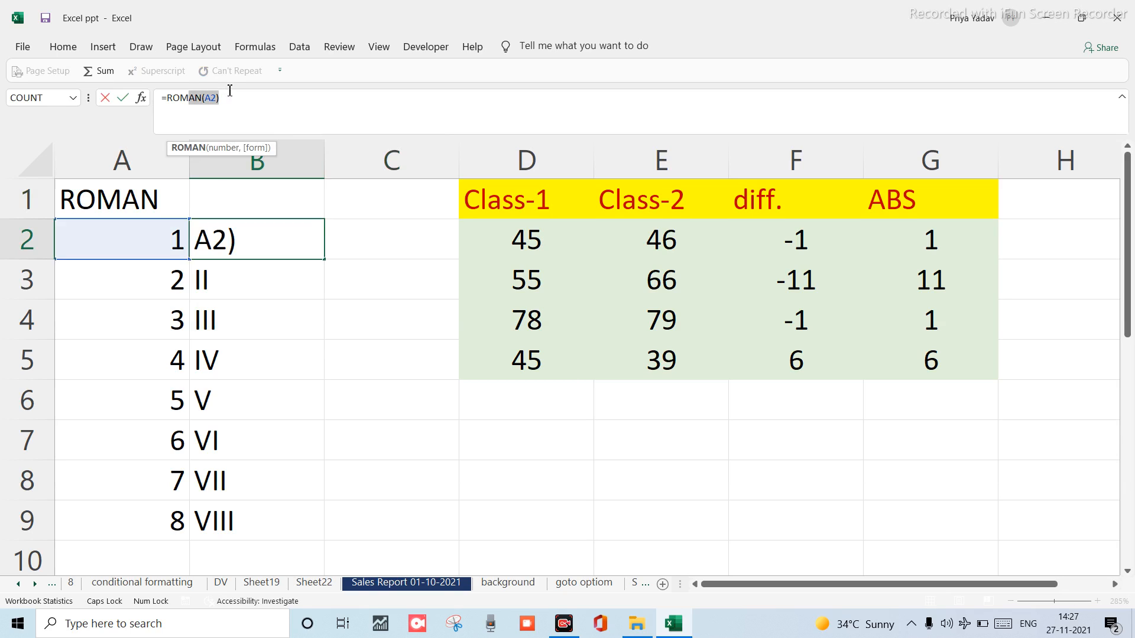
key(shift+Left)
key(shift+Left)
key(shift+Left)
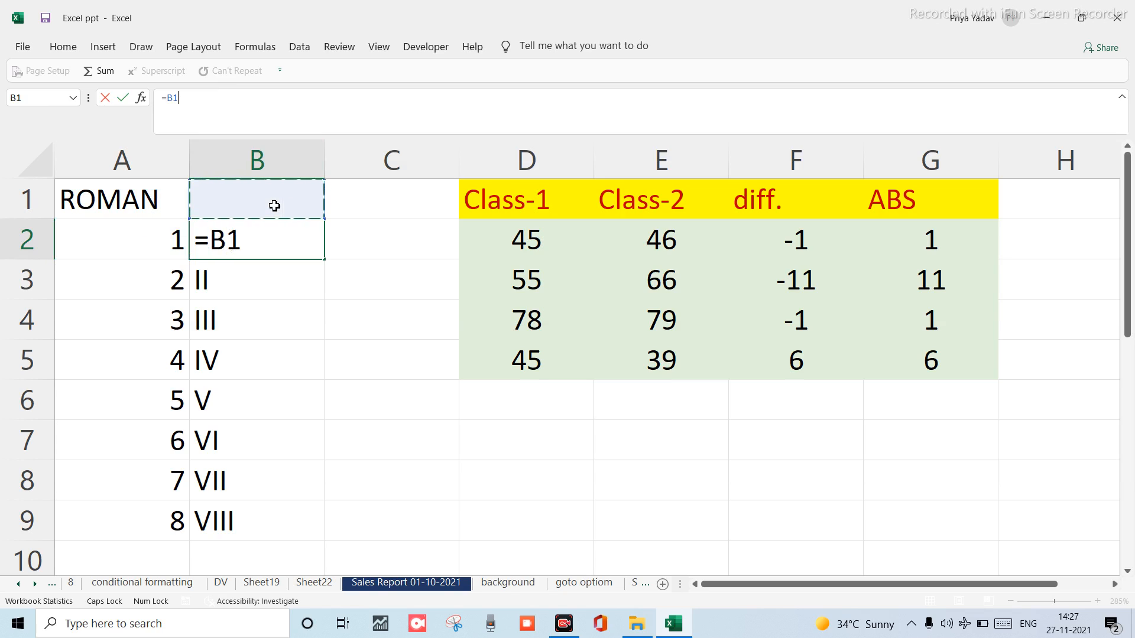
text(=ROMAN(A2))
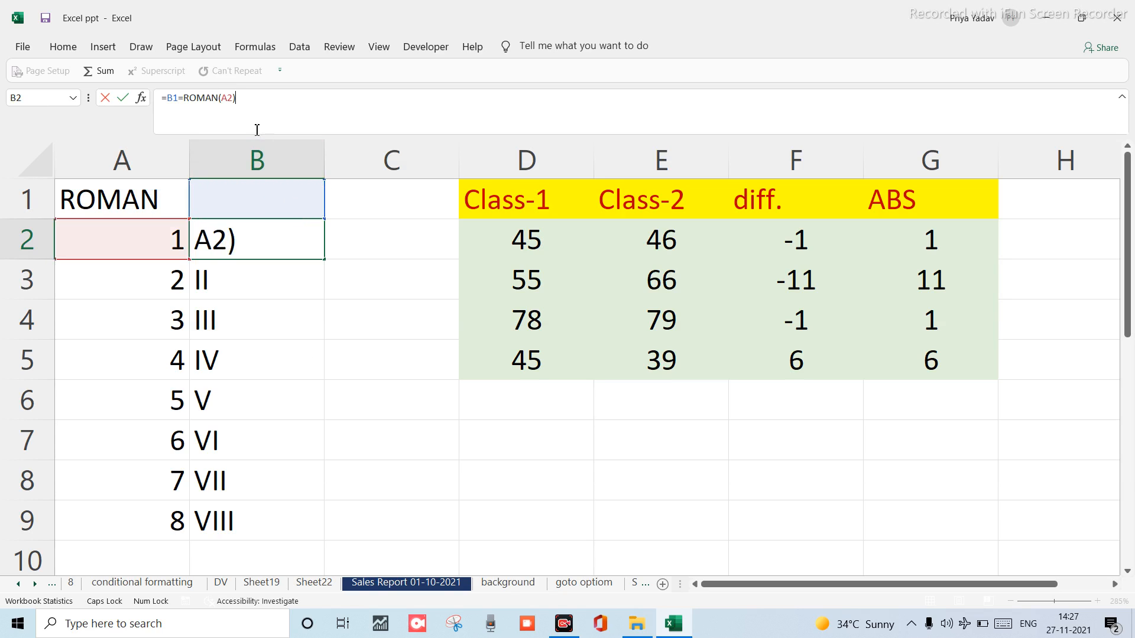
Put the formula =ROMAN(A2) into cell B1 and clear the contents of cell B2.
click(217, 203)
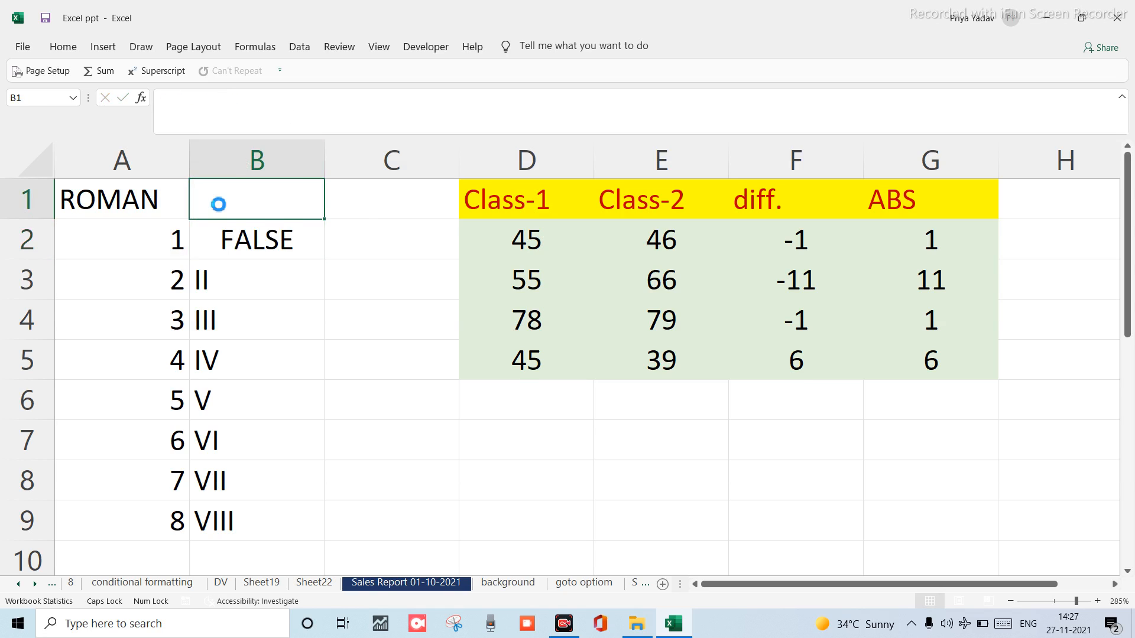
text(=ROMAN(A2))
click(250, 231)
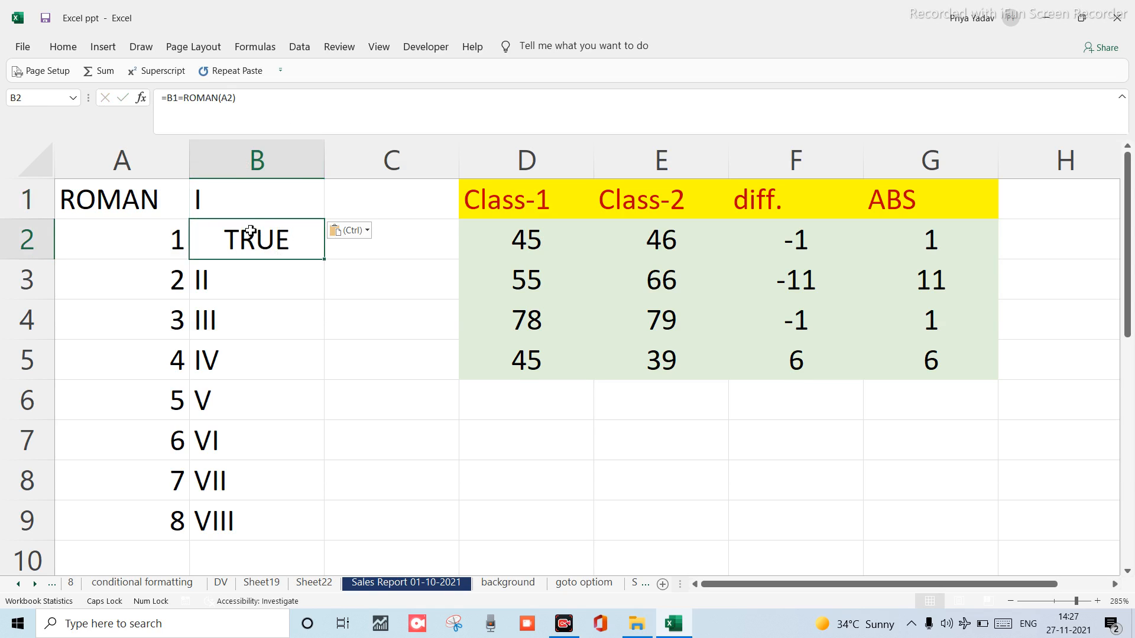
key(BackSpace)
key(Return)
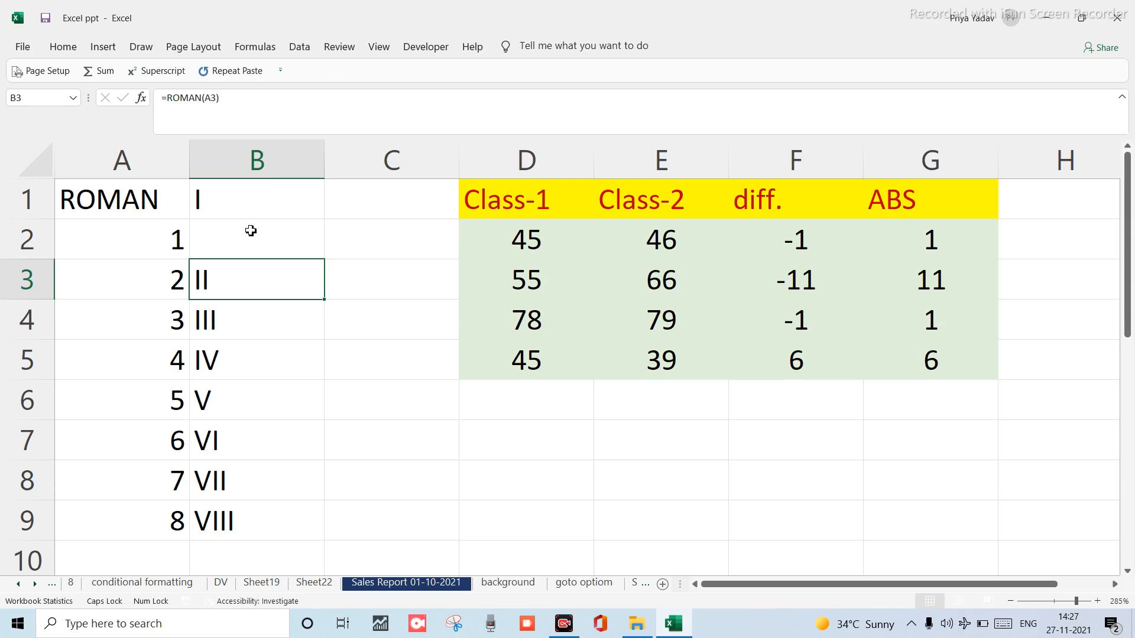
Try the formula =ROMA(A2) in cell B2.
click(239, 113)
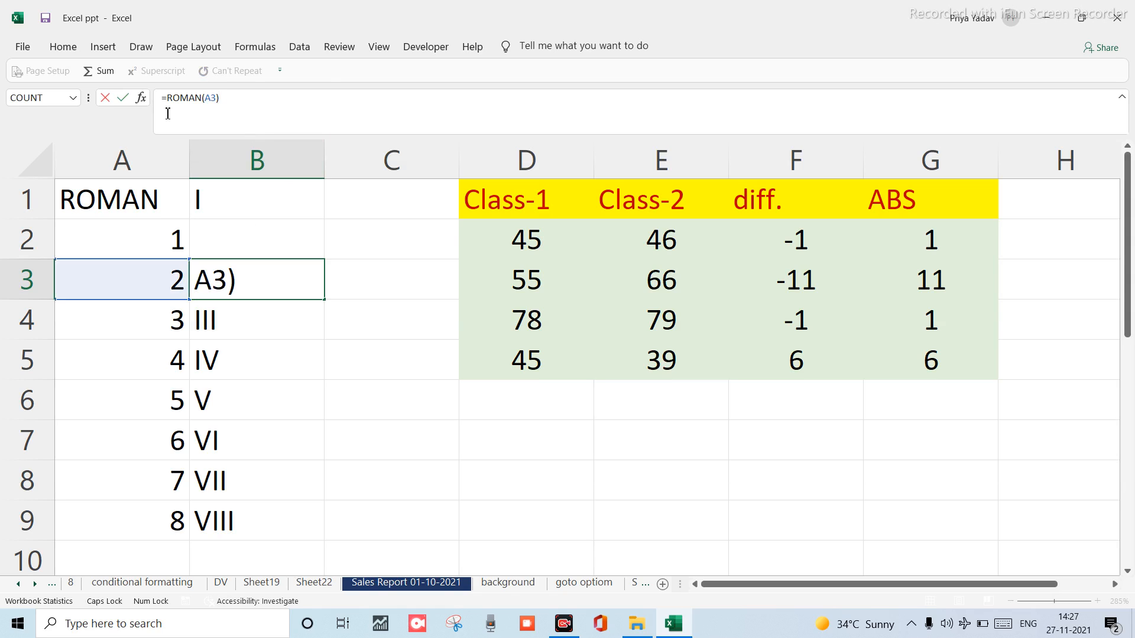
click(275, 328)
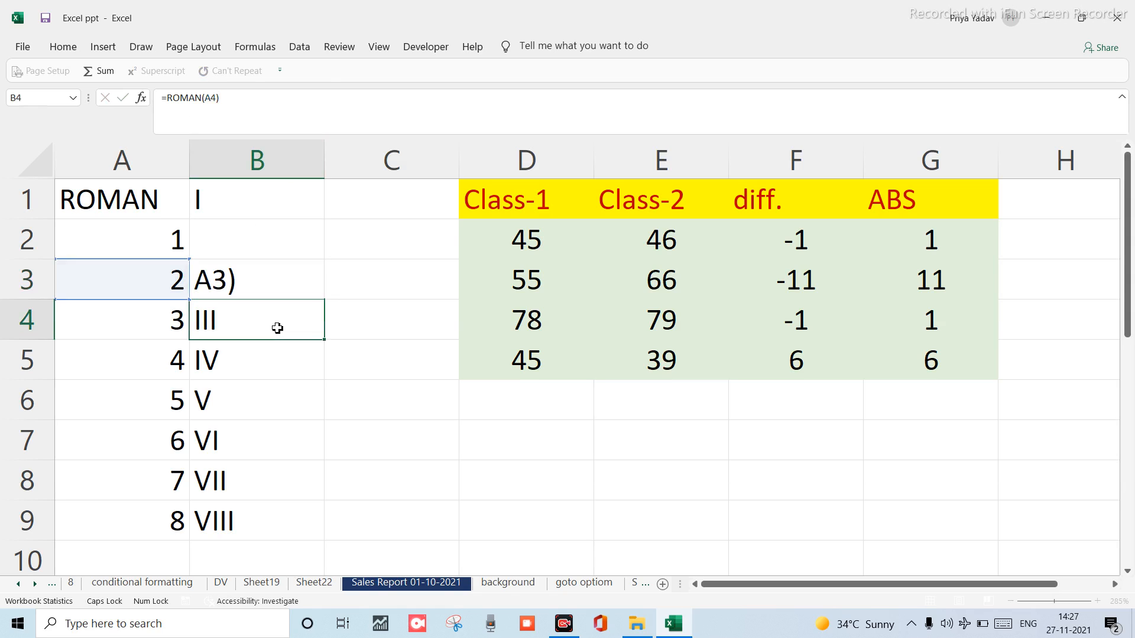
click(233, 282)
click(233, 250)
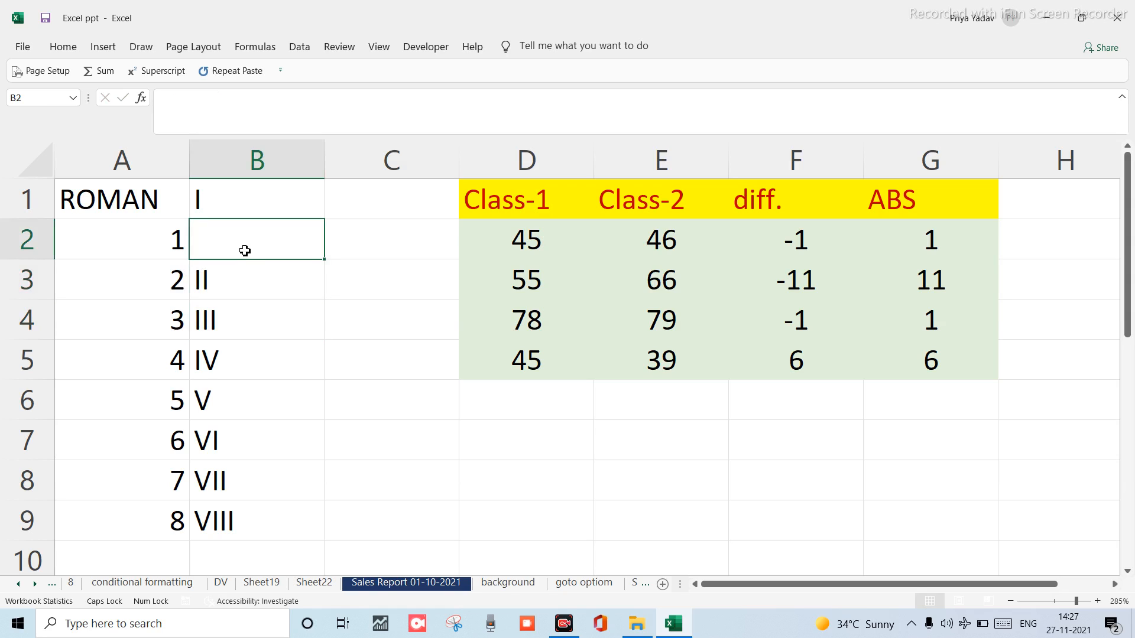
text(=ROMA)
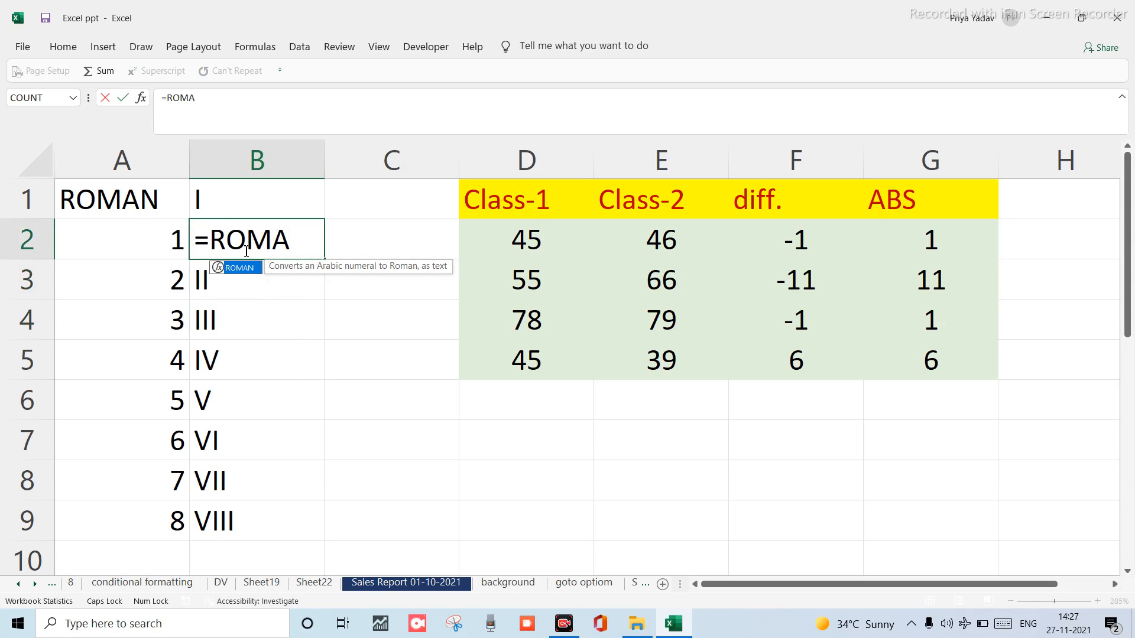
text(()
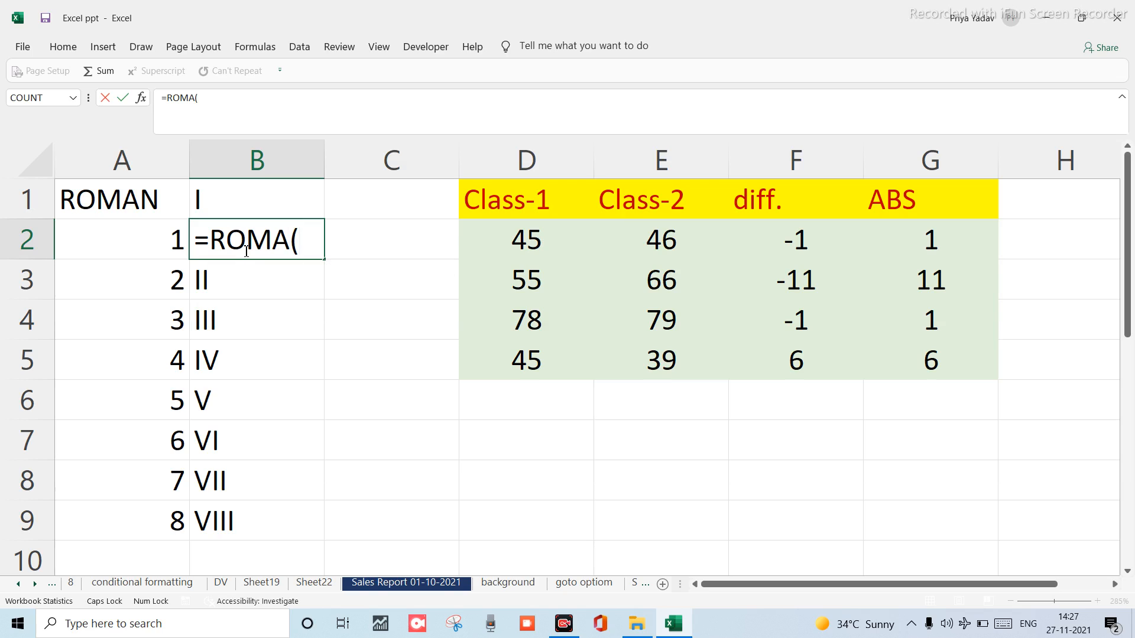
click(176, 248)
text())
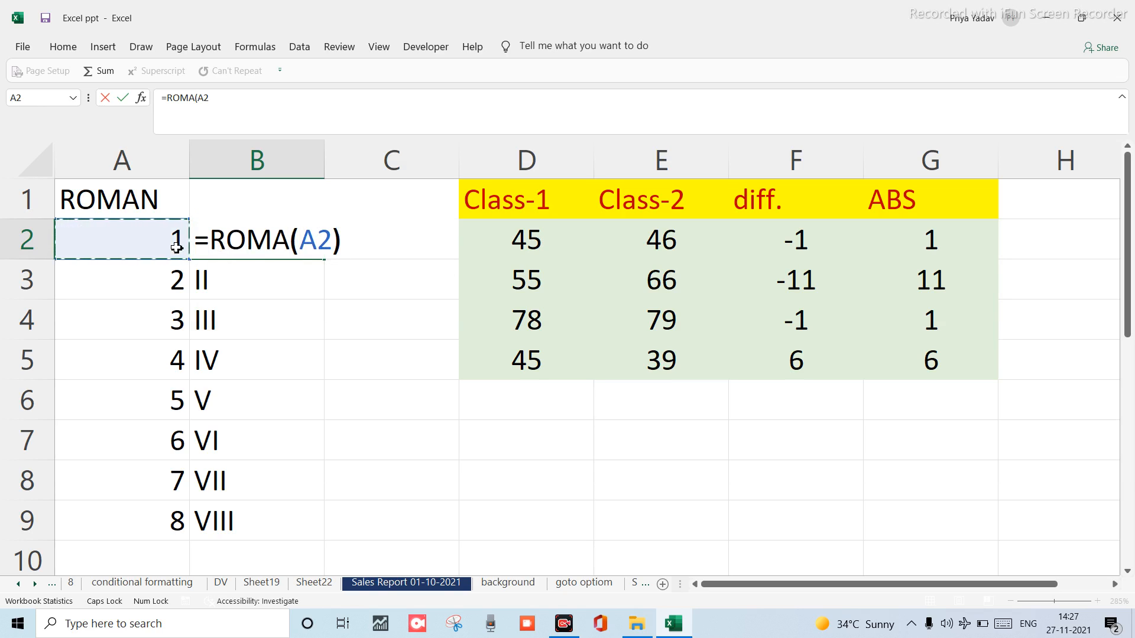
key(Return)
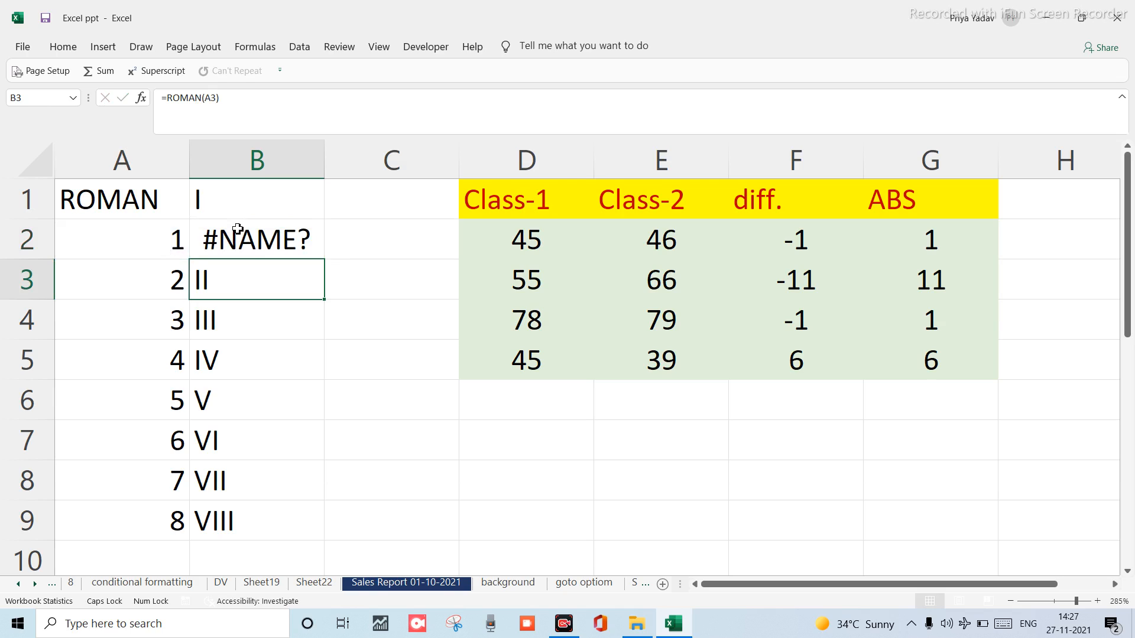
Replace the formula in cell B2 with =ROMAN(A2) to convert the first number to a Roman numeral.
key(Up)
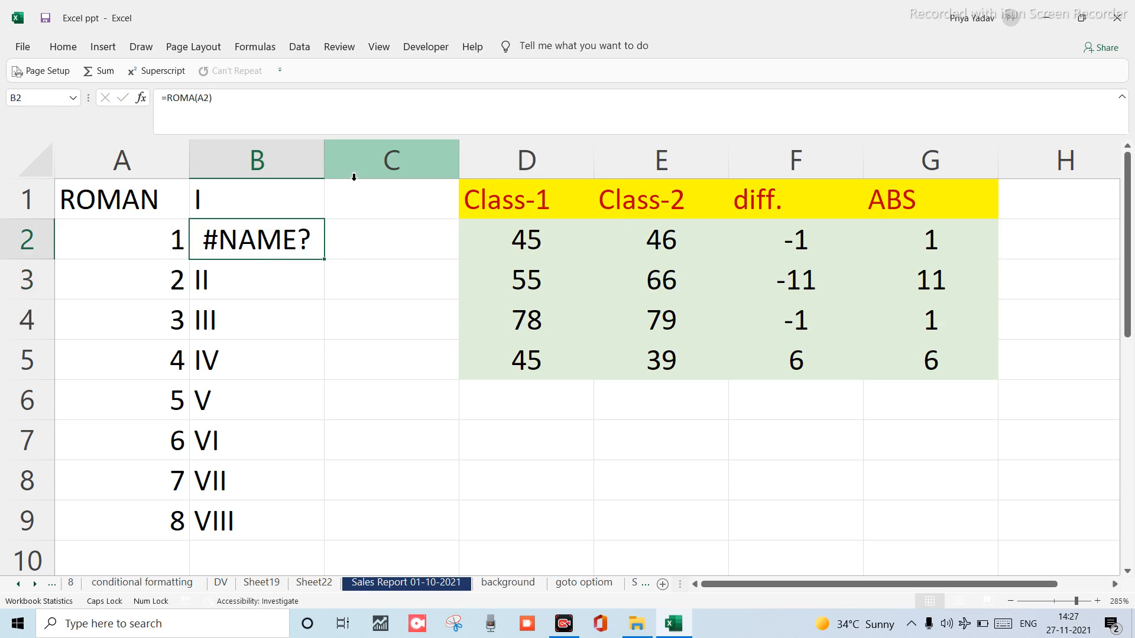
text(=)
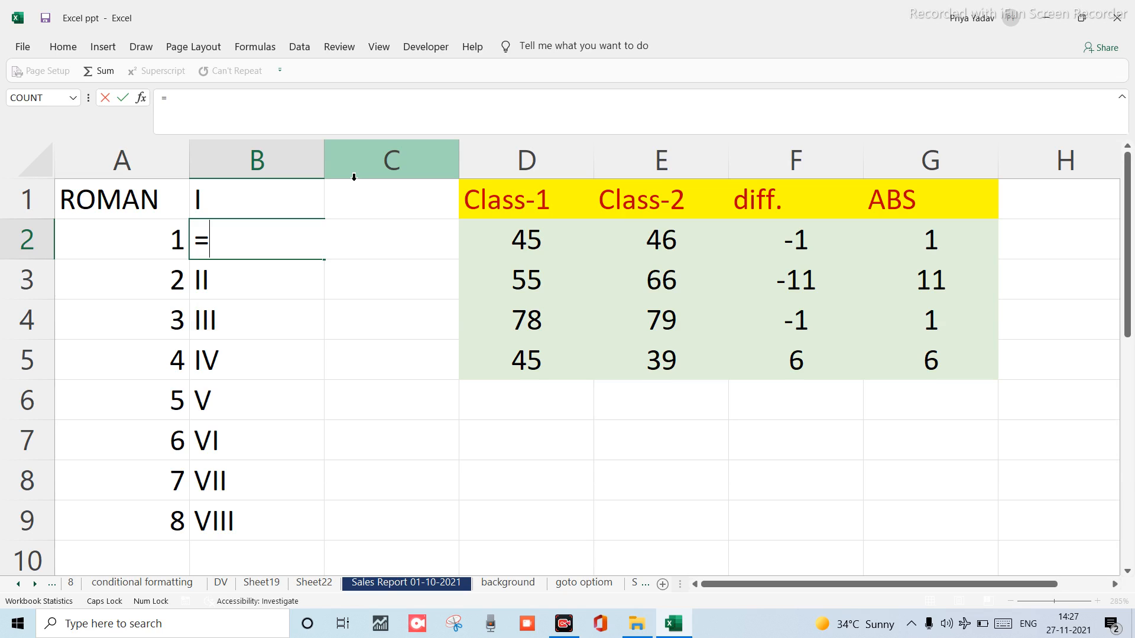
text(ROMAN)
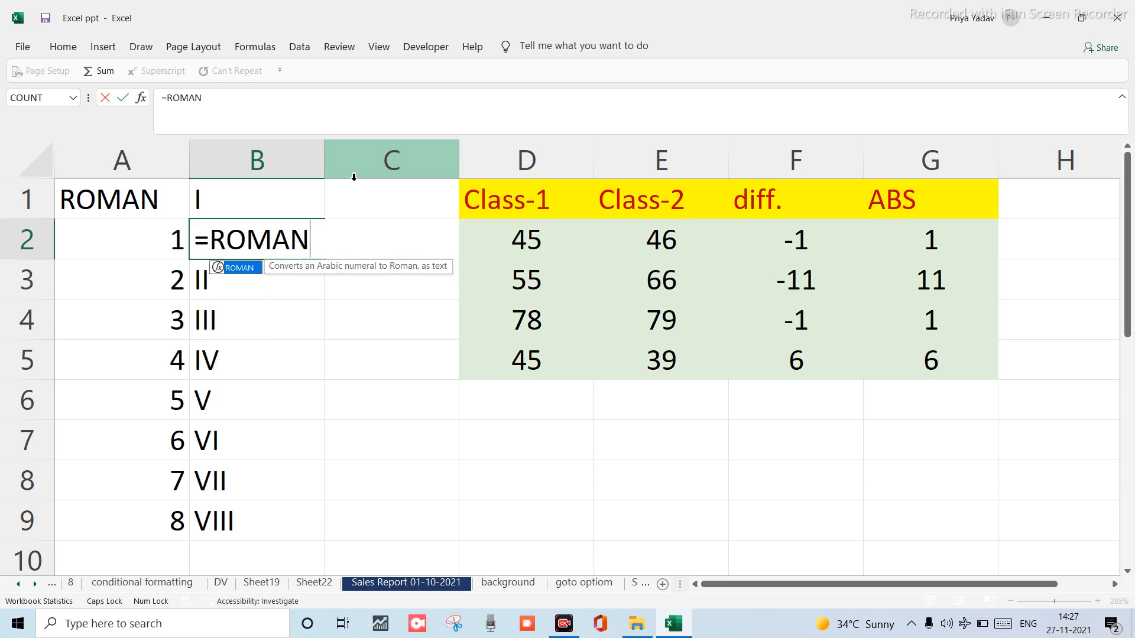
text(()
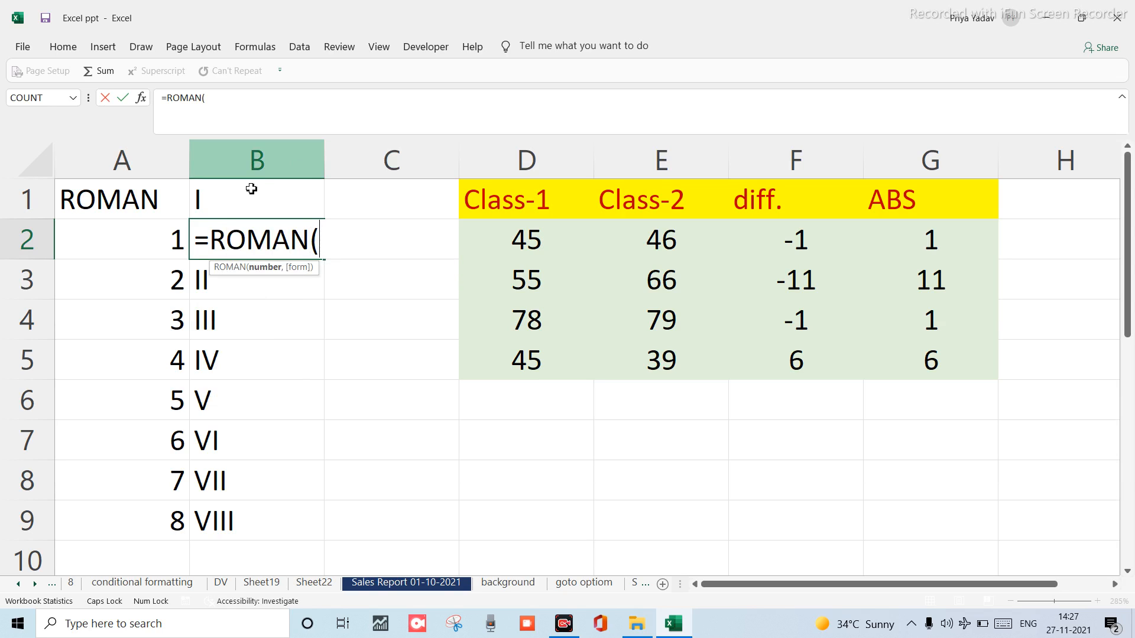
click(150, 238)
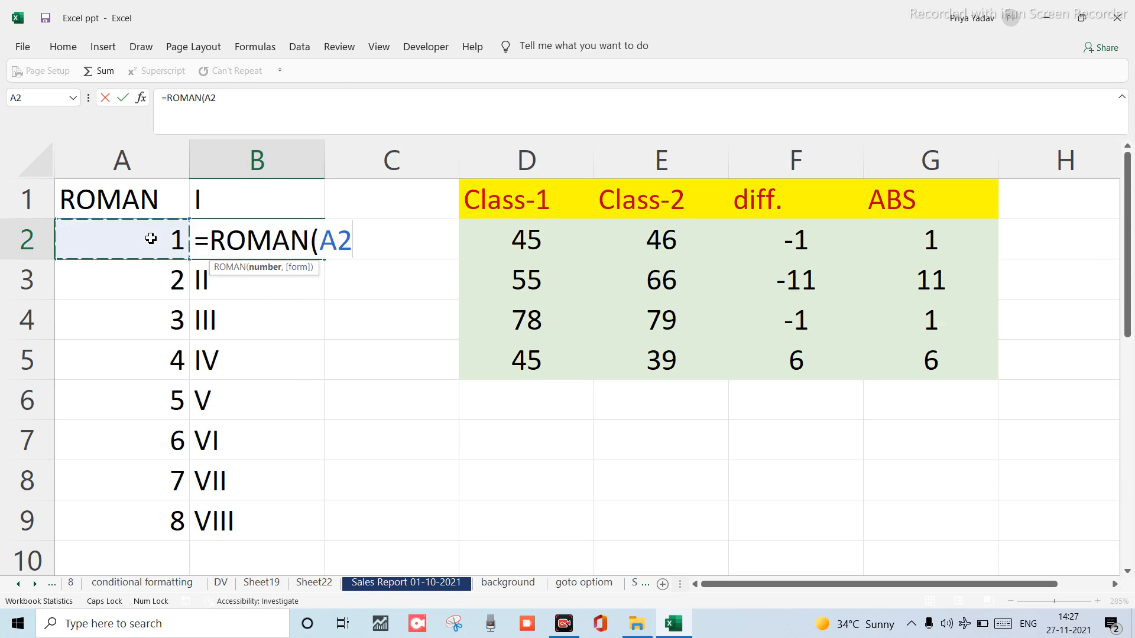
text())
key(Return)
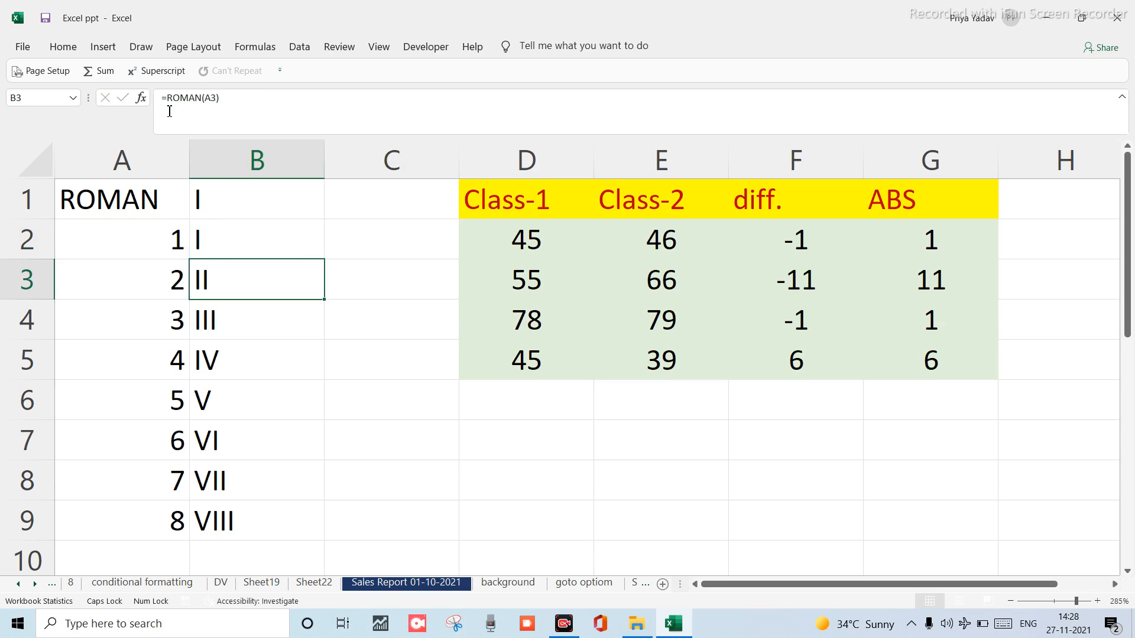
Clear cell A2 and enter 1 there again to test the retyped ROMAN formula in B2.
click(138, 247)
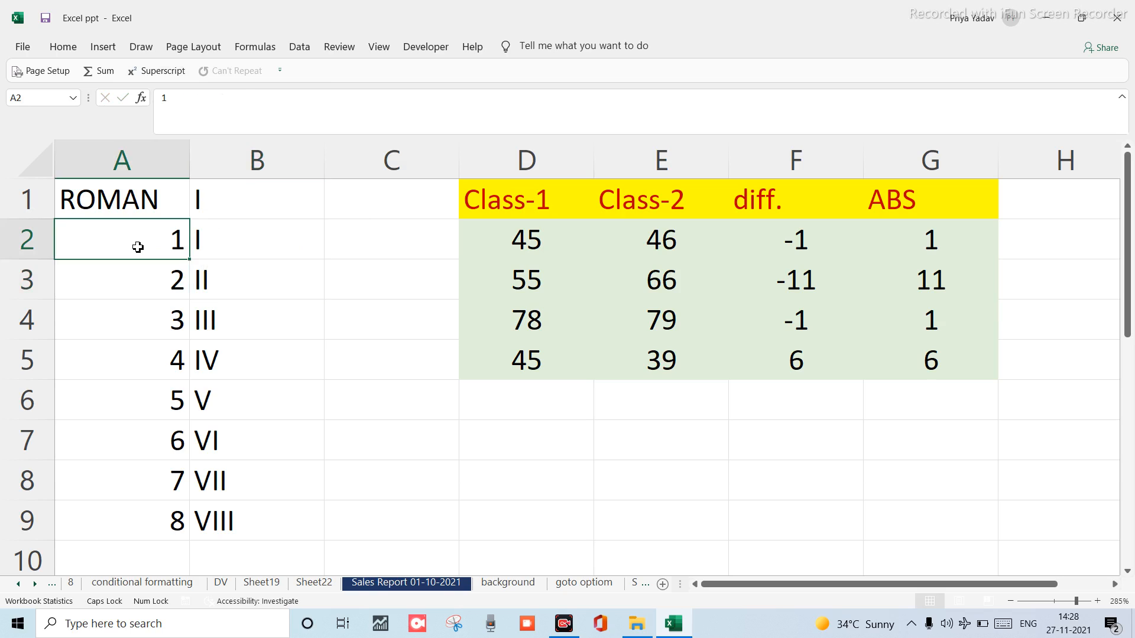
double_click(137, 247)
key(BackSpace)
key(Return)
click(138, 247)
text(1)
key(Return)
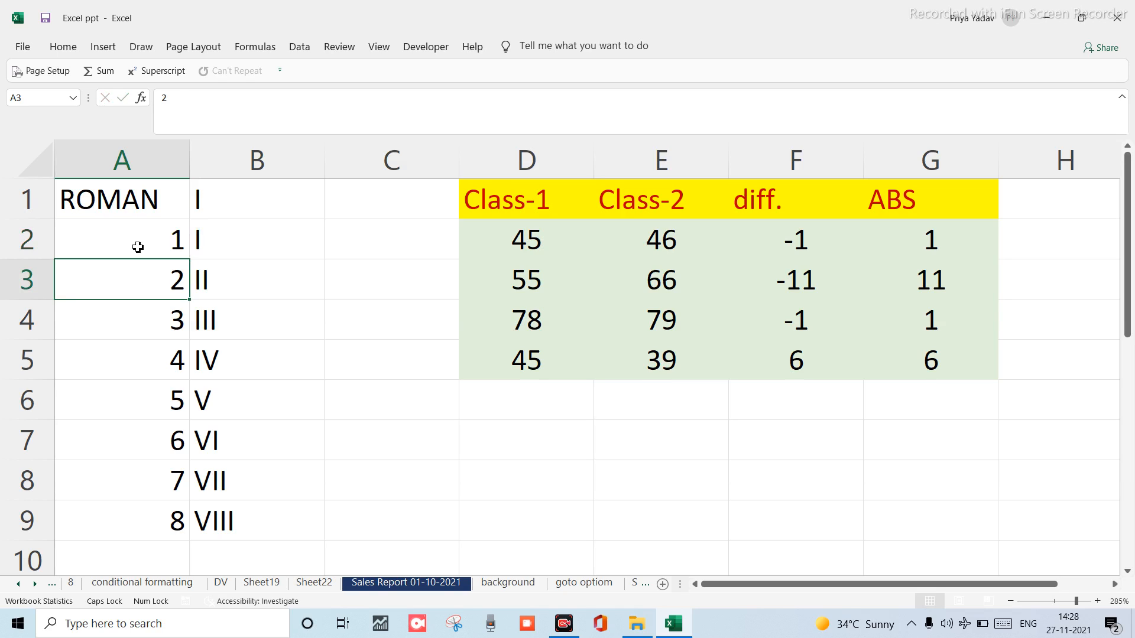
key(Right)
key(Up)
key(Right)
key(Up)
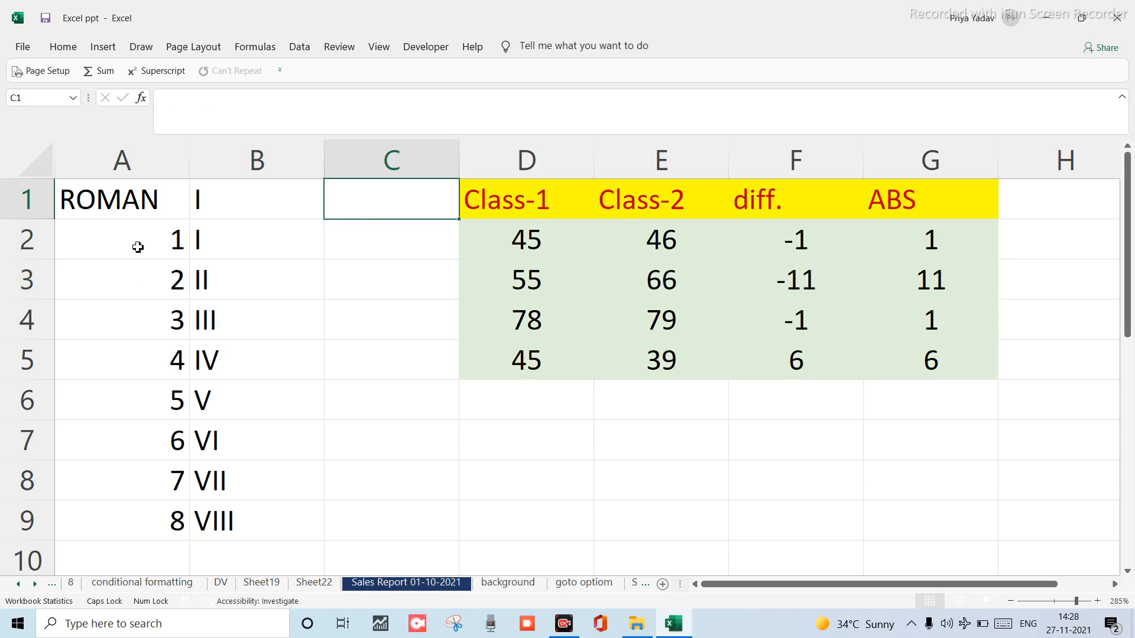
key(Down)
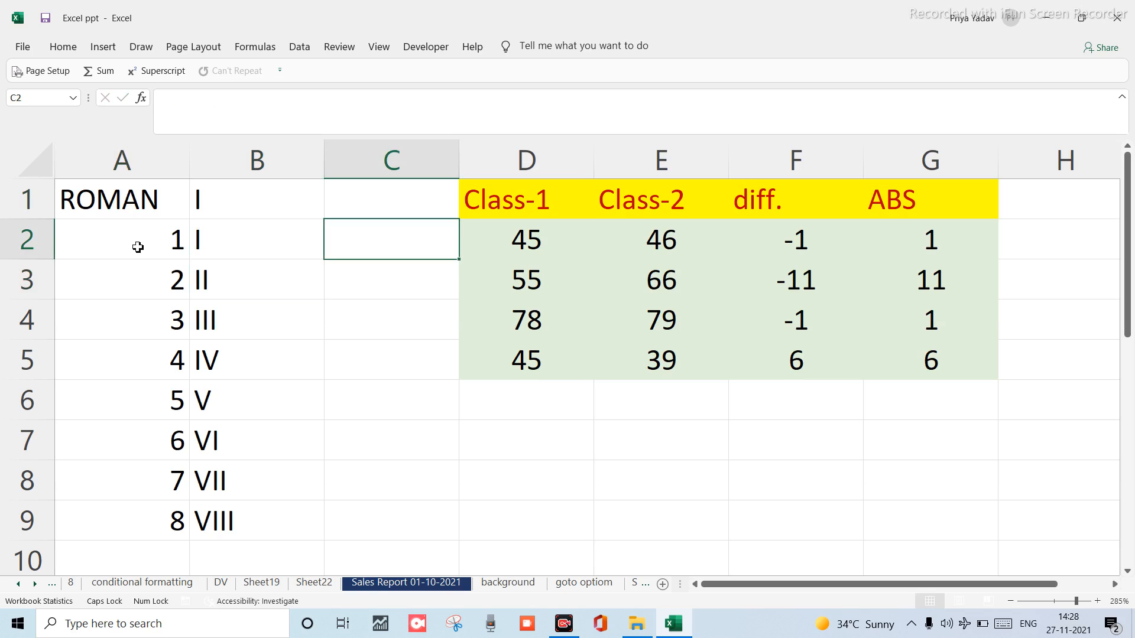
text(=)
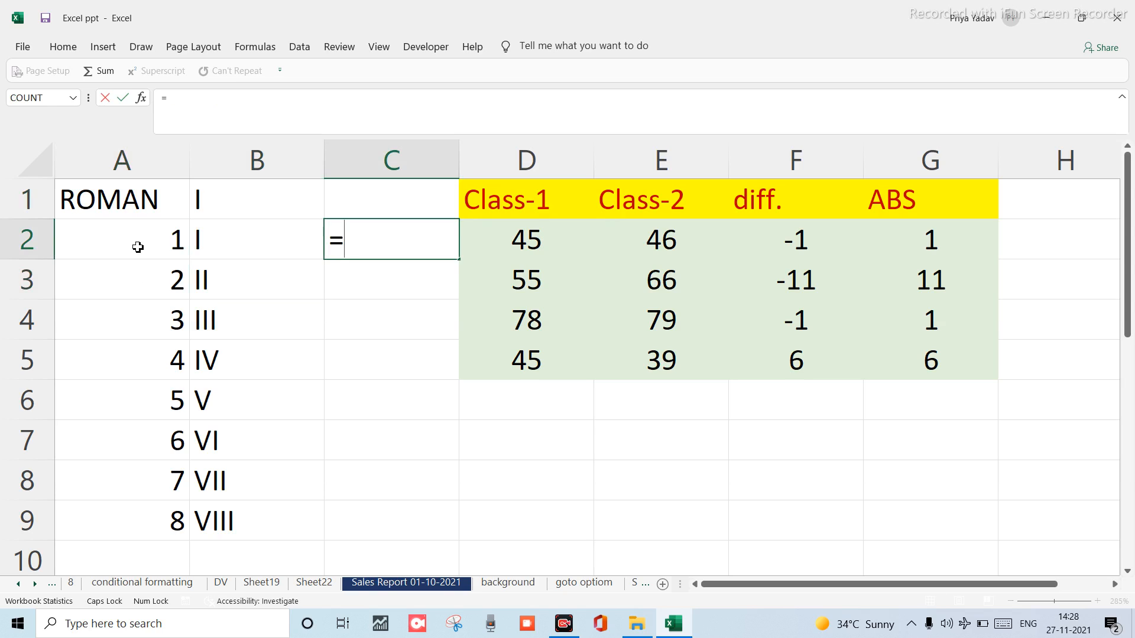
text(ROAMAN)
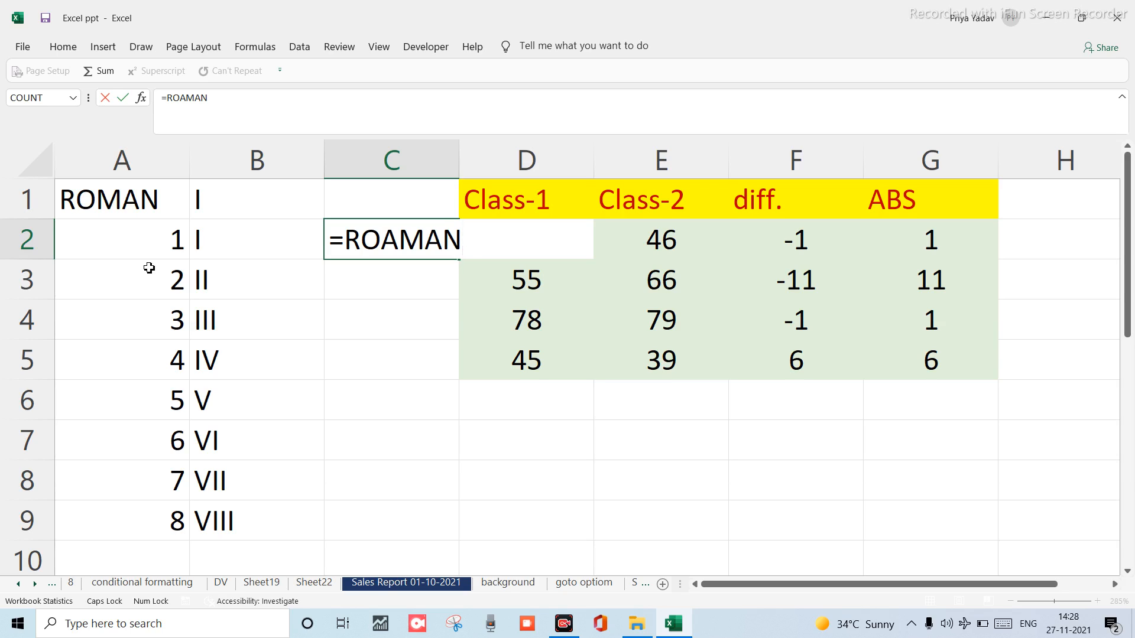
text((RO)
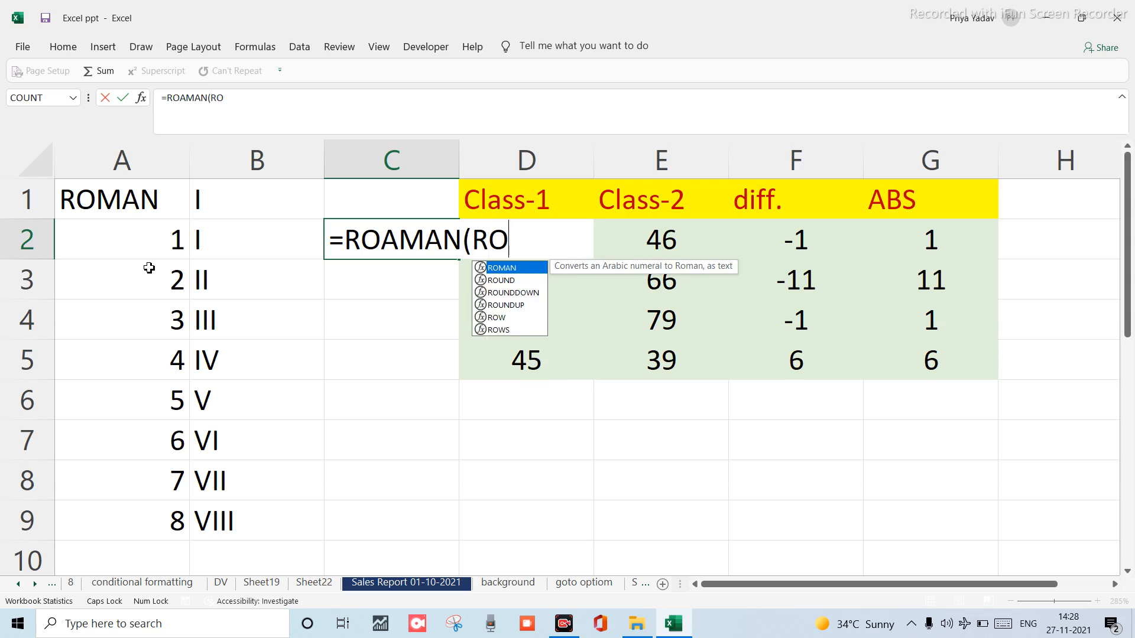
text(W()
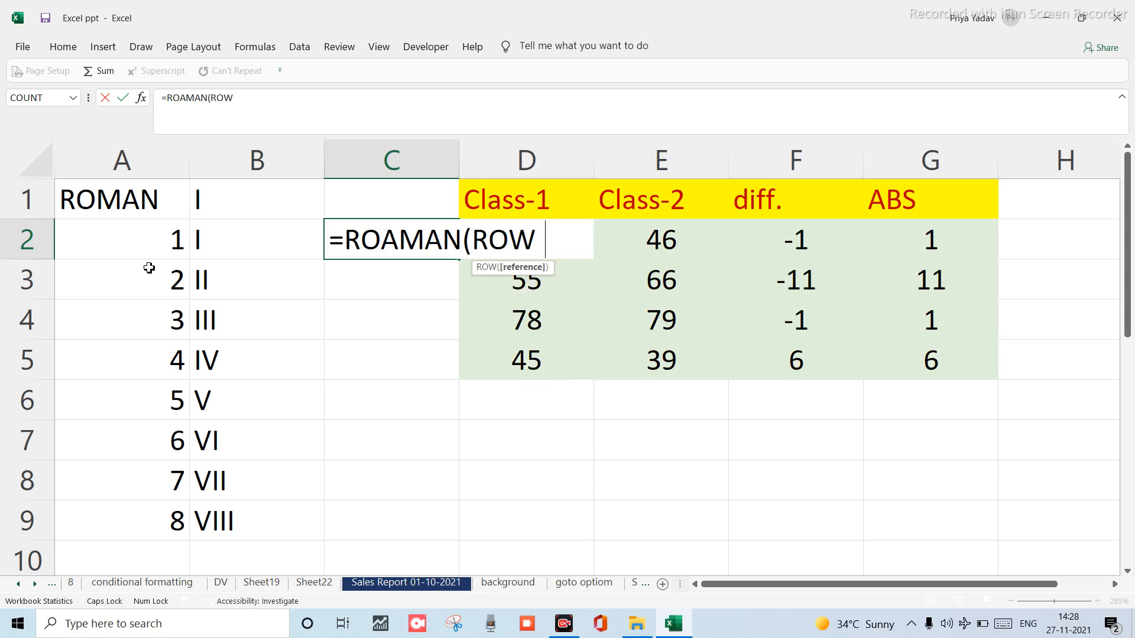
click(175, 242)
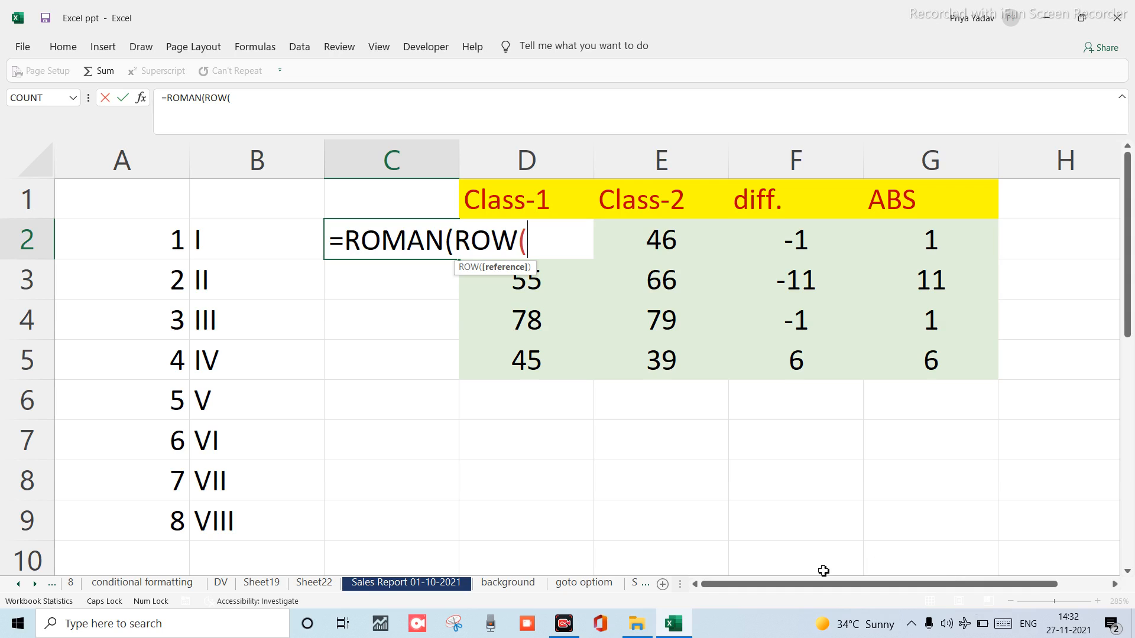
Complete the formula =ROMAN(ROW(A1)) in cell C2 and fill it down through cell C9.
click(163, 198)
text()))
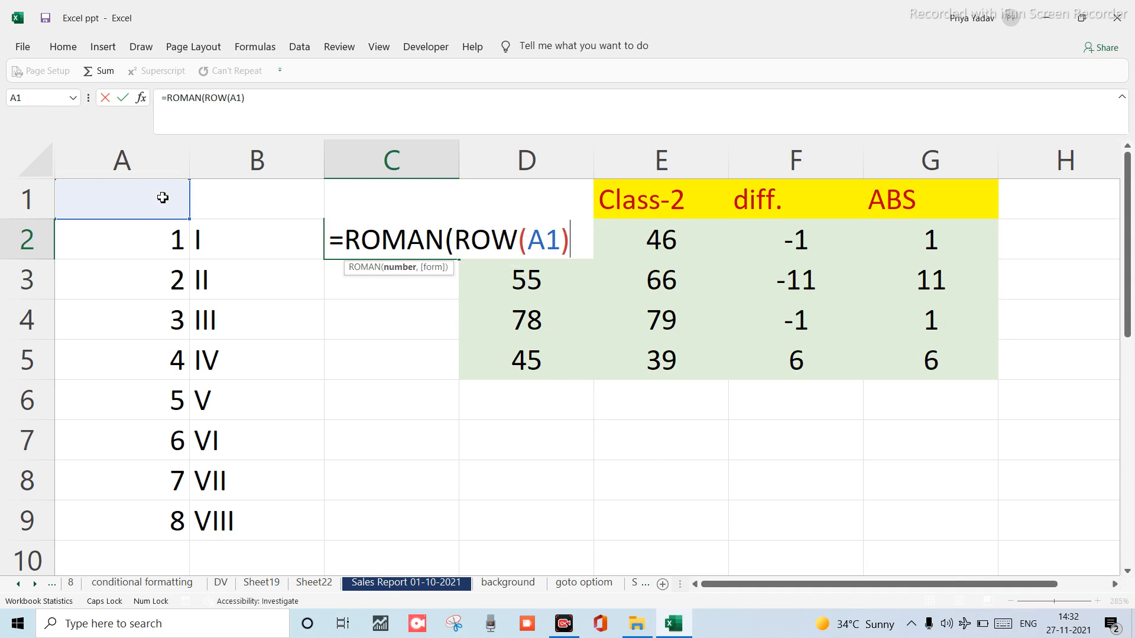
key(Return)
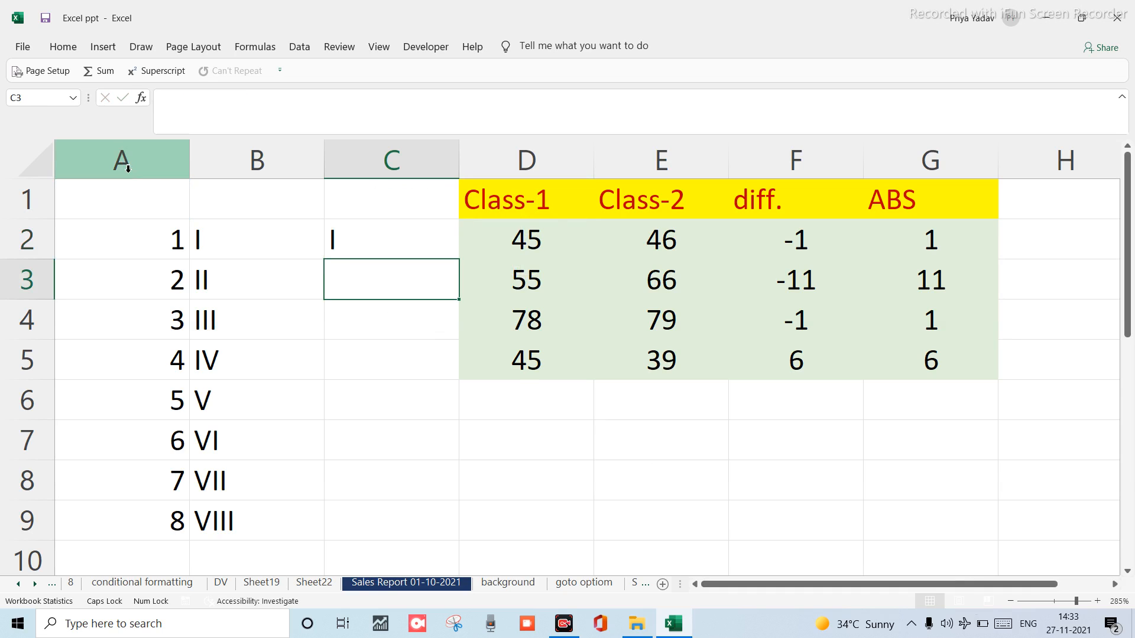
click(436, 243)
drag(456, 261, 443, 442)
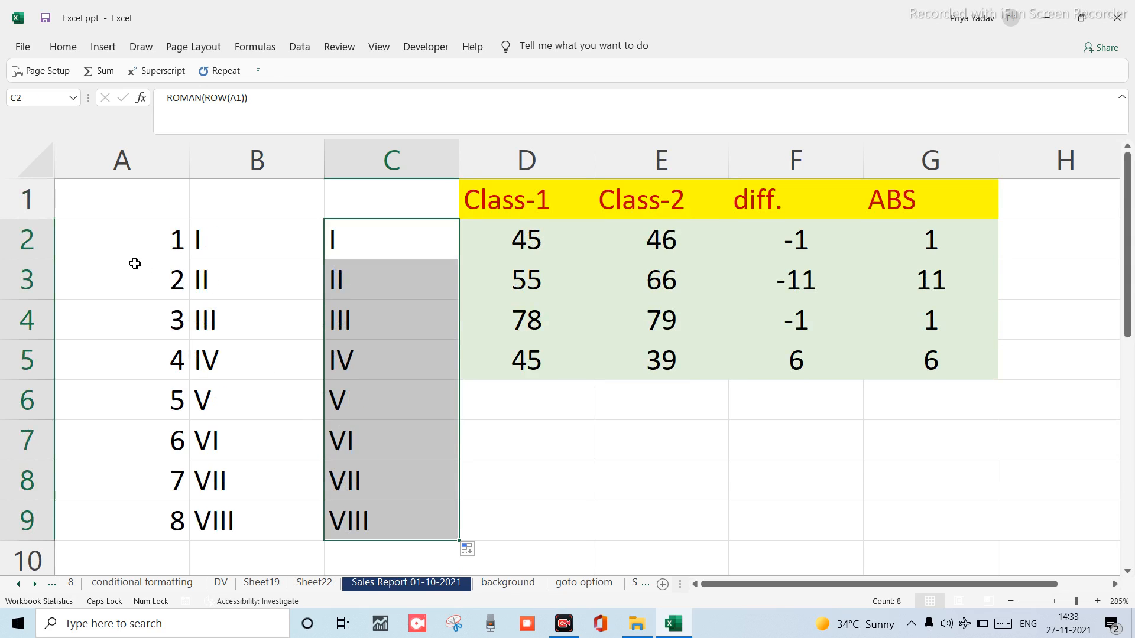
Clear cell A2 to test the formulas in B2 and C2, and enter 1 there again.
click(135, 240)
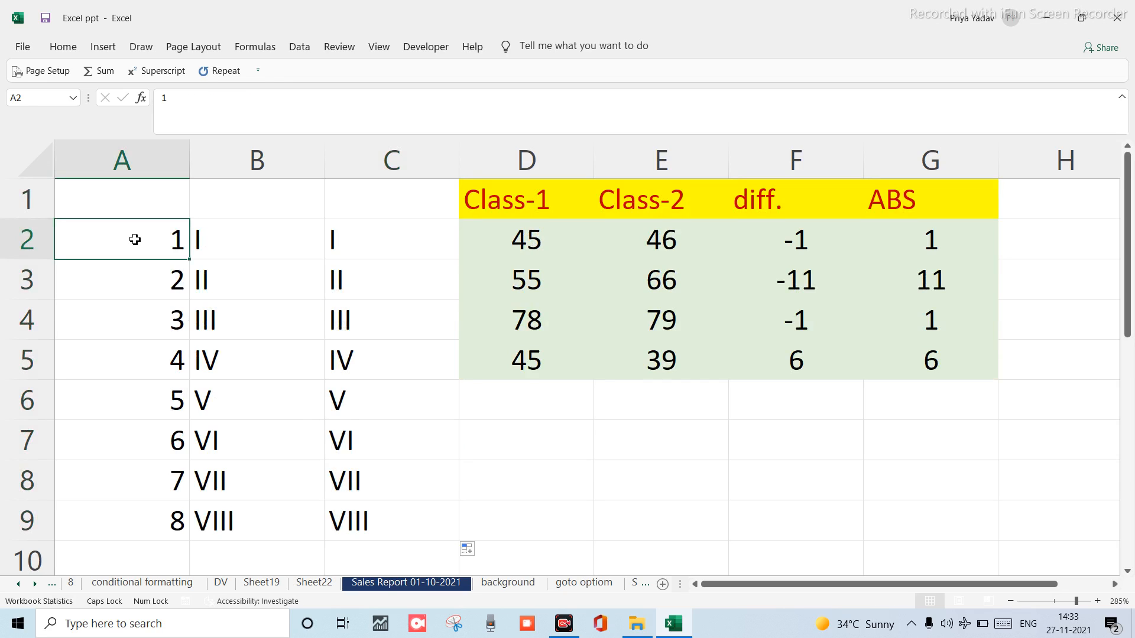
key(Down)
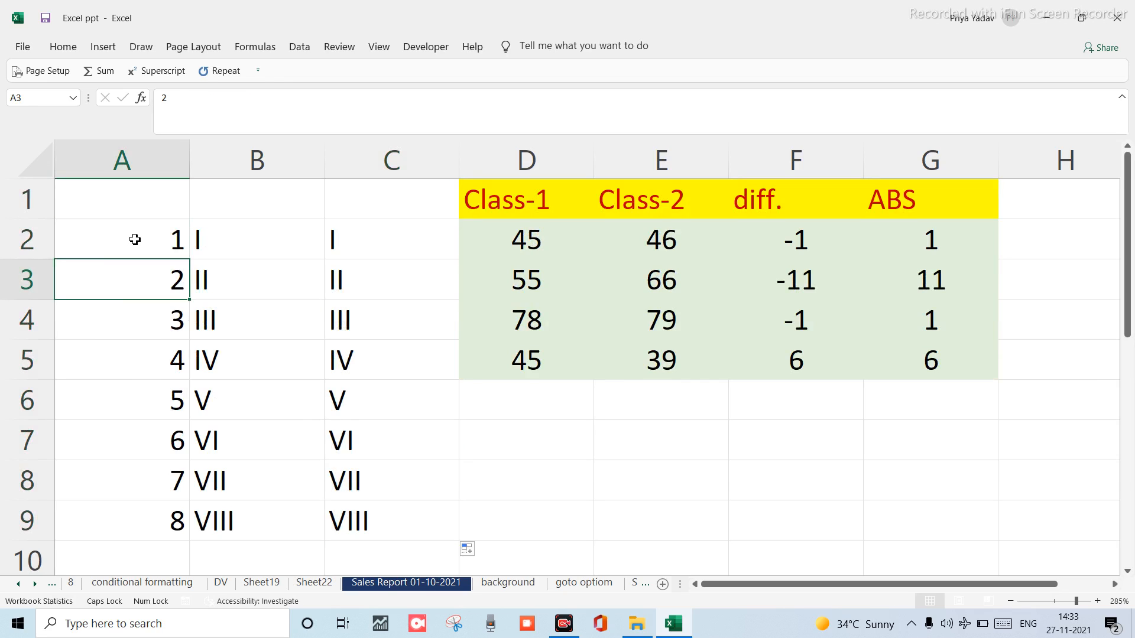
key(Right)
key(Up)
key(Left)
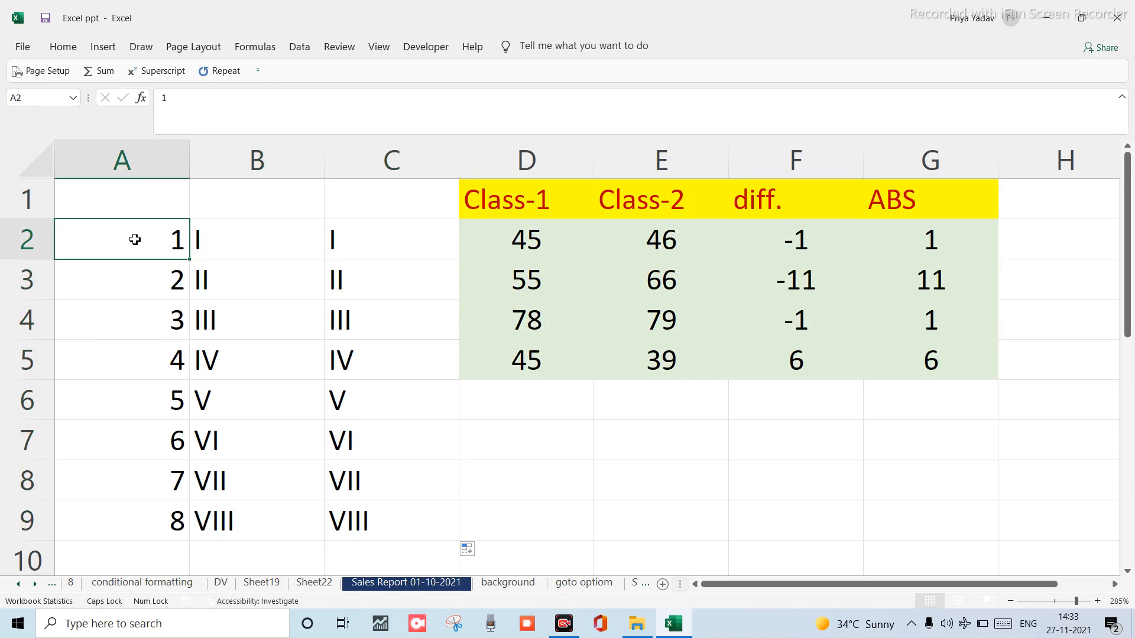
key(BackSpace)
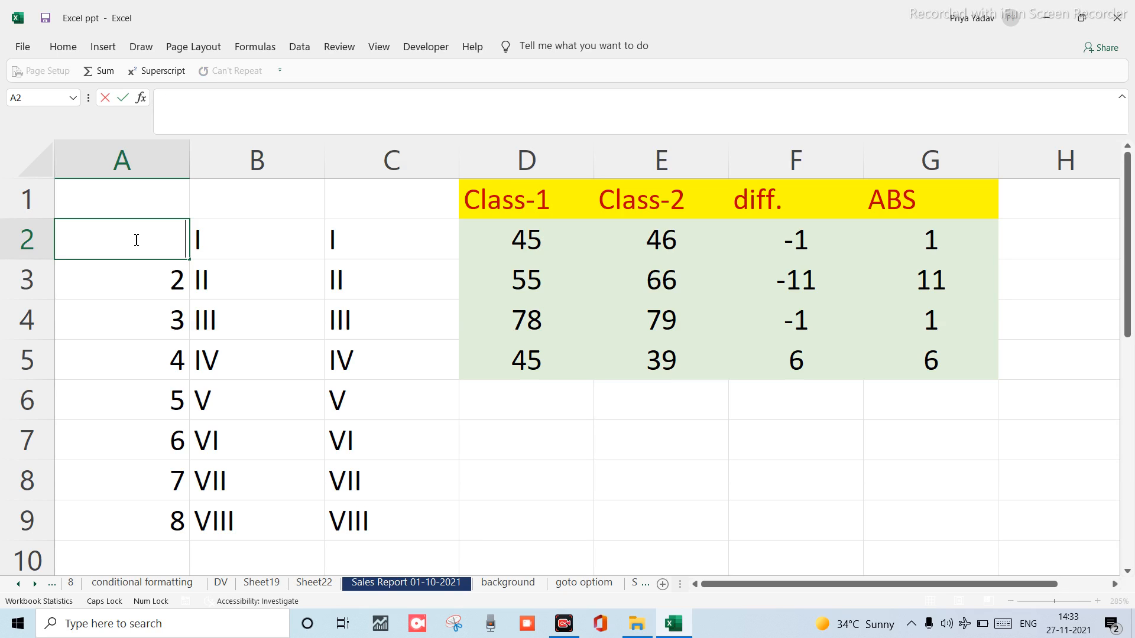
key(Return)
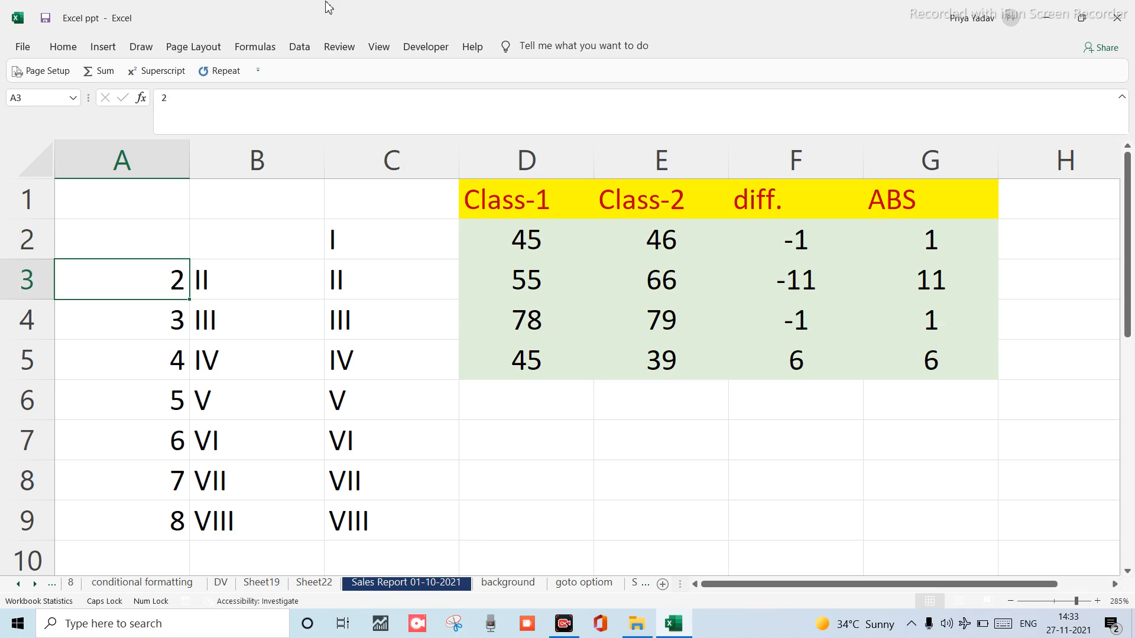
click(344, 245)
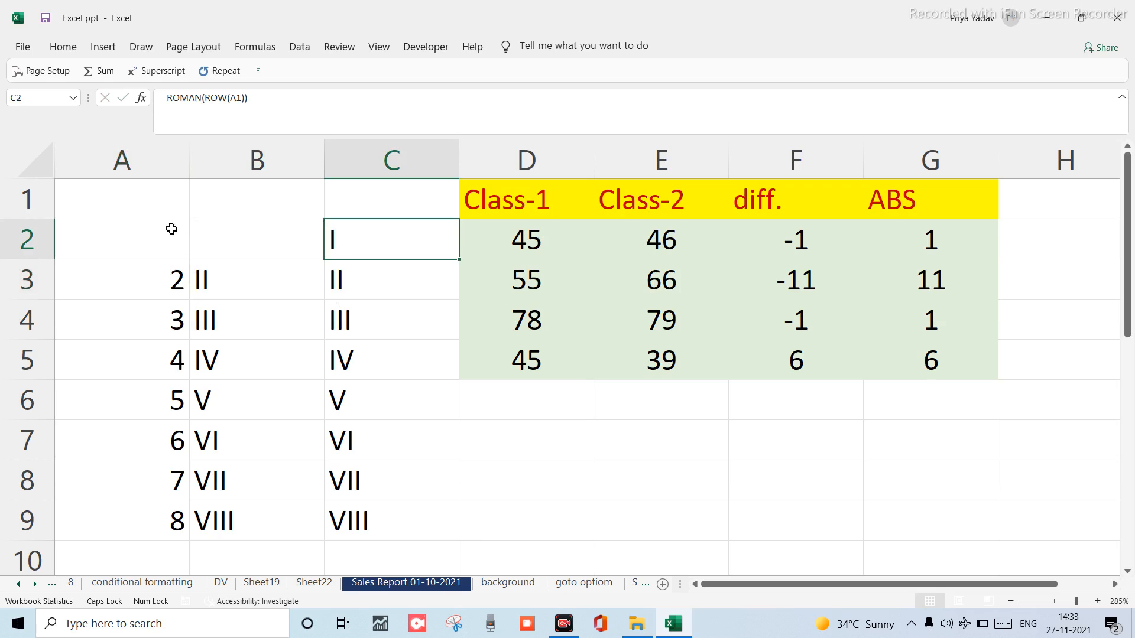
click(140, 236)
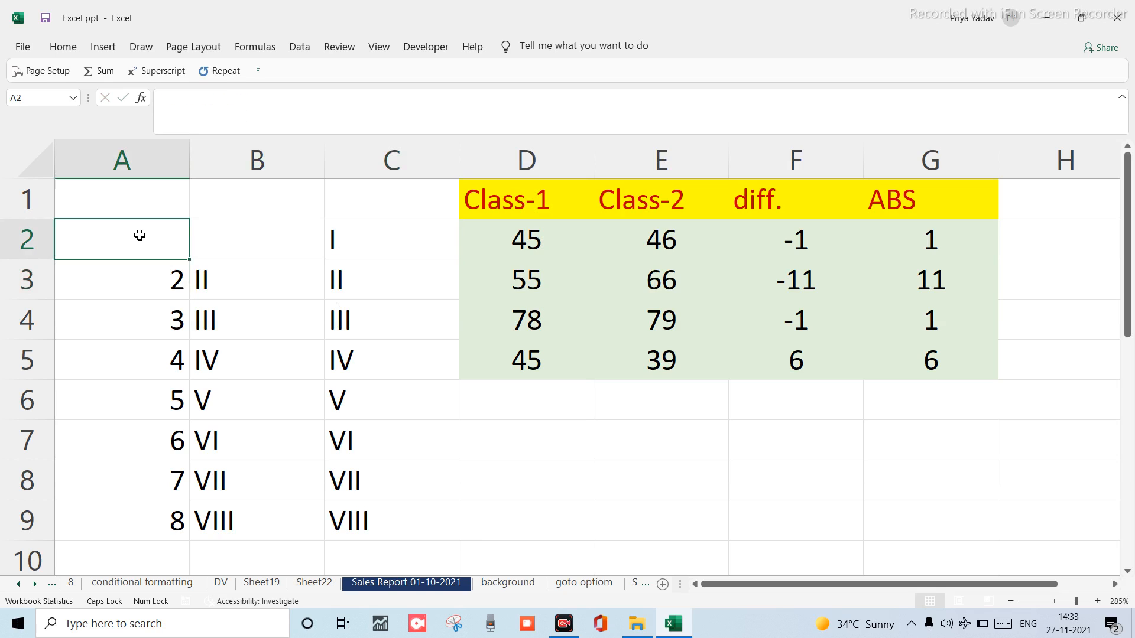
text(1)
key(Tab)
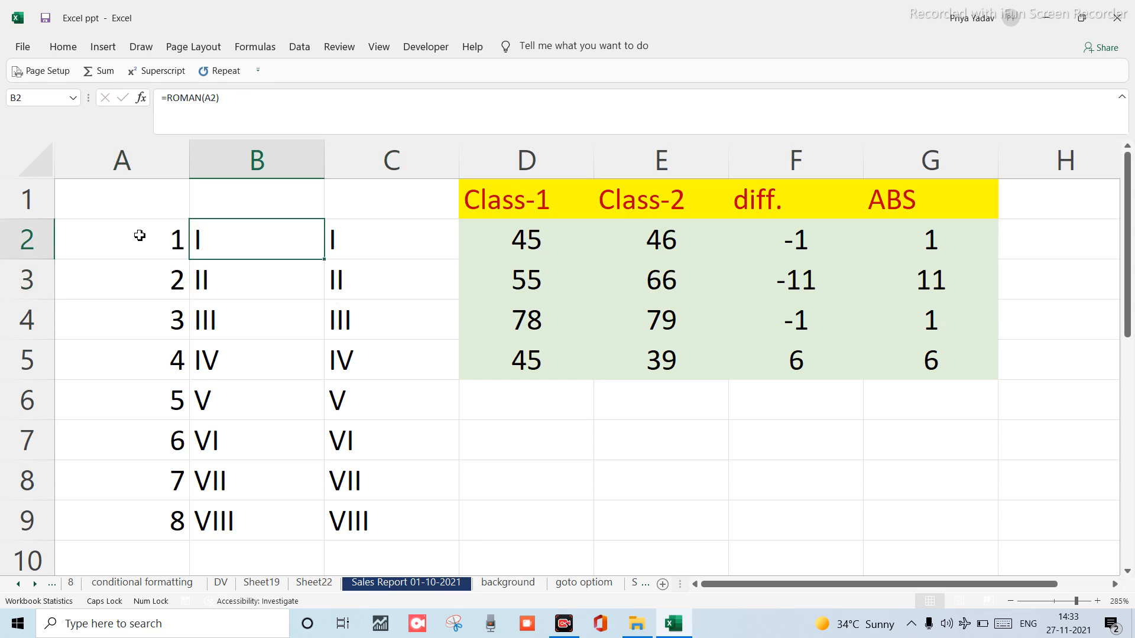
click(379, 237)
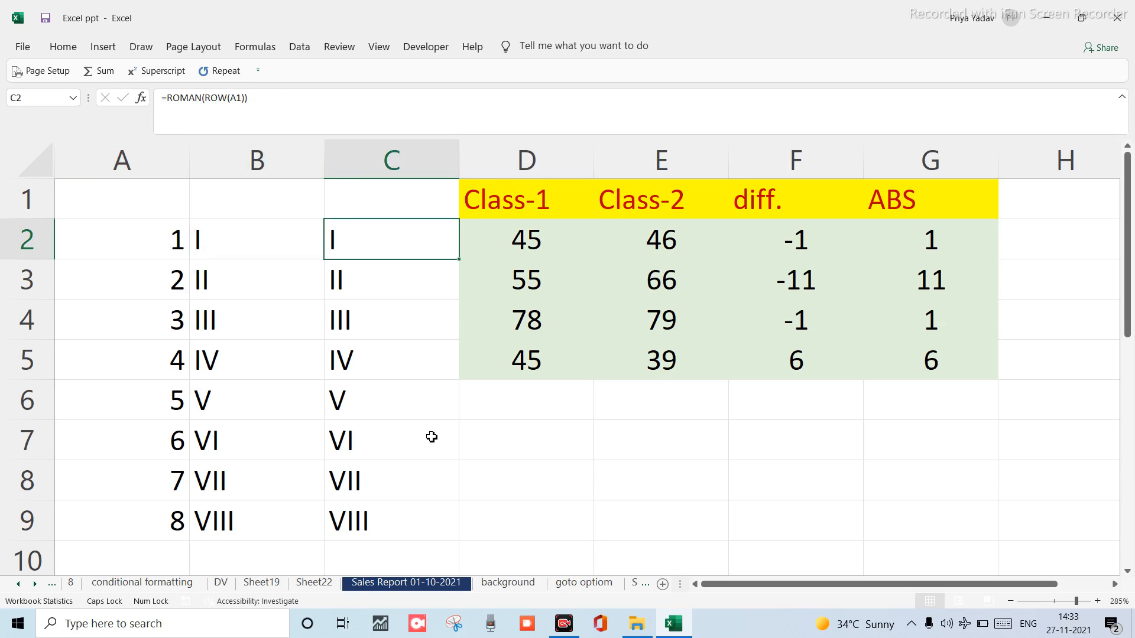
Enter the formula =ROMAN(100) in cell B11 to convert a typed number directly.
scroll(401, 460, down, 4)
scroll(400, 458, up, 4)
click(257, 464)
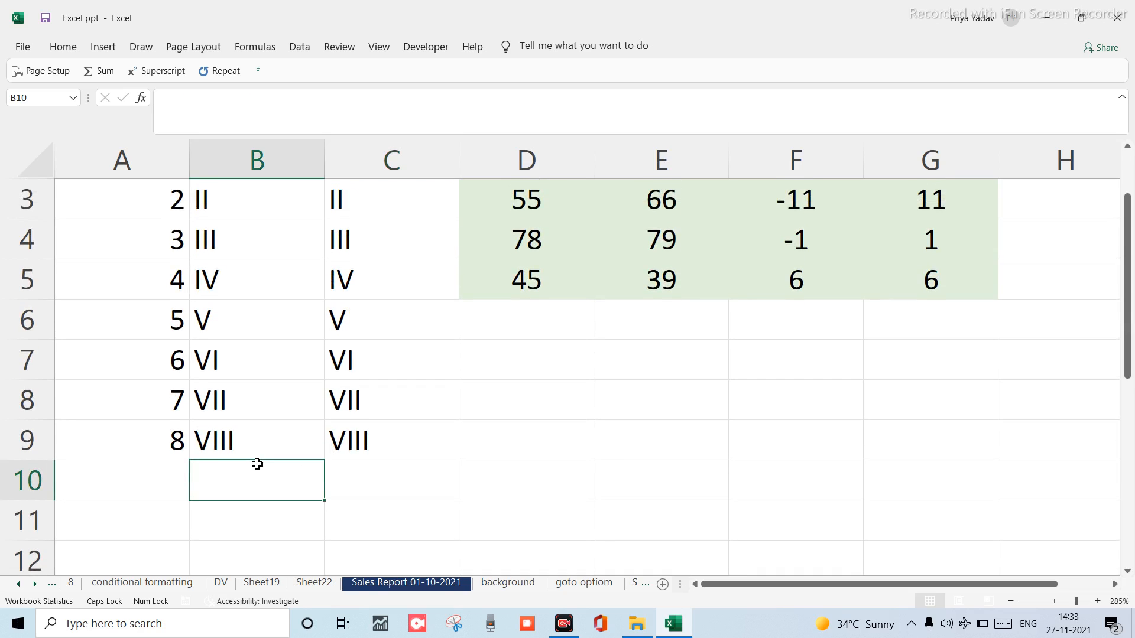
scroll(257, 464, down, 1)
click(248, 478)
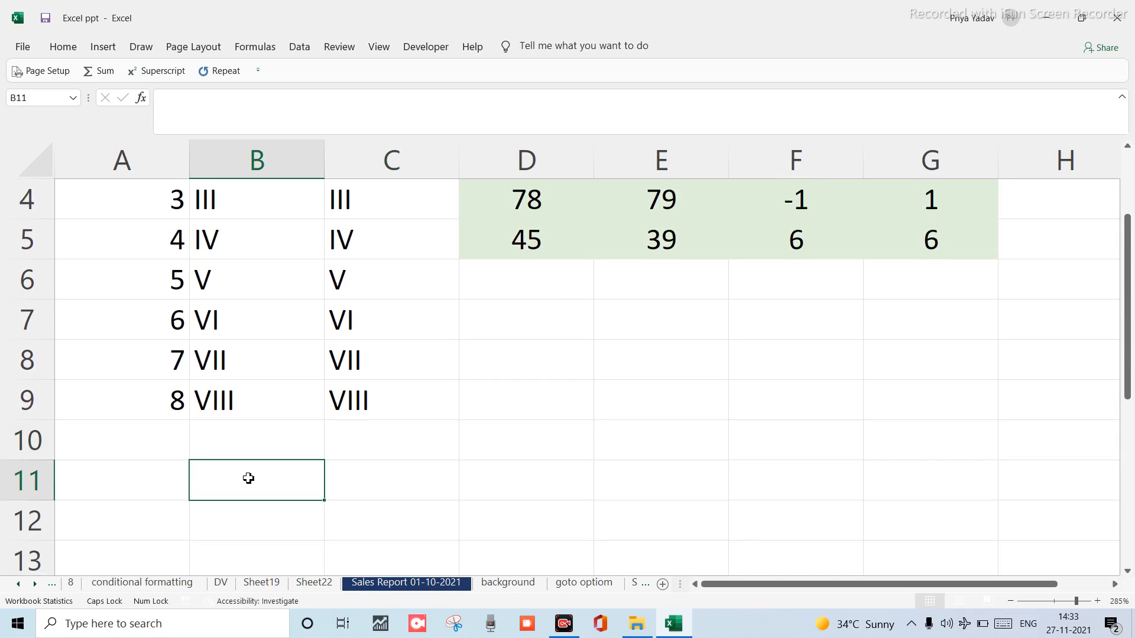
text(=ROMAN)
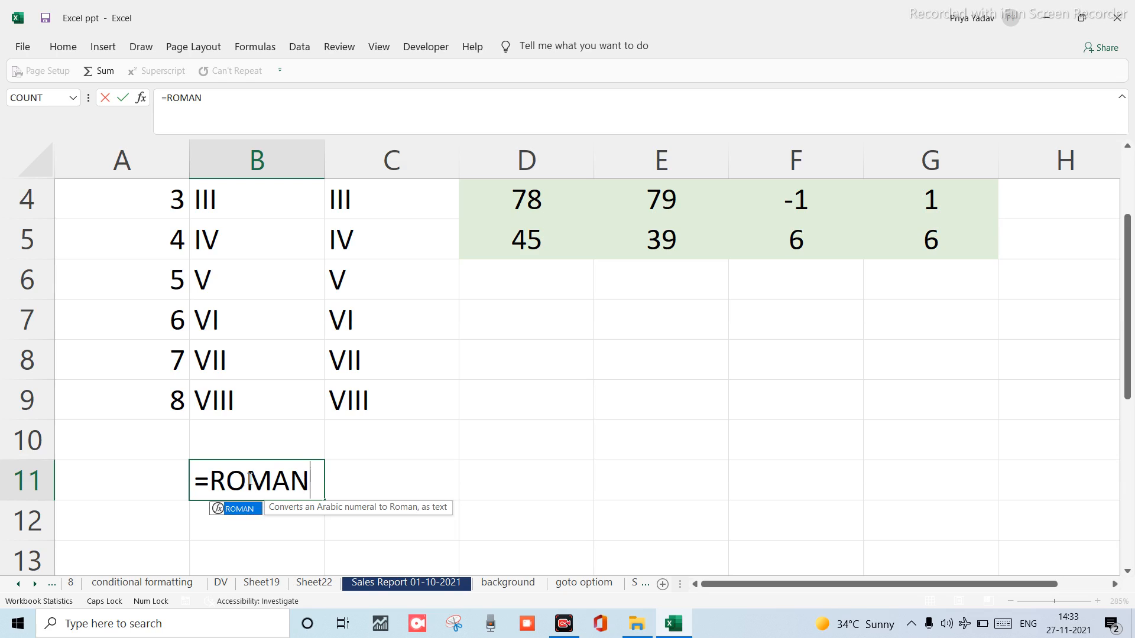
text((100)
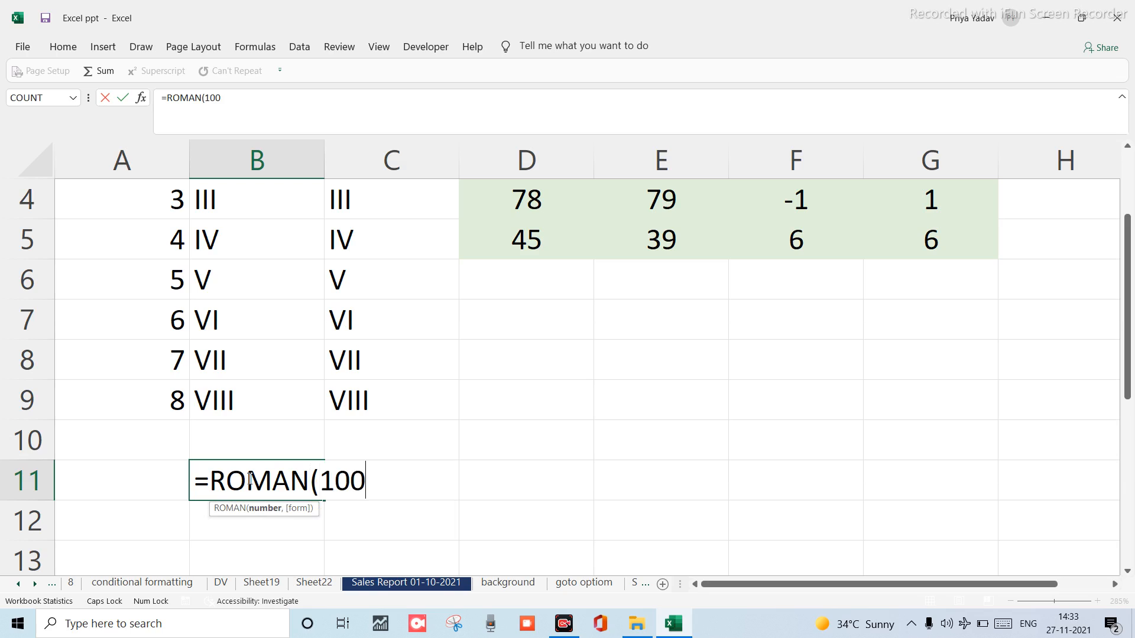
text())
key(Return)
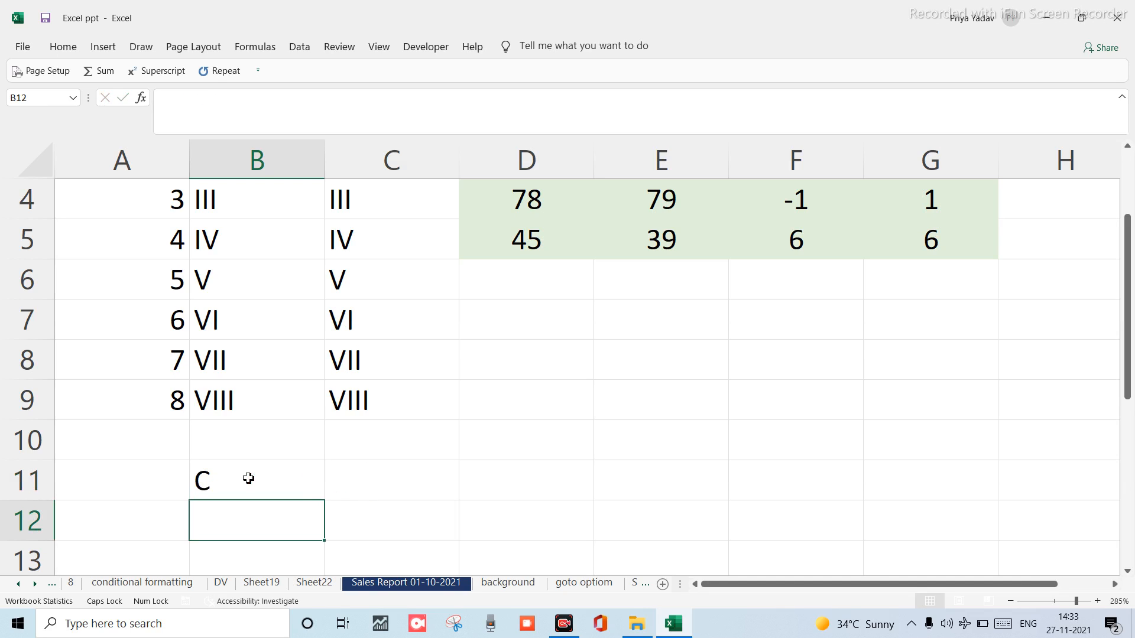
click(248, 478)
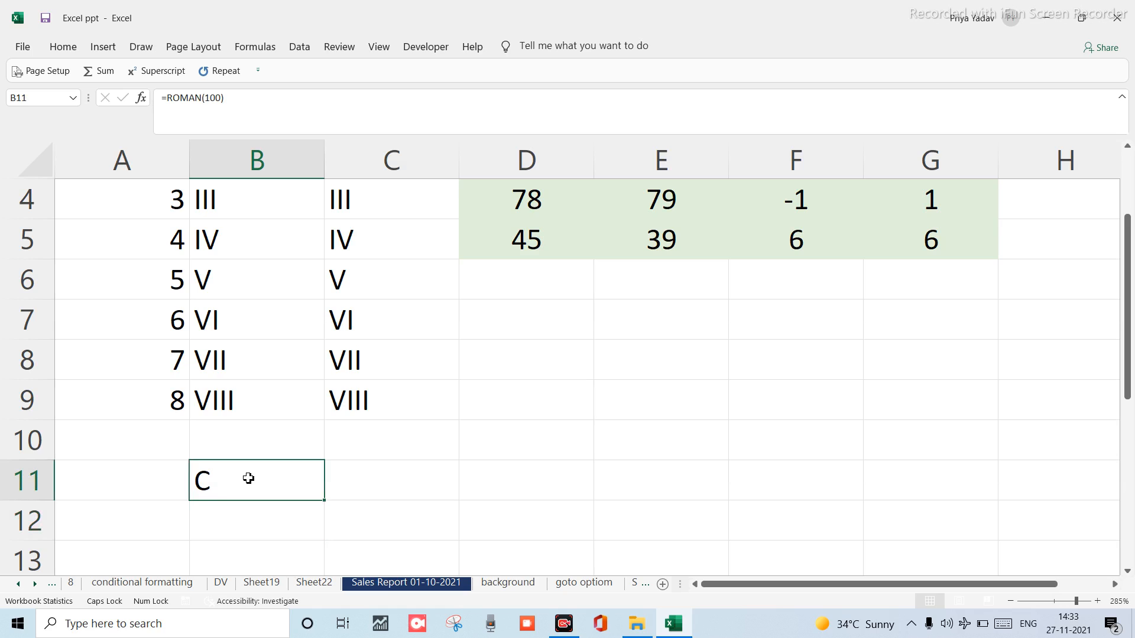
key(Return)
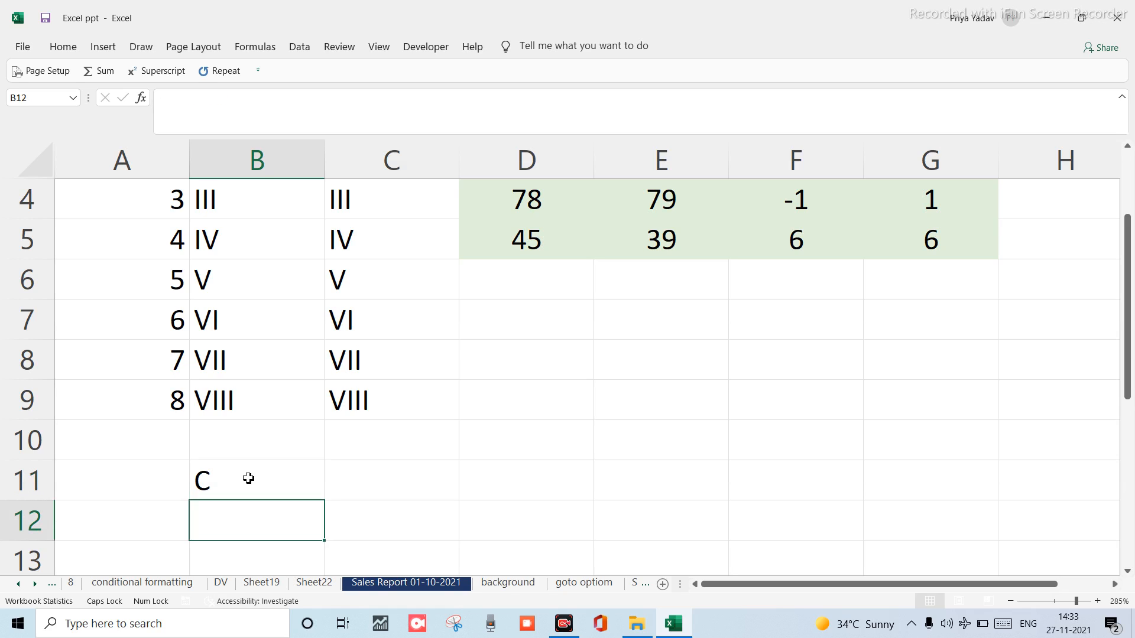
key(Return)
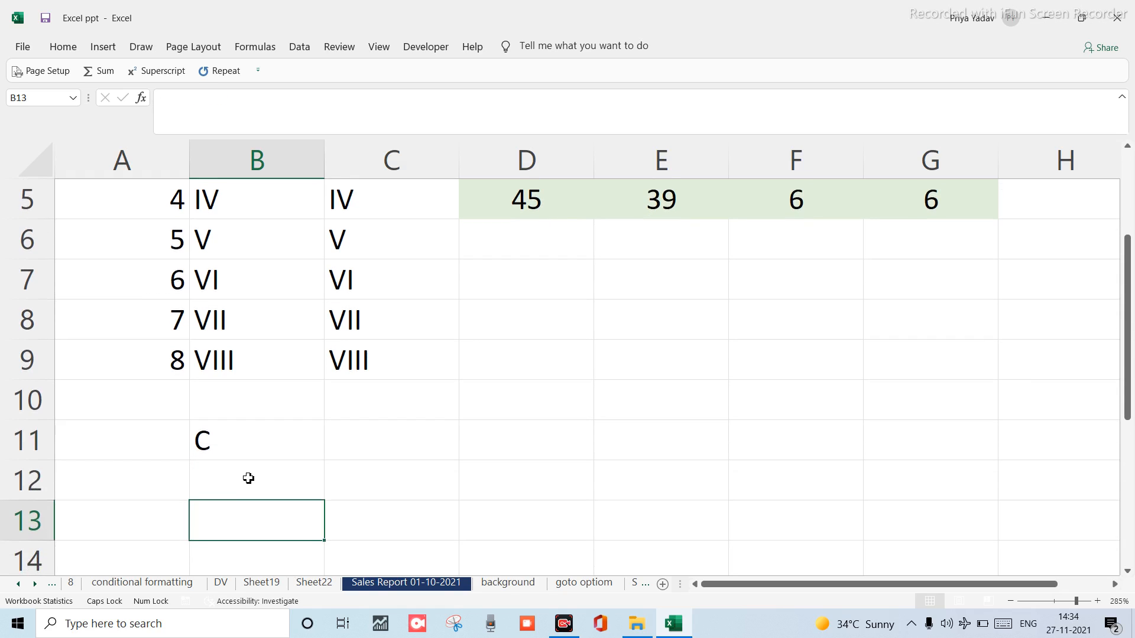
Enter the formula =ROMAN(500) in cell B12 below the previous example.
click(248, 479)
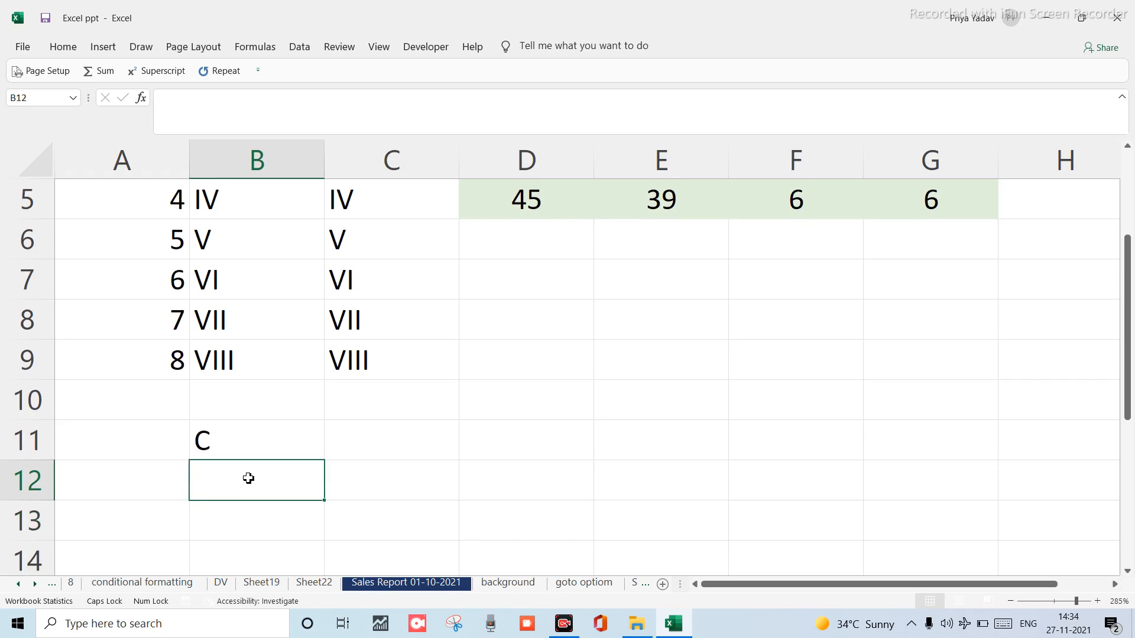
text(=ROMAN)
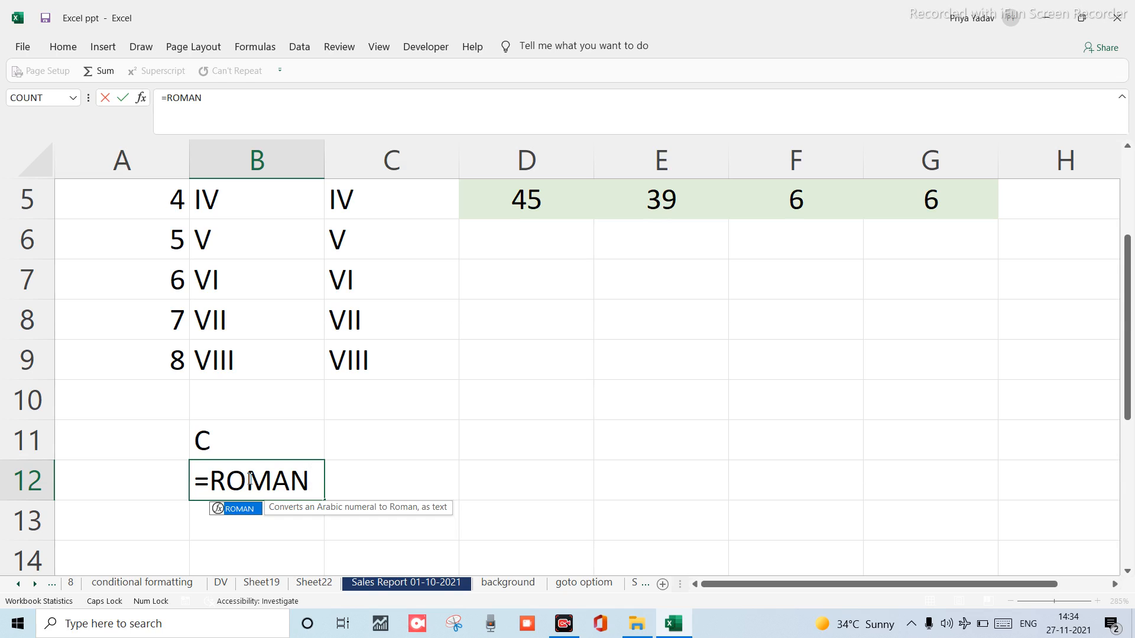
text((500)
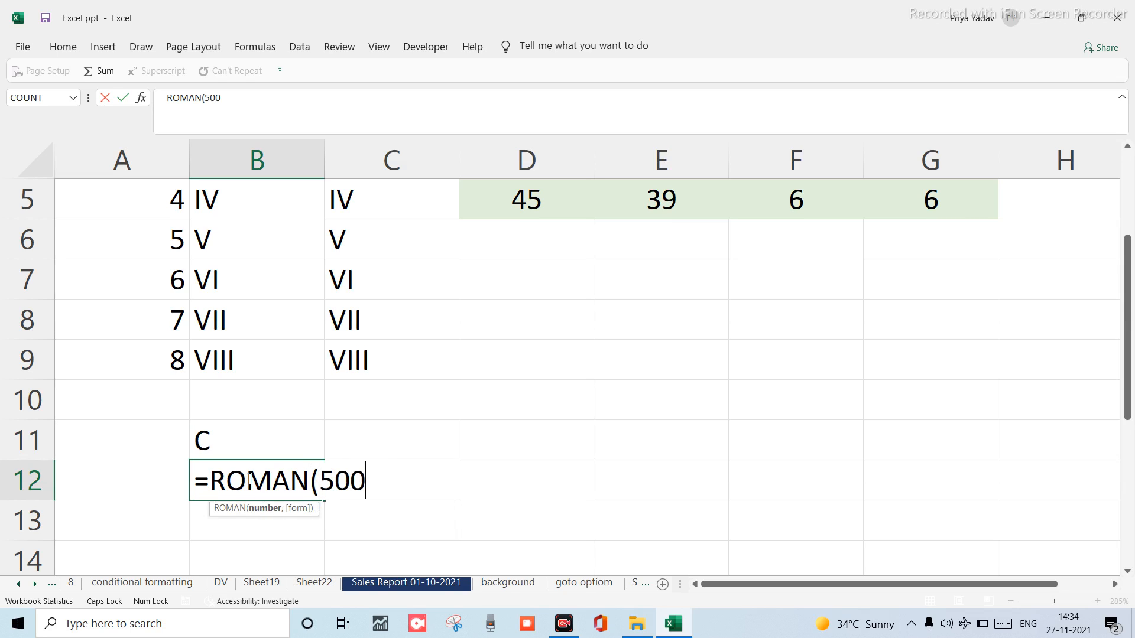
text())
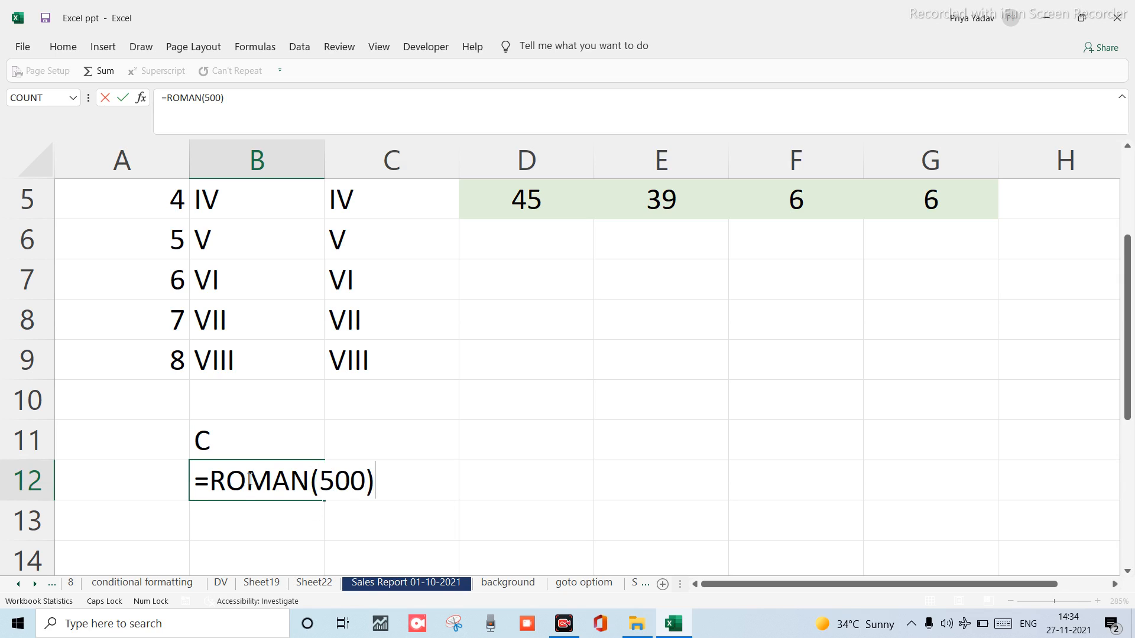
key(Return)
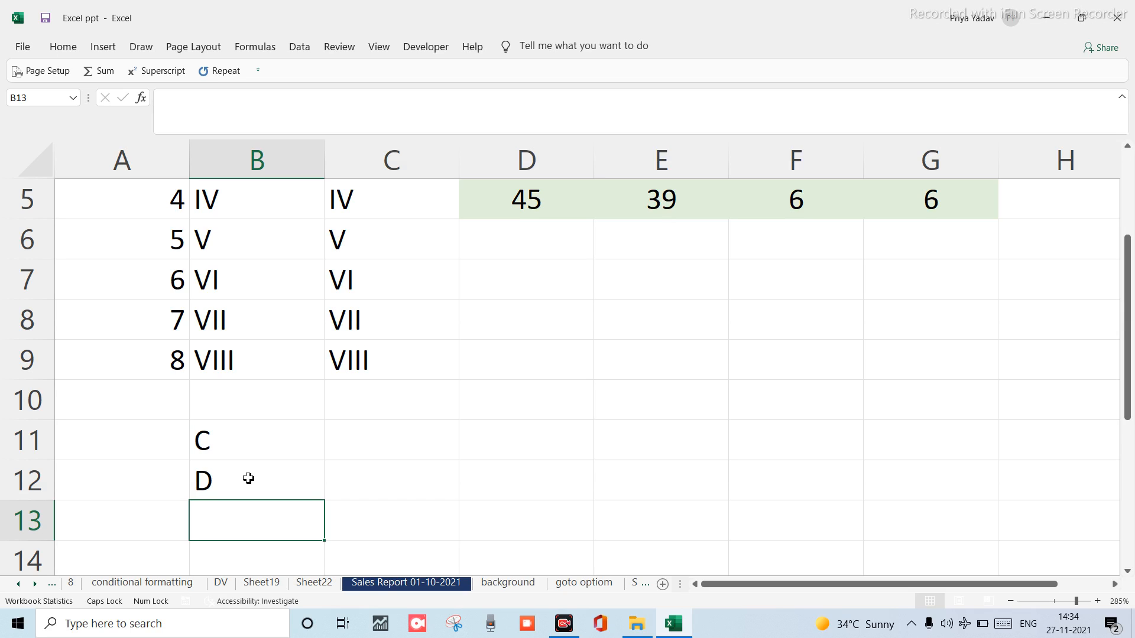
Enter the formula =ROMAN(1000) in cell C11, beside the ROMAN(100) example, and select that cell.
key(Right)
key(Up)
key(Up)
text(=)
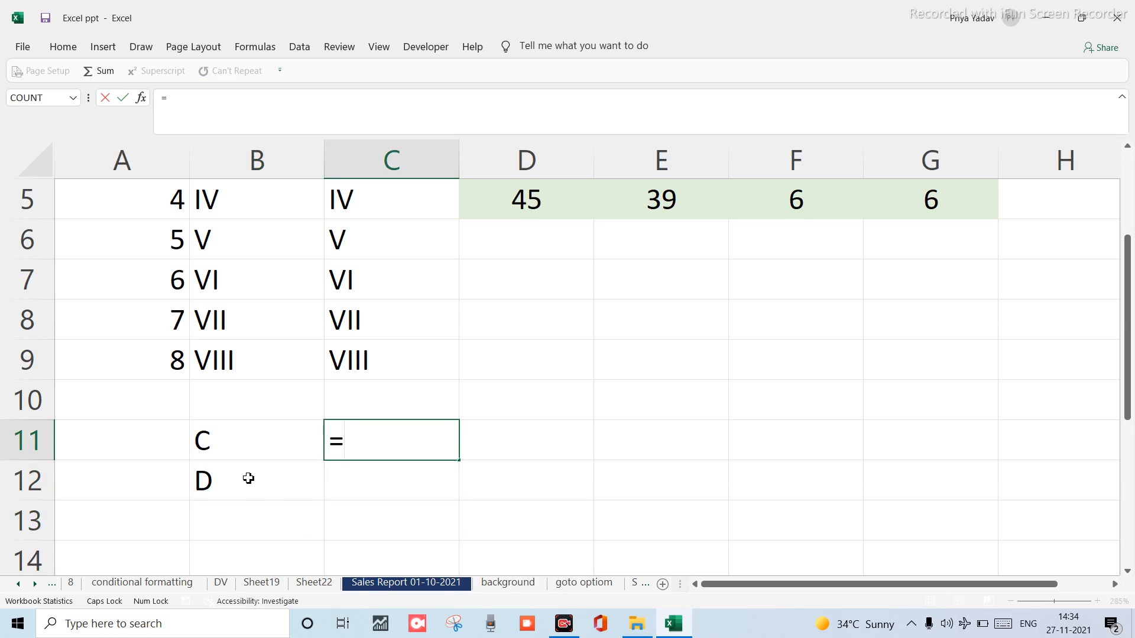
text(ROMAN)
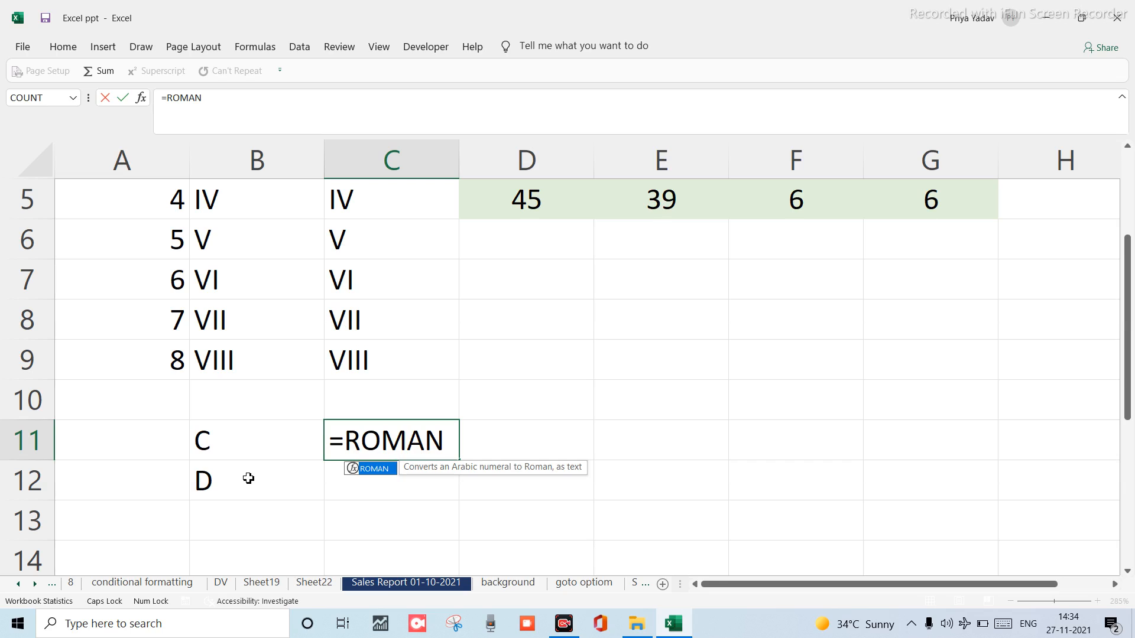
text((1)
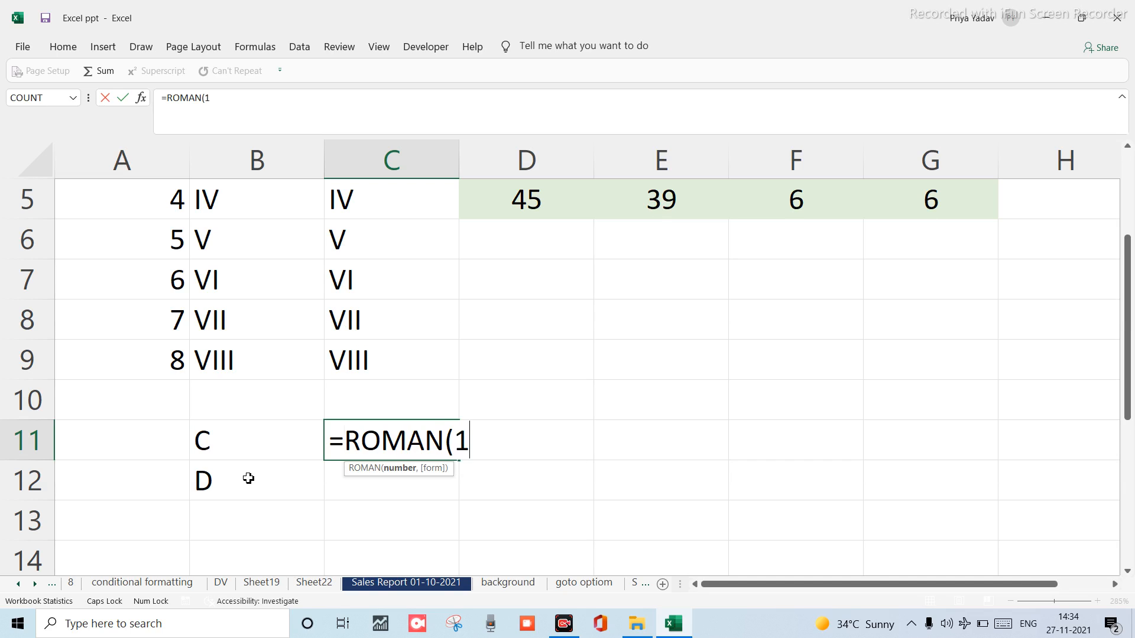
text(000))
key(Return)
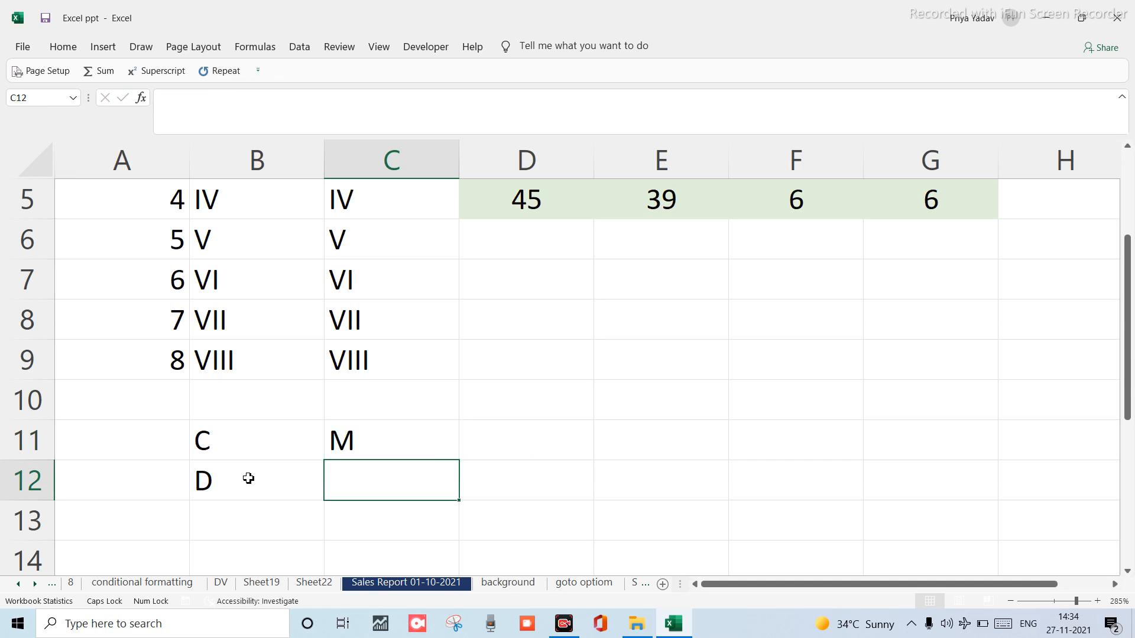
click(370, 443)
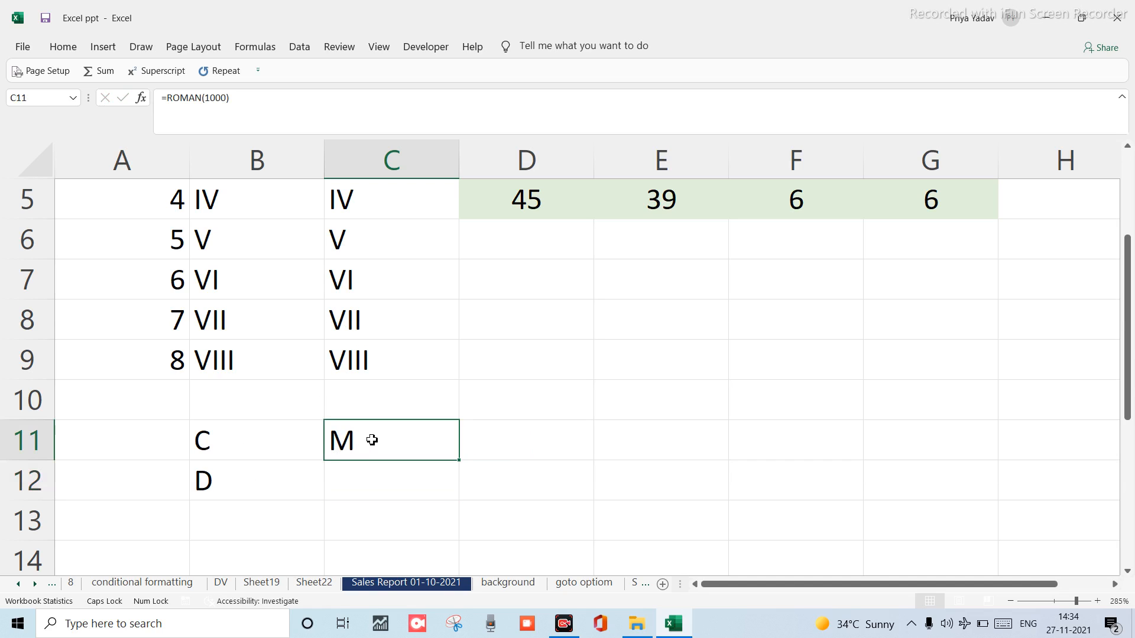
Try the formula =ROMAN(10000) in cell C12 and clear the cell.
click(336, 485)
double_click(337, 485)
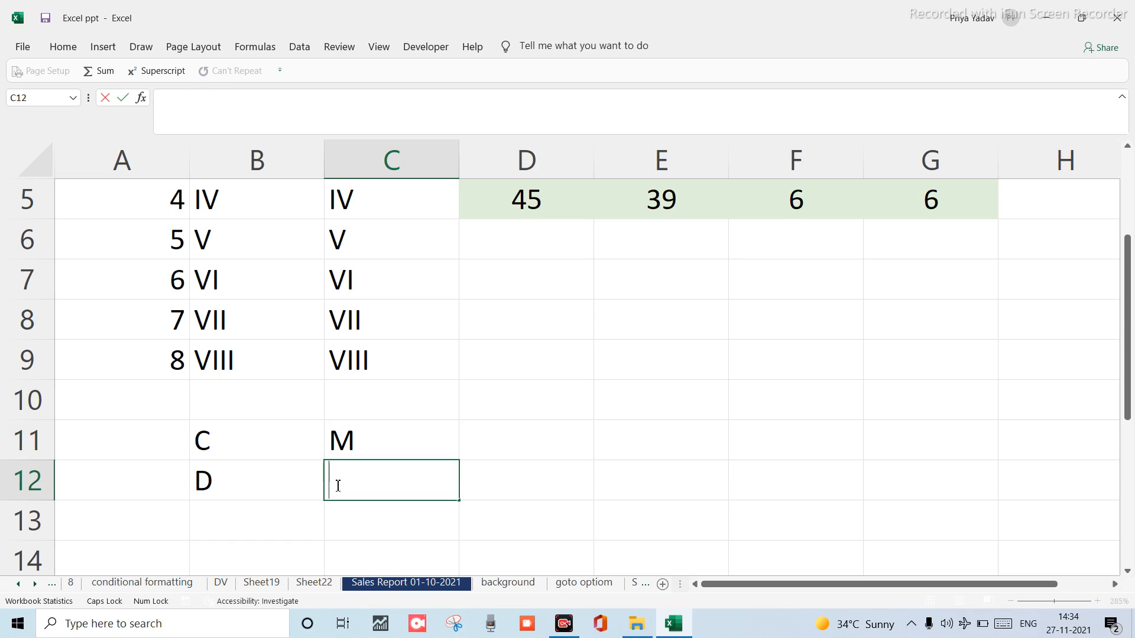
text(=R2OM)
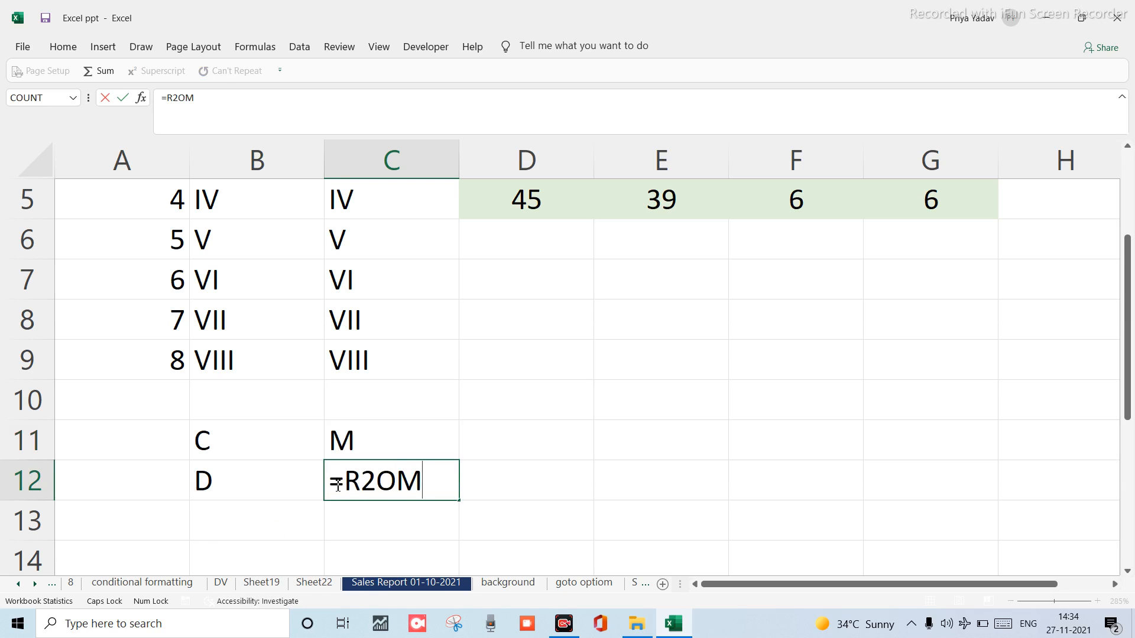
key(BackSpace)
key(BackSpace)
key(BackSpace)
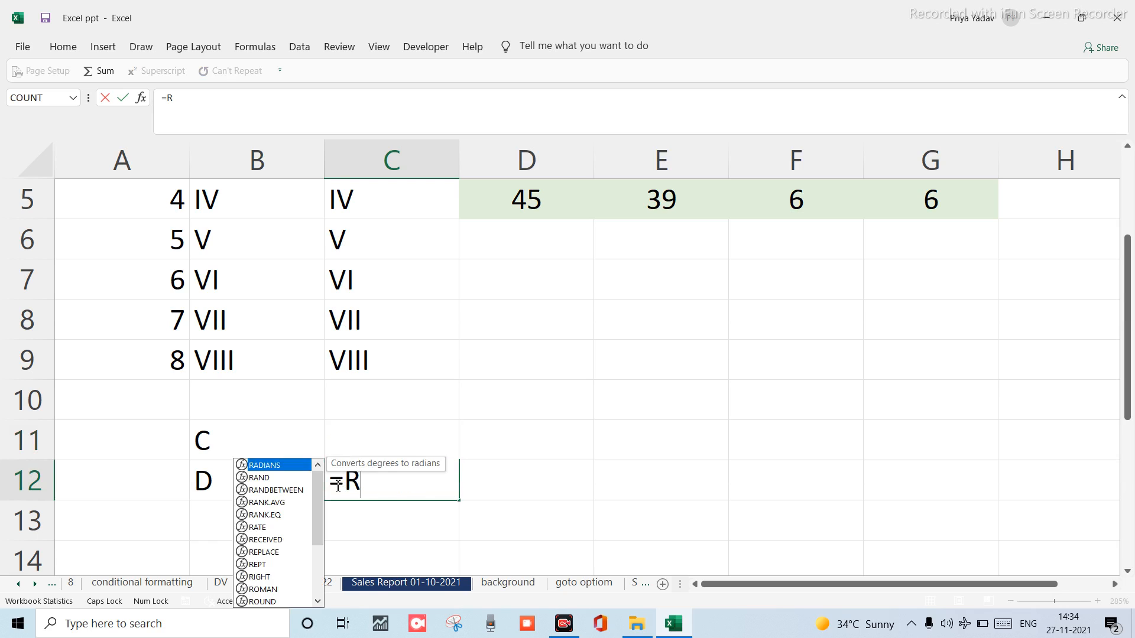
text(OMAN)
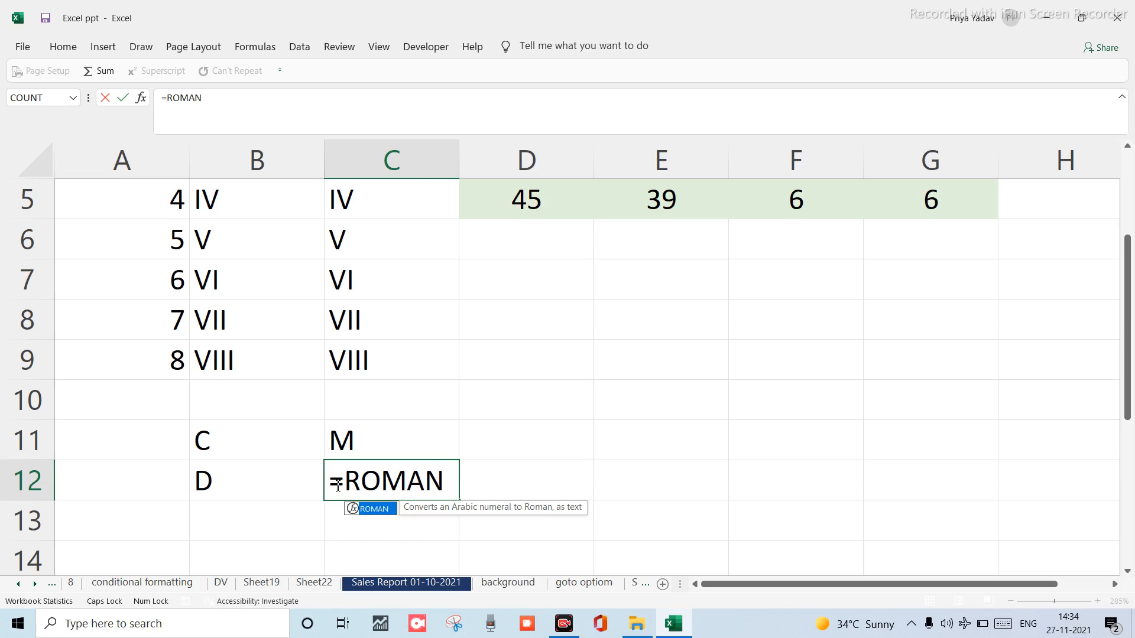
text(()
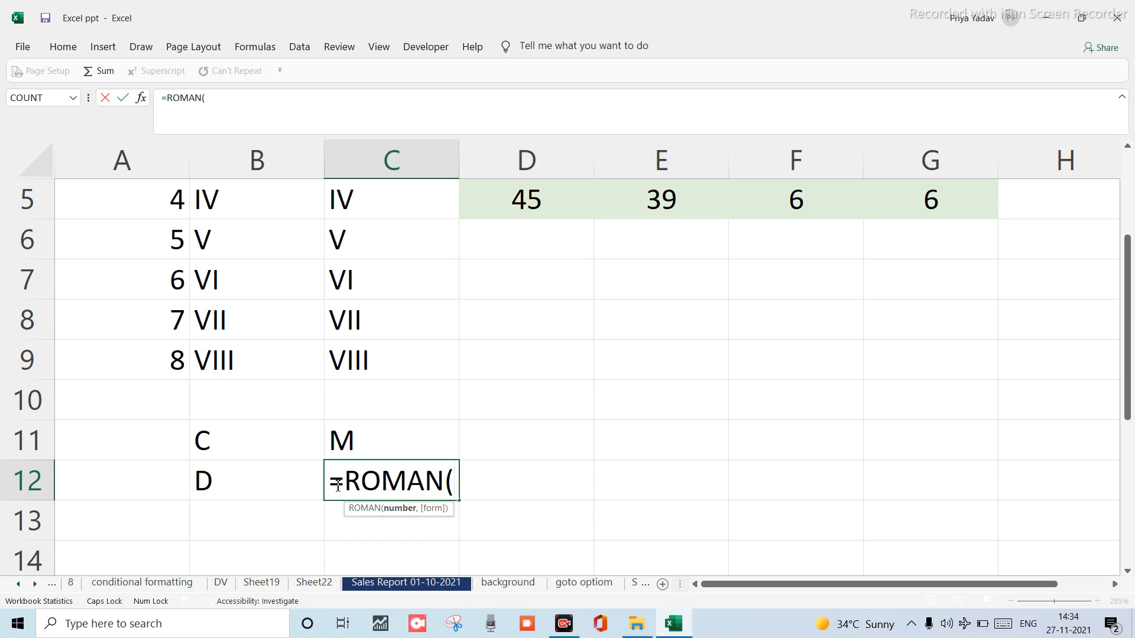
text(10000)
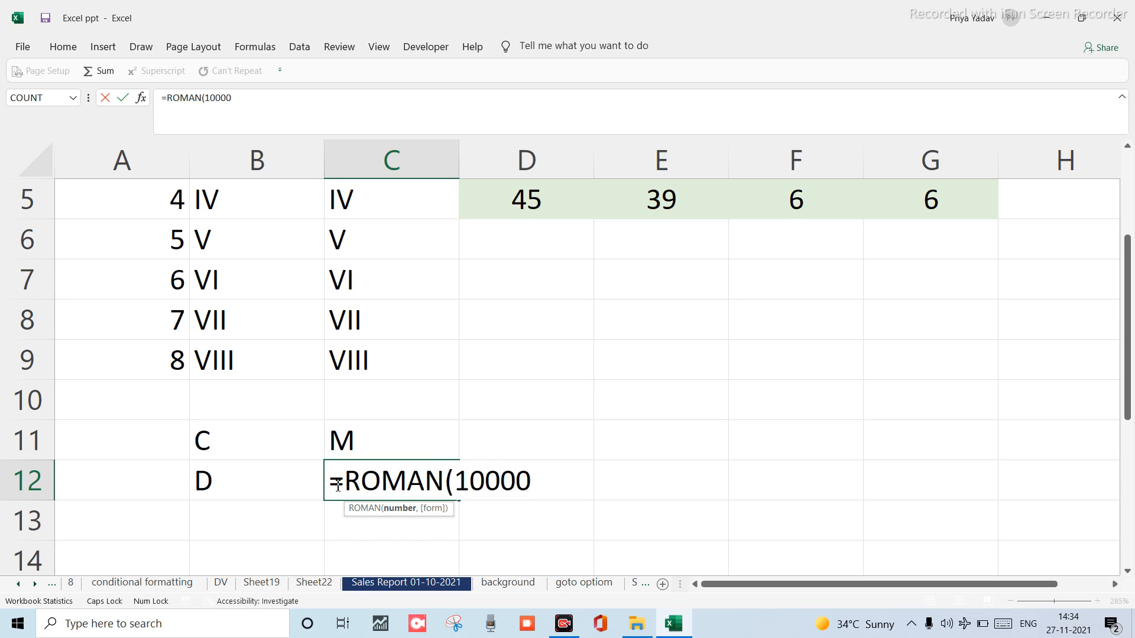
text())
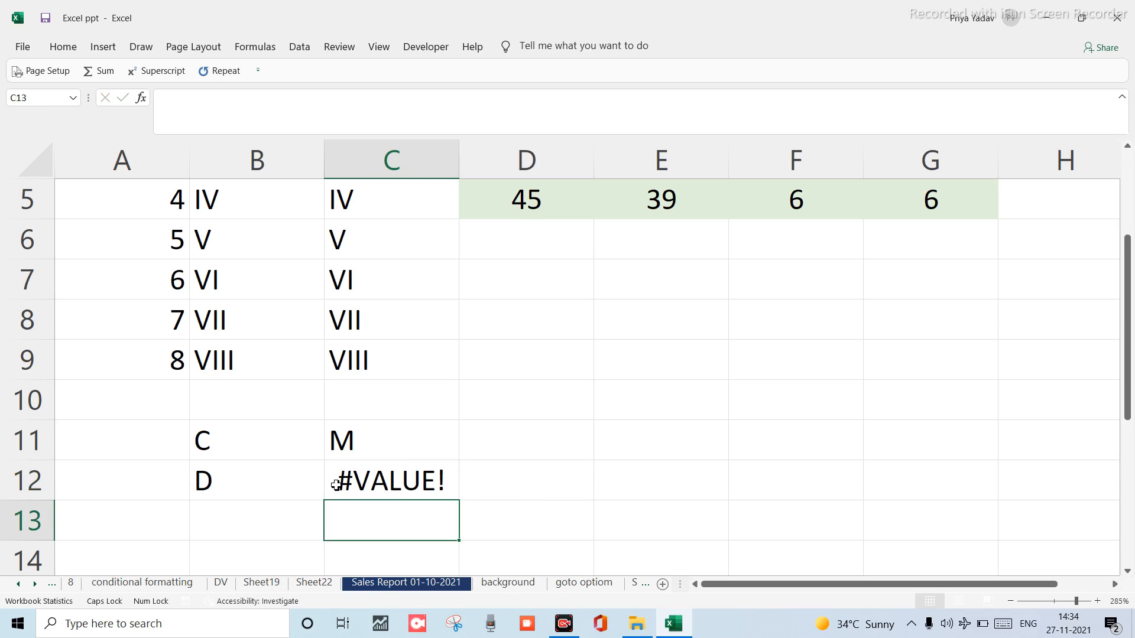
click(337, 486)
key(BackSpace)
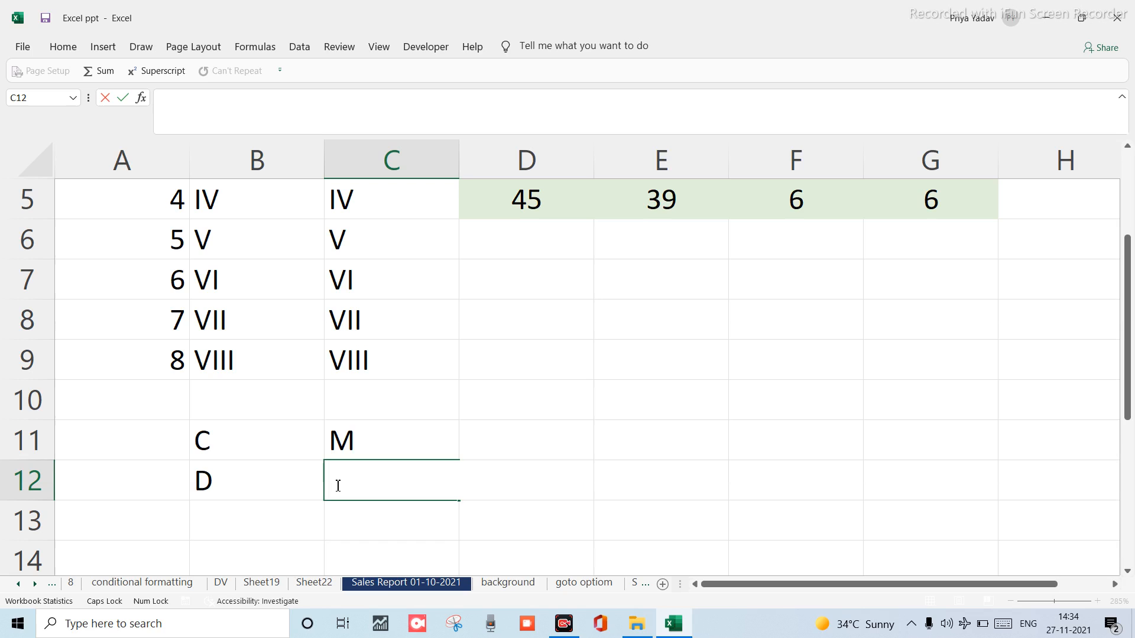
Repeat the =ROMAN(10000) test in cell C12, empty the cell again and return to C11.
text(=RO)
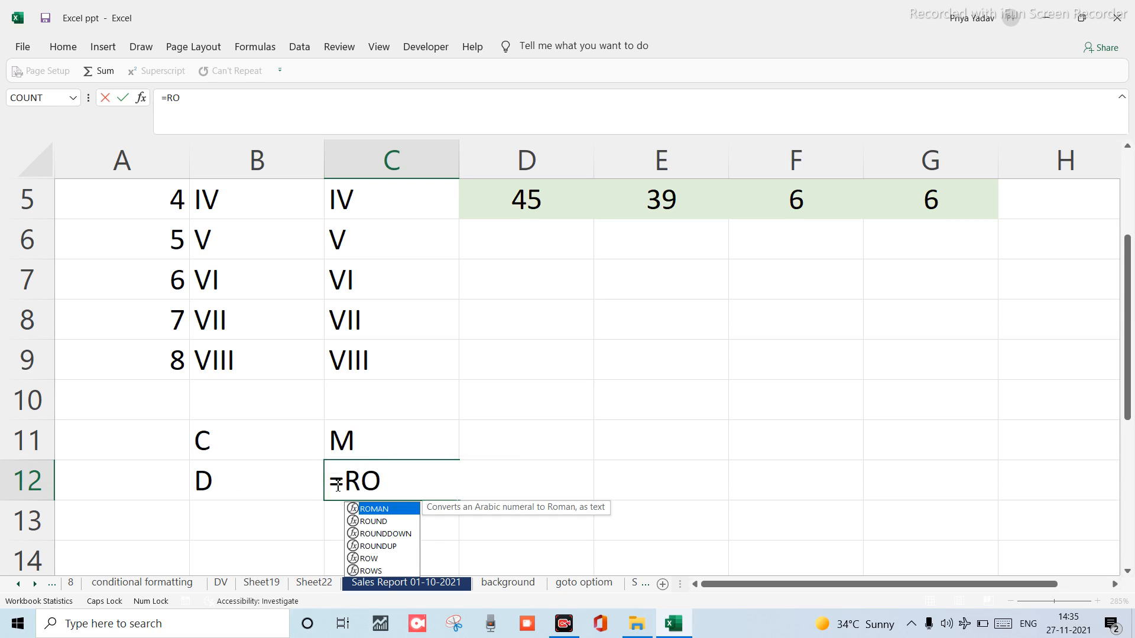
text(MAN)
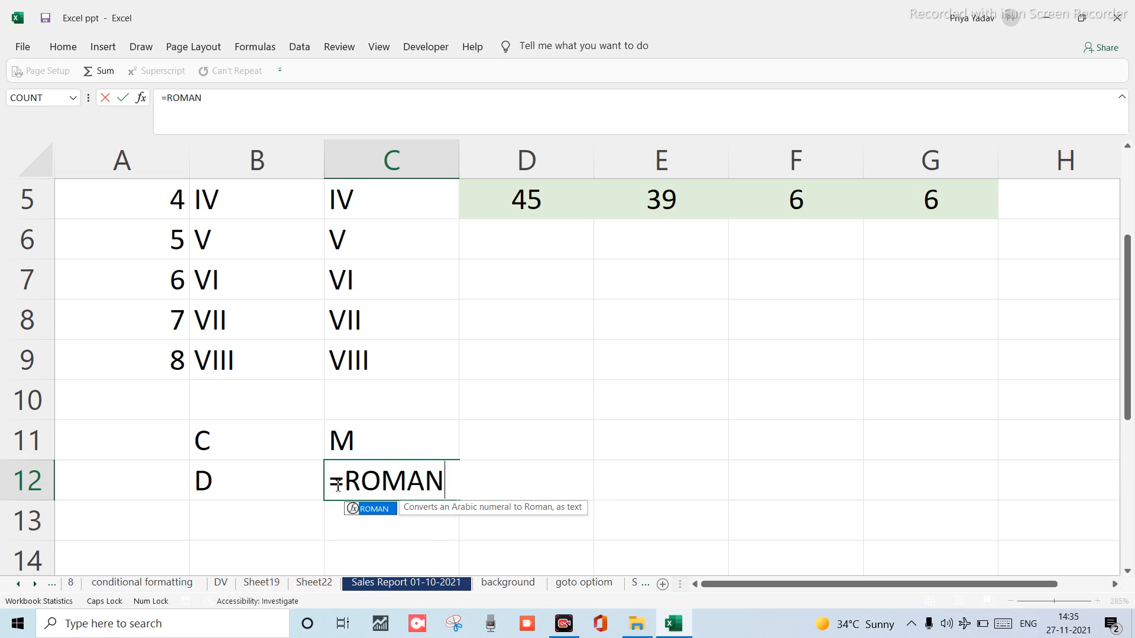
text((1000)
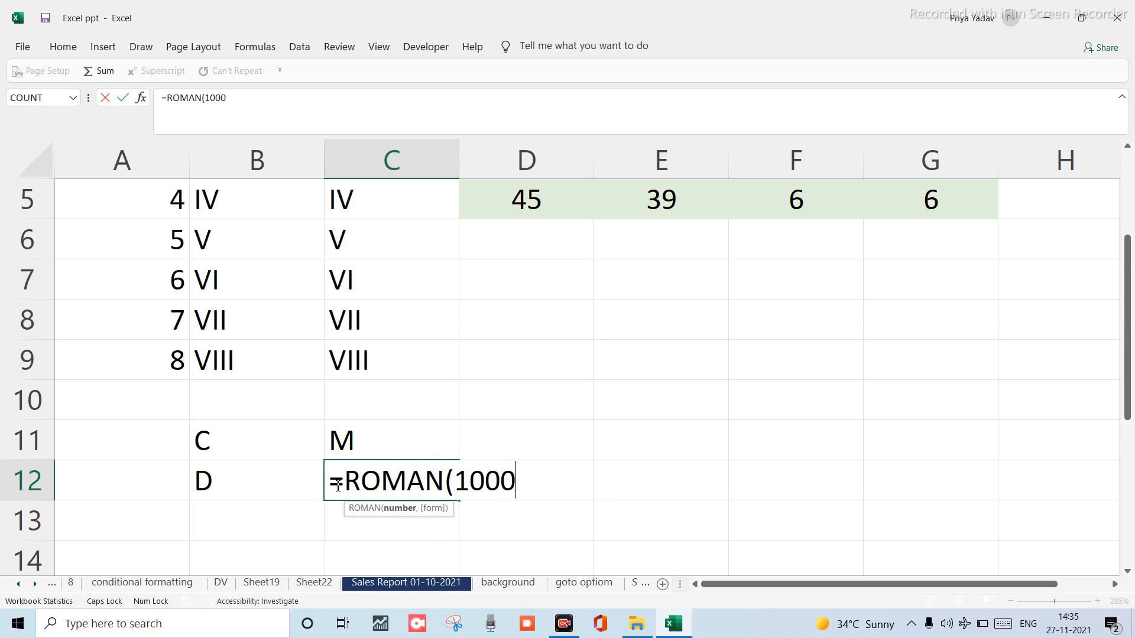
text(0))
key(Return)
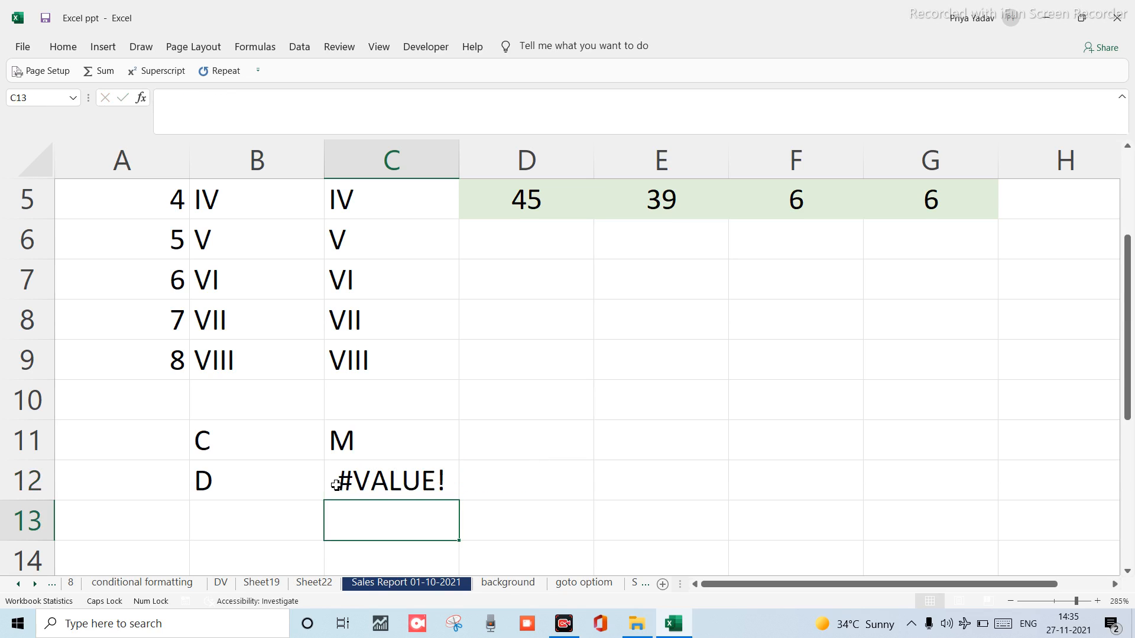
click(335, 485)
key(BackSpace)
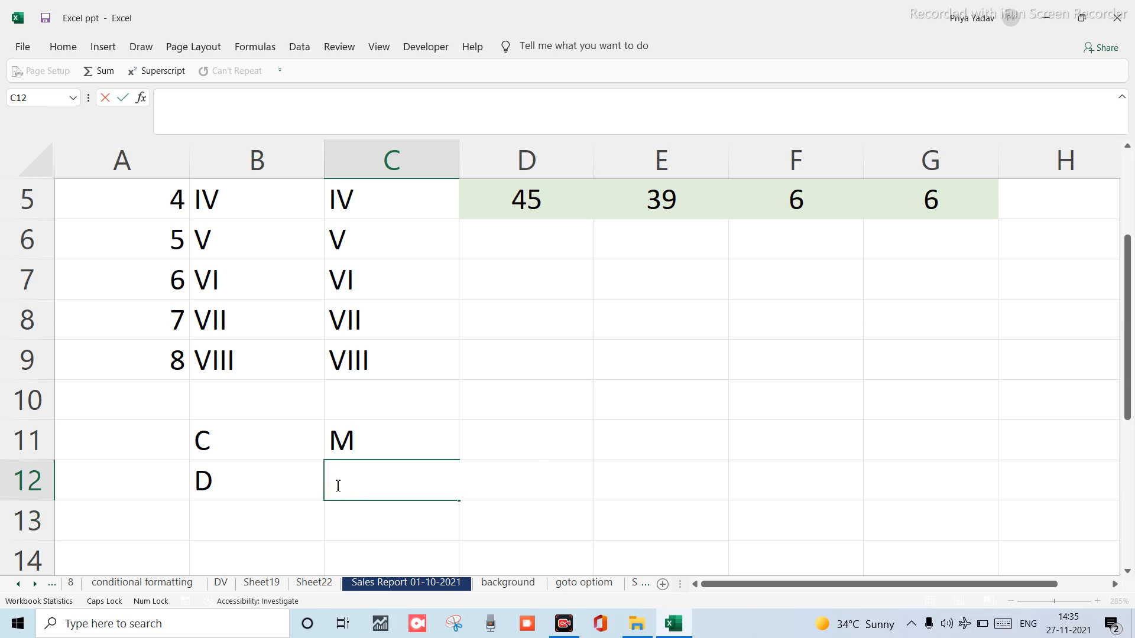
click(394, 449)
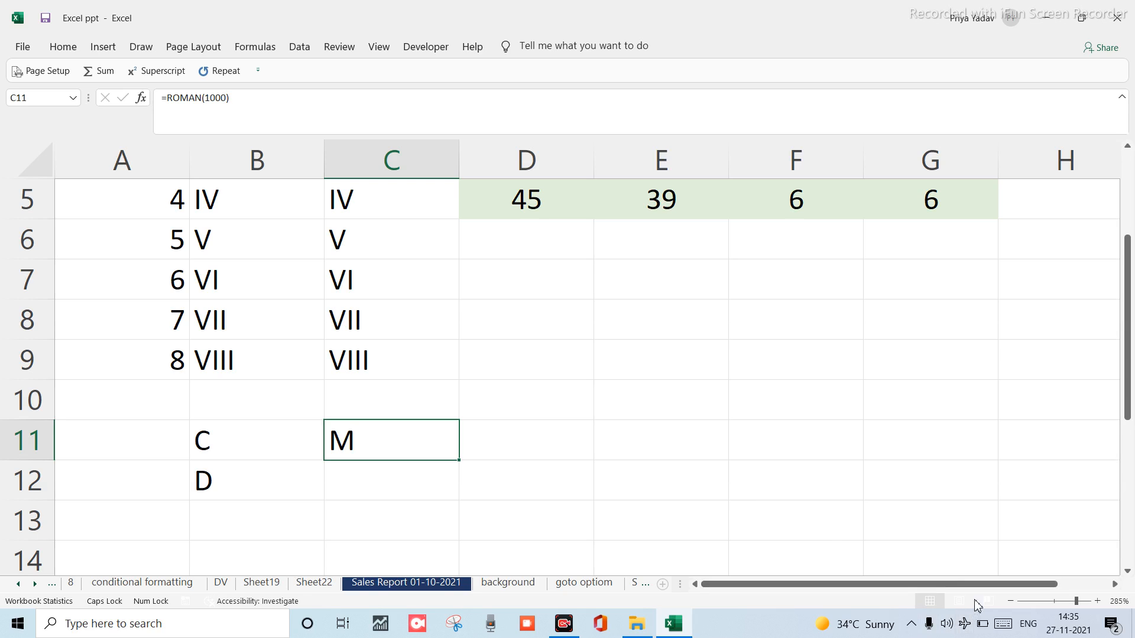
Enter the label RANDBETWEEN in cell D7 below the class table.
scroll(520, 448, down, 1)
scroll(522, 447, up, 2)
click(532, 439)
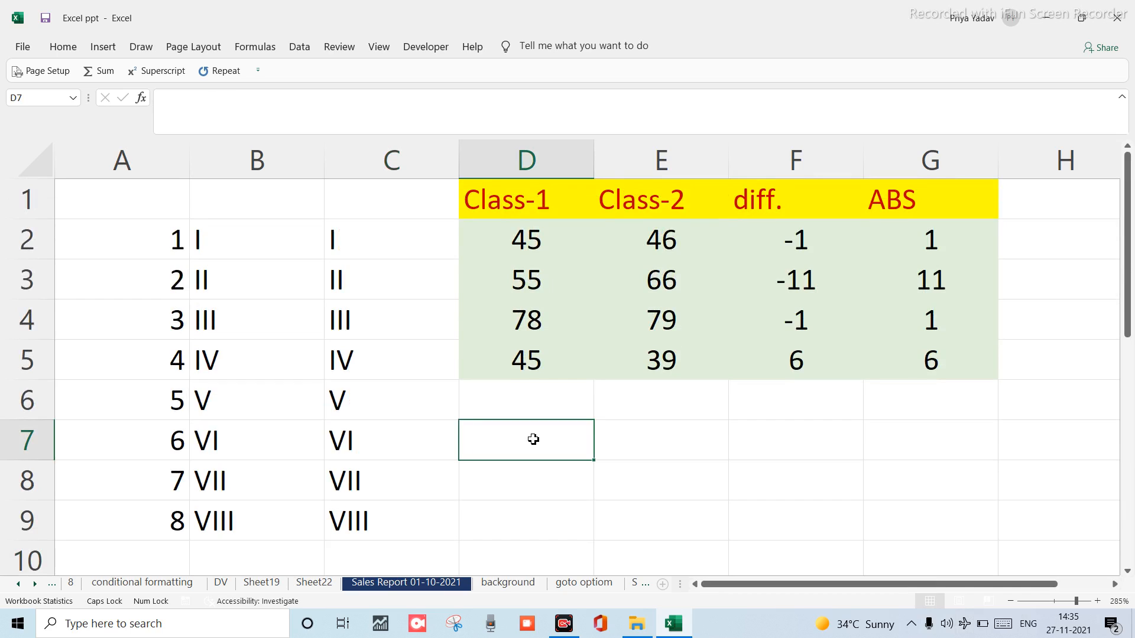
text(rA)
key(BackSpace)
key(BackSpace)
text(RA)
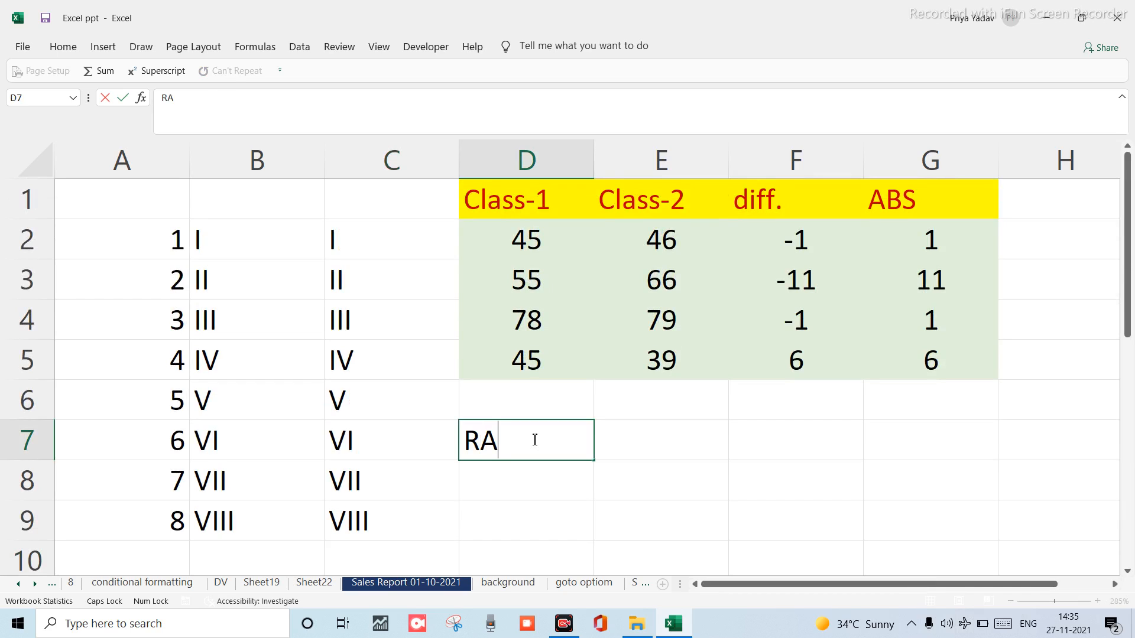
text(NDBET)
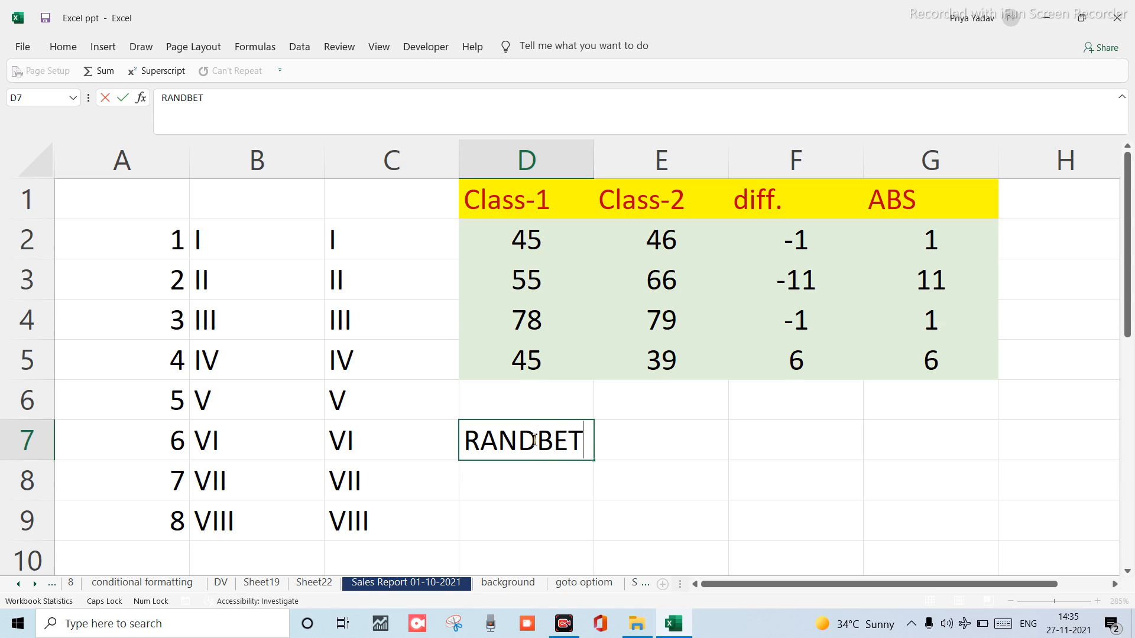
text(WEEN)
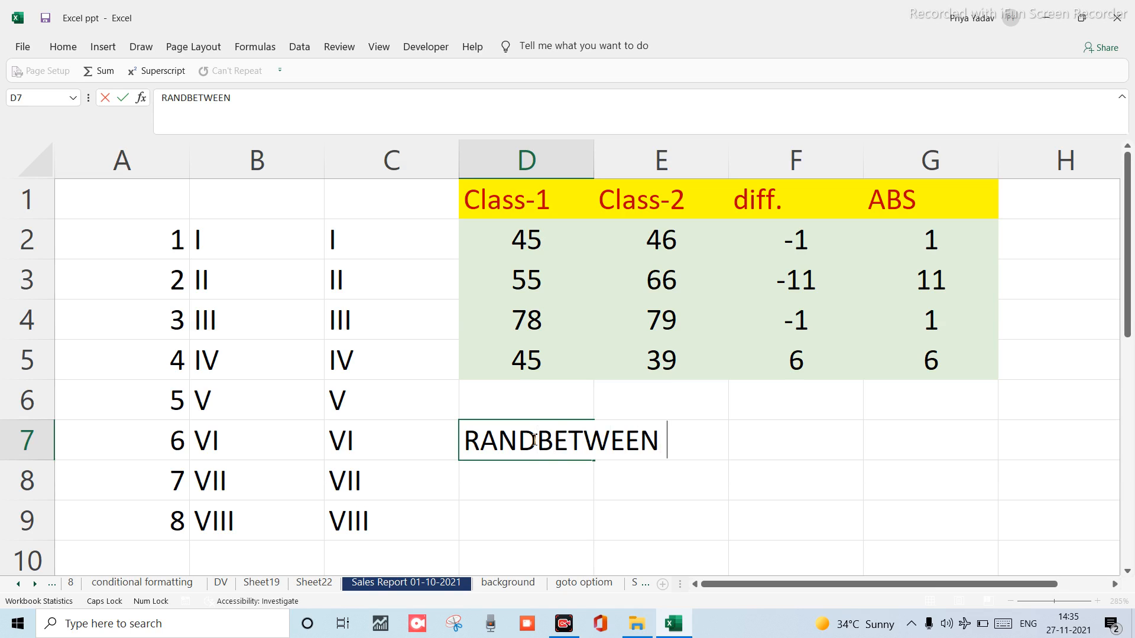
key(Return)
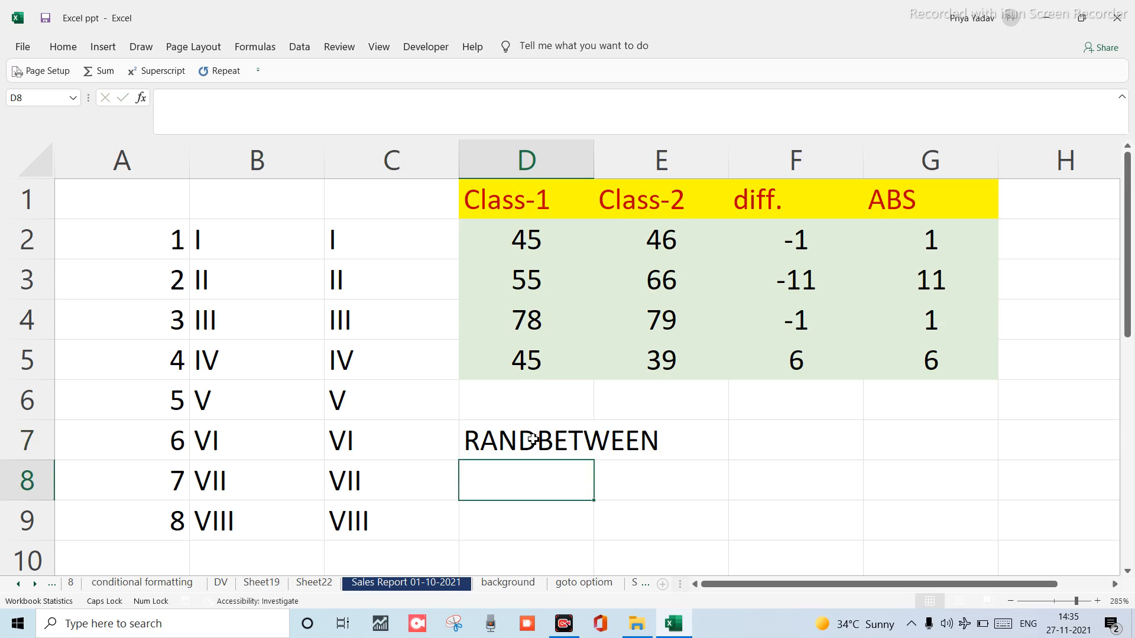
Enter the formula =RANDBETWEEN(100,2000) in cell D9 to generate a random whole number.
key(Return)
text(=)
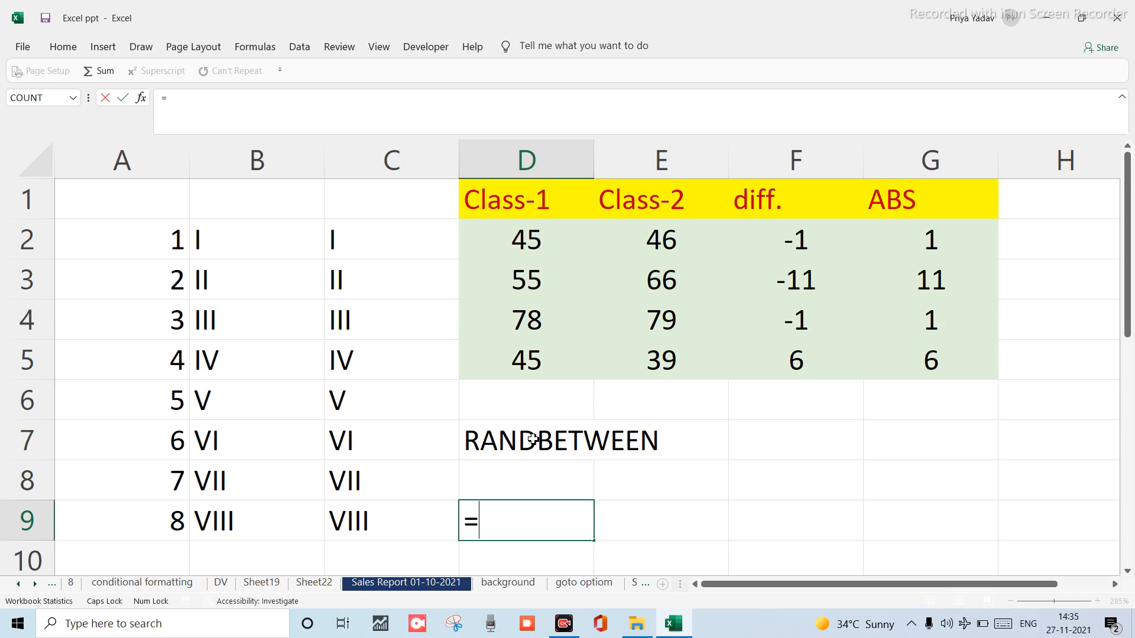
text(RAND)
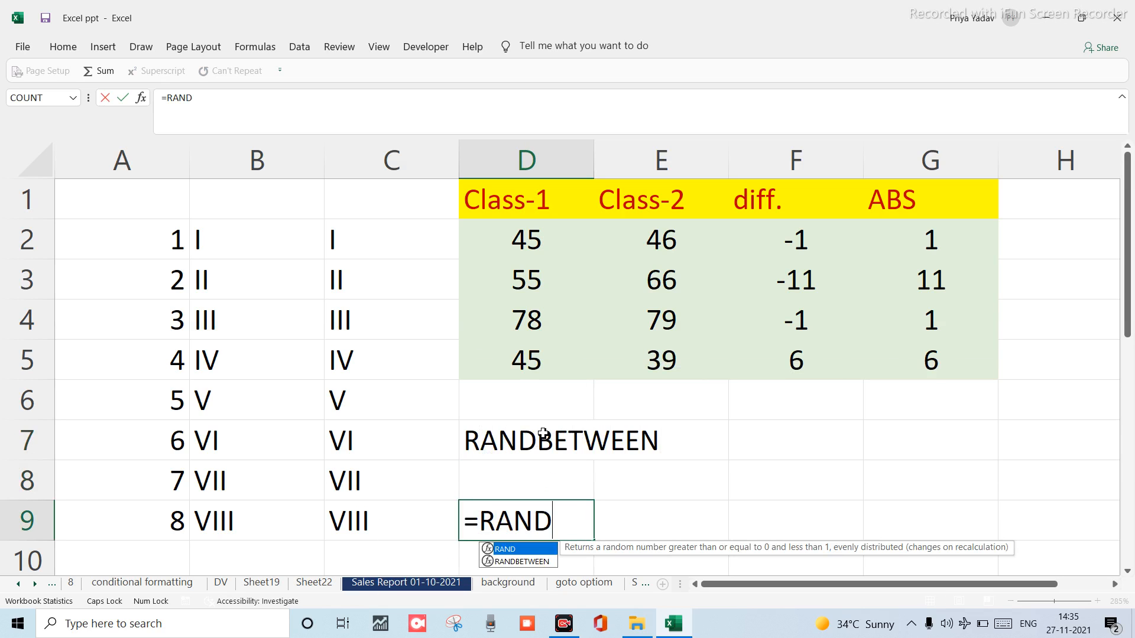
text(BETWEEEN)
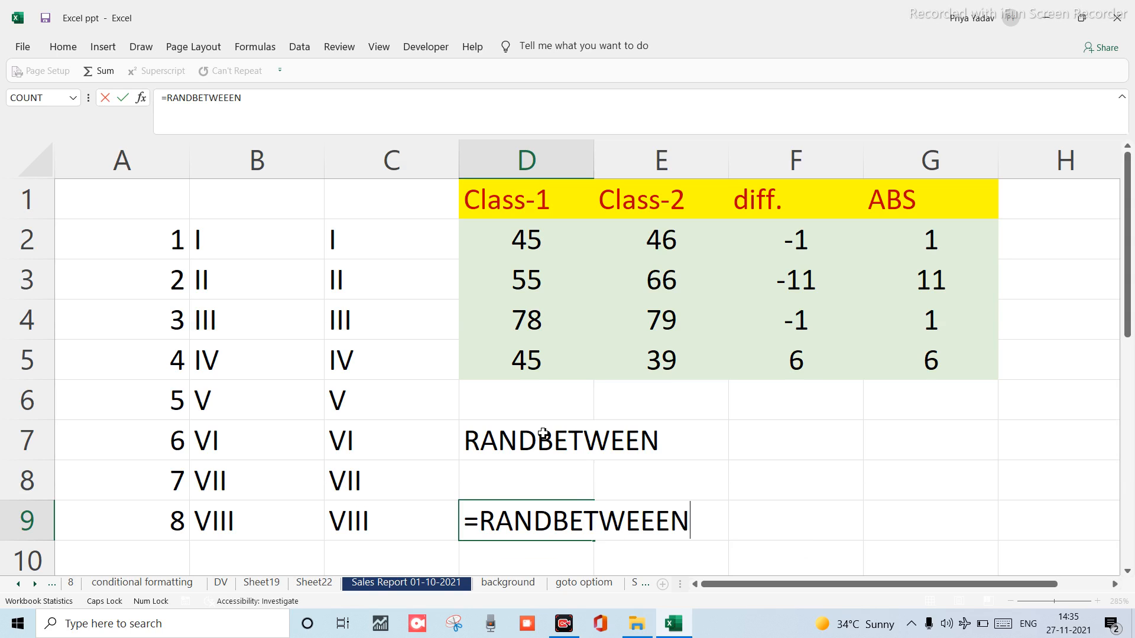
text(()
key(BackSpace)
key(BackSpace)
key(BackSpace)
key(BackSpace)
key(BackSpace)
key(BackSpace)
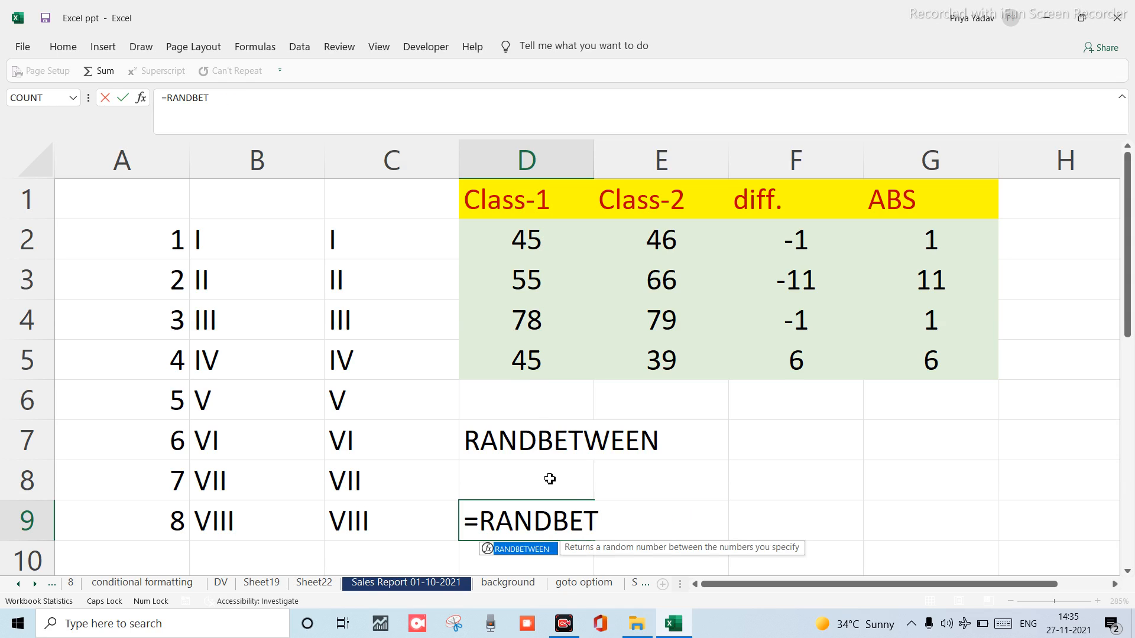
double_click(520, 550)
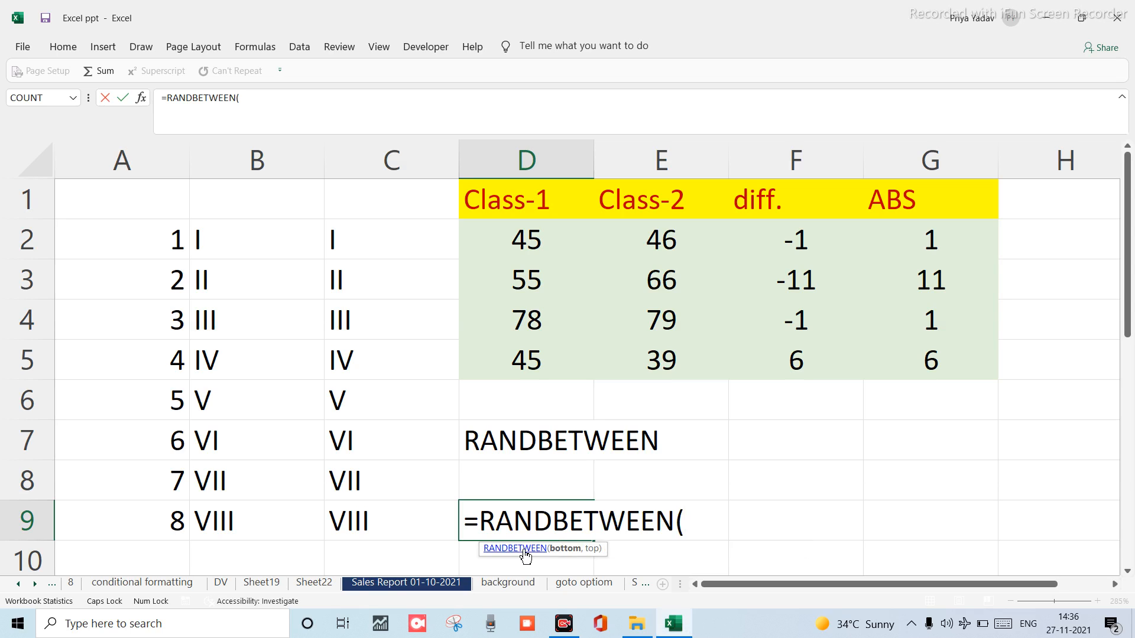
text(100,2)
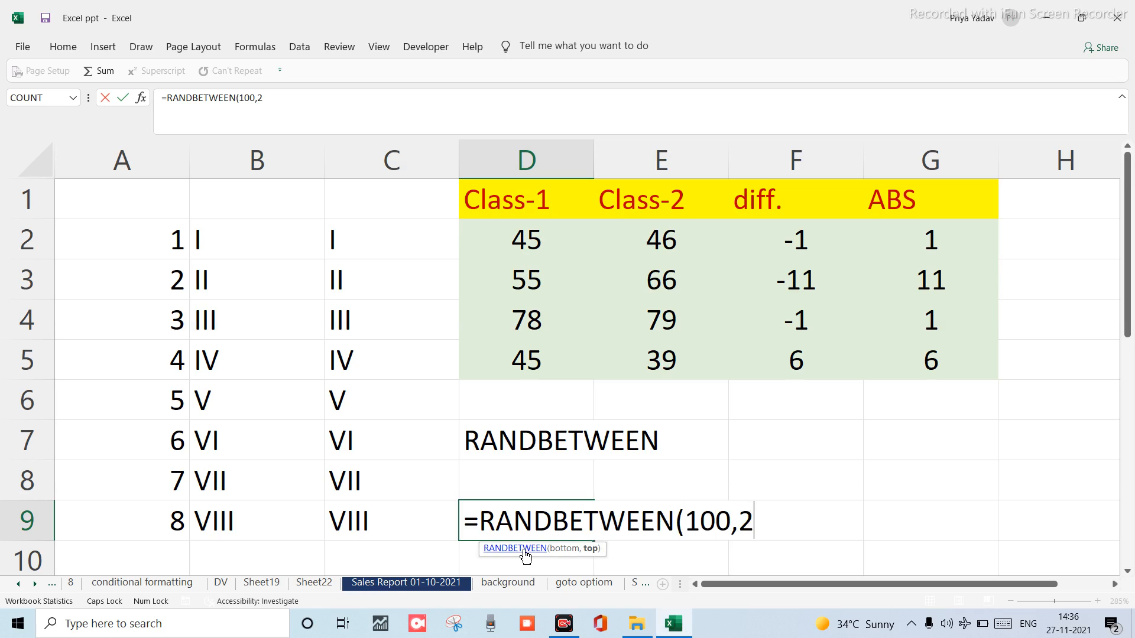
text(000))
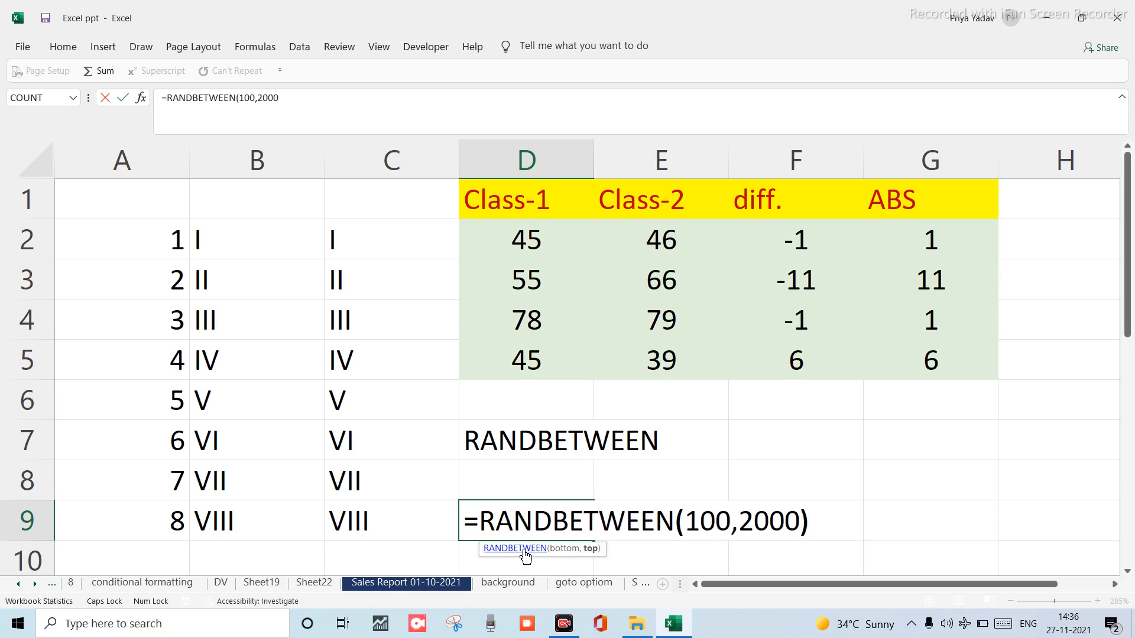
key(Return)
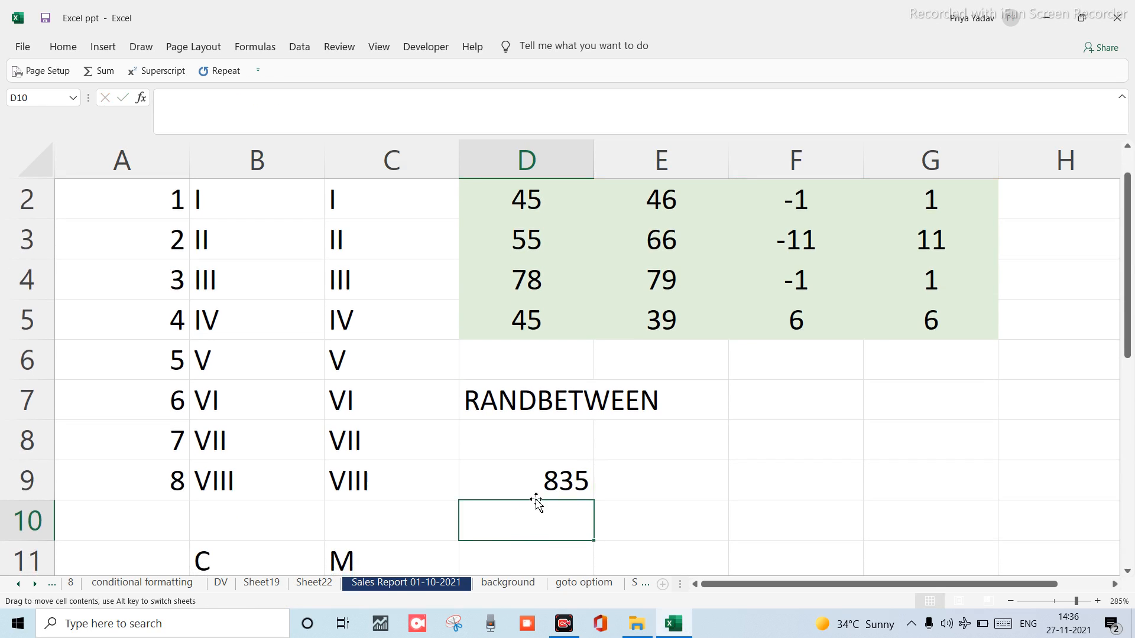
Fill the RANDBETWEEN formula from D9 across through cell F9, and select D9 again.
click(527, 471)
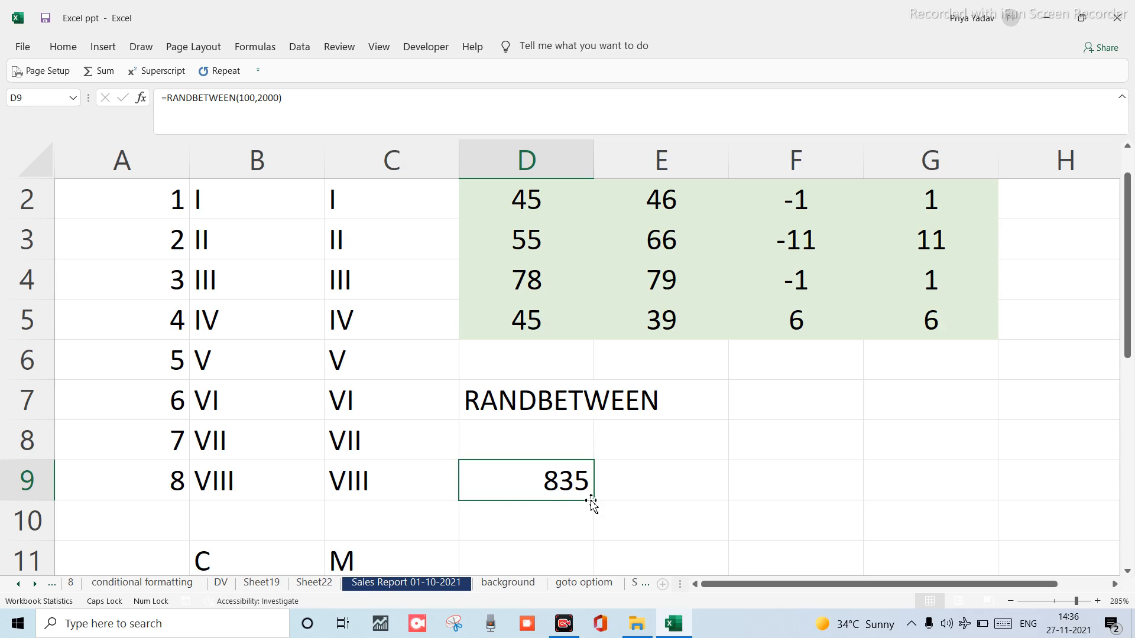
drag(596, 501, 835, 498)
click(836, 509)
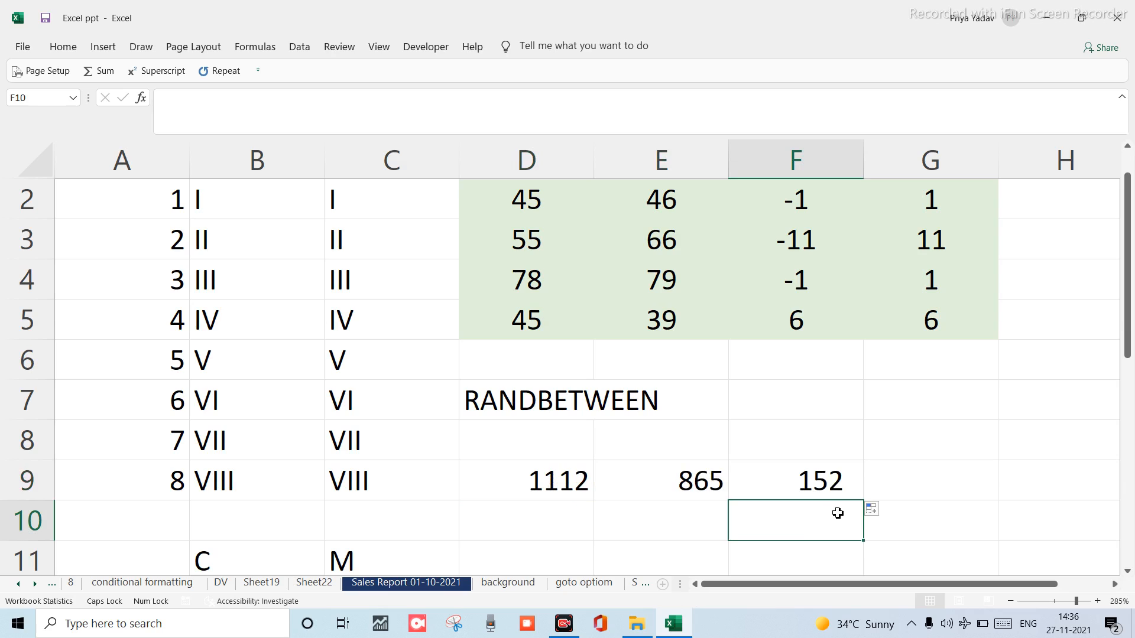
click(558, 468)
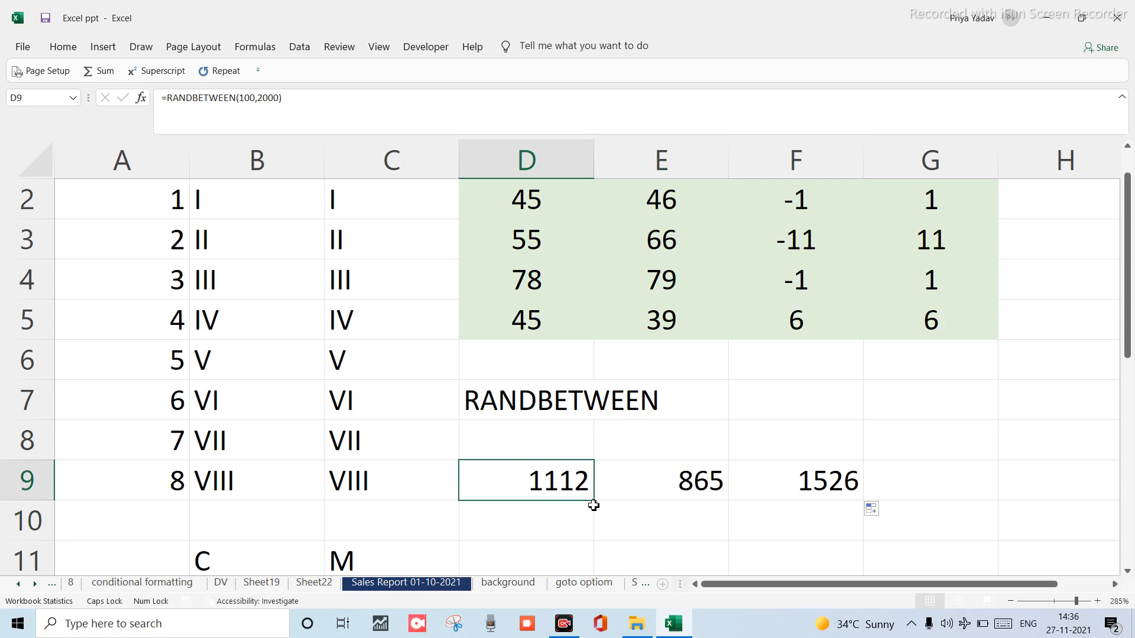
Fill the RANDBETWEEN formula from cell D9 down through D11.
drag(594, 500, 612, 573)
click(612, 573)
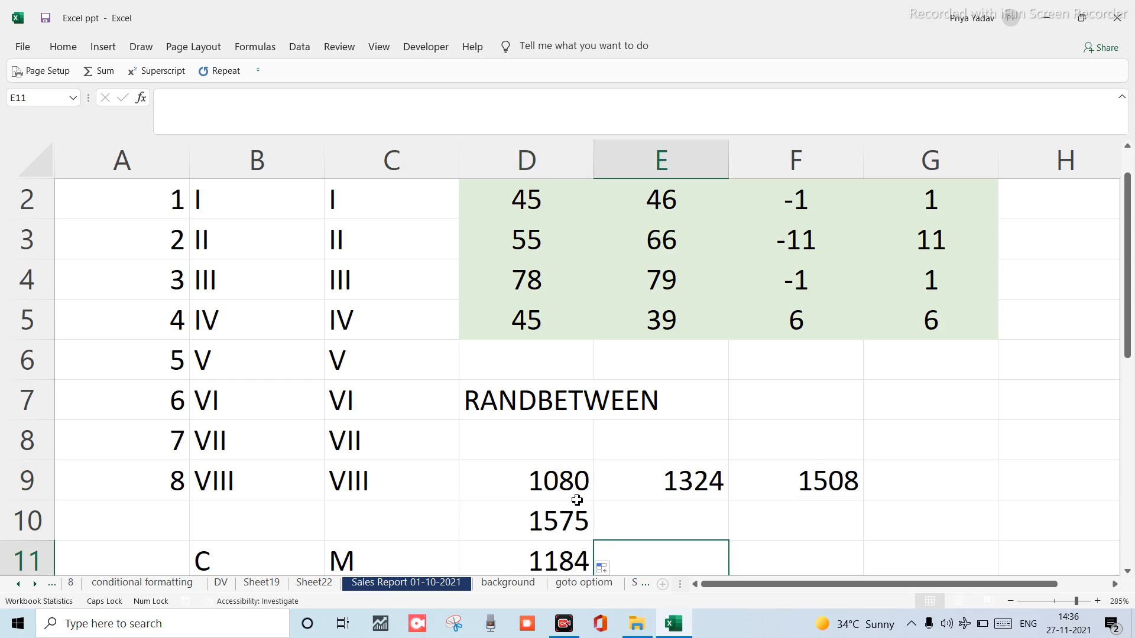
scroll(577, 504, down, 1)
Replace the formulas in D9, D10 and D11 with the fixed values 4, 1 and 1.
click(551, 441)
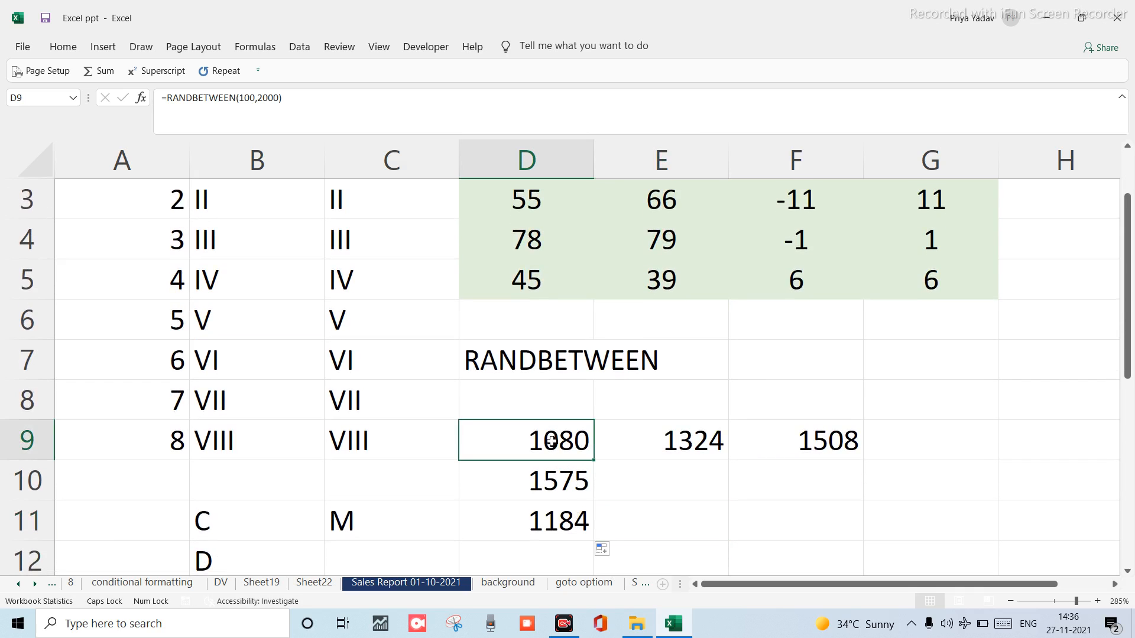
text(4)
key(Return)
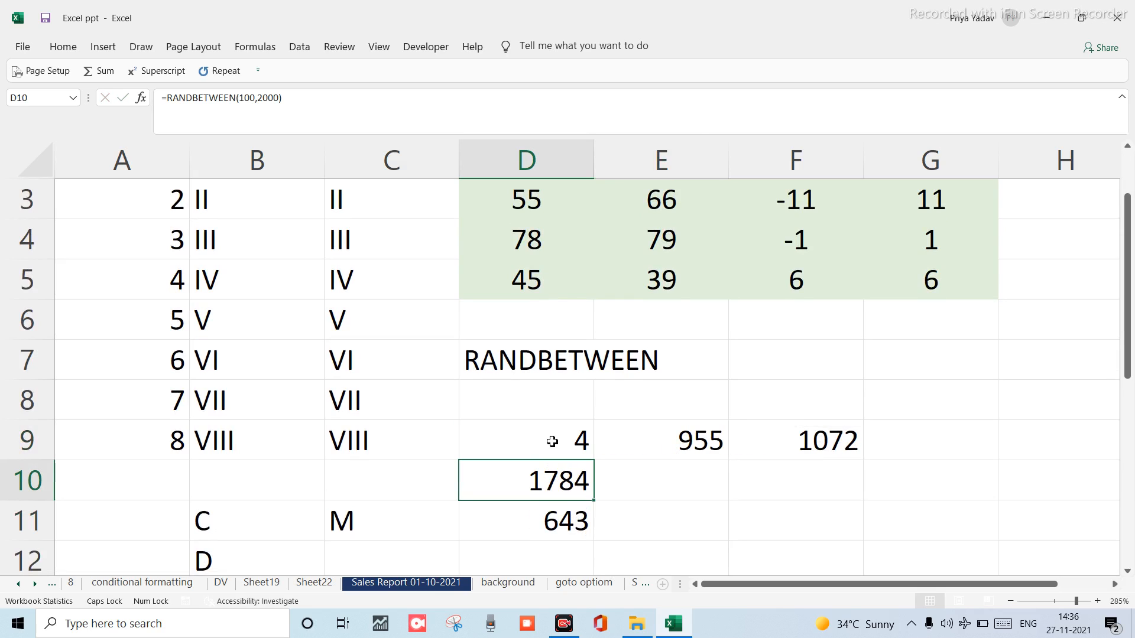
text(1)
key(Return)
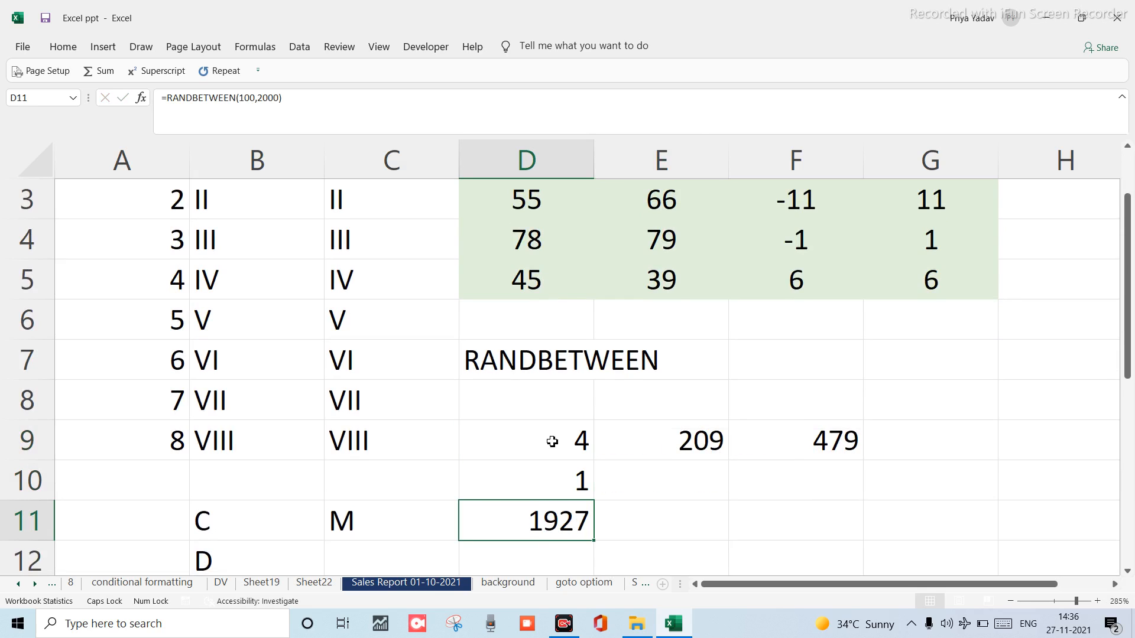
text(1)
key(Return)
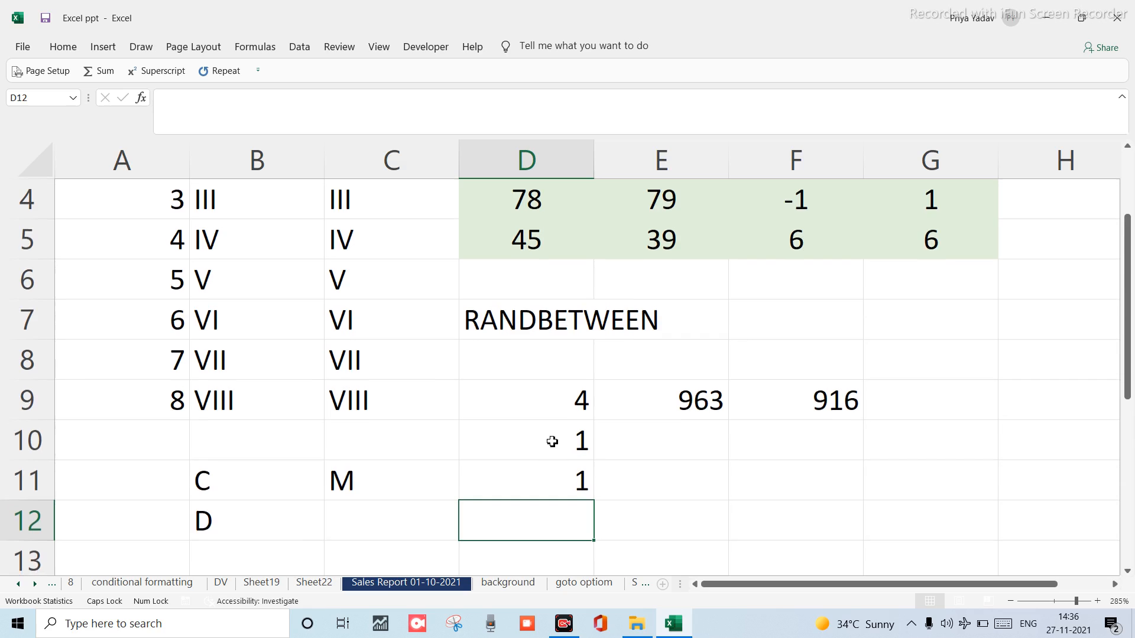
Replace the formulas in the rest of row 9 with fixed values, 5 in F9 and 4 in E9.
key(Up)
key(Right)
key(Right)
key(Up)
key(Up)
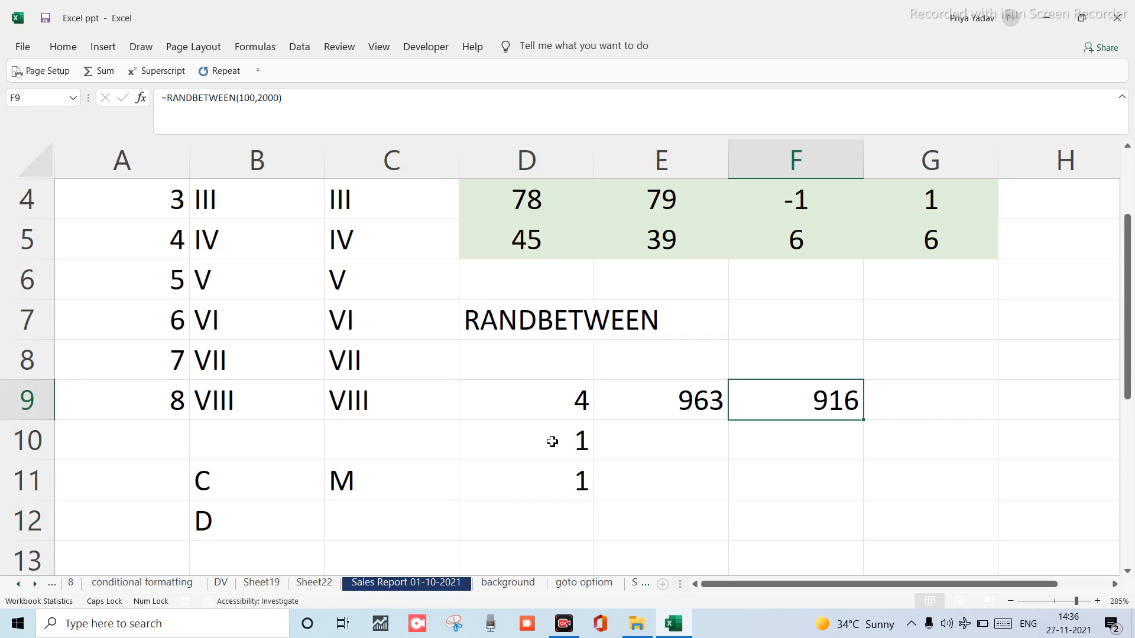
text(5)
key(Return)
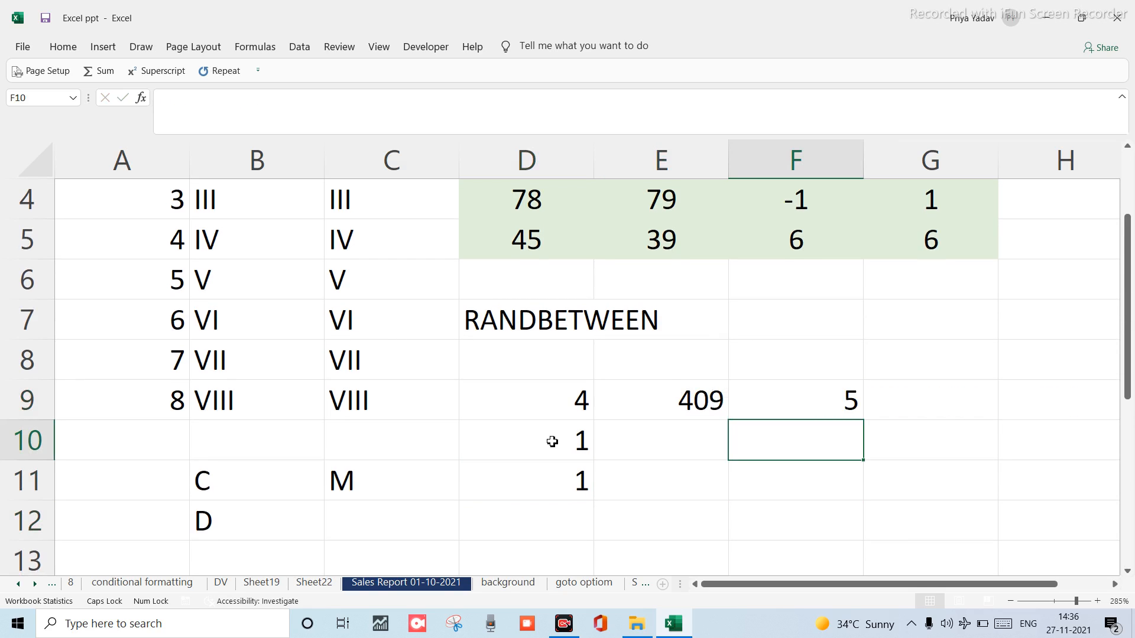
key(Left)
key(Up)
text(4)
key(Return)
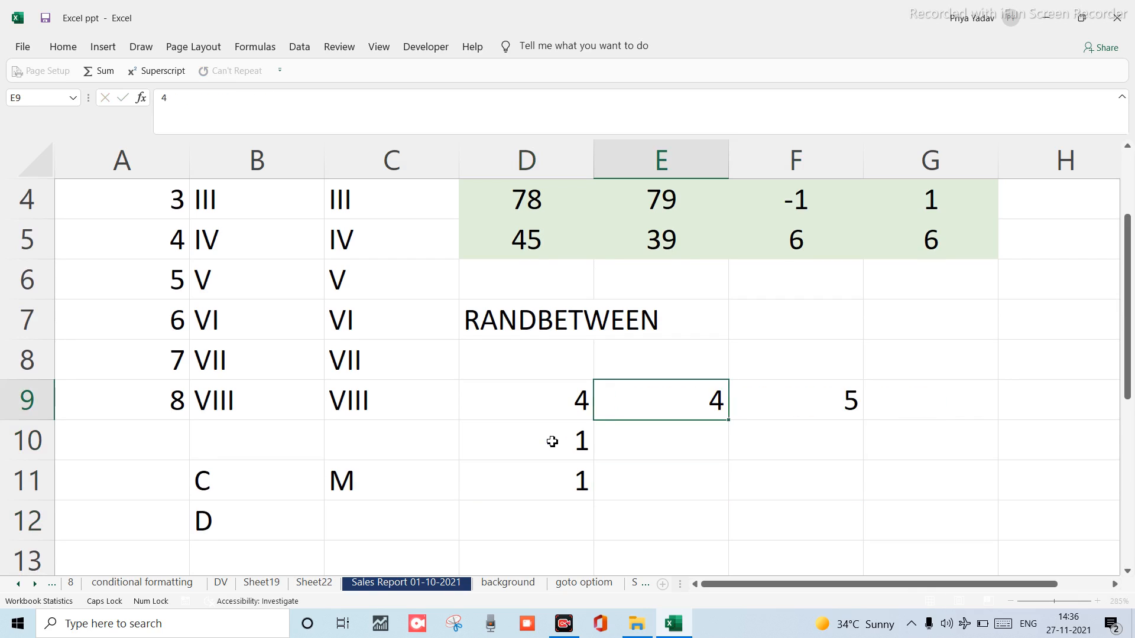
click(548, 409)
key(shift+Right)
key(shift+Right)
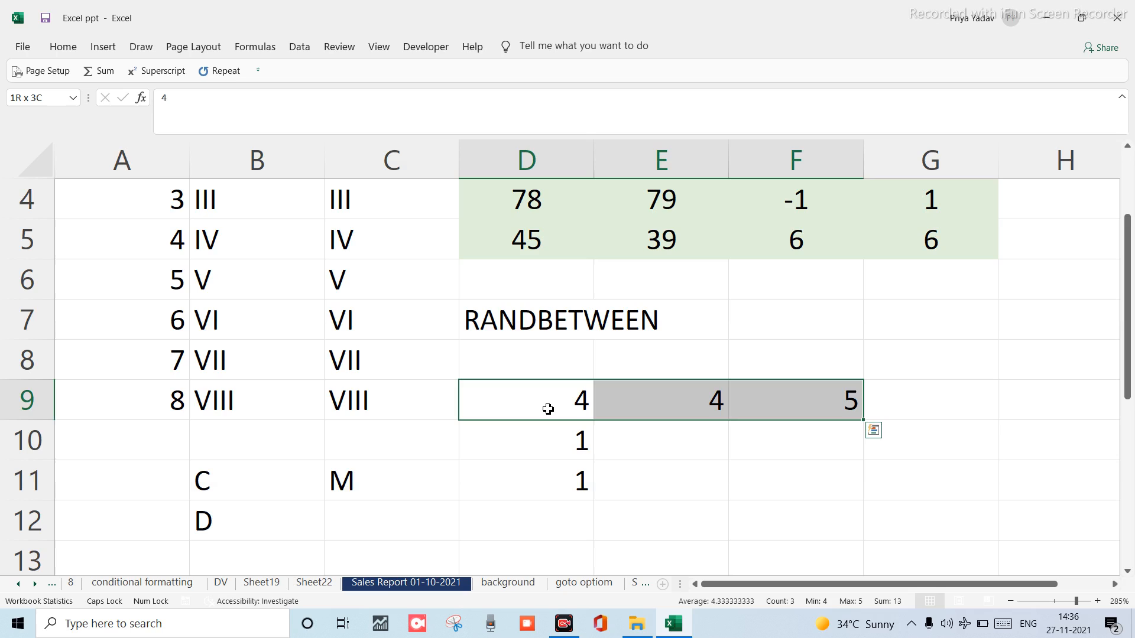
key(shift+Down)
key(shift+Down)
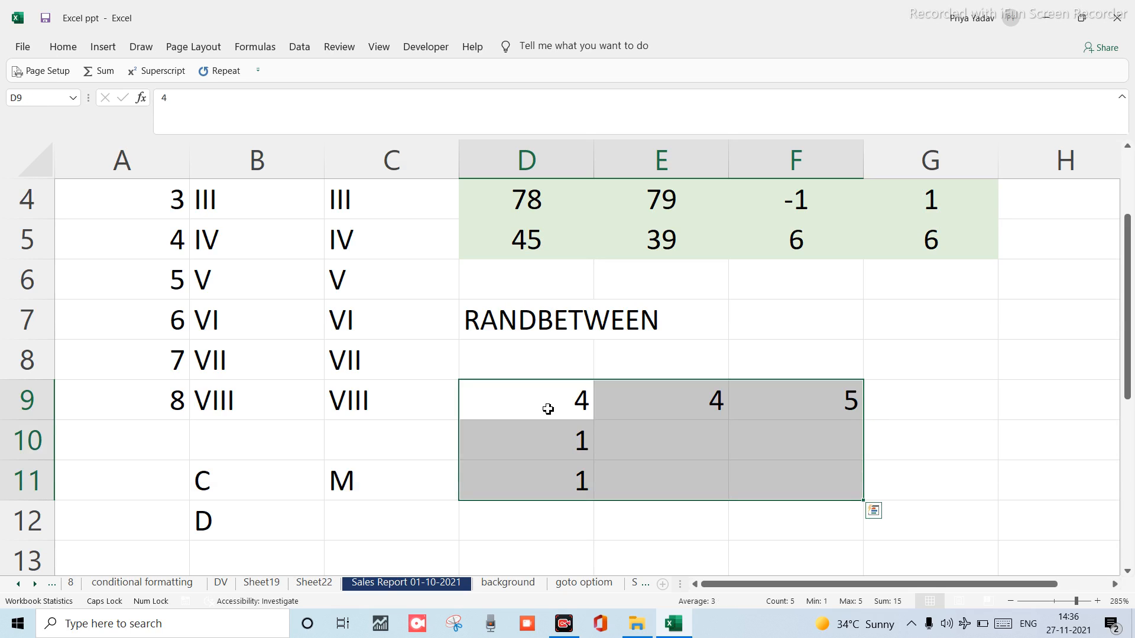
right_click(548, 409)
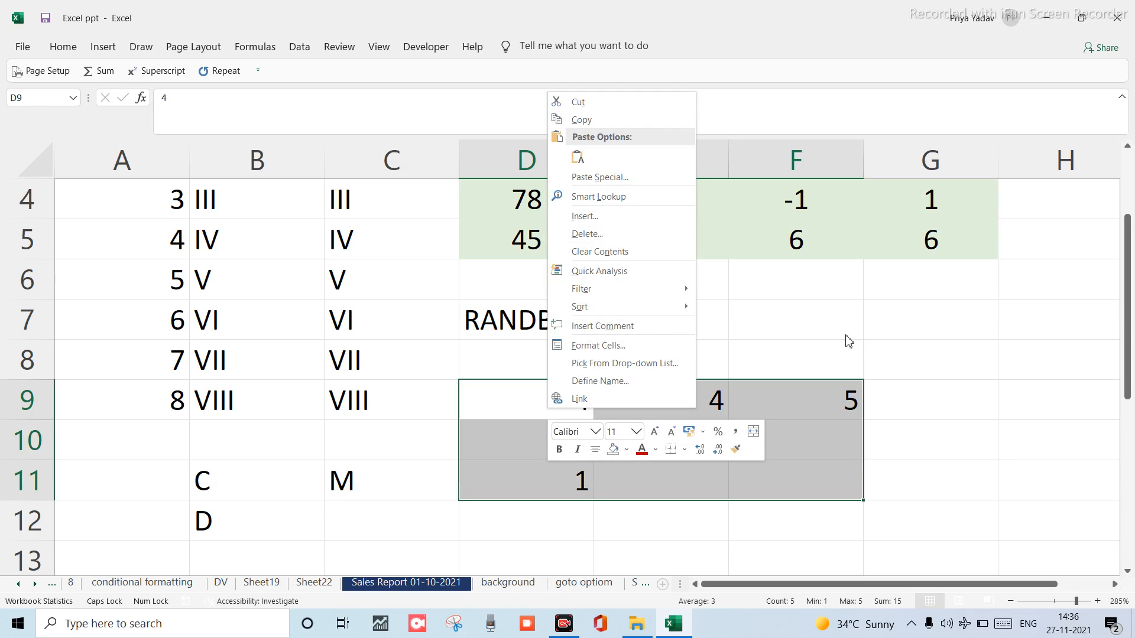
key(Escape)
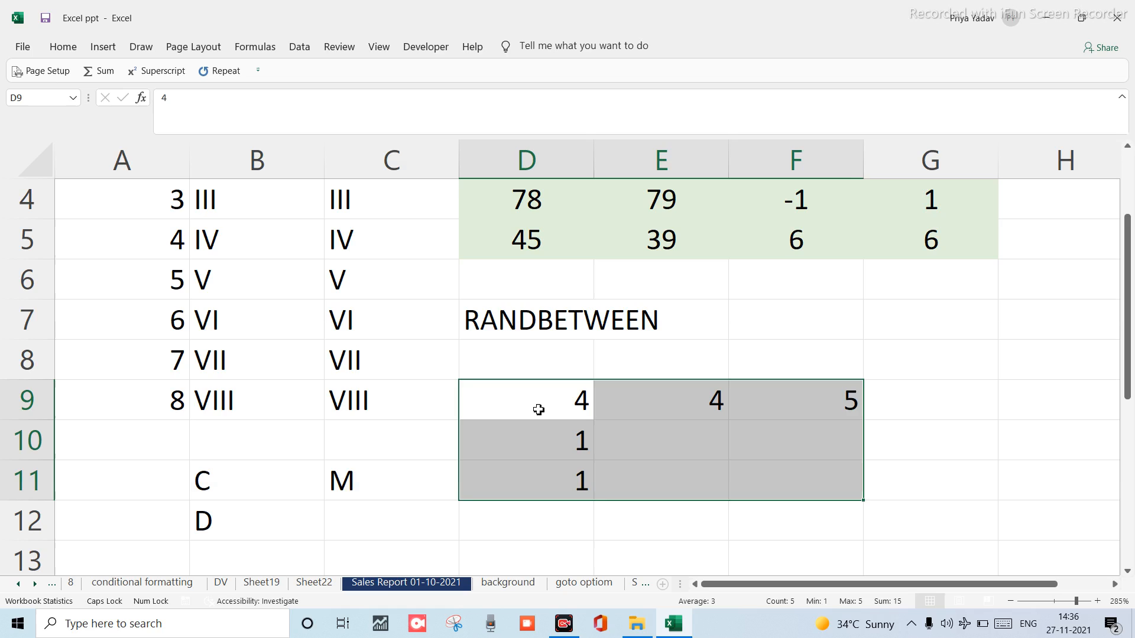
Fill the value 4 from D9 across to F9 and down through row 11 to cover D9:F11.
click(537, 406)
drag(594, 420, 864, 512)
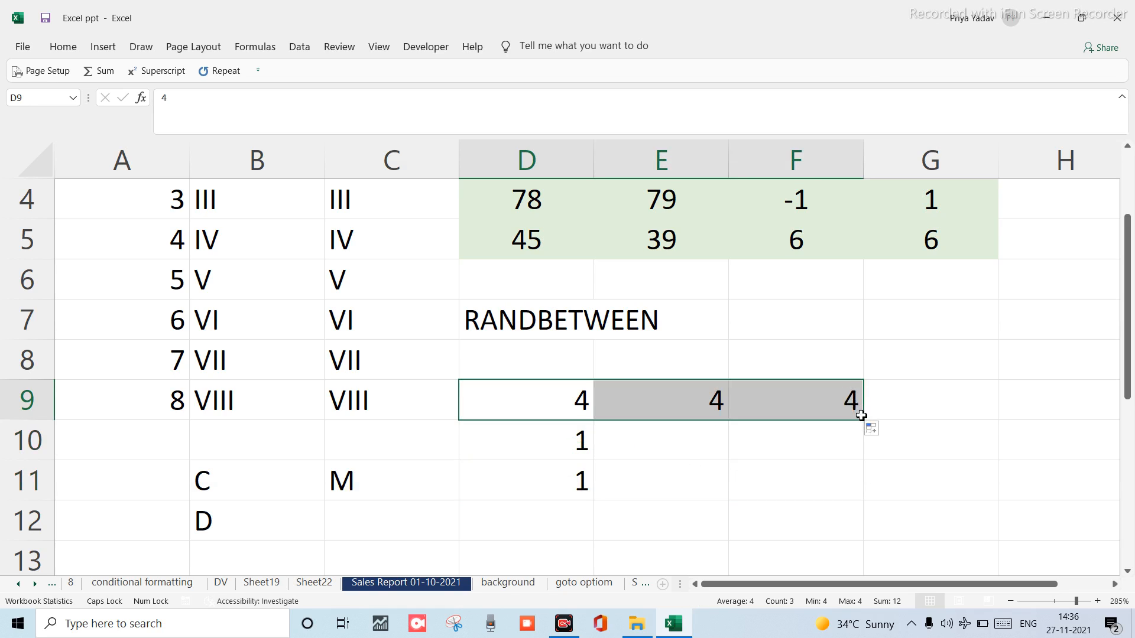
drag(863, 422, 863, 500)
Enter 1 in cell D10, and replace it with 4.
click(585, 423)
text(1)
key(Return)
click(585, 423)
text(4)
key(Return)
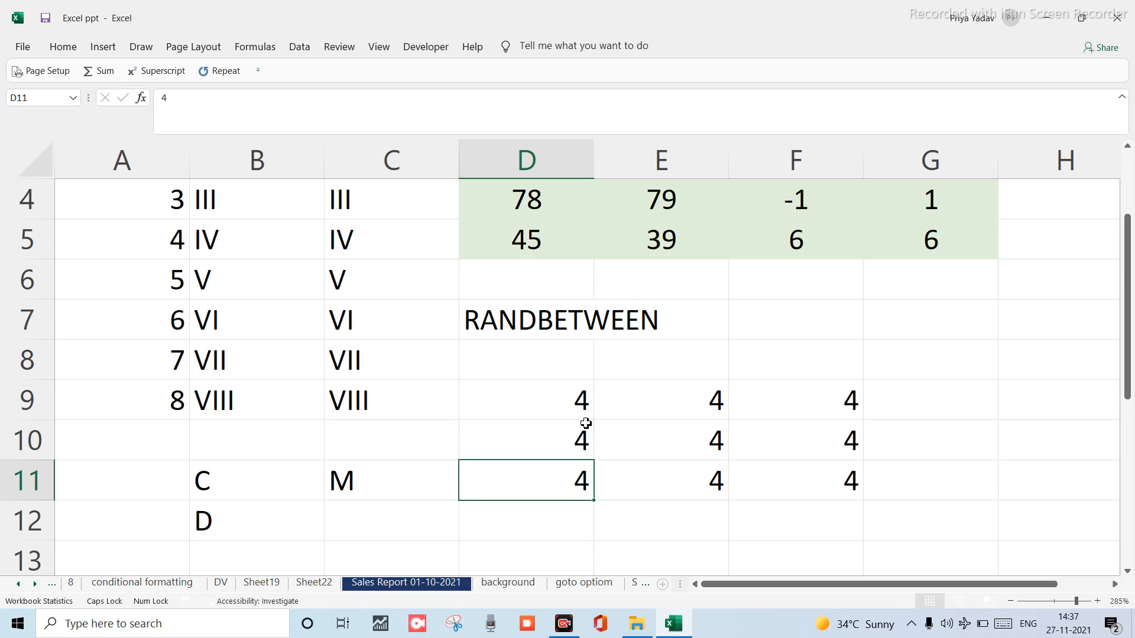
Change cell D10 to 44 and enter 444 in the neighbouring cell E10.
click(585, 423)
text(44)
key(Return)
key(Right)
key(Up)
text(444)
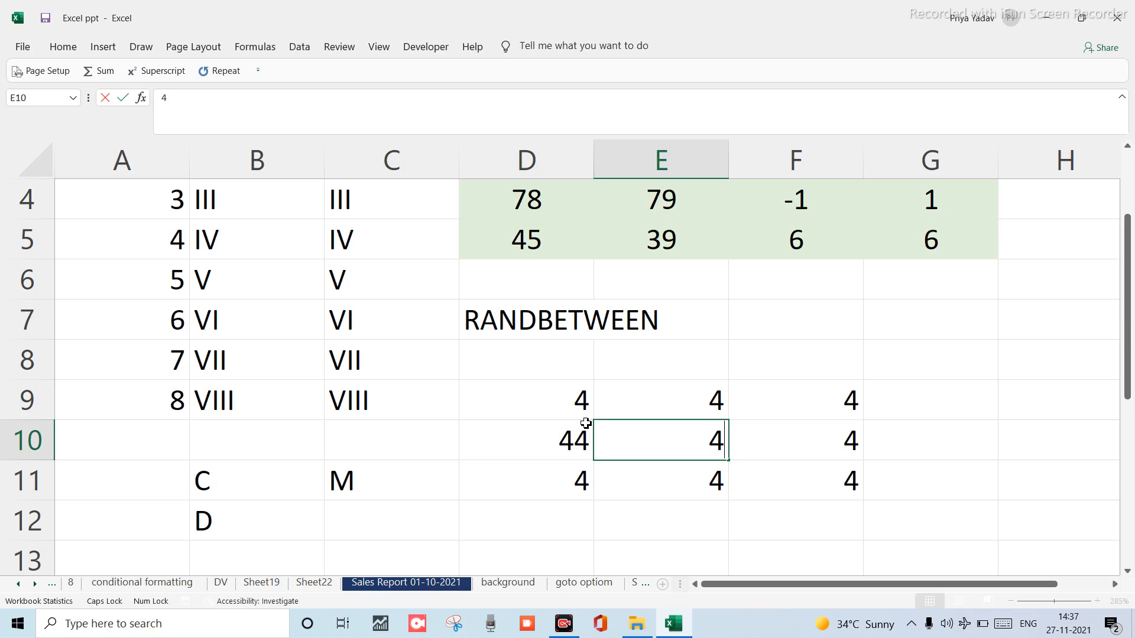
Enter 444 in cell E10.
key(Return)
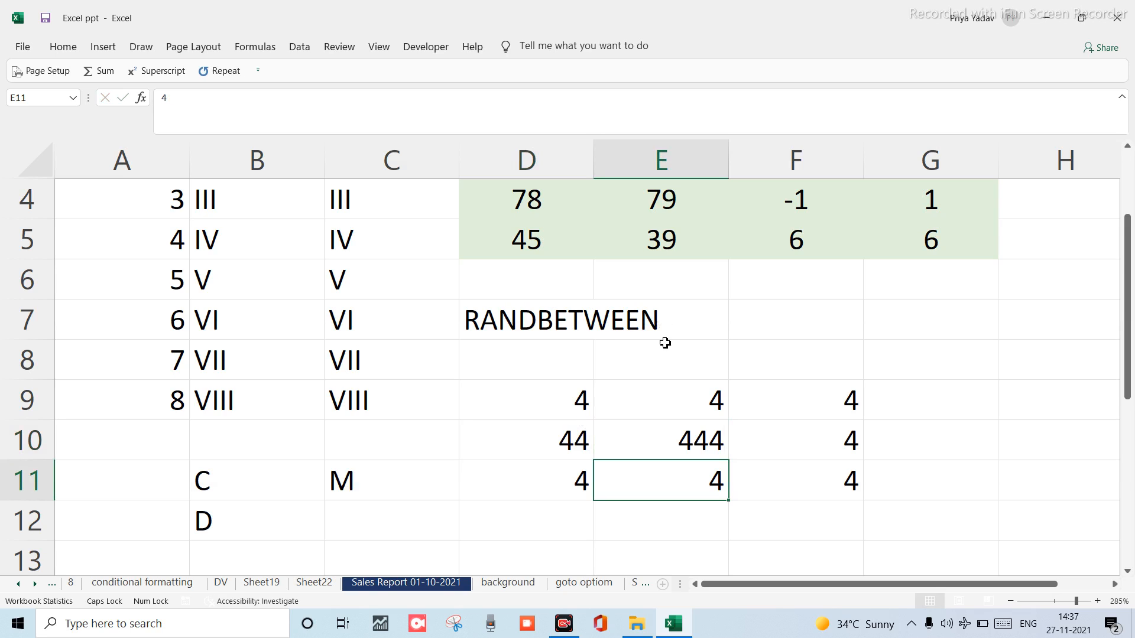
Paste the clipboard contents as Unicode Text over the number block D9:F11, accepting the size mismatch.
click(561, 387)
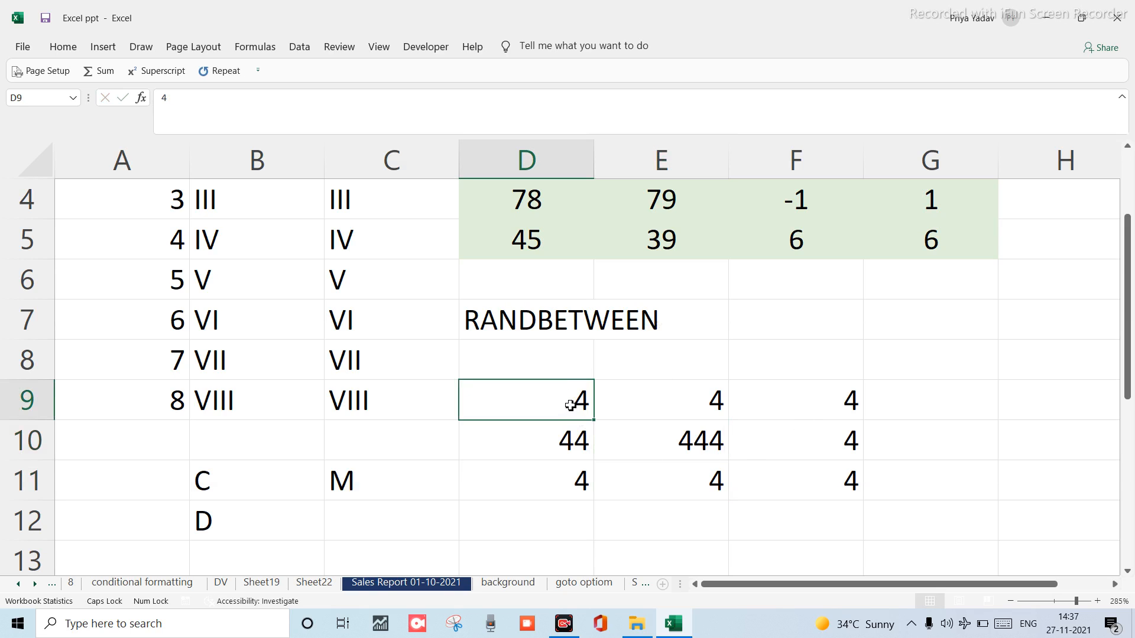
key(shift+Right)
key(shift+Right)
key(shift+Down)
key(shift+Down)
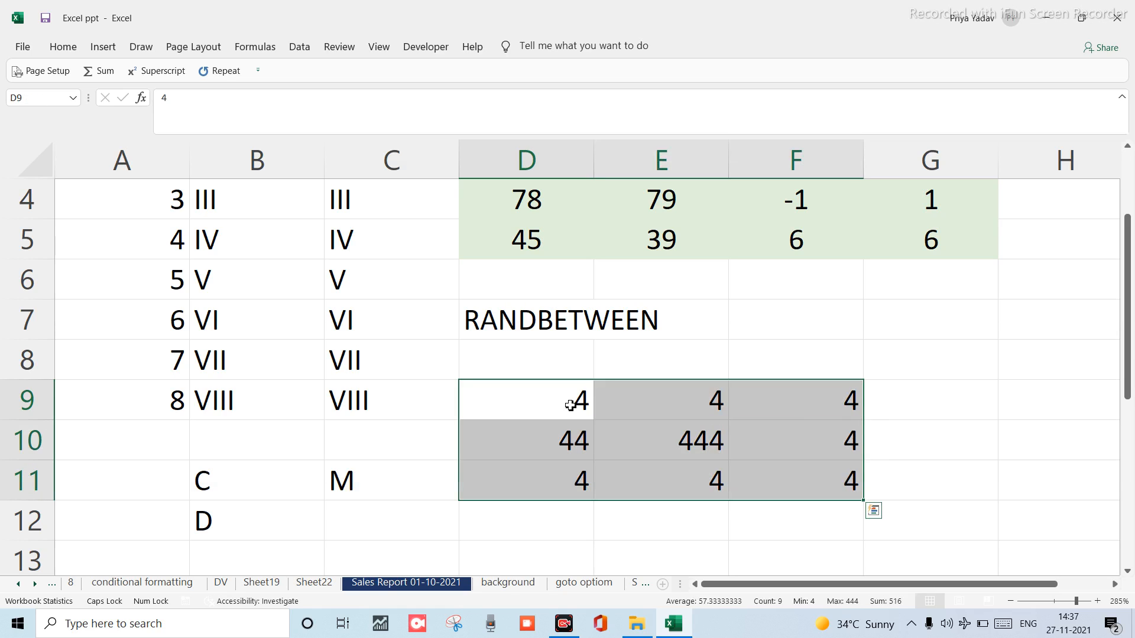
key(alt)
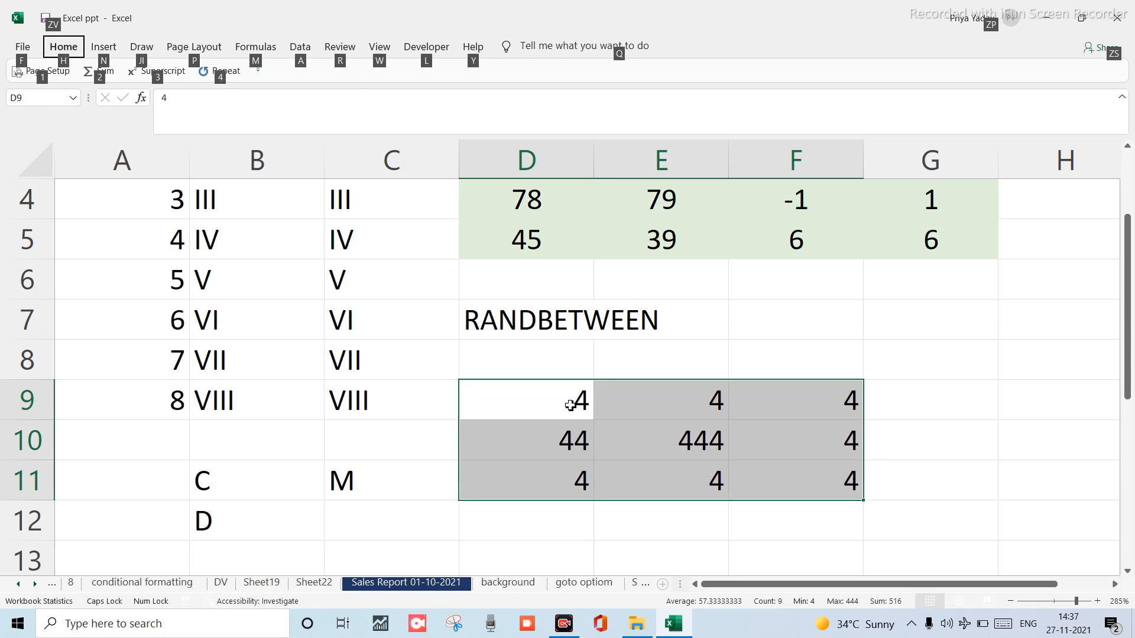
key(Escape)
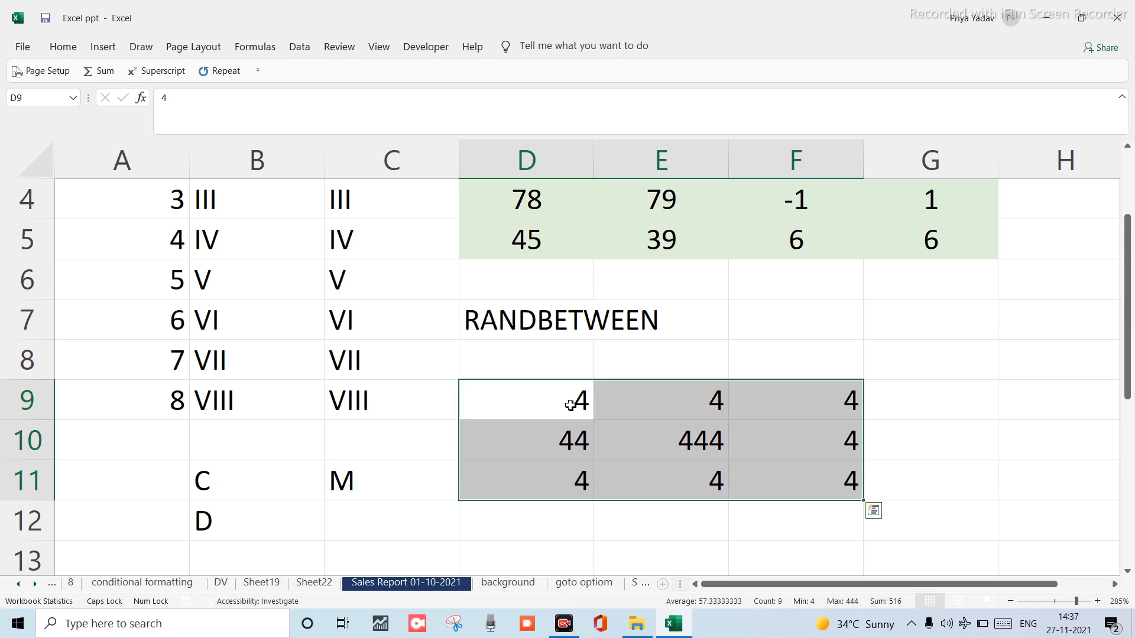
right_click(571, 405)
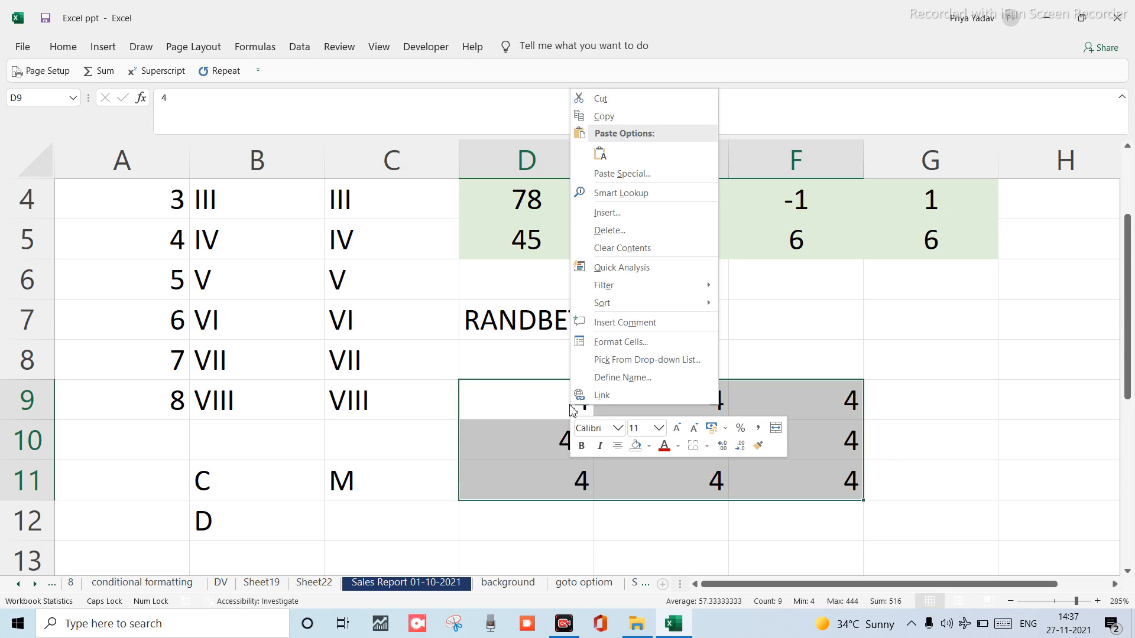
click(602, 171)
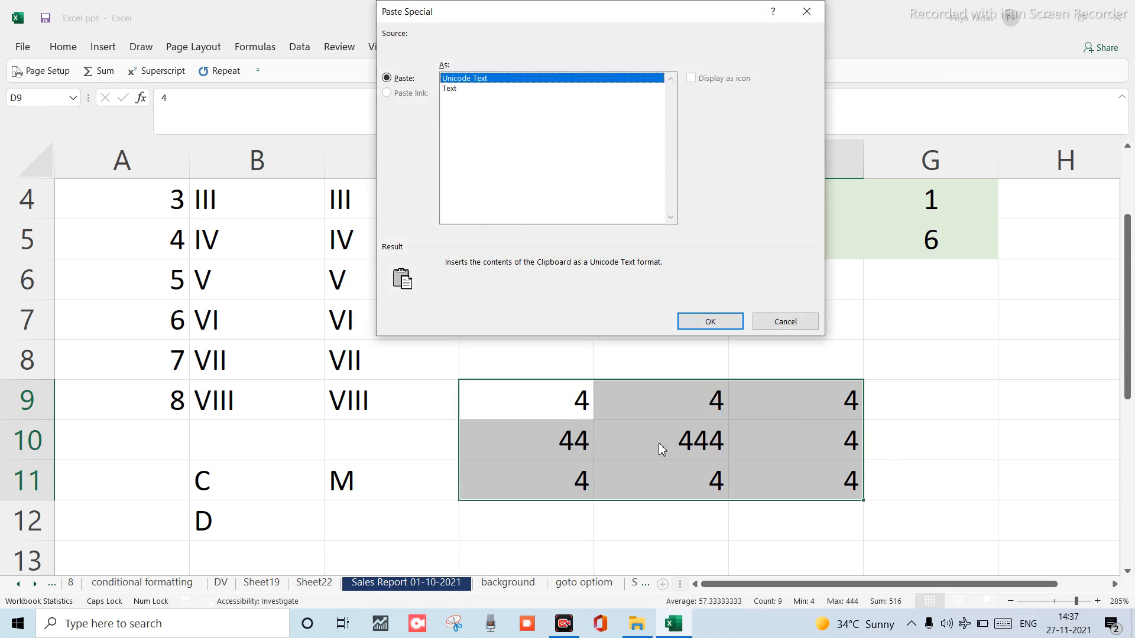
click(719, 329)
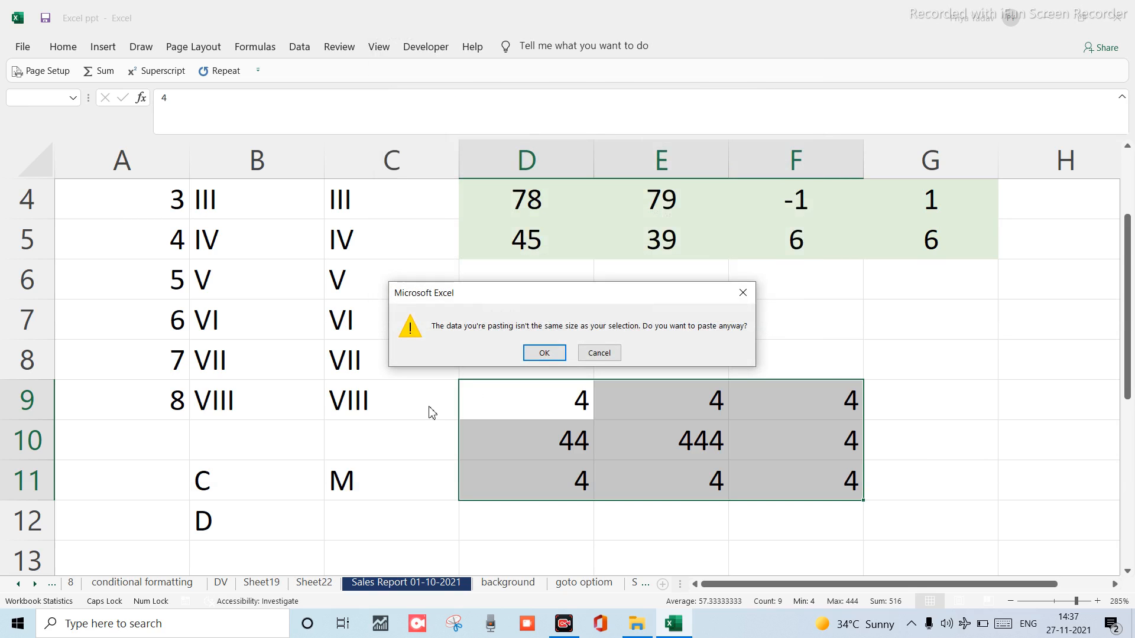
click(540, 353)
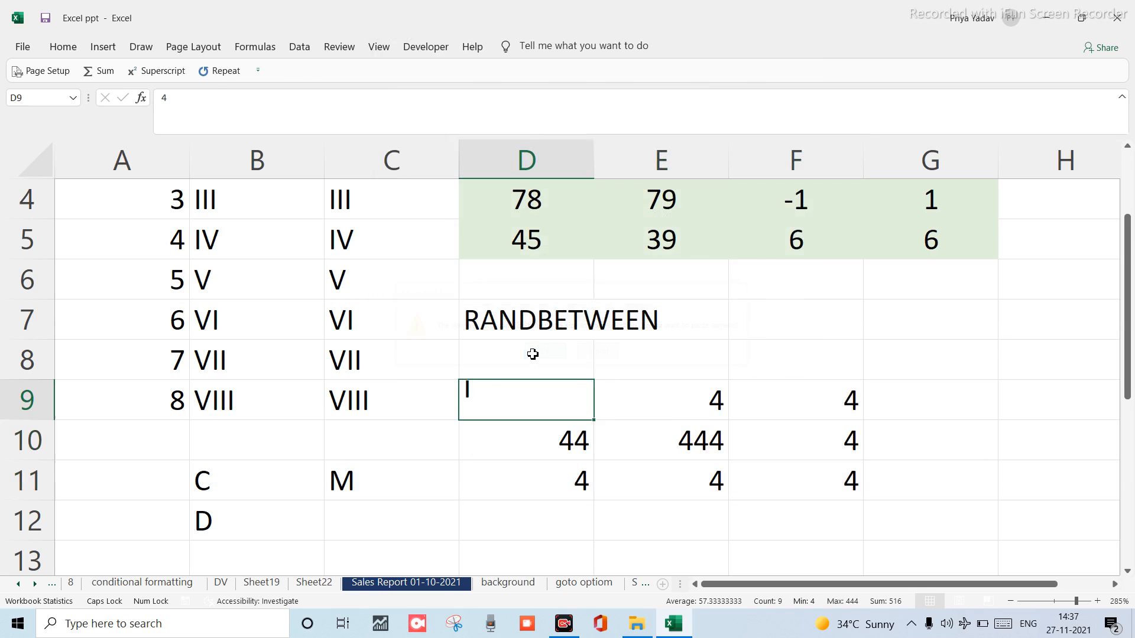
Replace the content of cell D9 with 45.
click(515, 516)
click(508, 399)
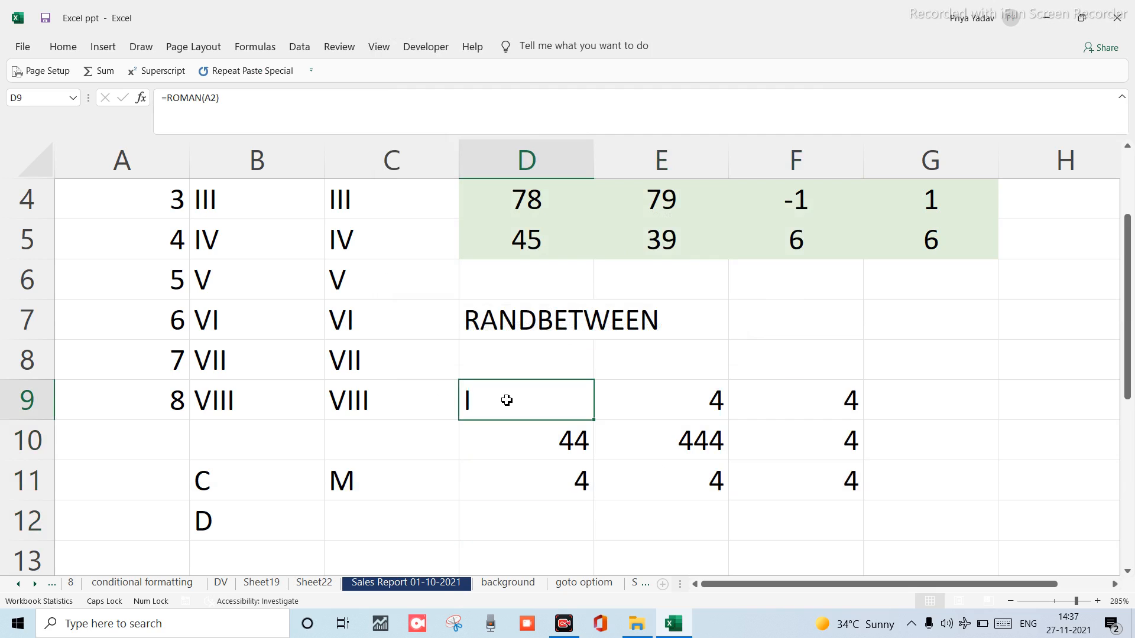
text(45)
key(Return)
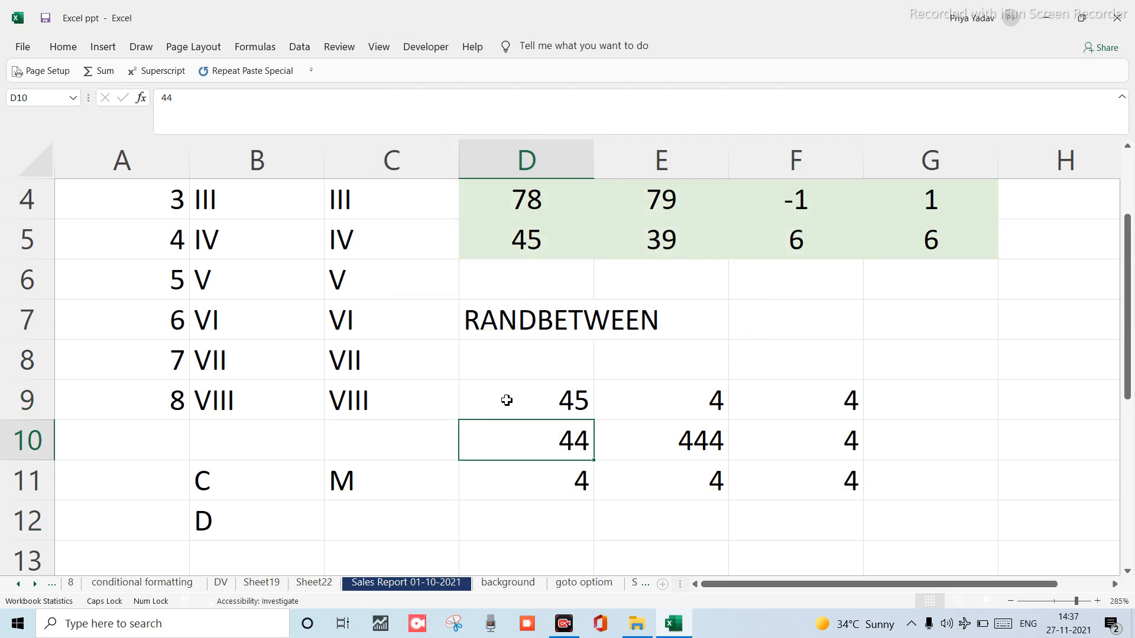
Enter the number 1515.5 in cell B13, below the letter D.
scroll(506, 401, down, 1)
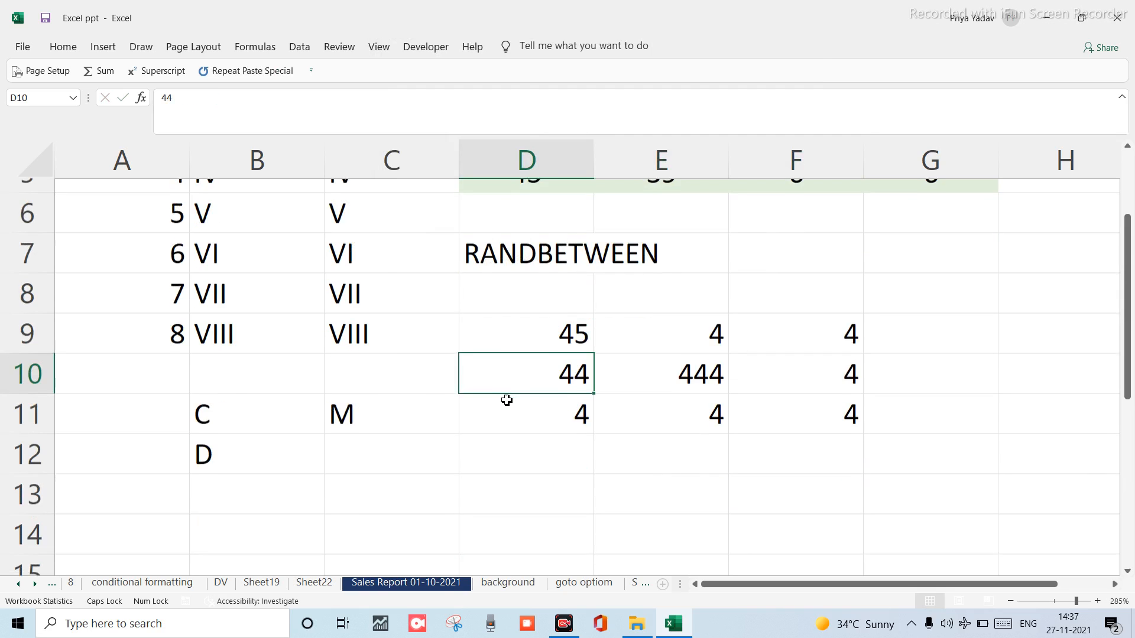
click(213, 442)
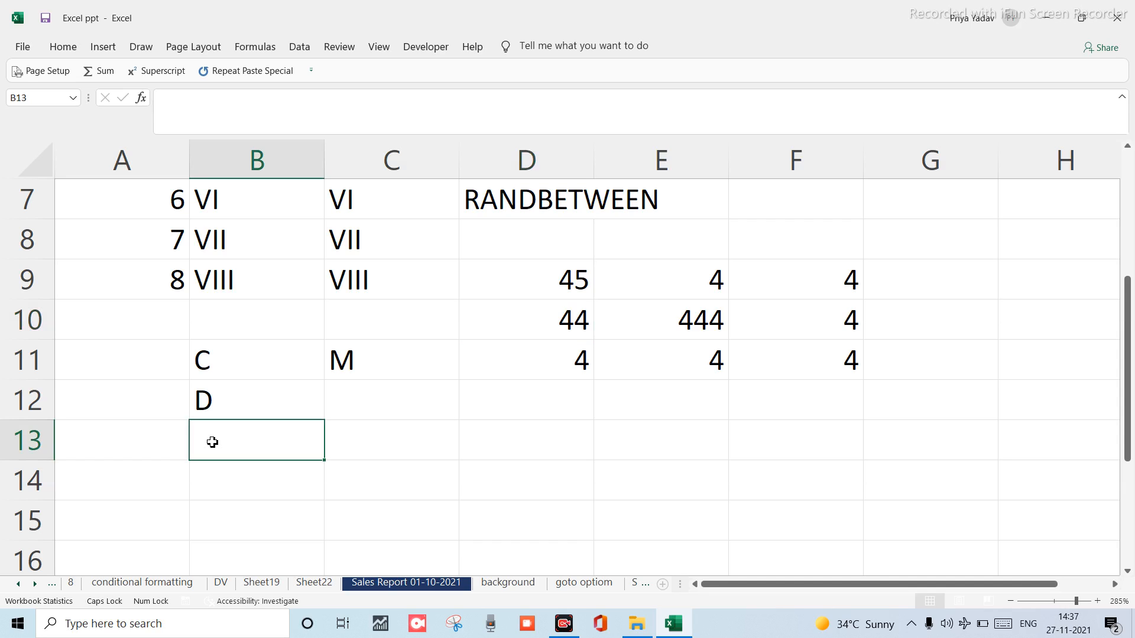
text(15)
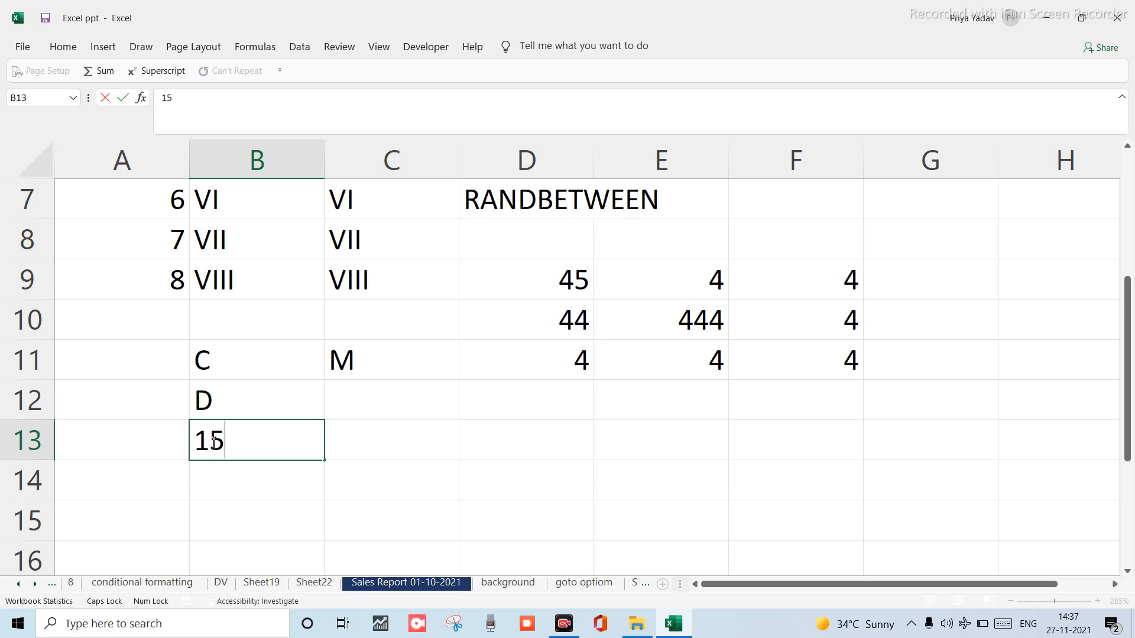
text(15.15)
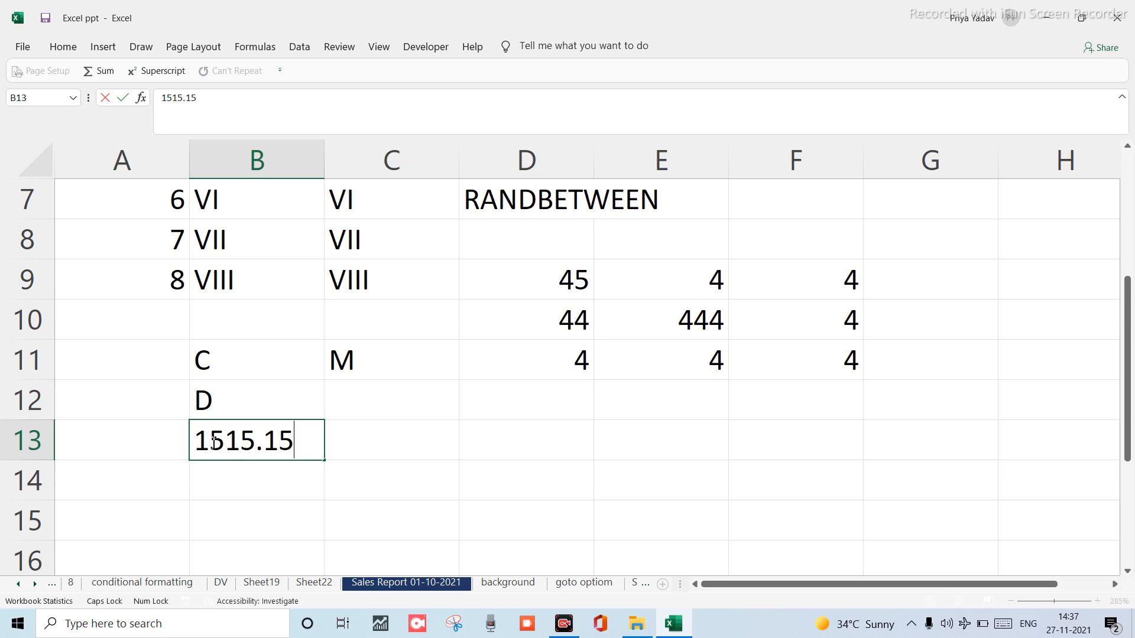
key(BackSpace)
key(BackSpace)
text(5)
key(Tab)
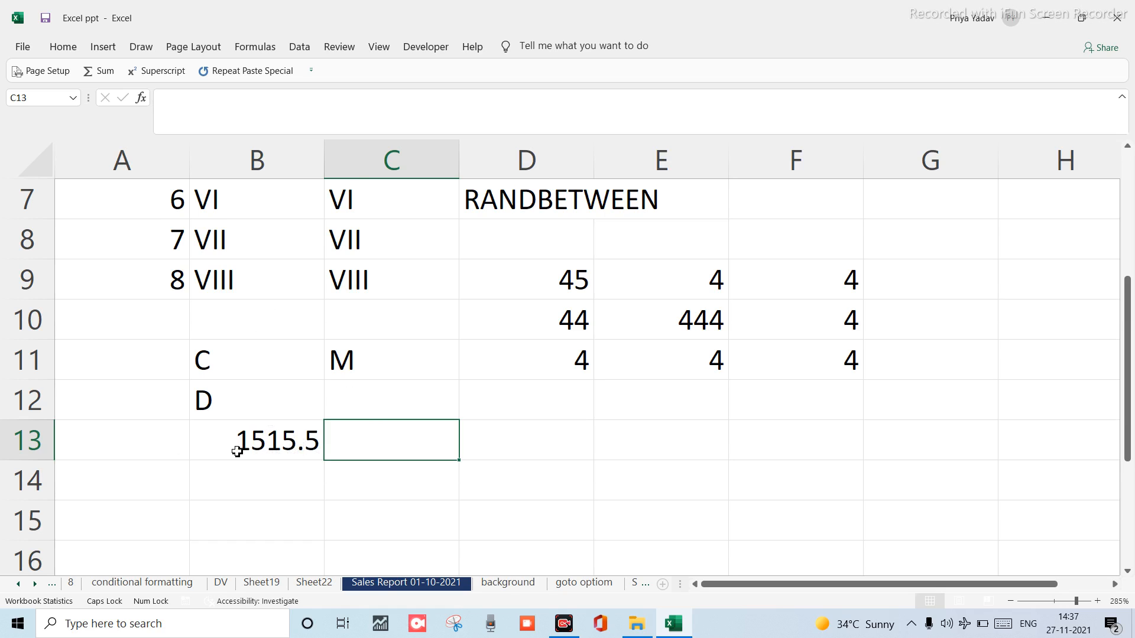
Enter the label ROUND in cell B14, below the number 1515.5.
scroll(235, 446, down, 1)
click(271, 416)
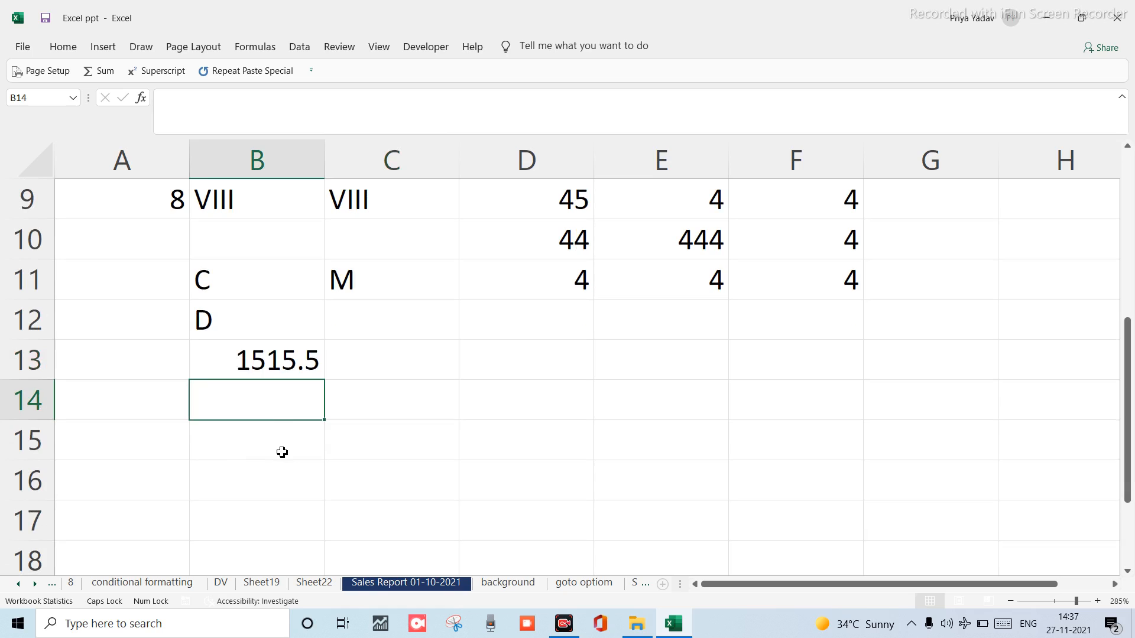
text(rOU)
key(BackSpace)
key(BackSpace)
key(BackSpace)
text(ROUND)
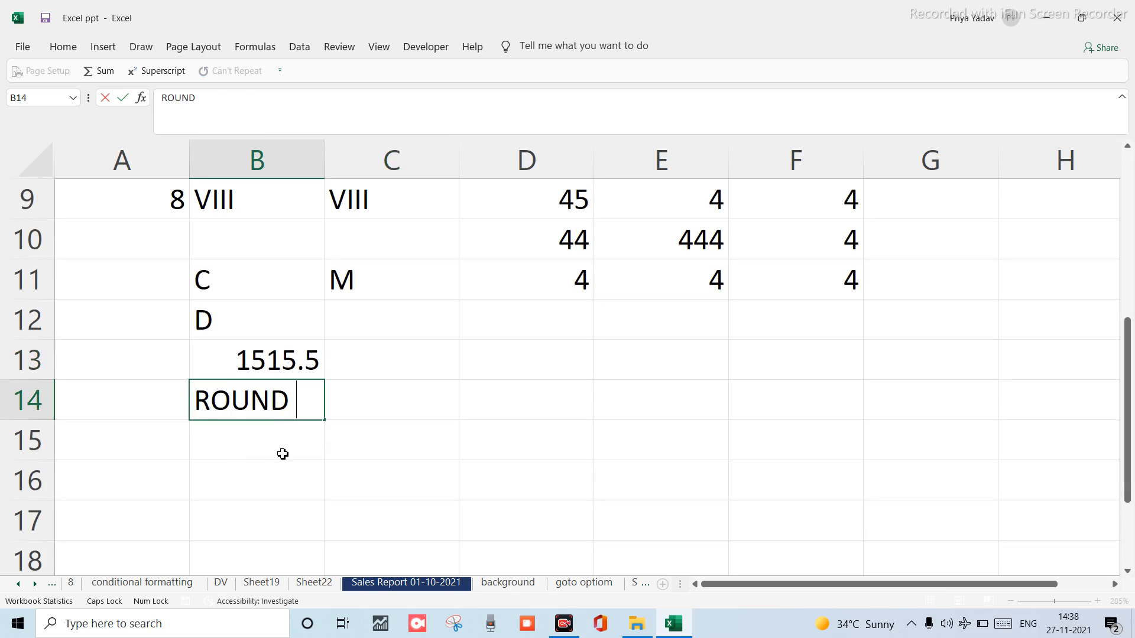
key(Tab)
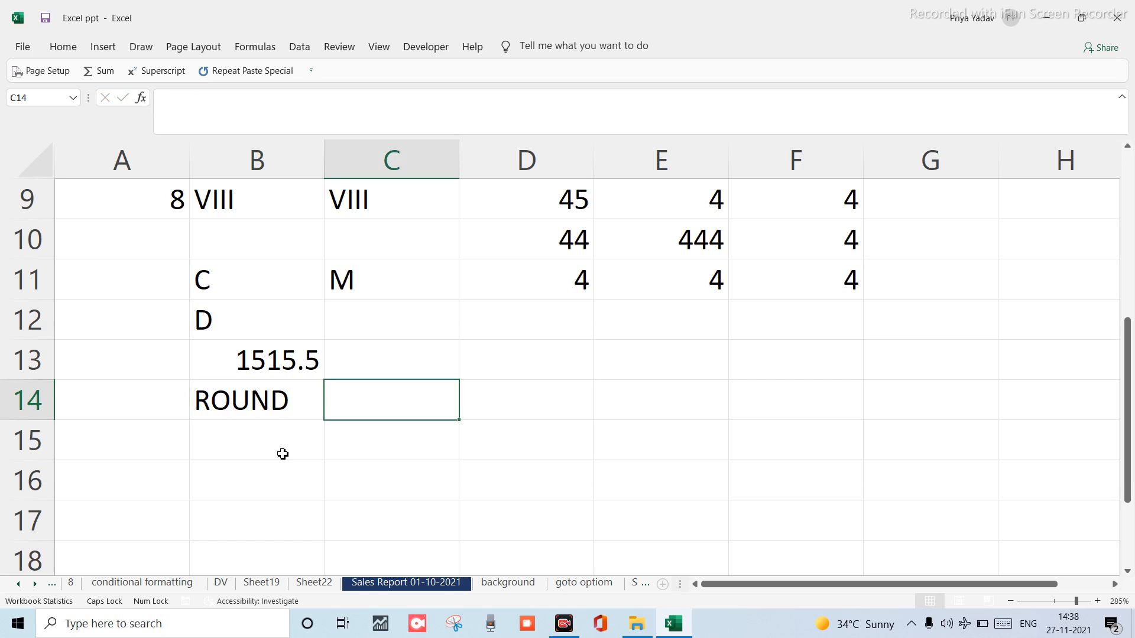
Enter the sample number 15.15 in cell B16.
click(264, 488)
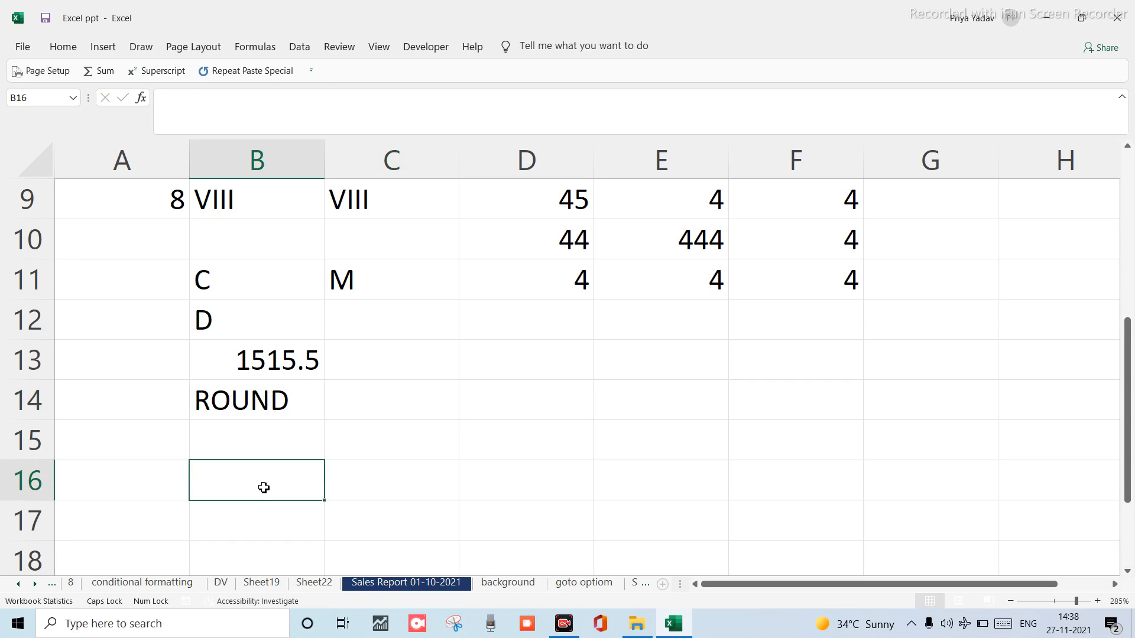
text(15)
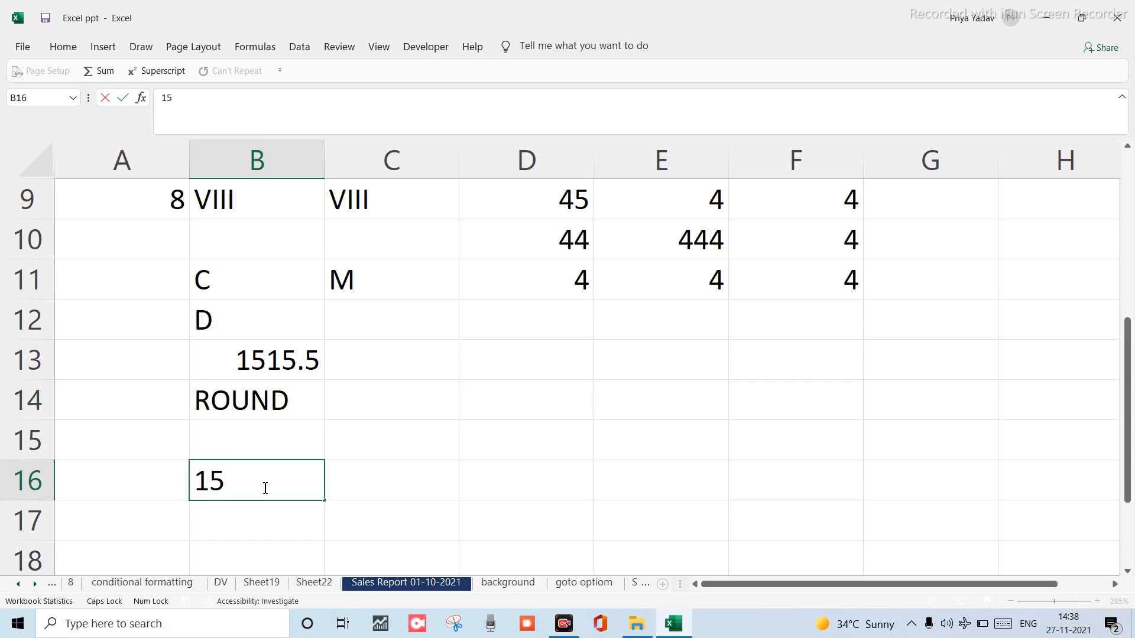
text(.15)
key(Tab)
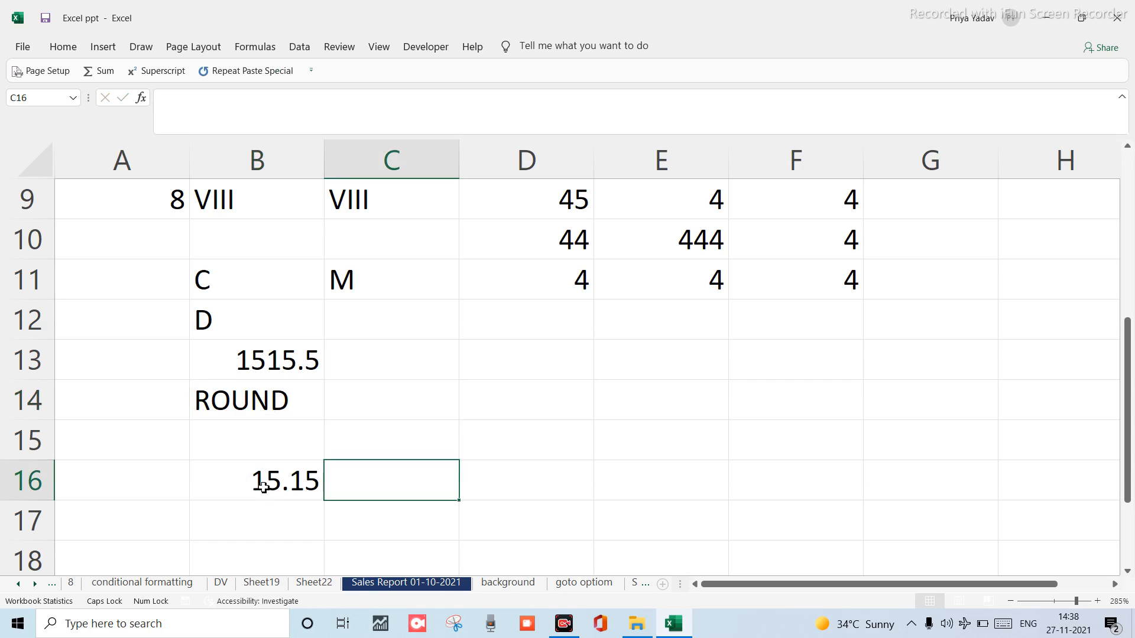
Round the number in B16 to 0 digits with the formula =ROUND(B16,0) in cell C16.
text(=)
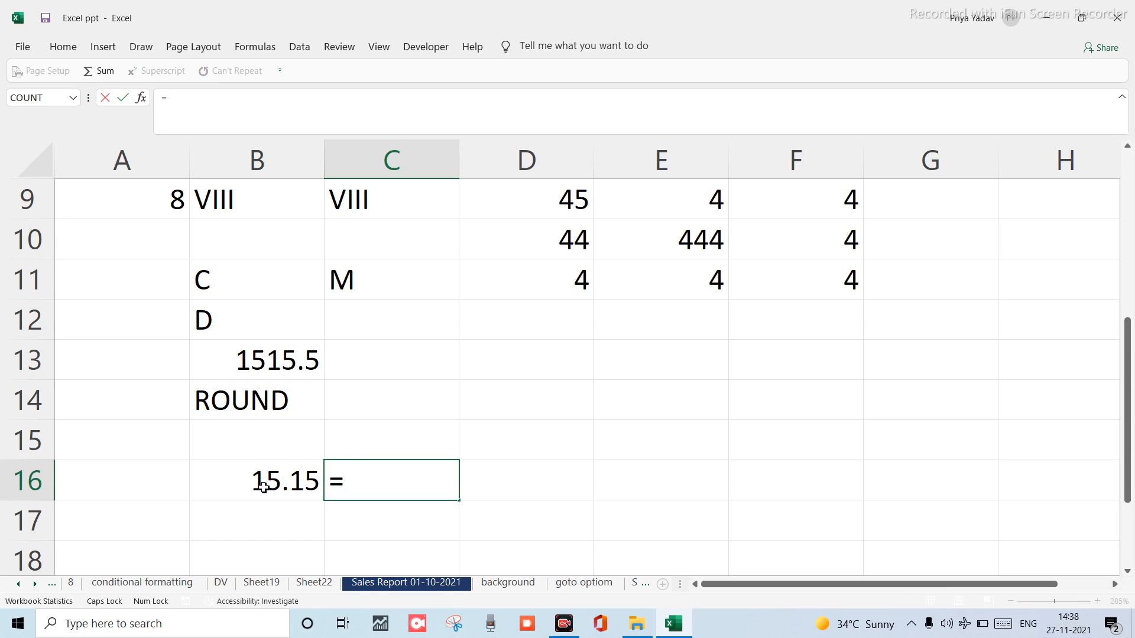
text(ROUND)
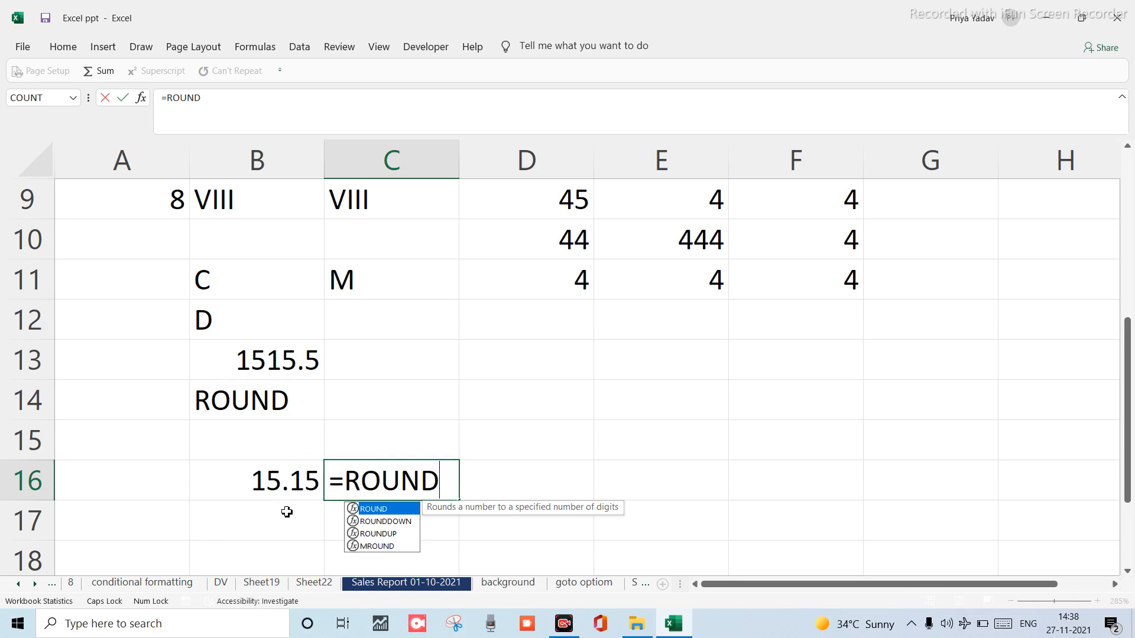
text(()
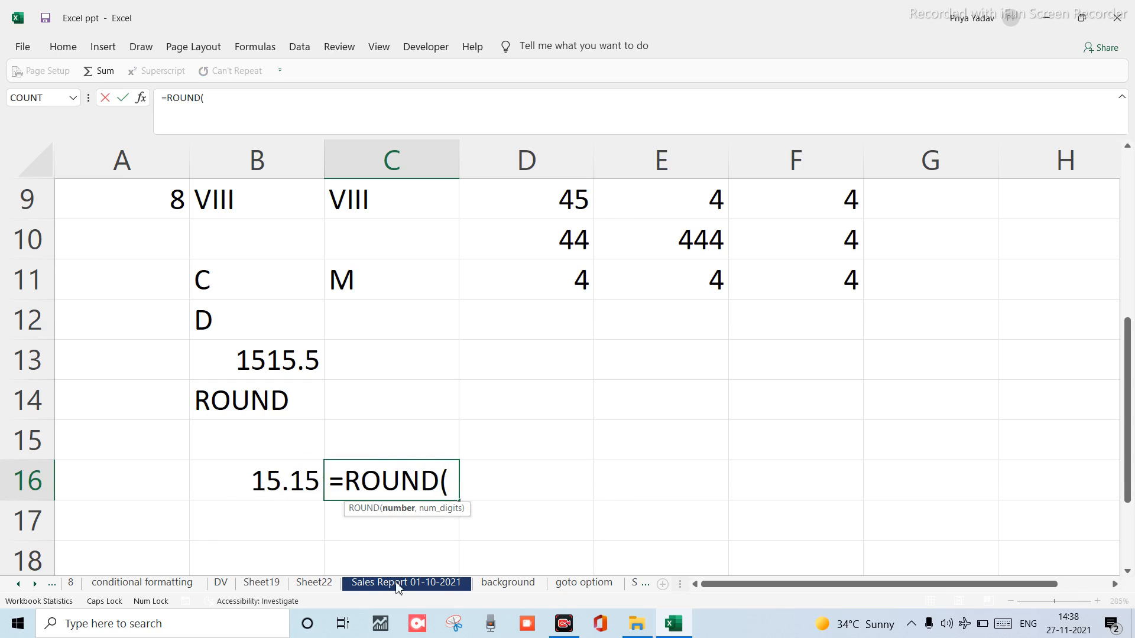
click(284, 490)
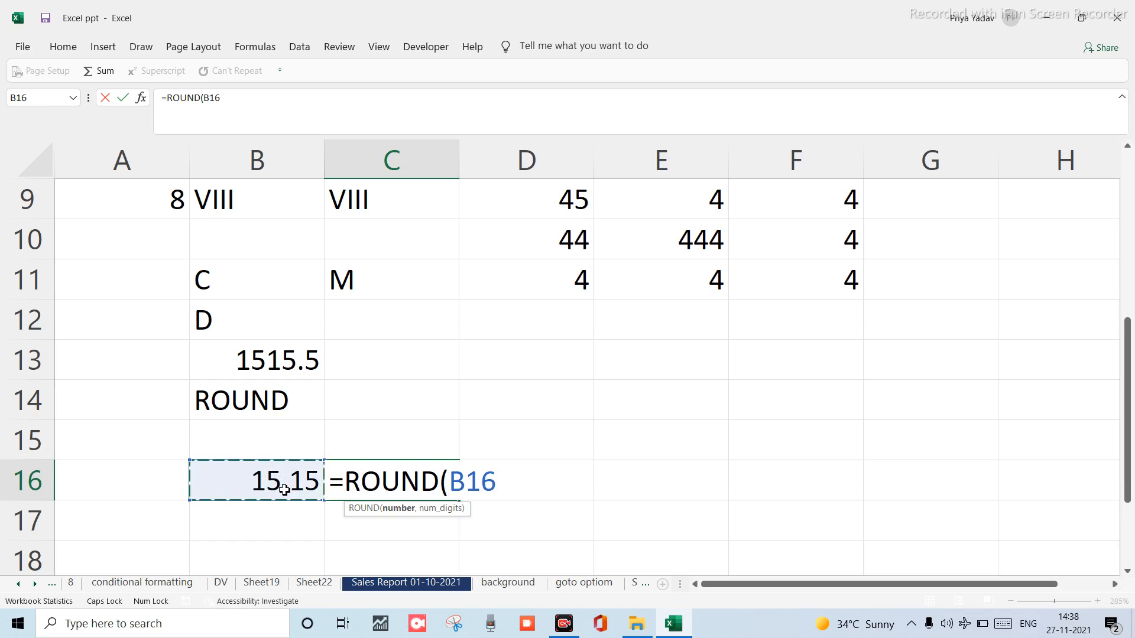
text(,0)
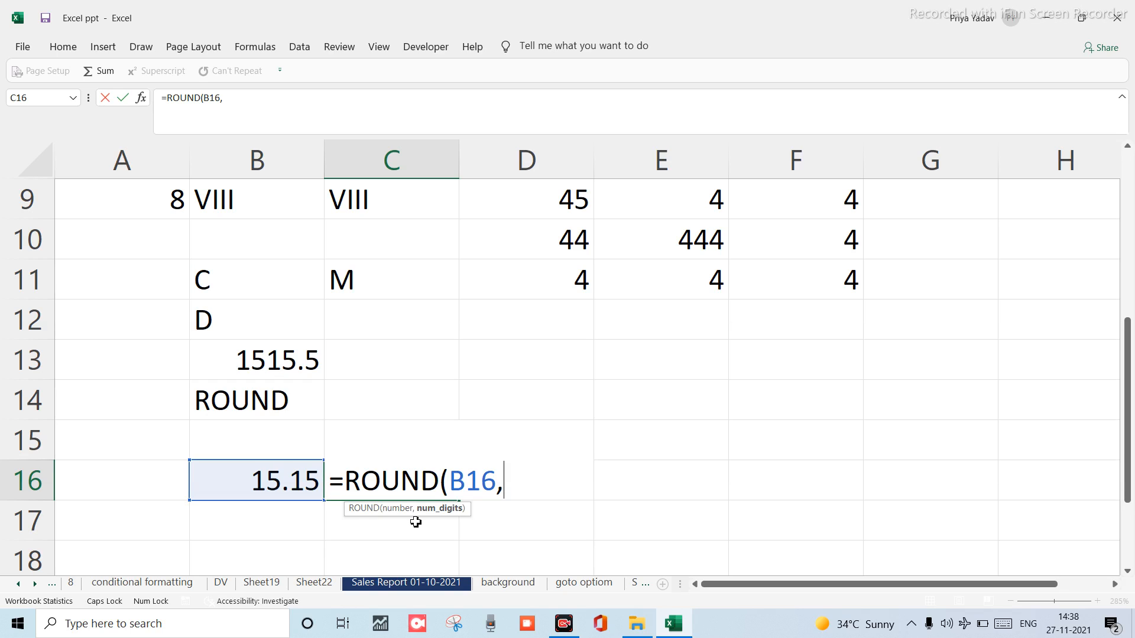
text(0))
key(Return)
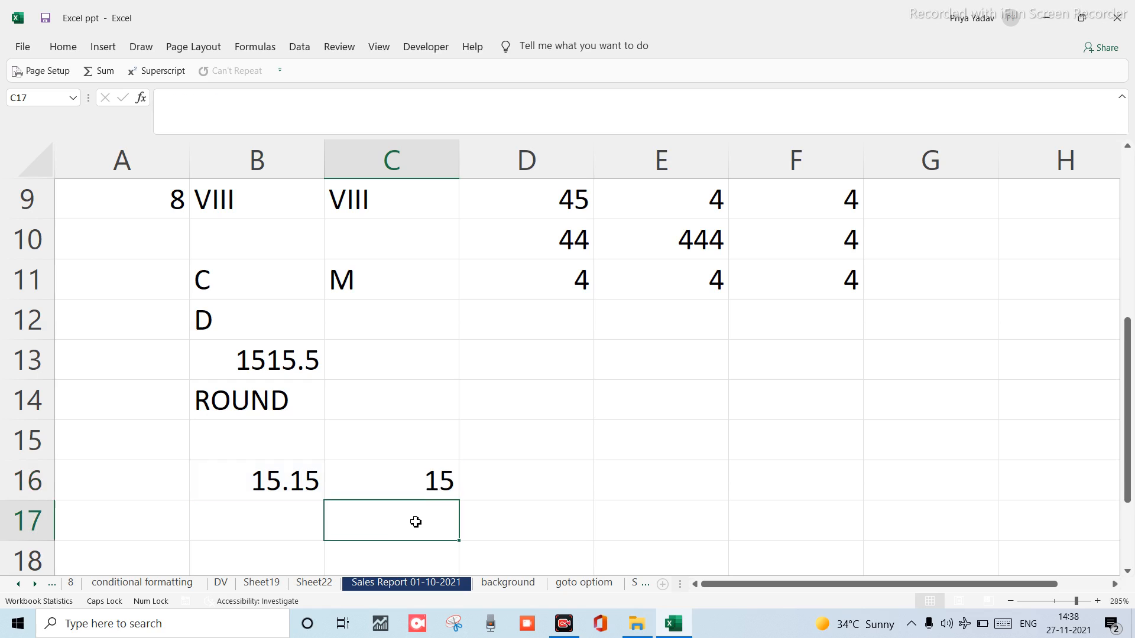
Enter the digit counts 0, -1, -2, -3 and -4 as headings in cells C15 through G15.
scroll(324, 496, down, 1)
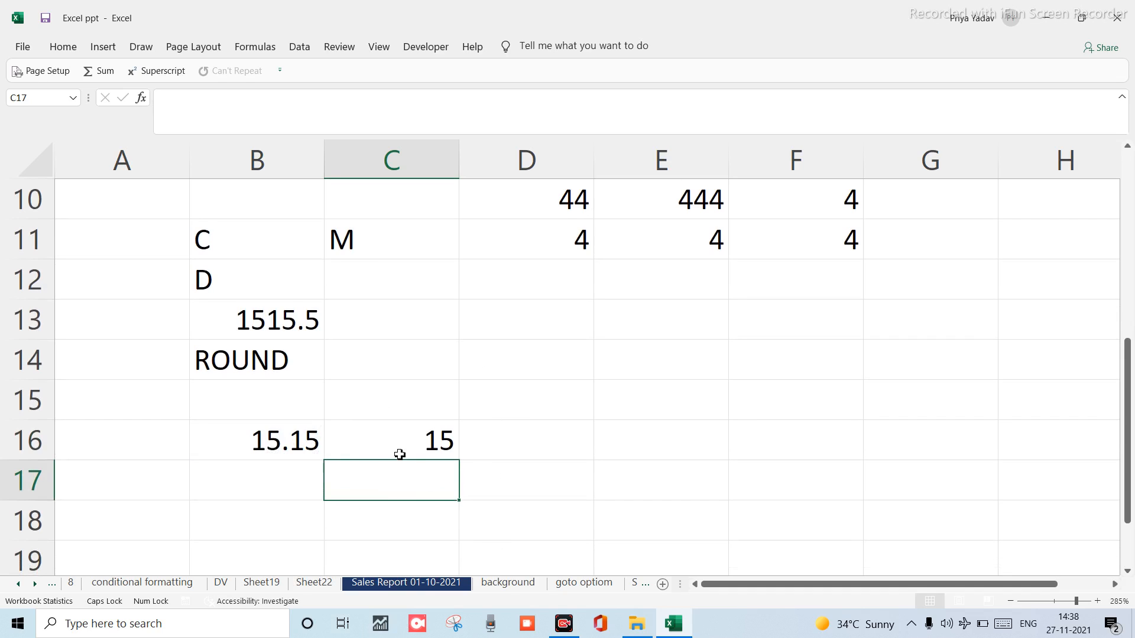
click(372, 458)
click(375, 499)
click(431, 411)
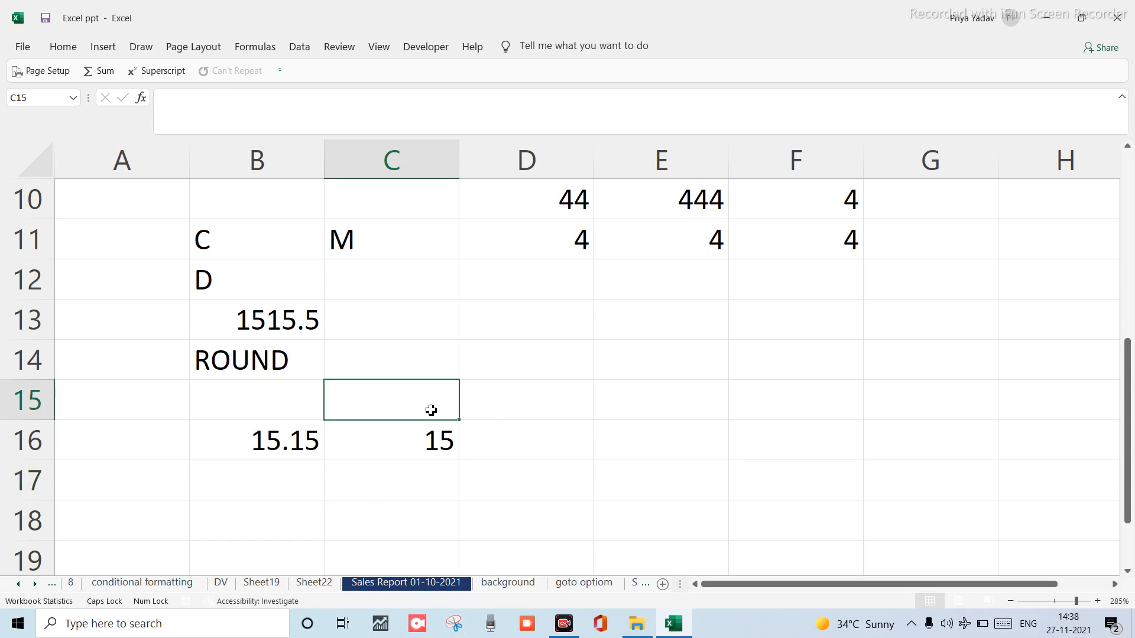
text(0)
key(Tab)
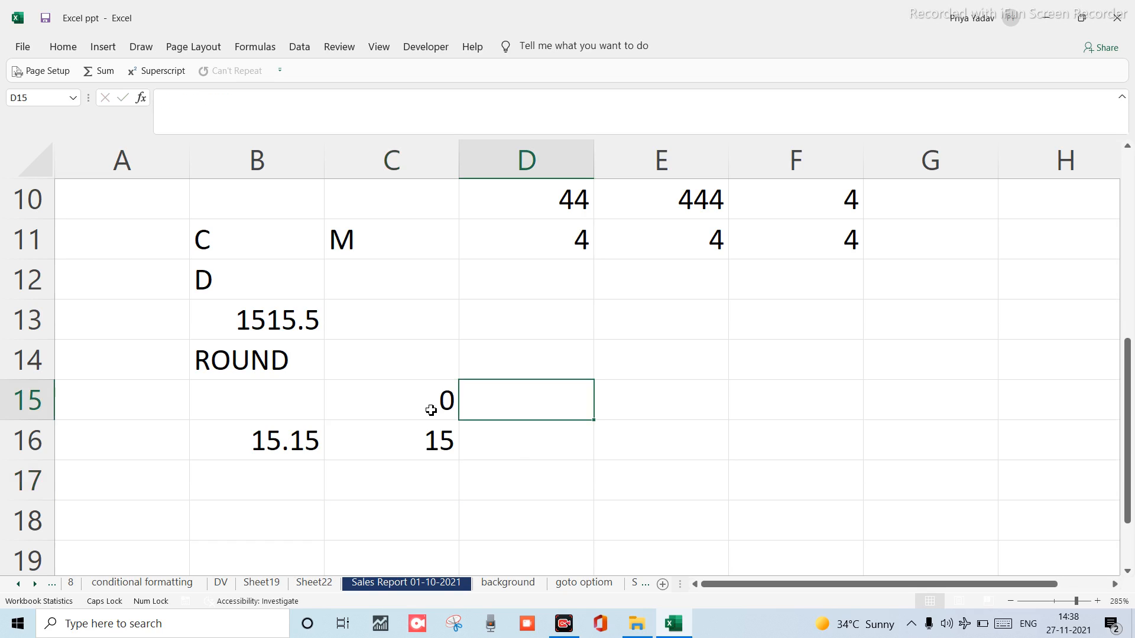
text(-1)
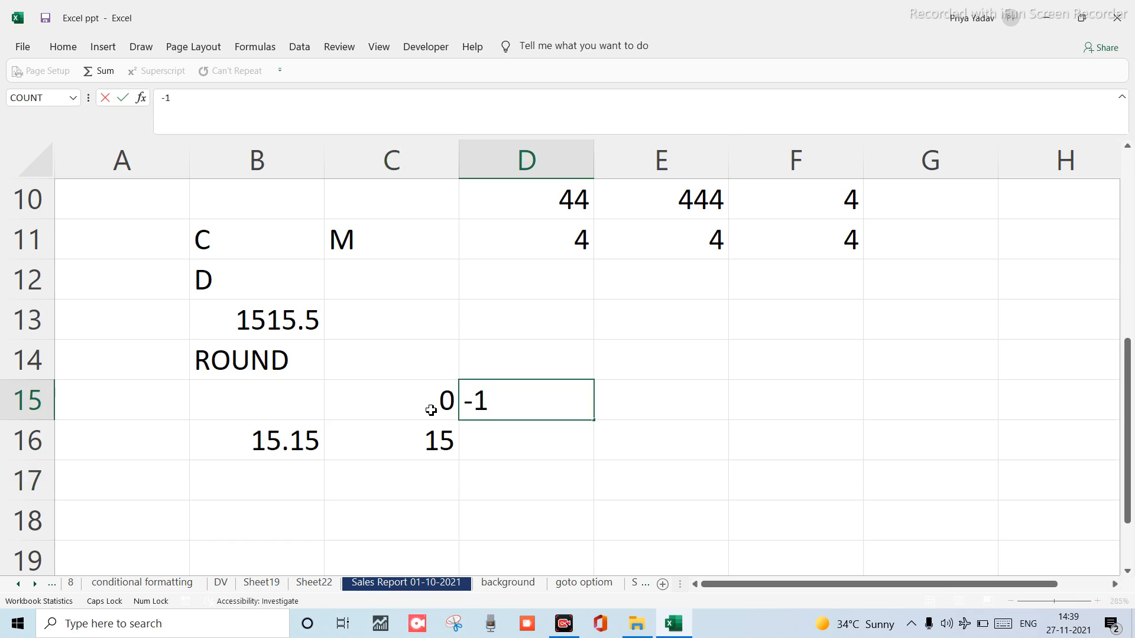
key(Tab)
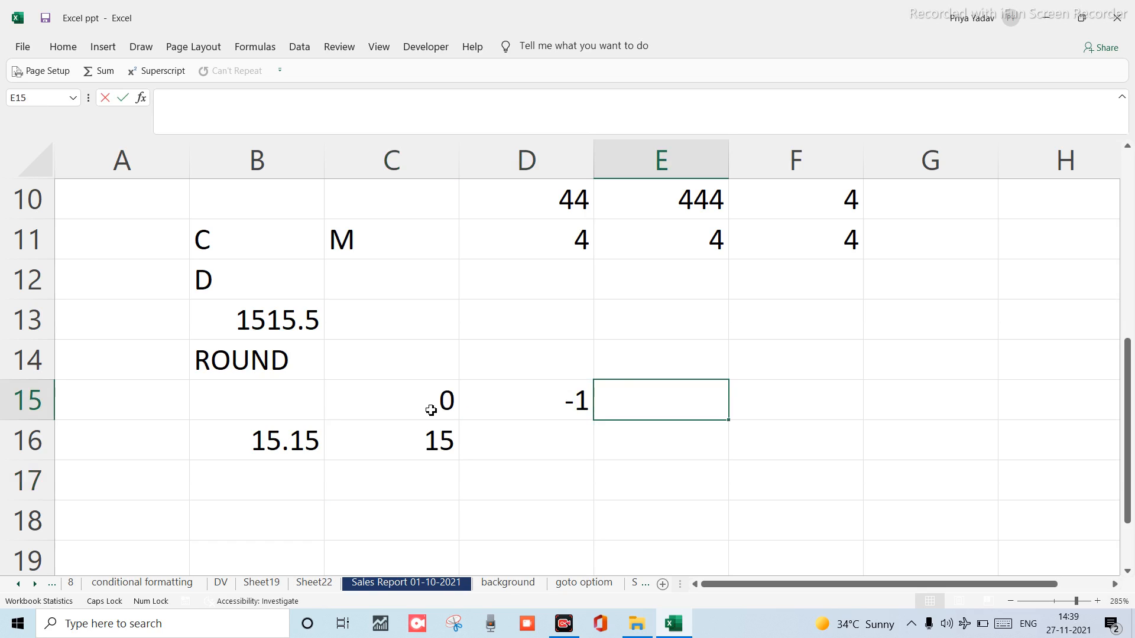
text(-2)
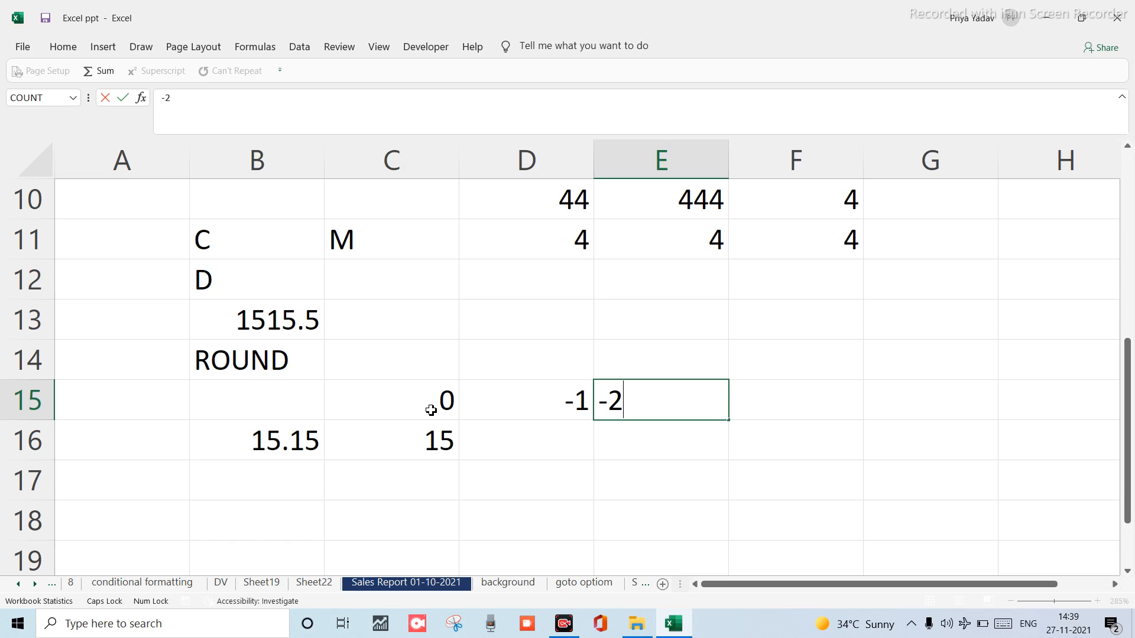
key(Tab)
text(-3)
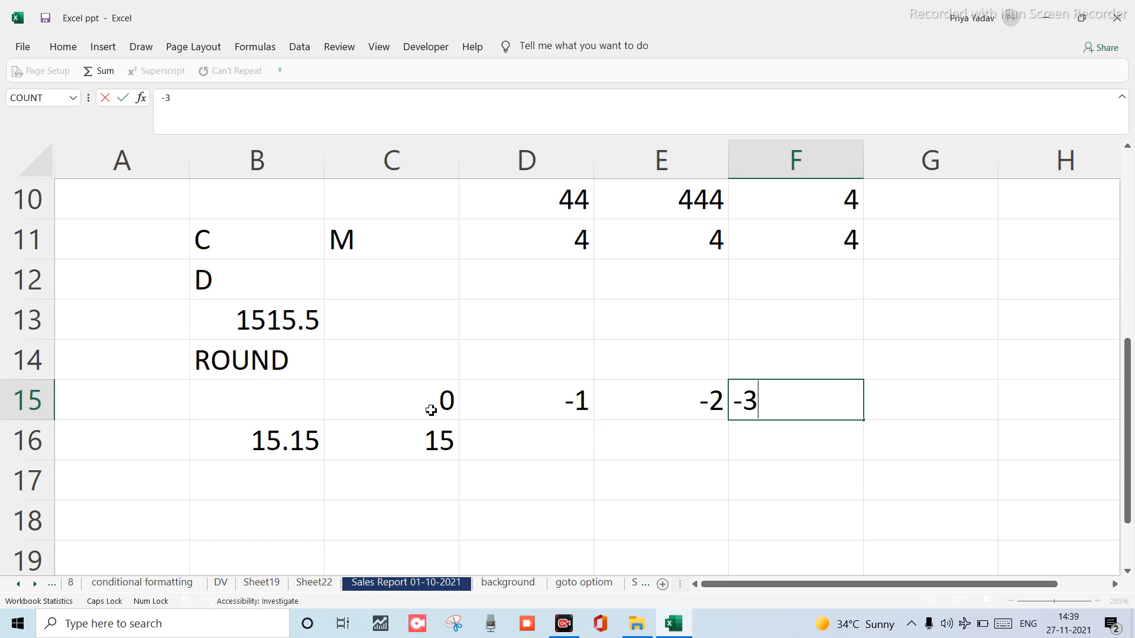
key(Tab)
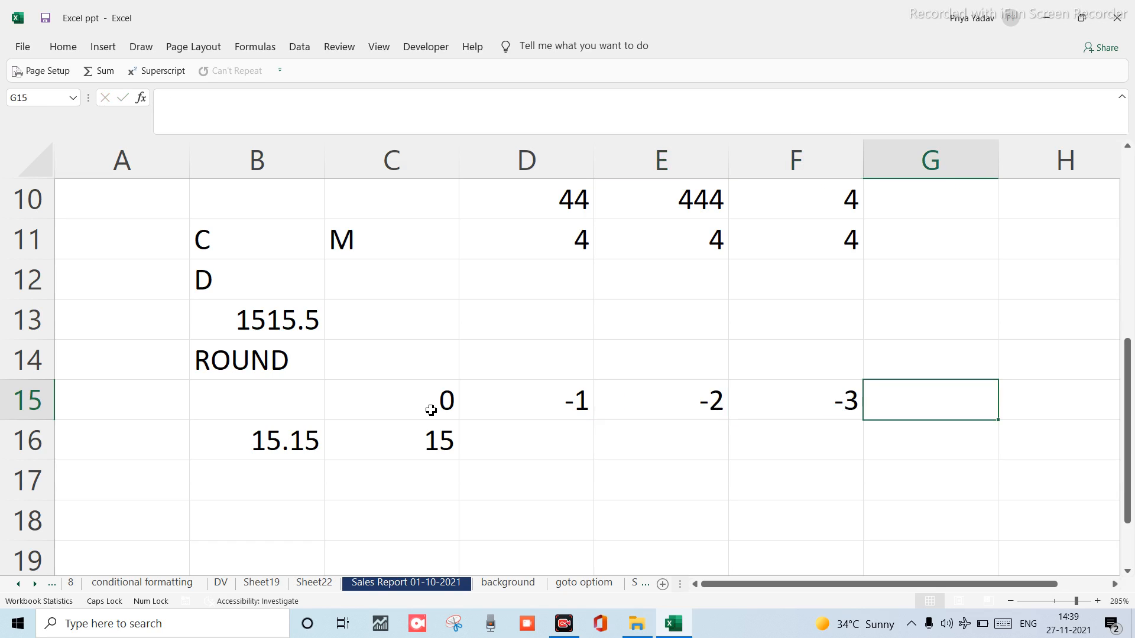
text(-4)
key(Return)
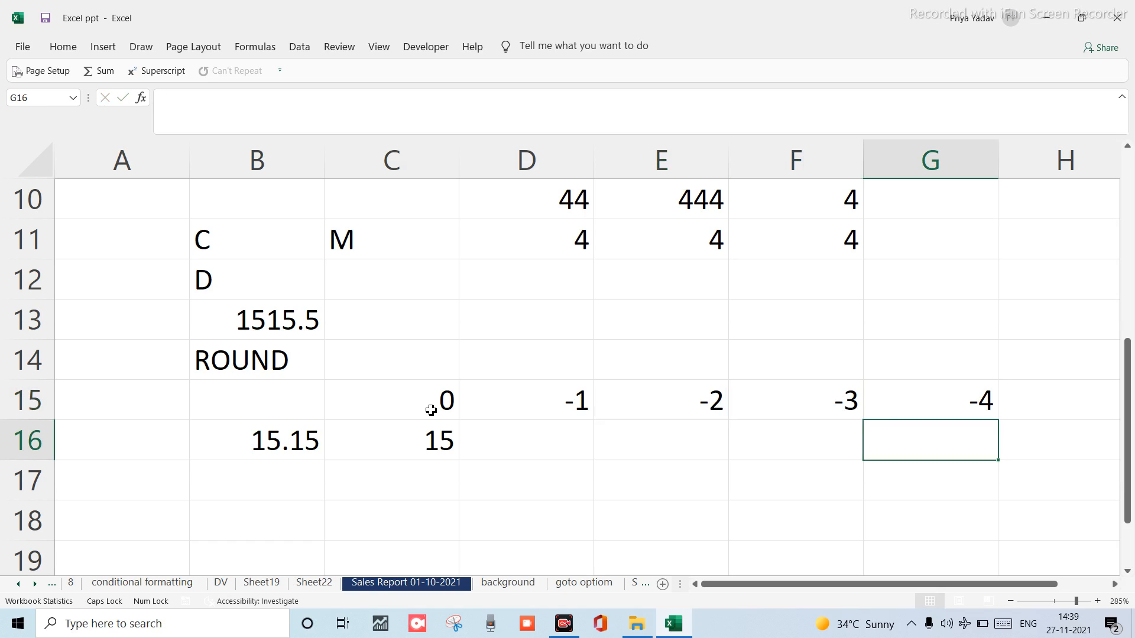
Round the number in B16 to -1 digits with the formula =ROUND(B16,-1) in cell D16.
click(550, 439)
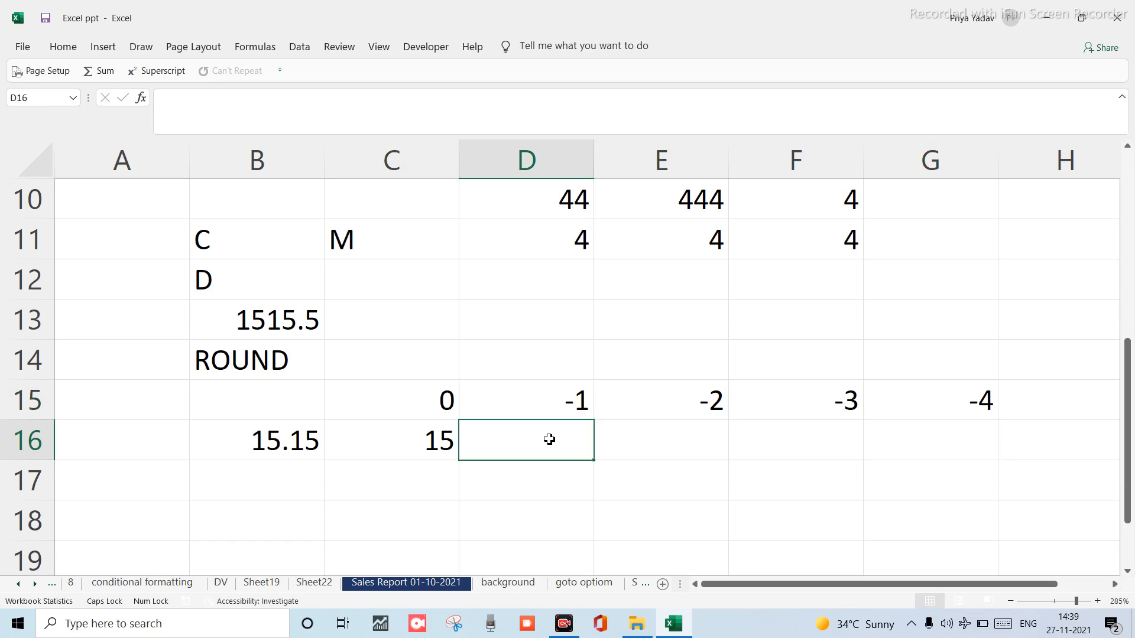
click(435, 442)
click(504, 438)
text(=ROUND)
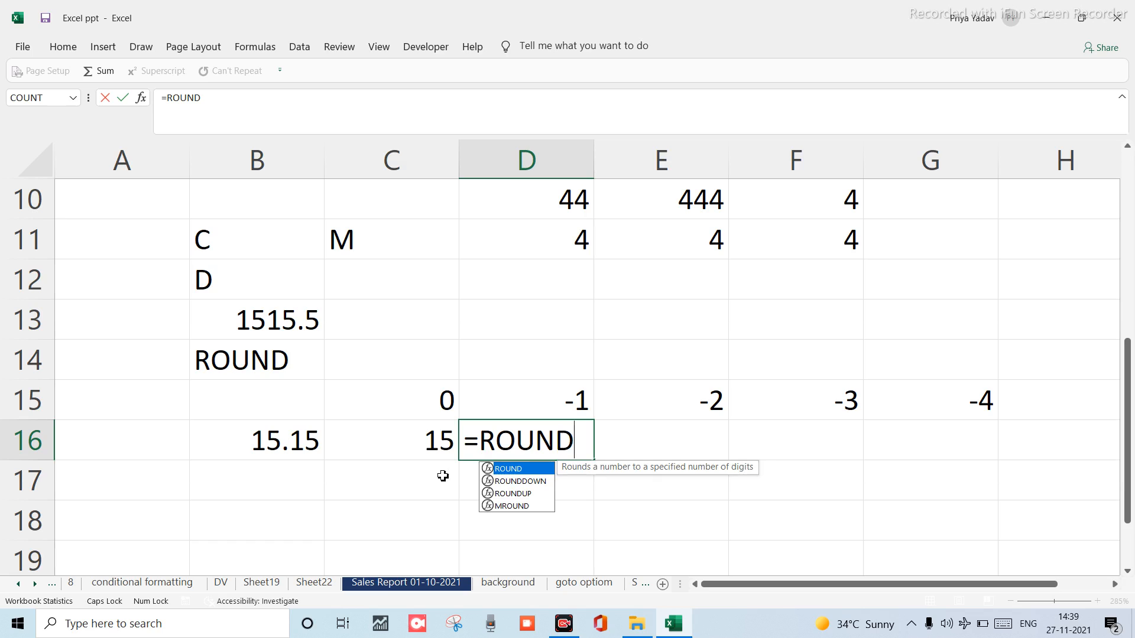
text(()
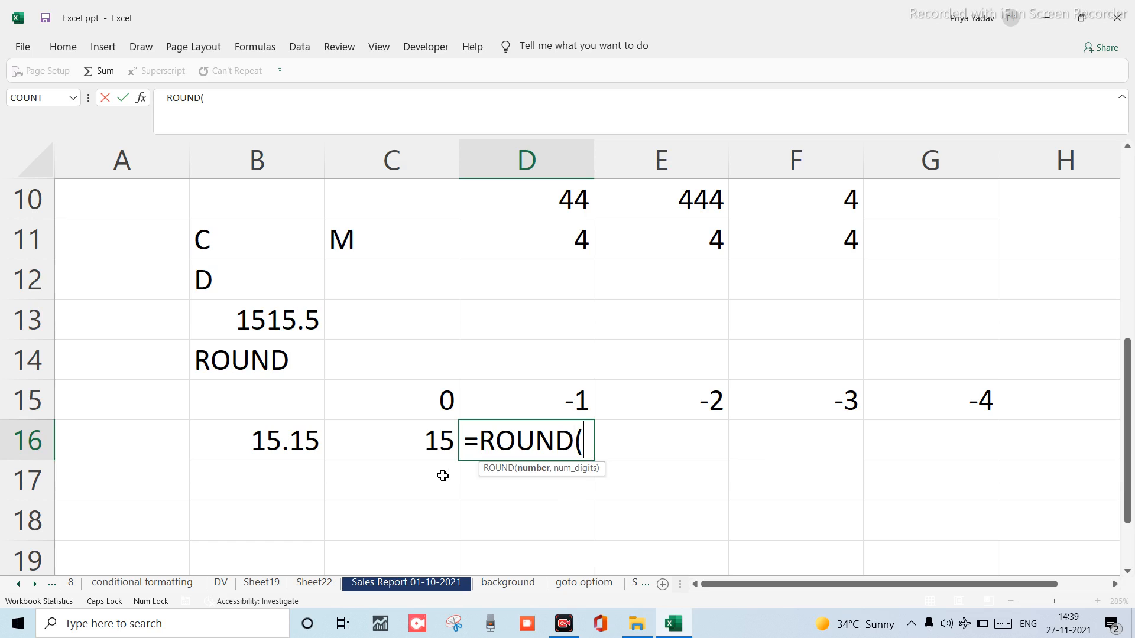
click(272, 438)
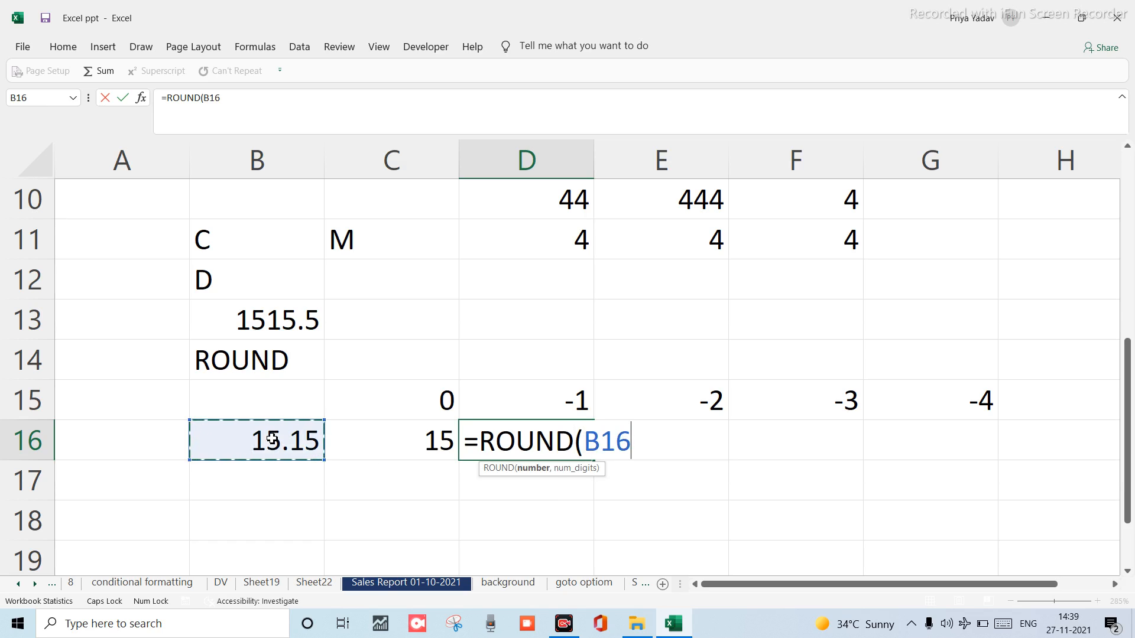
text(,)
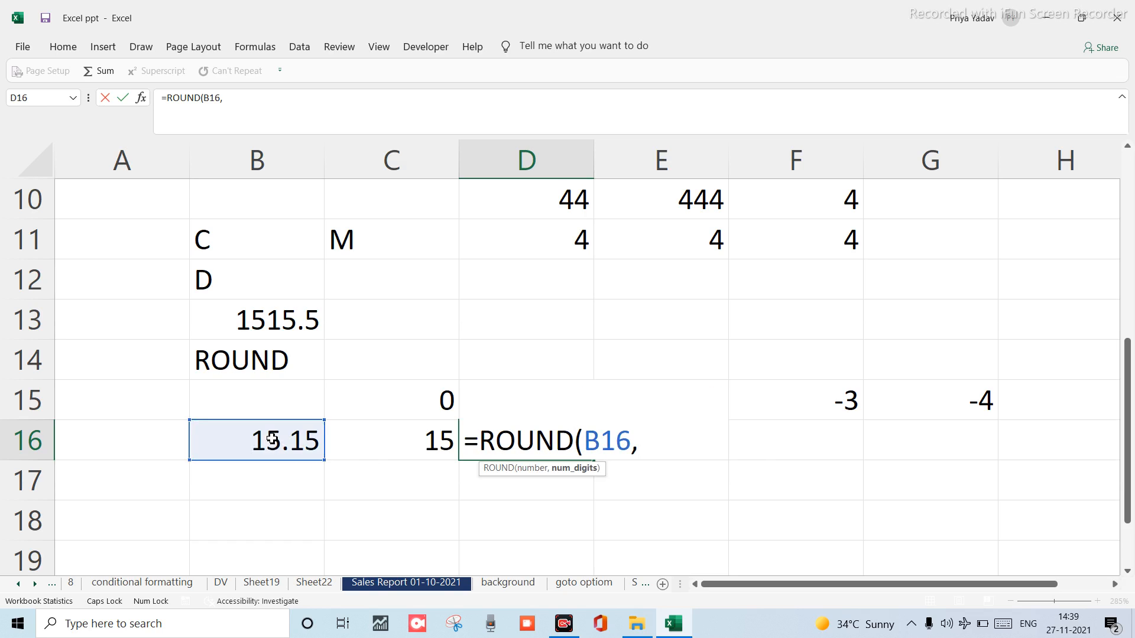
text(-1))
key(Return)
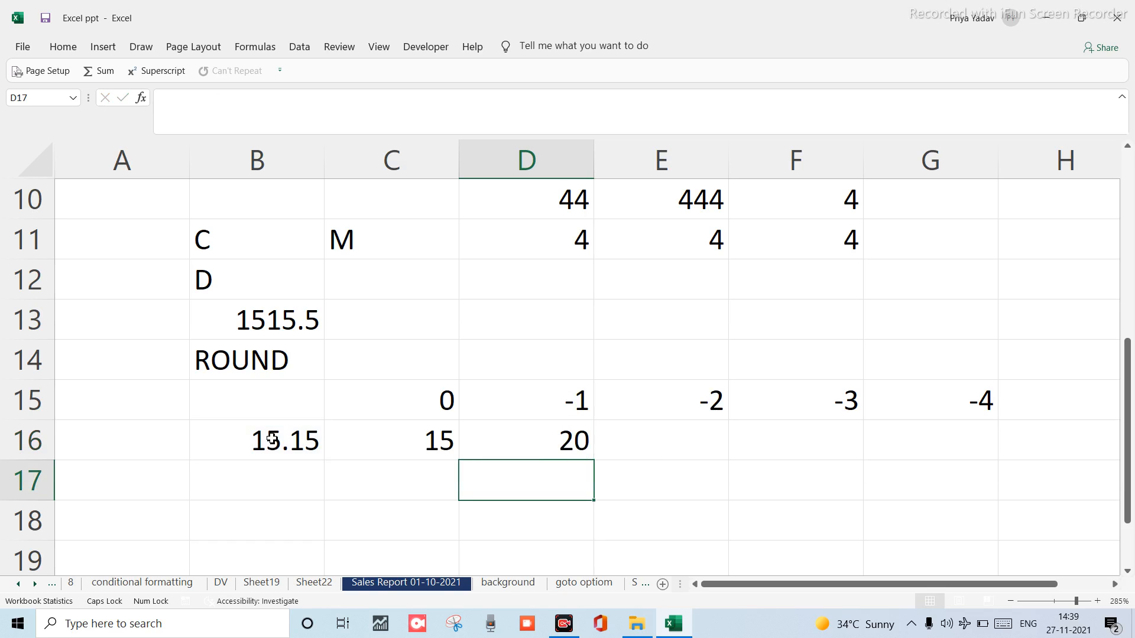
click(526, 456)
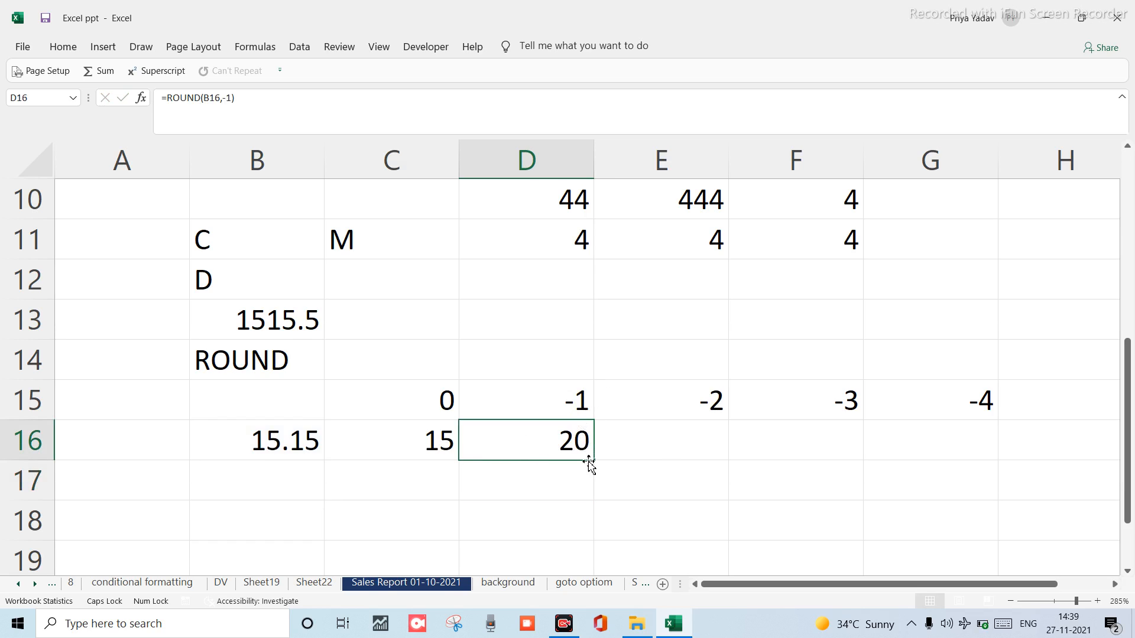
click(428, 509)
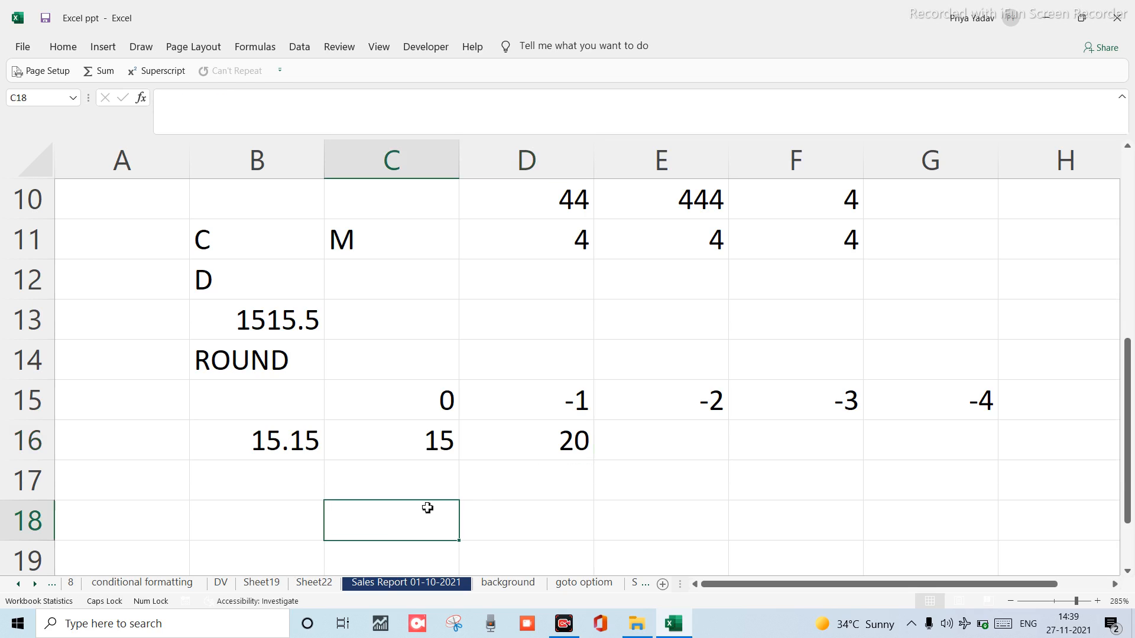
click(504, 444)
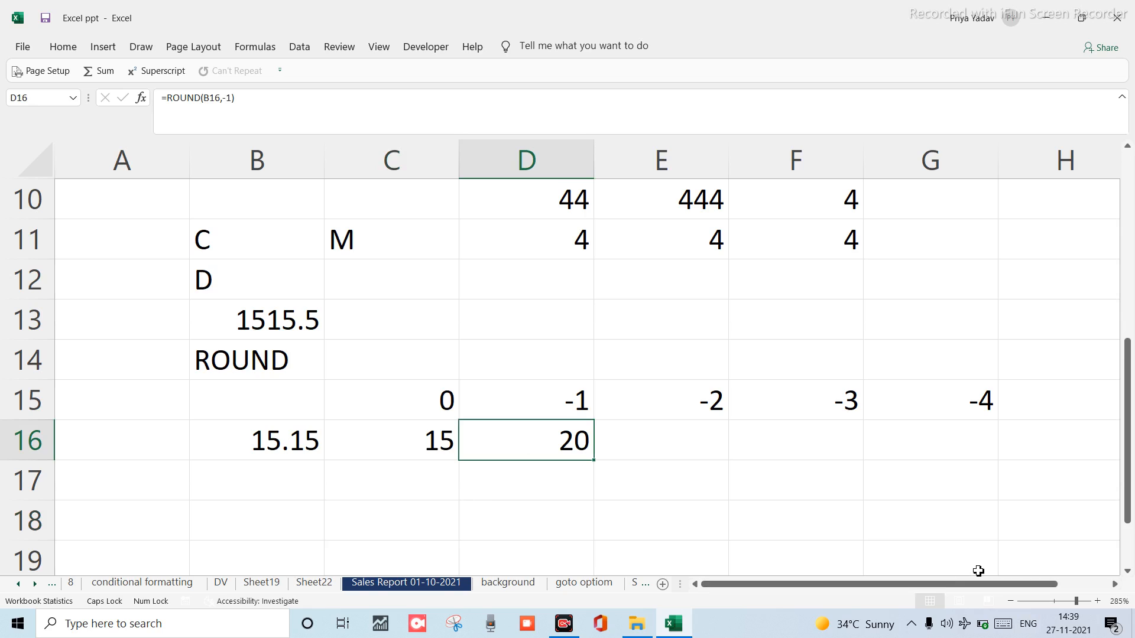
click(982, 601)
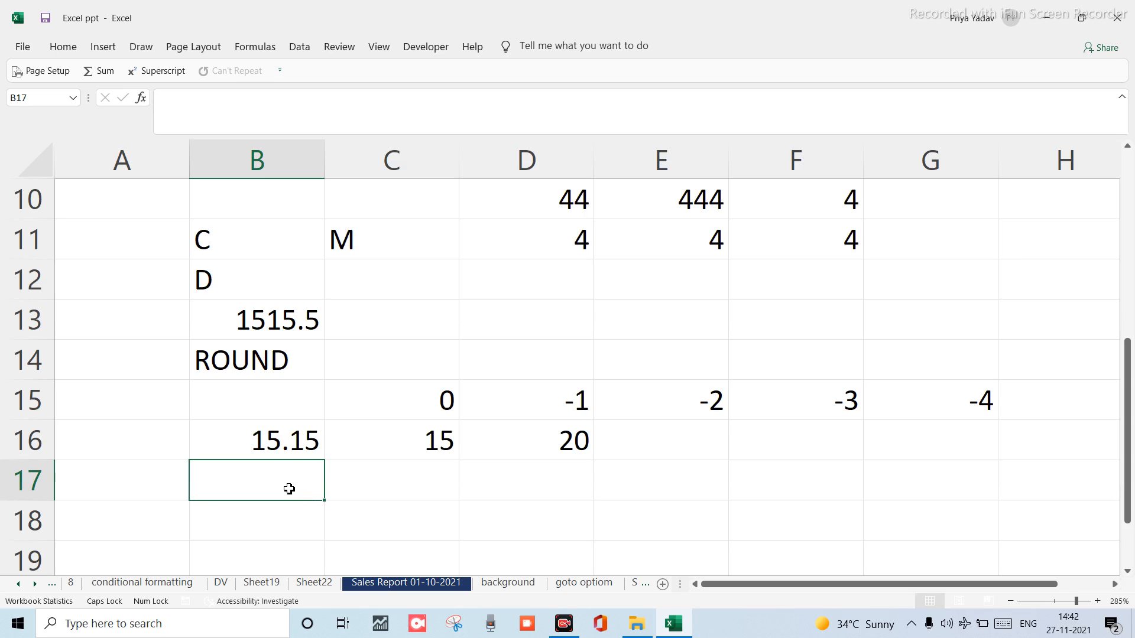
Enter the sample number 12.12 in cell B17, below 15.15.
text(12)
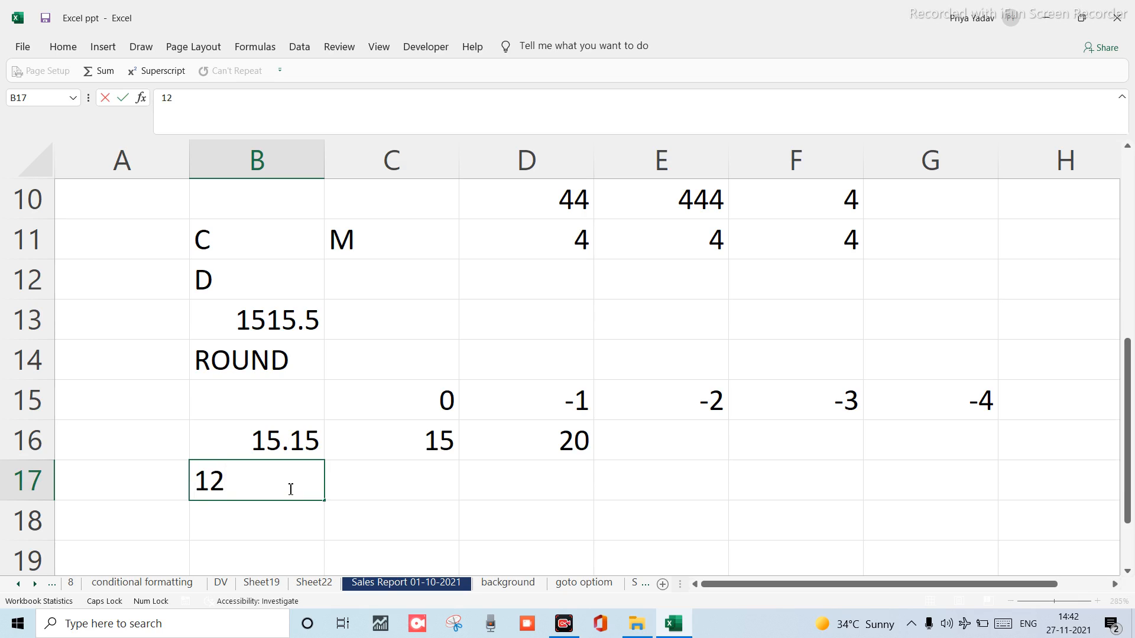
text(.12)
key(Tab)
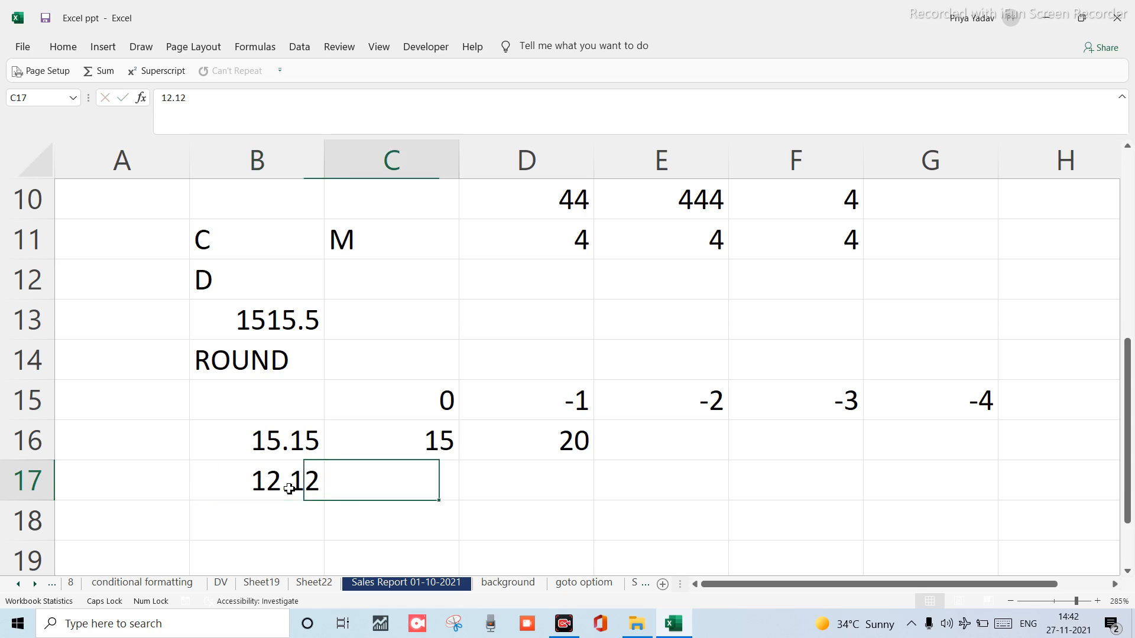
Replace the sample number in cell B17 with 12.5.
click(289, 489)
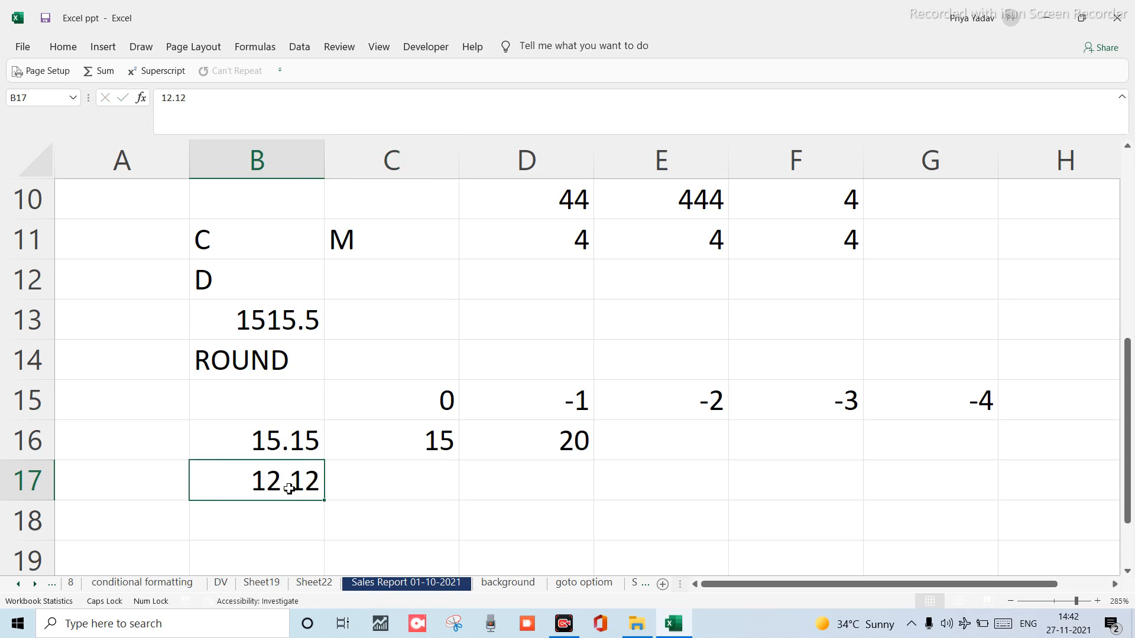
text(12)
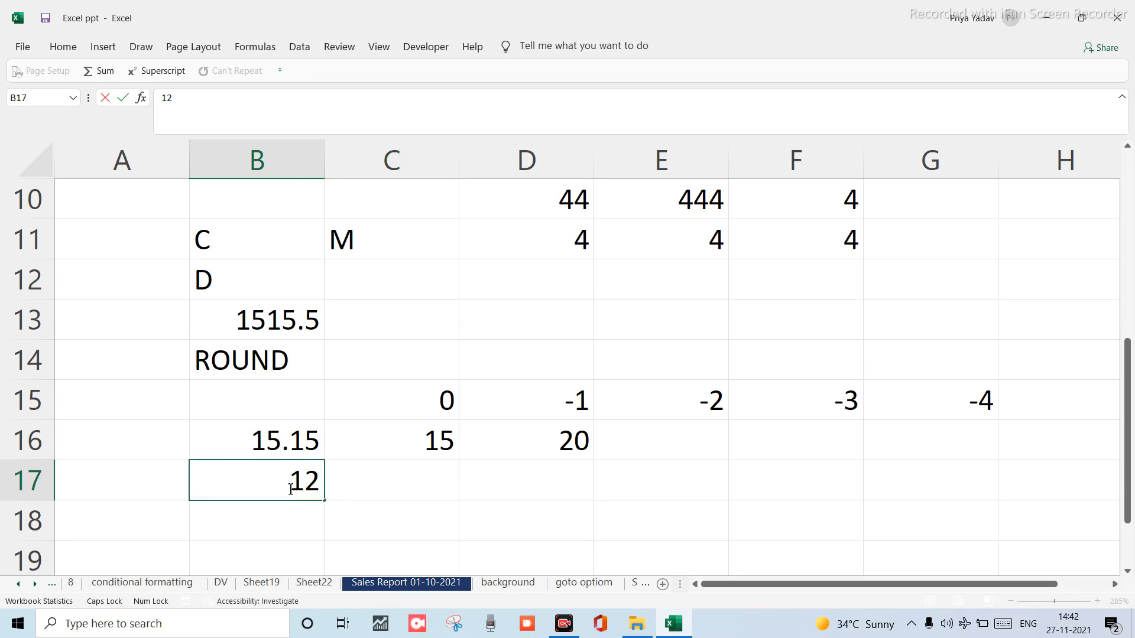
text(.5)
key(Tab)
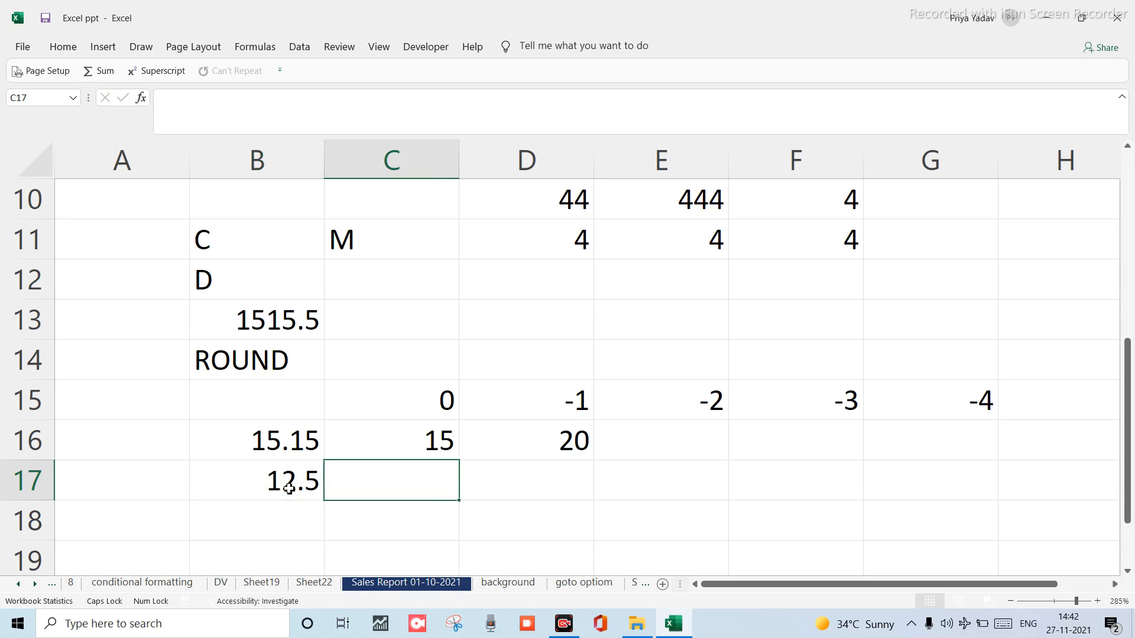
Round the number in B17 to -1 digits with the formula =ROUND(B17,-1) in cell C17.
text(=R)
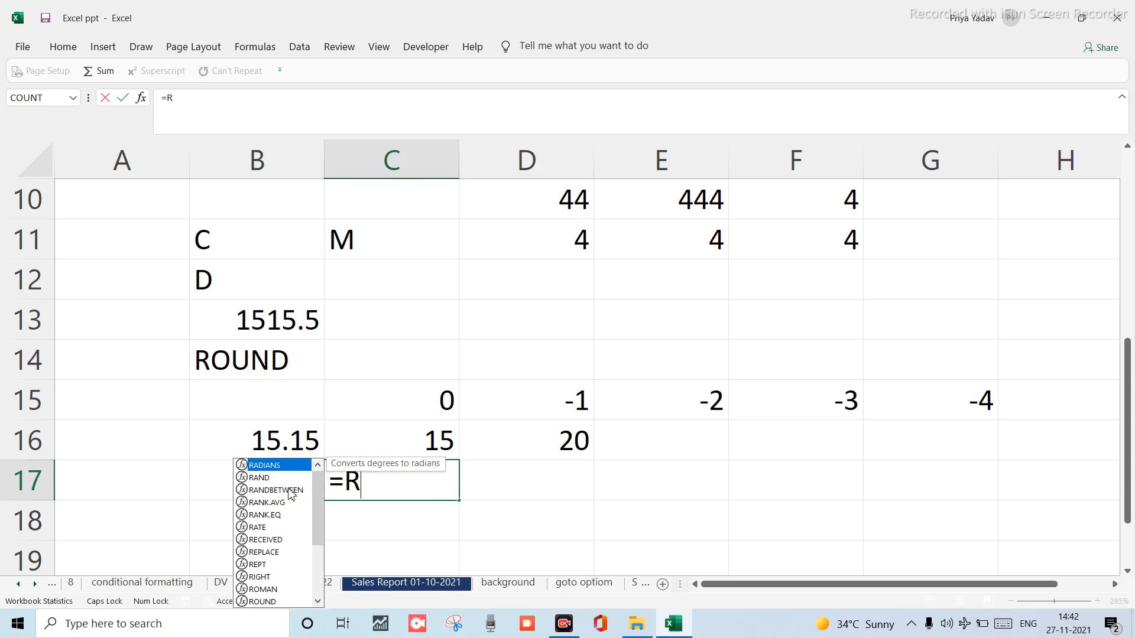
text(OUND)
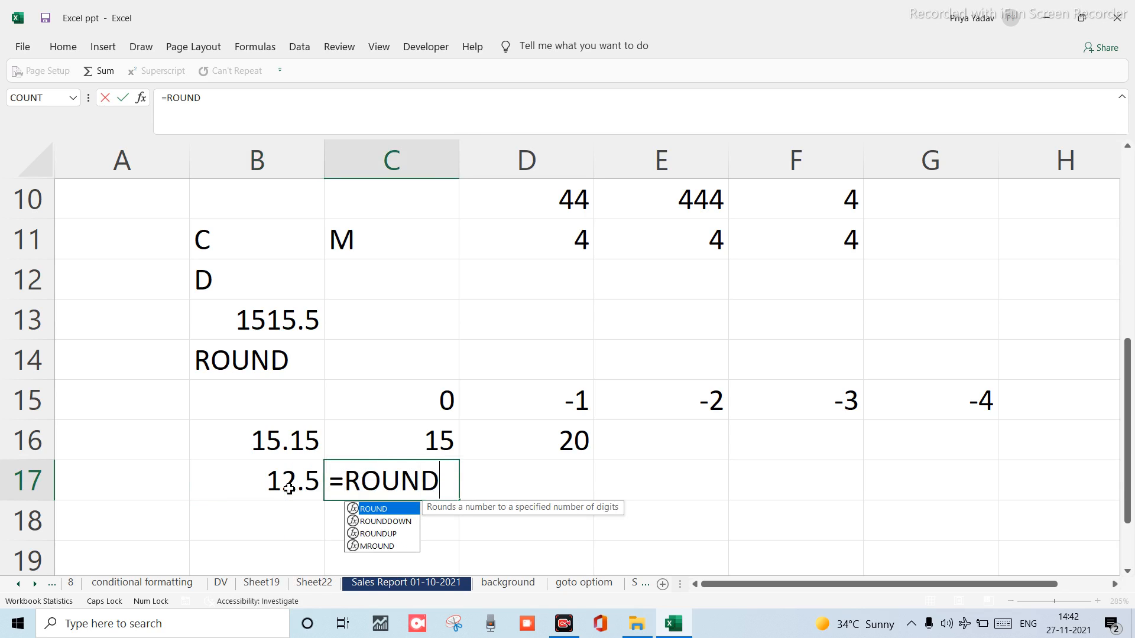
text(()
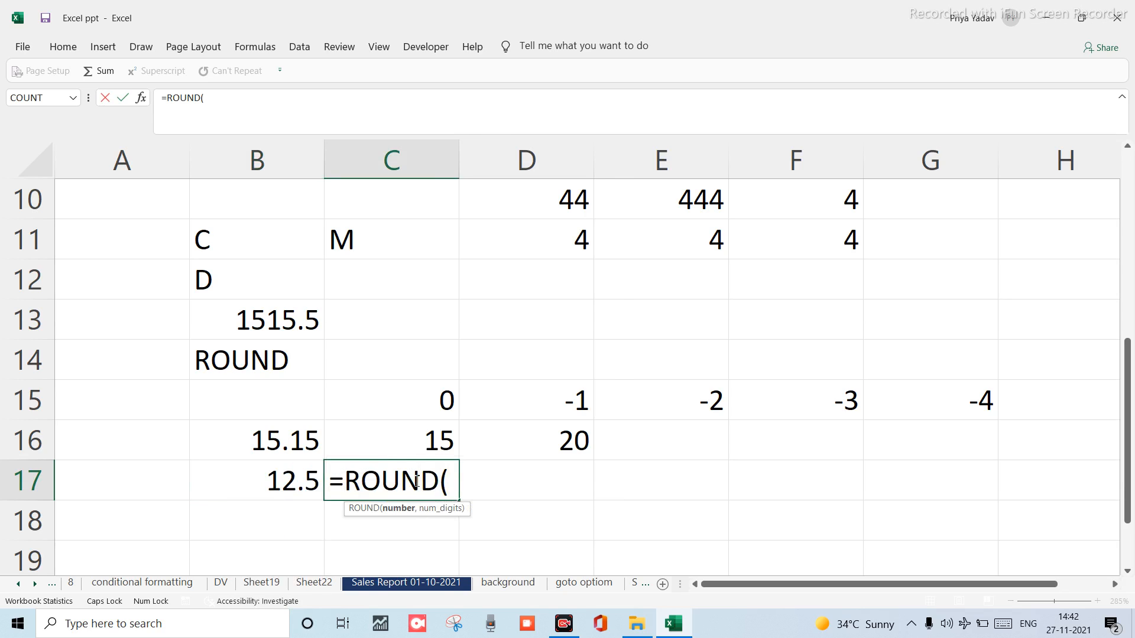
click(300, 480)
text())
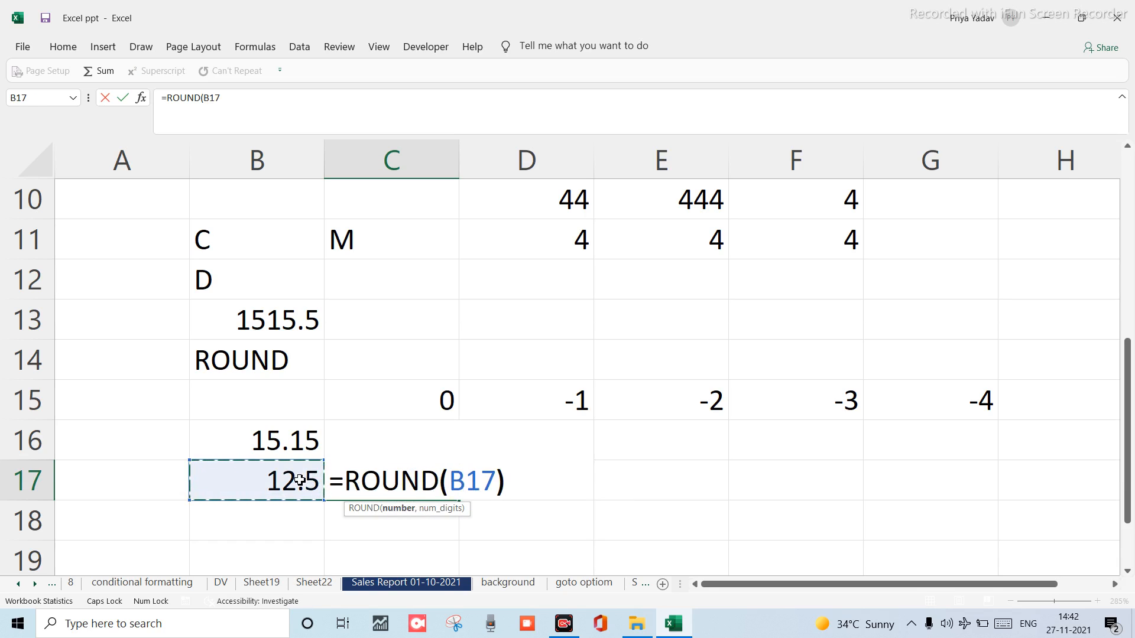
key(BackSpace)
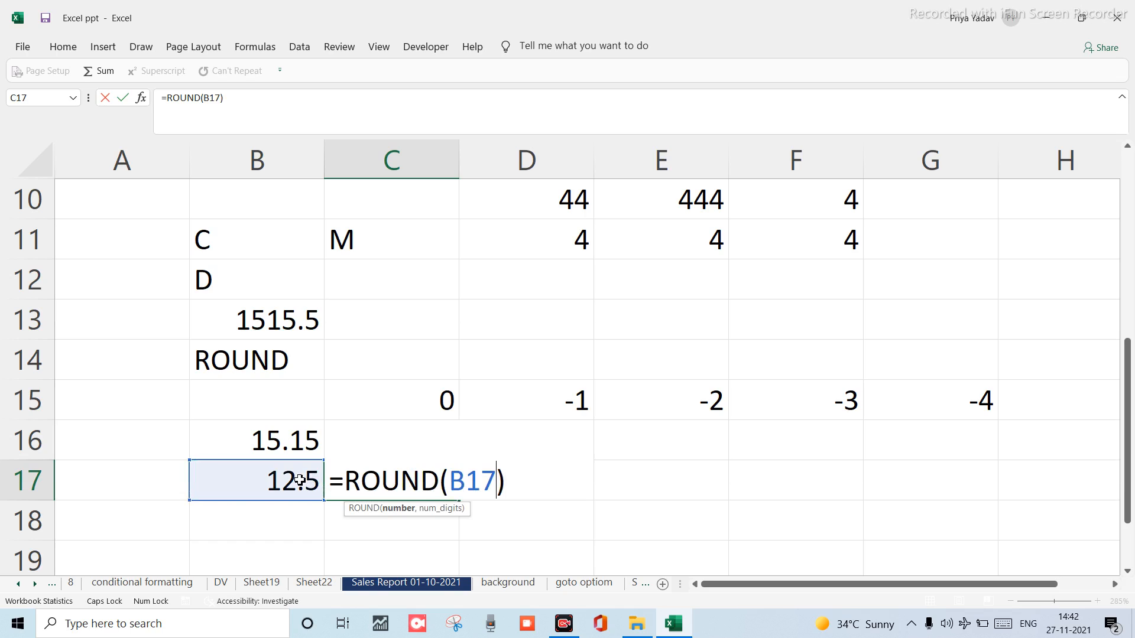
text(,)
text(1)
key(BackSpace)
text(-)
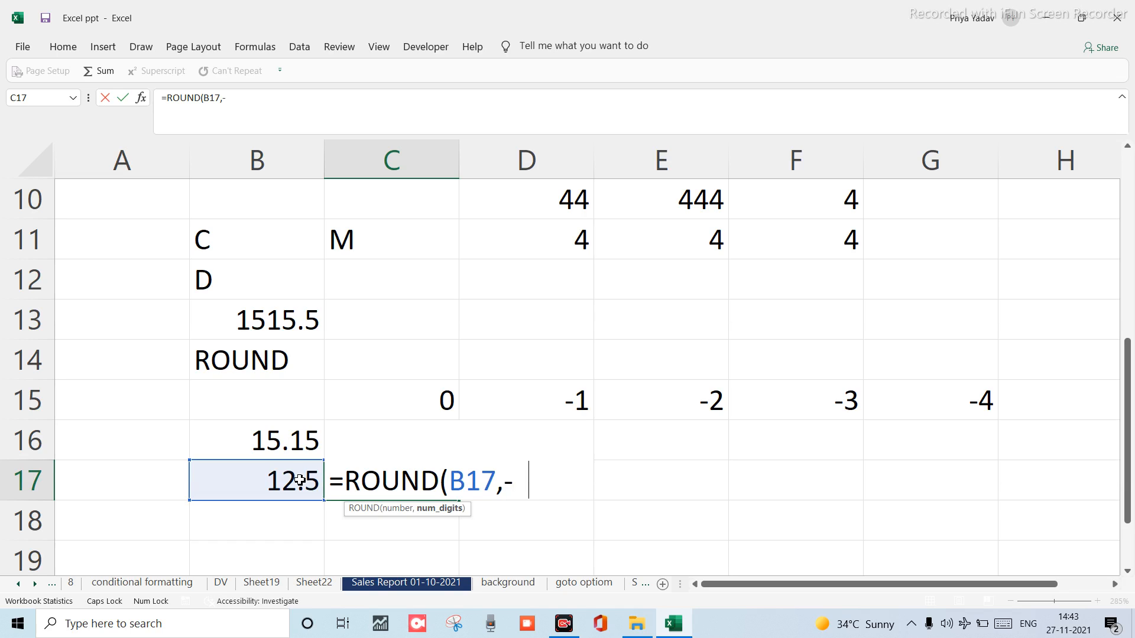
text(1))
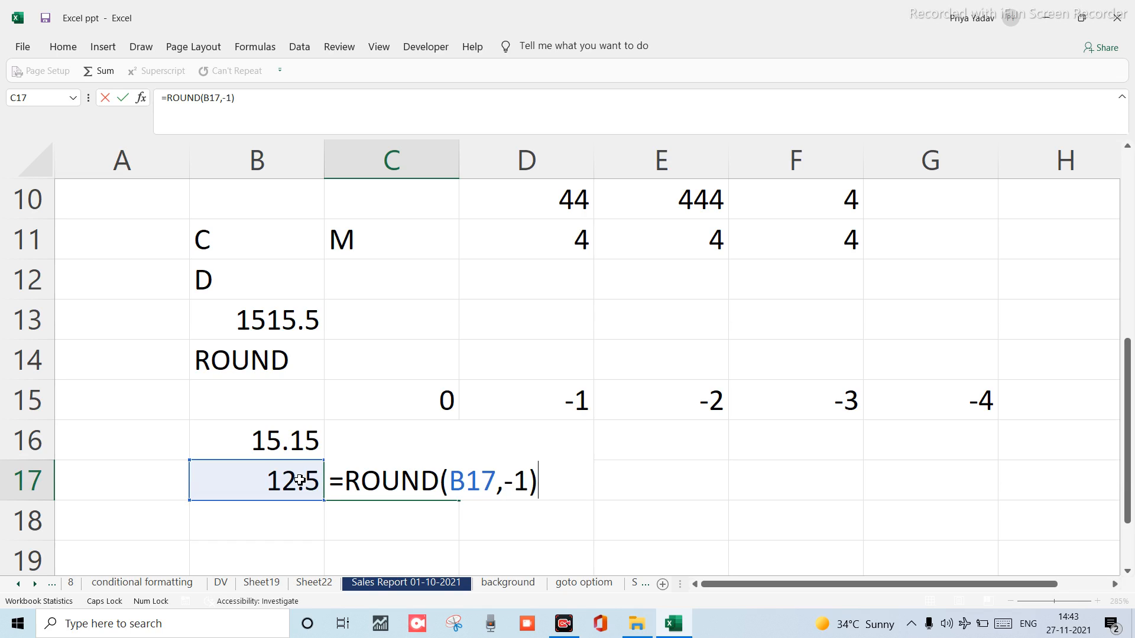
key(Return)
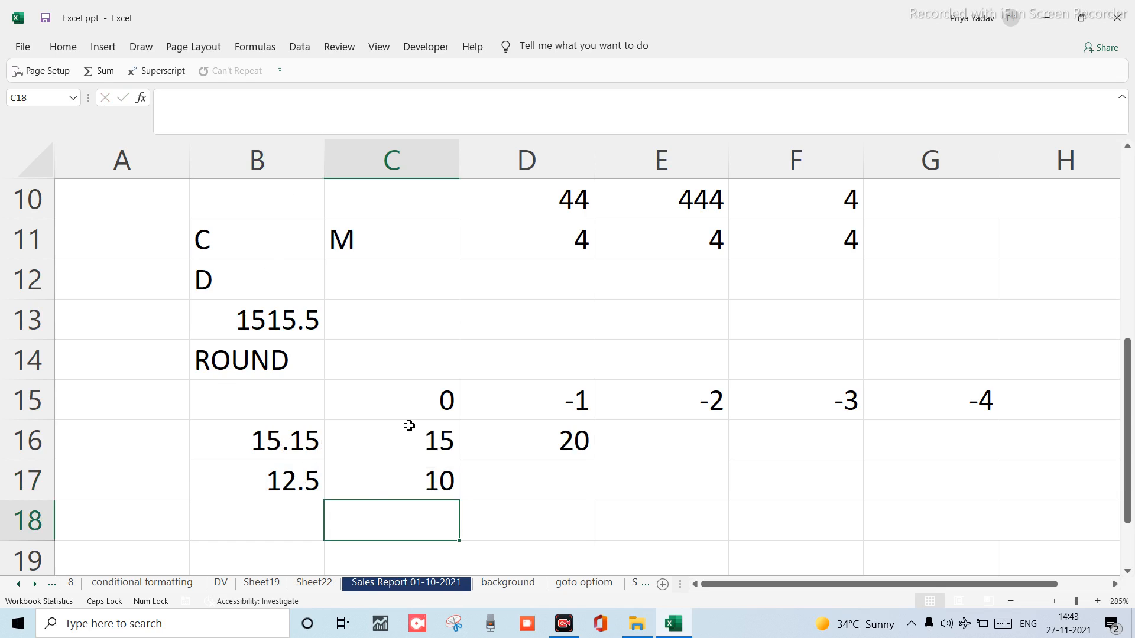
click(352, 488)
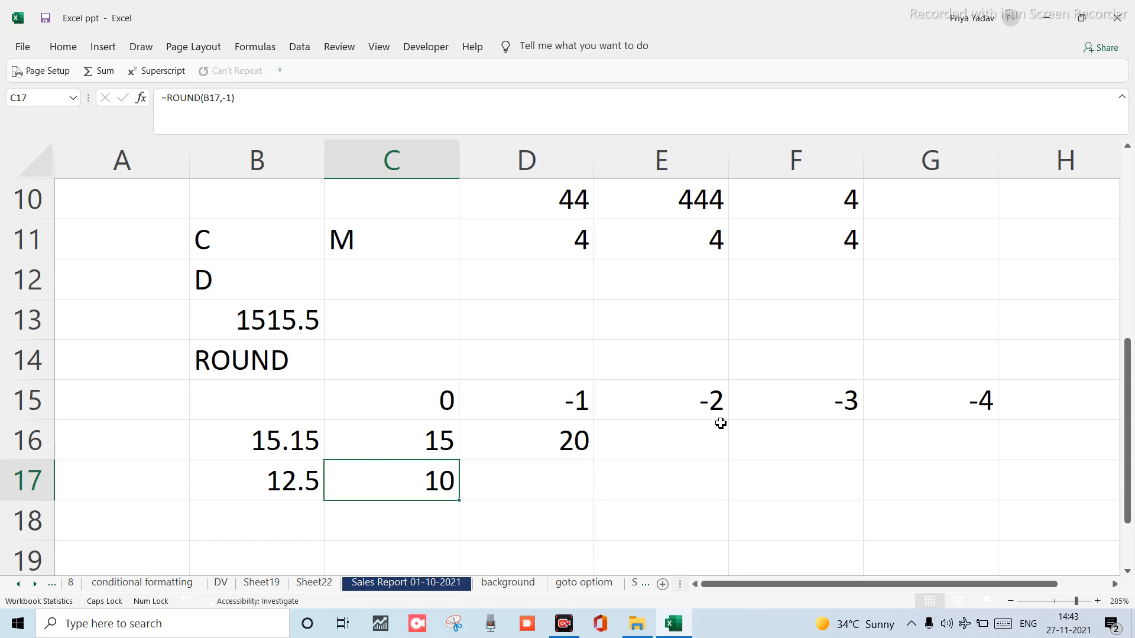
click(474, 492)
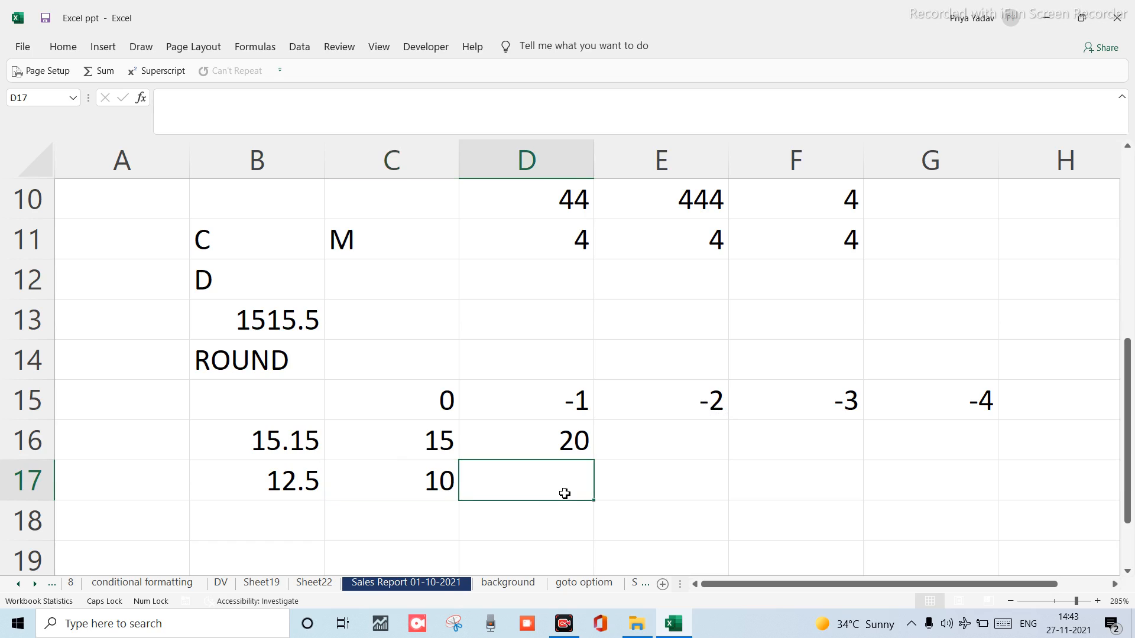
text(=RAO)
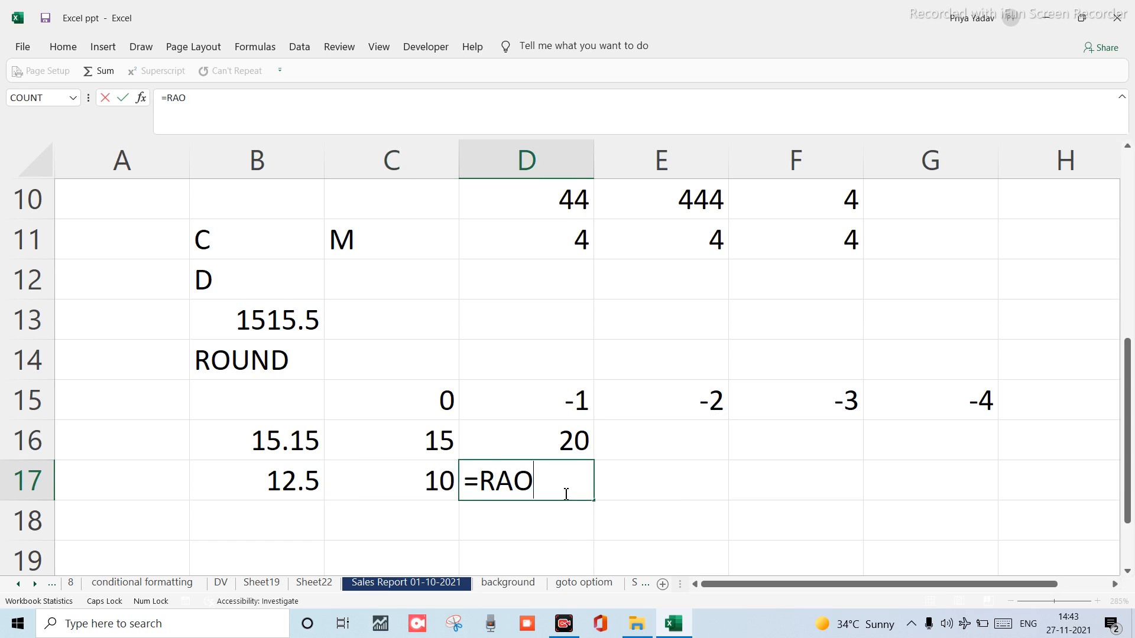
text(UND))
key(BackSpace)
text(*)
key(BackSpace)
key(Up)
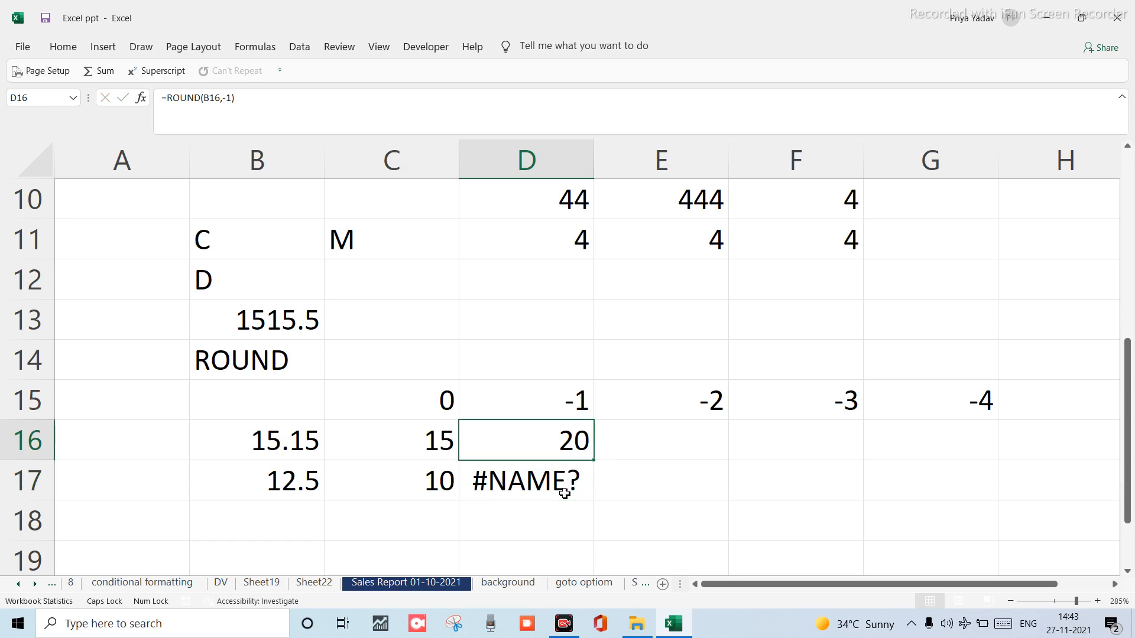
Round the number in B17 to -2 digits with the formula =ROUND(B17,-2) in cell D17.
click(565, 494)
text(=ROUNK)
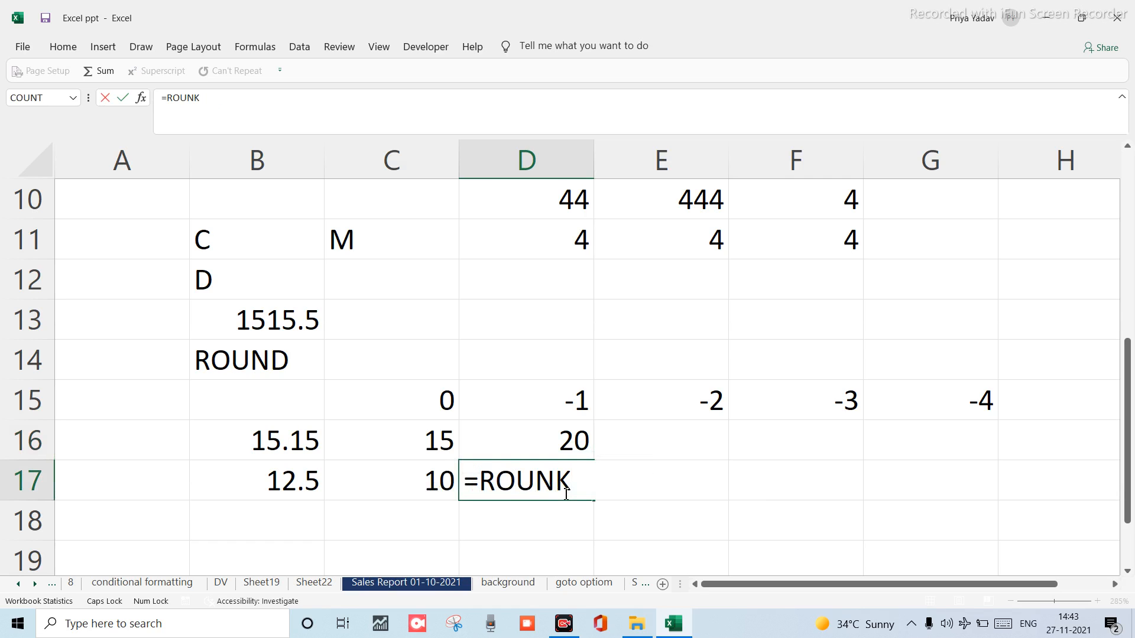
key(BackSpace)
text(D)
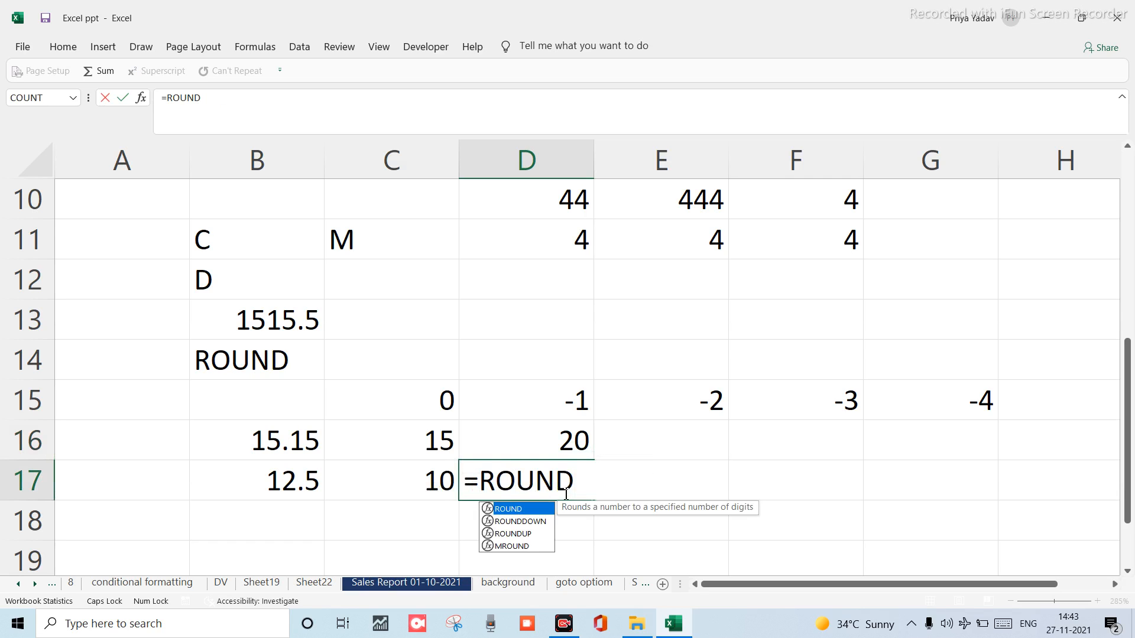
text(*)
key(BackSpace)
text(()
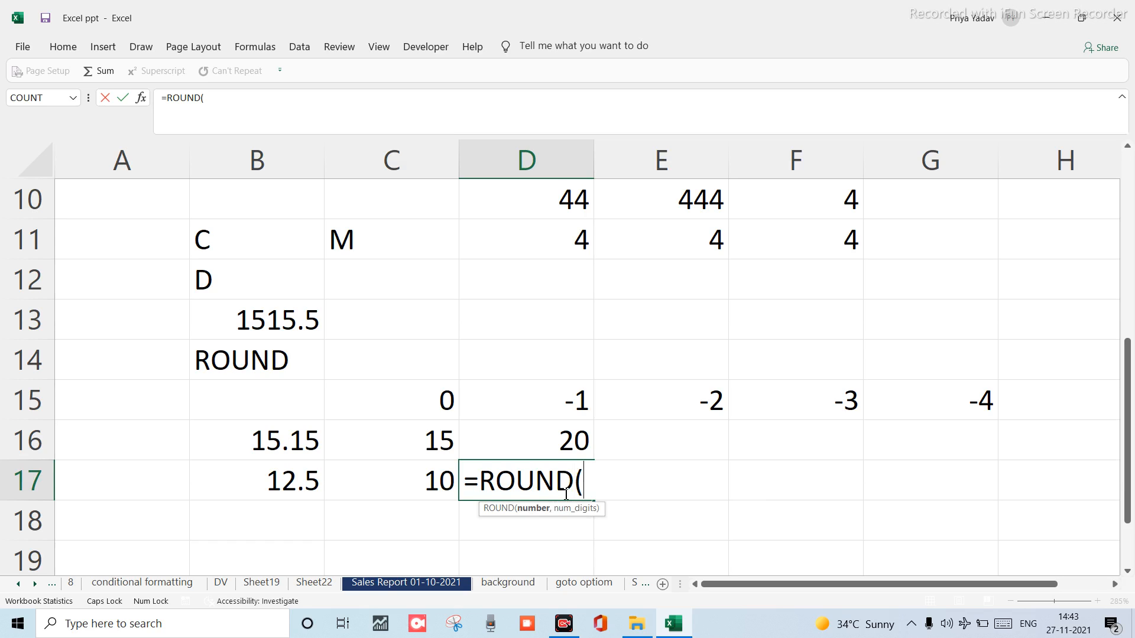
click(302, 486)
text(,)
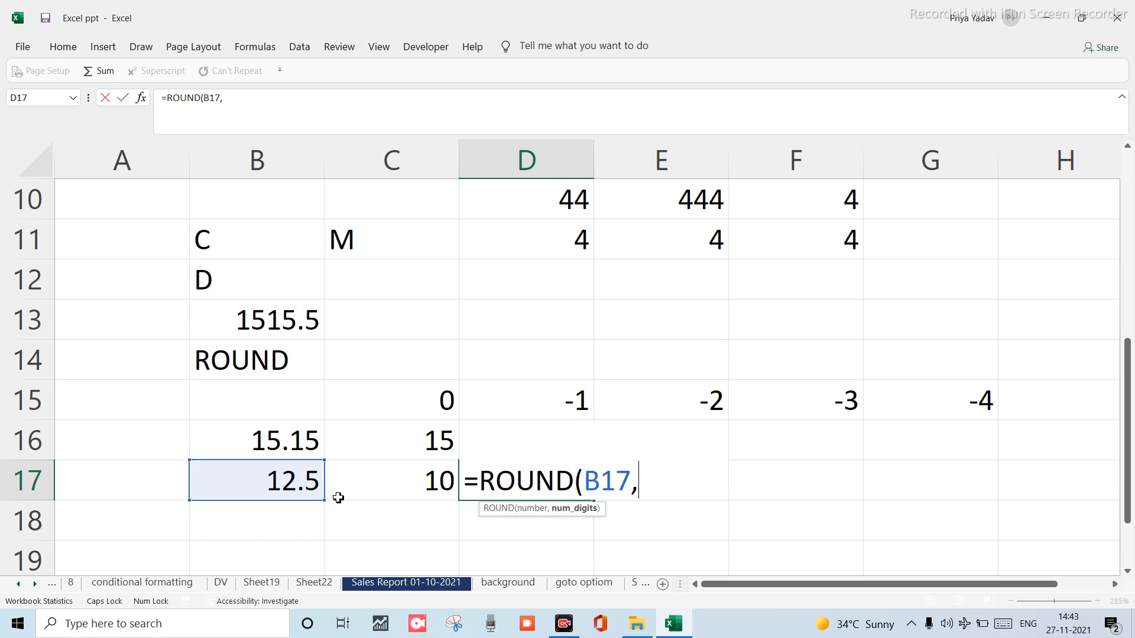
text(-2))
key(Return)
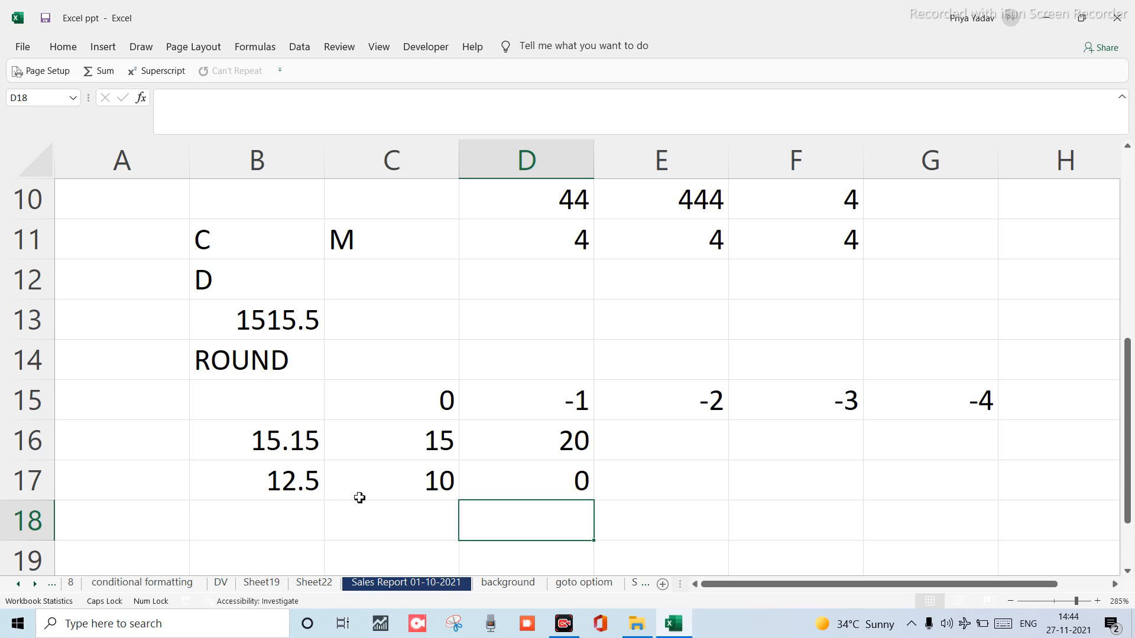
click(425, 494)
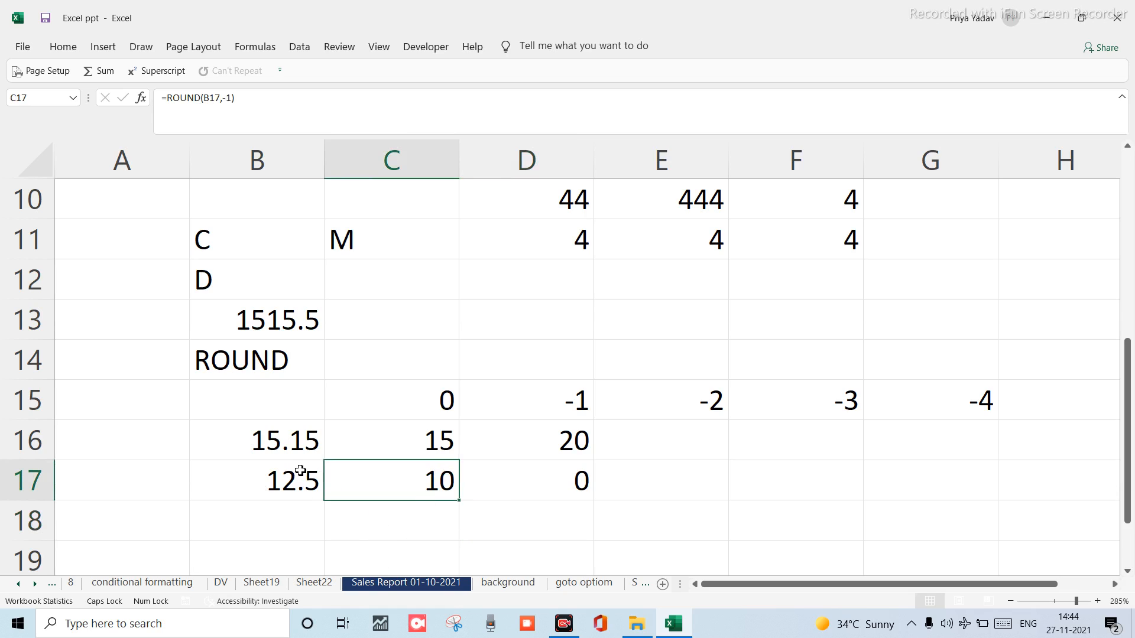
click(546, 476)
click(613, 480)
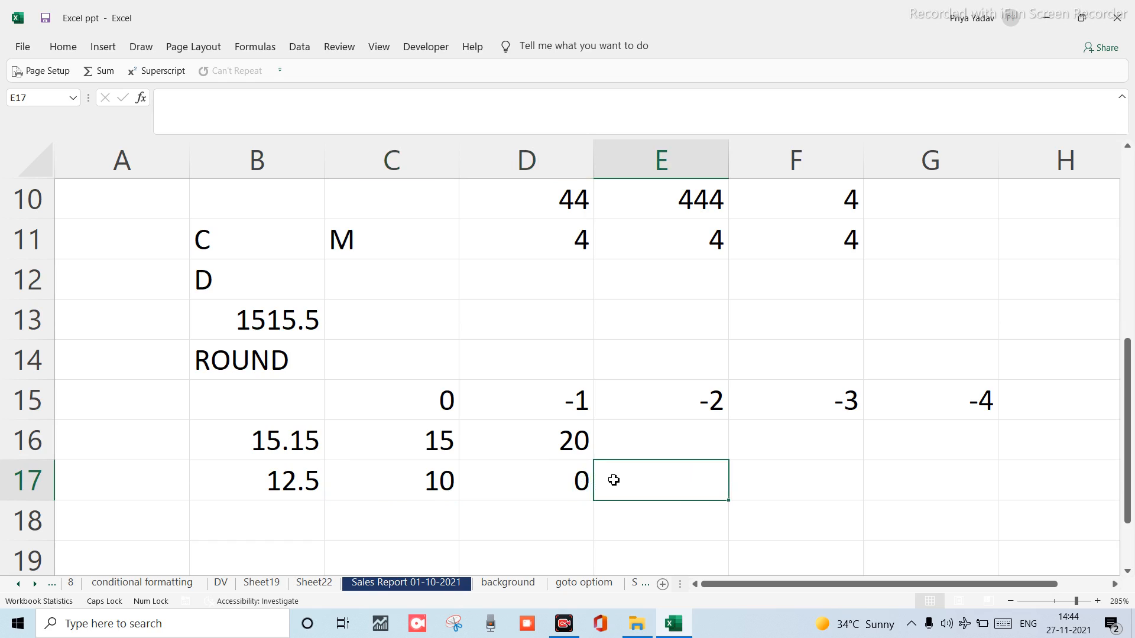
text(=)
key(BackSpace)
key(Return)
Enter the sample number 12.2225456 in cell B18, below 12.5.
key(Left)
key(Left)
key(Left)
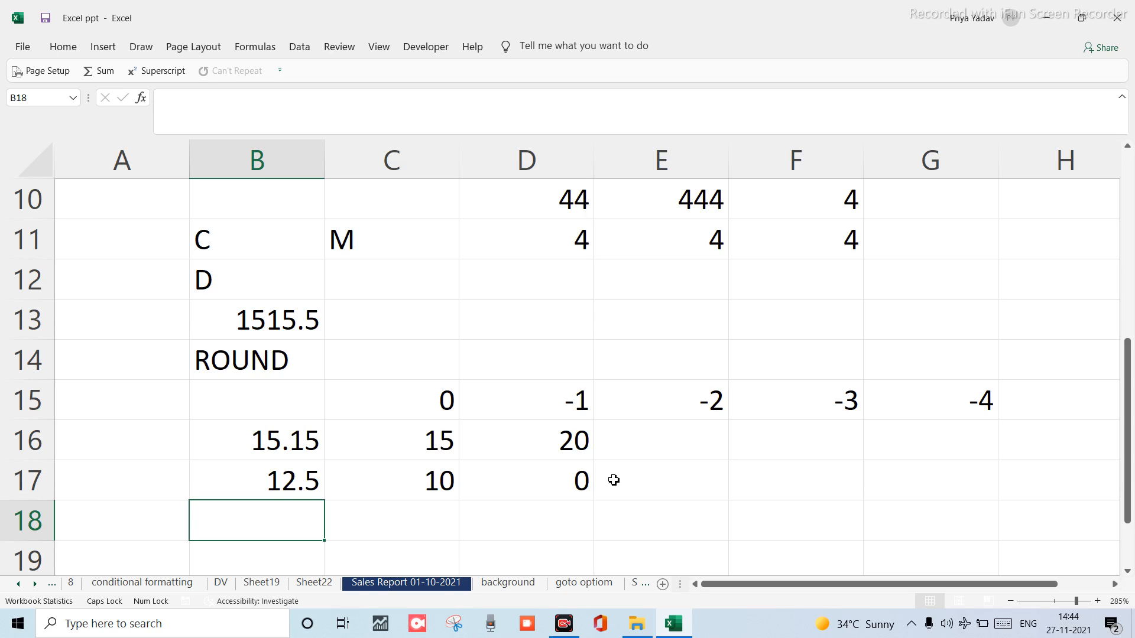
text(1)
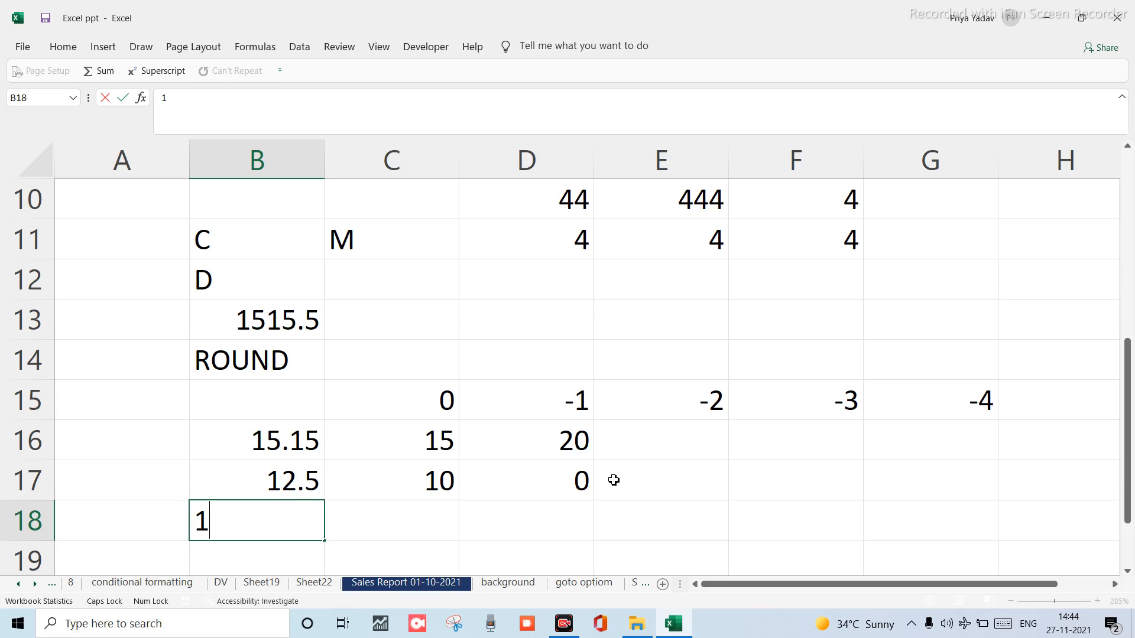
text(2.2225)
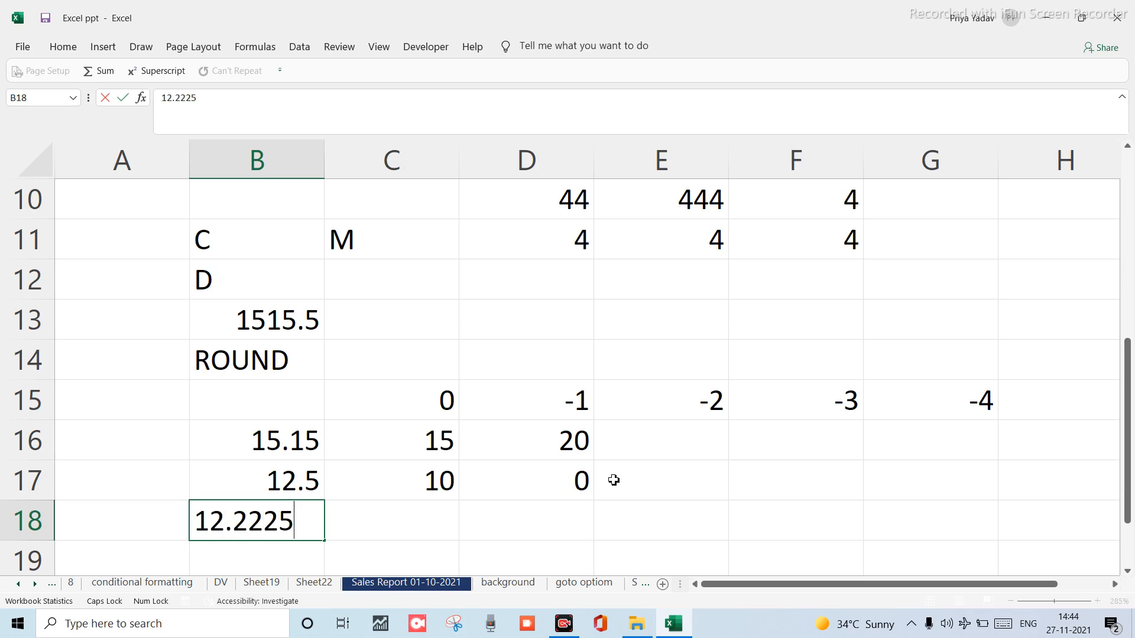
text(456)
key(Tab)
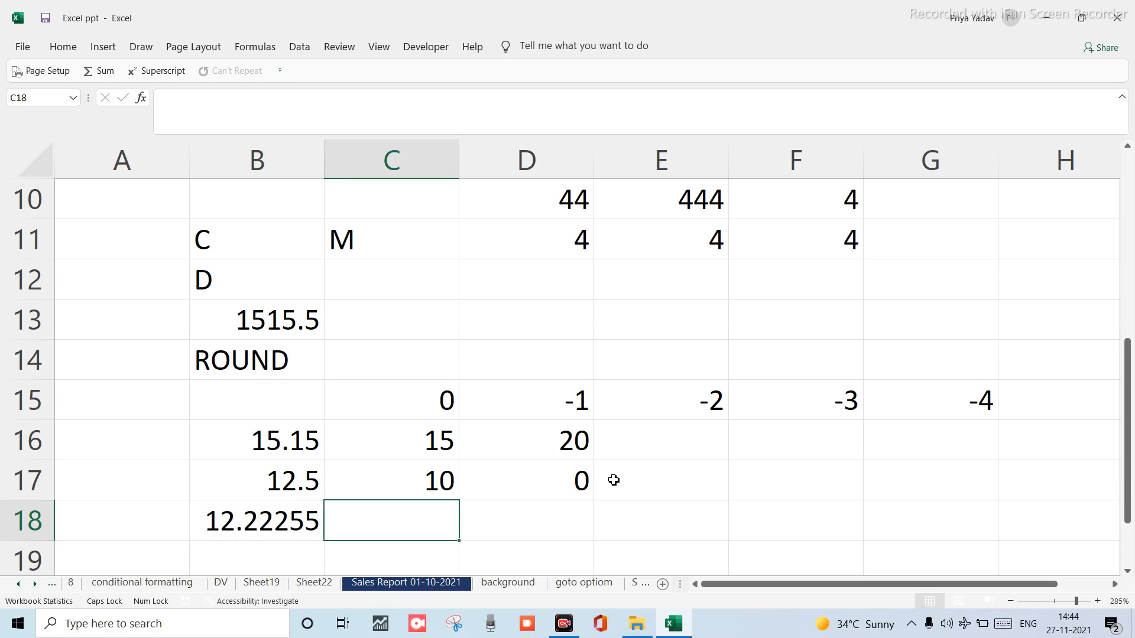
Round the number in B18 to -3 digits with the formula =ROUND(B18,-3) in cell C18.
text(=ROUND)
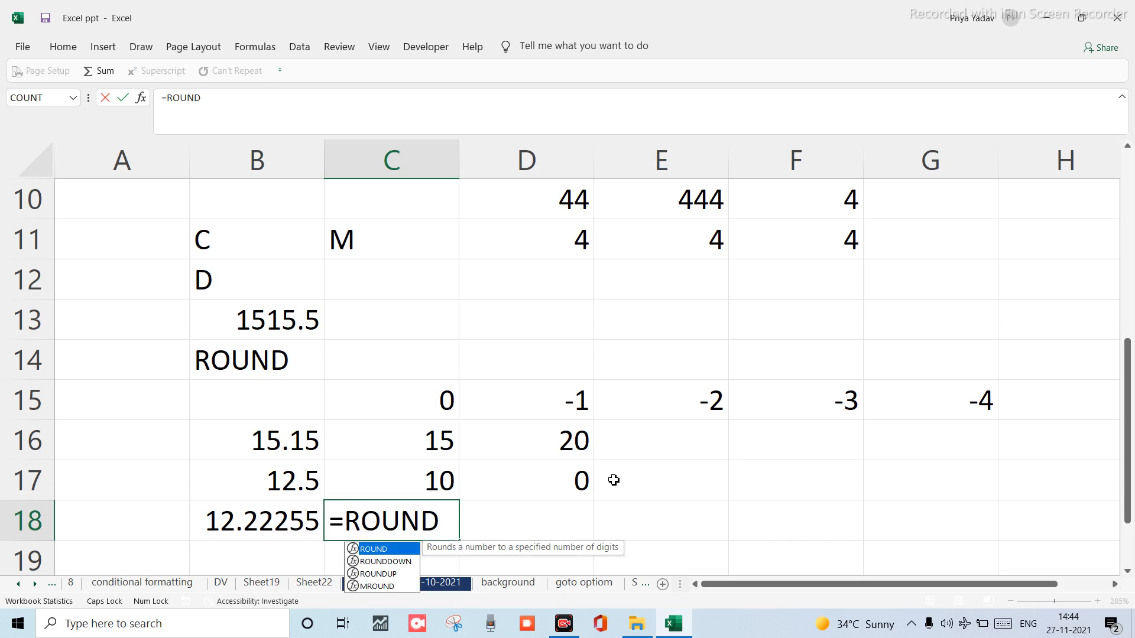
text(()
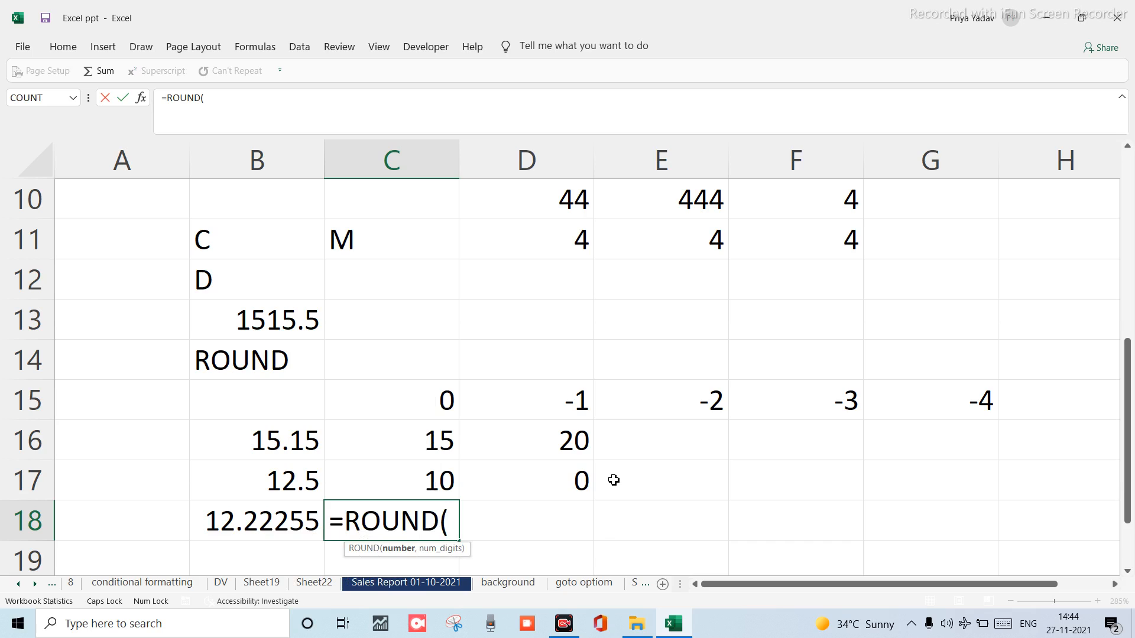
click(250, 516)
text(,)
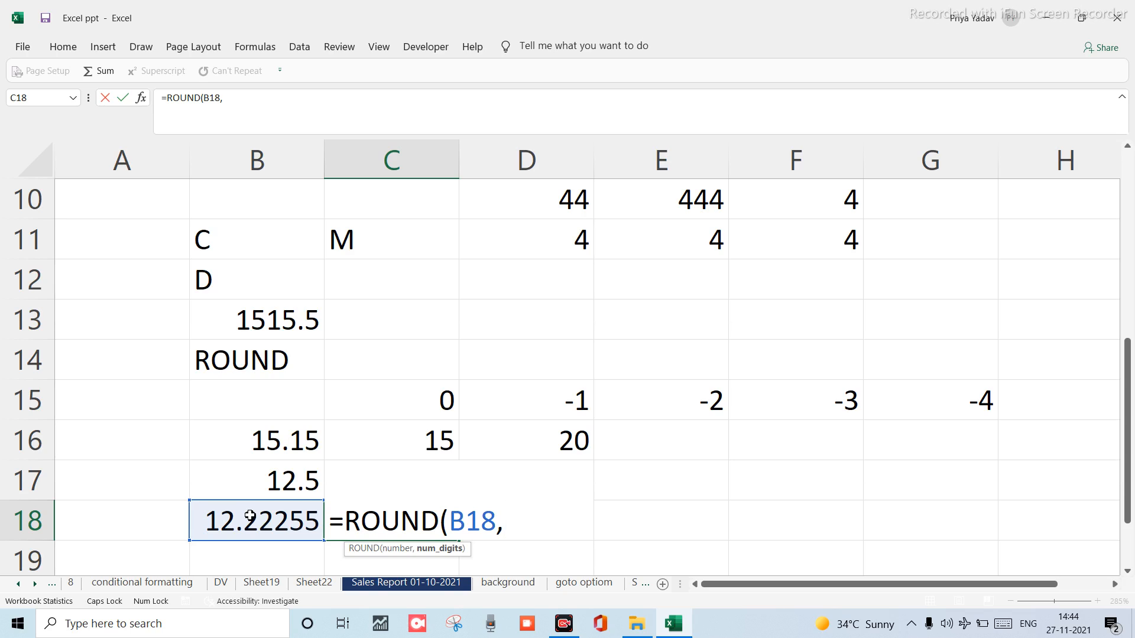
text(-3))
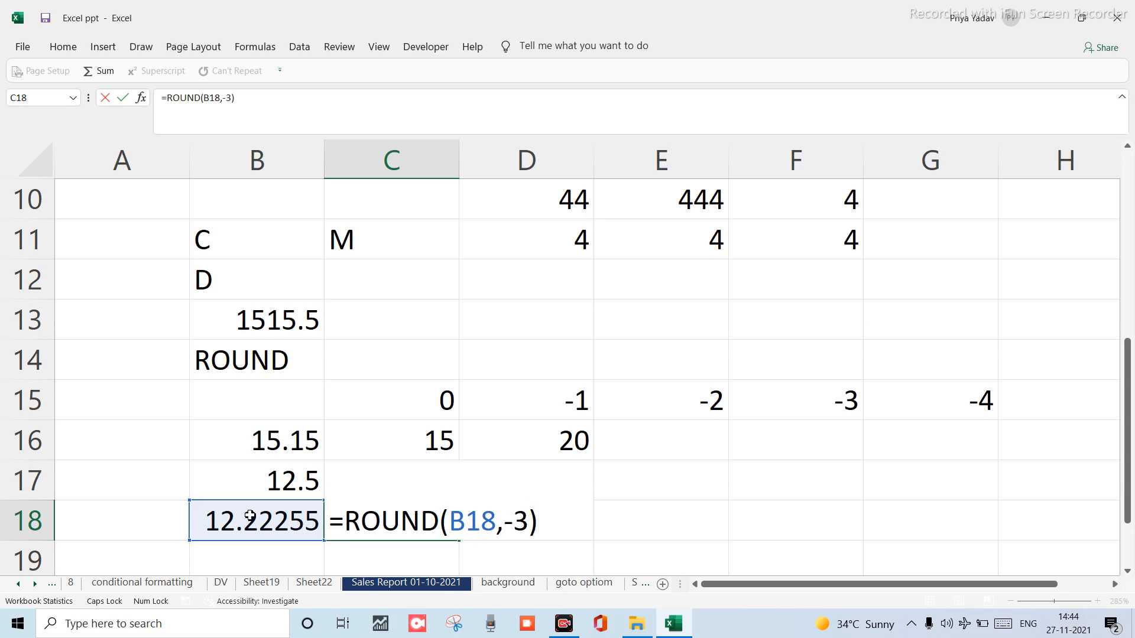
key(Return)
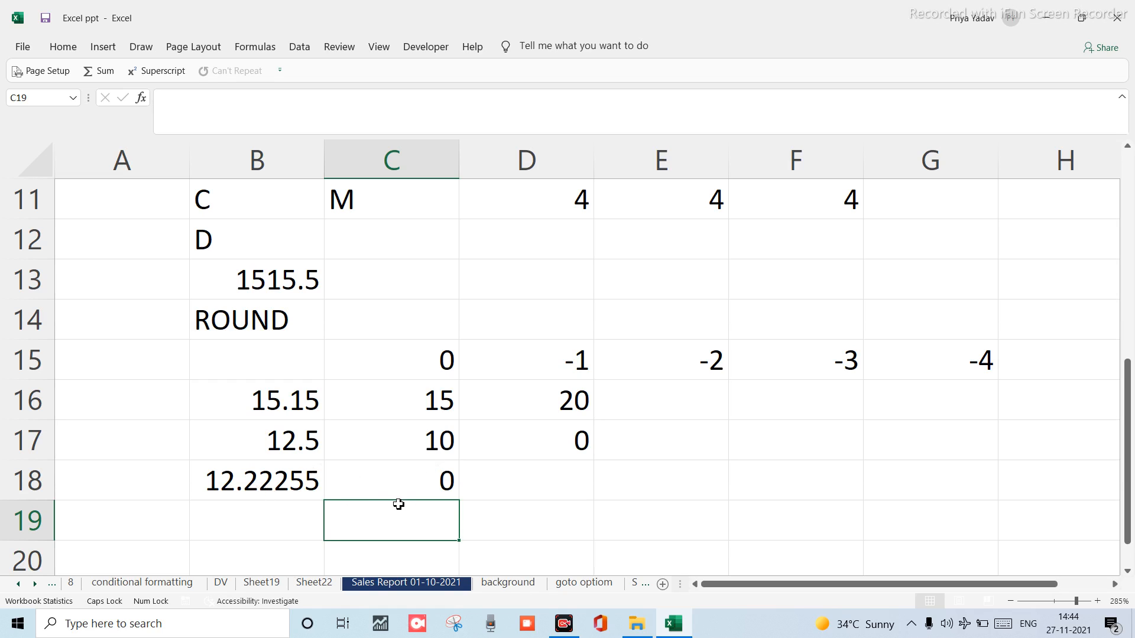
Replace the sample number in cell B18 with 11444.555.
click(267, 474)
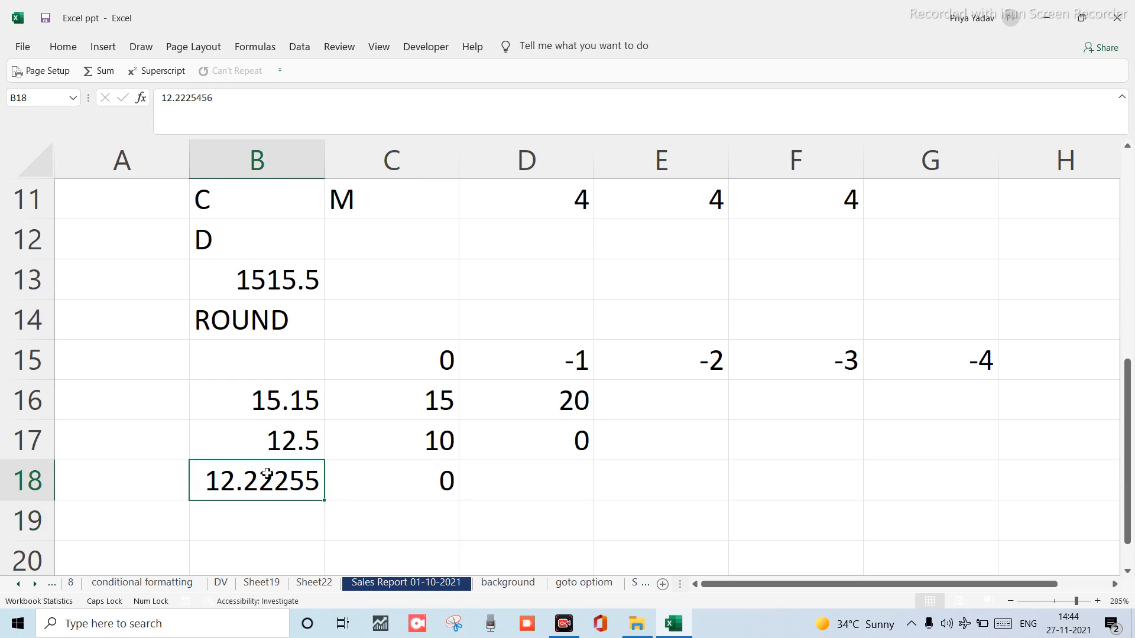
text(1144)
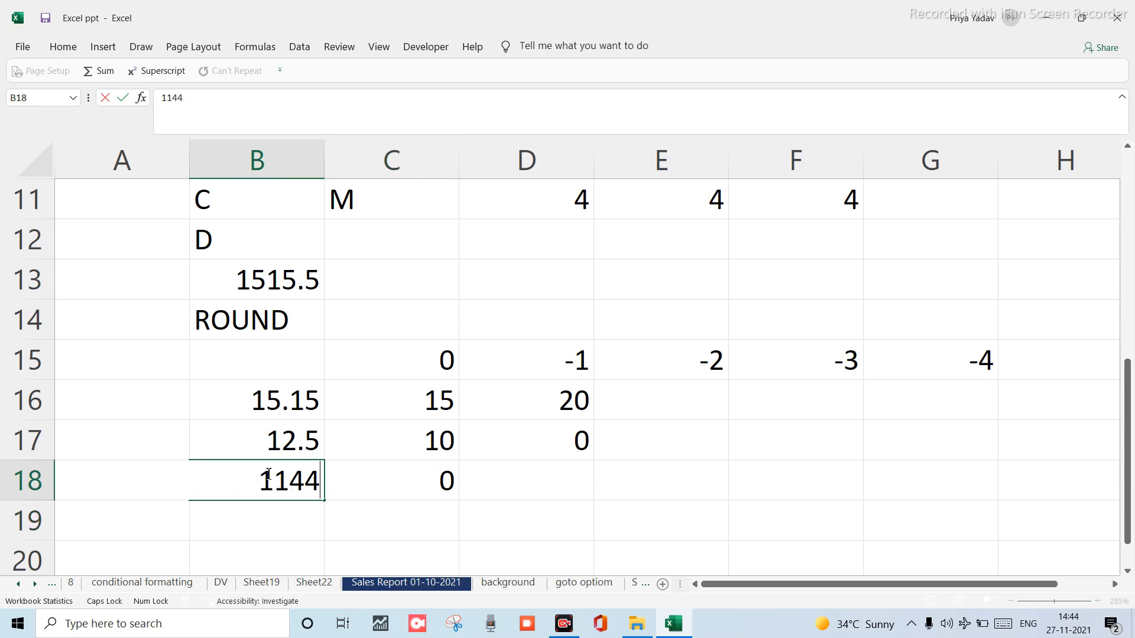
text(4)
text(.555)
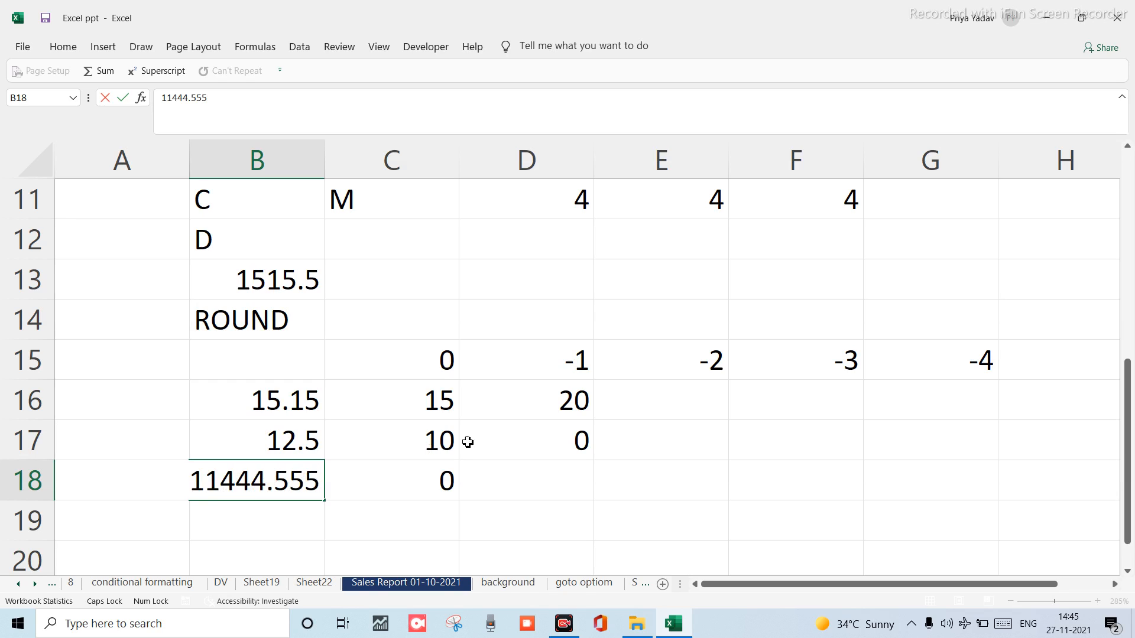
click(413, 488)
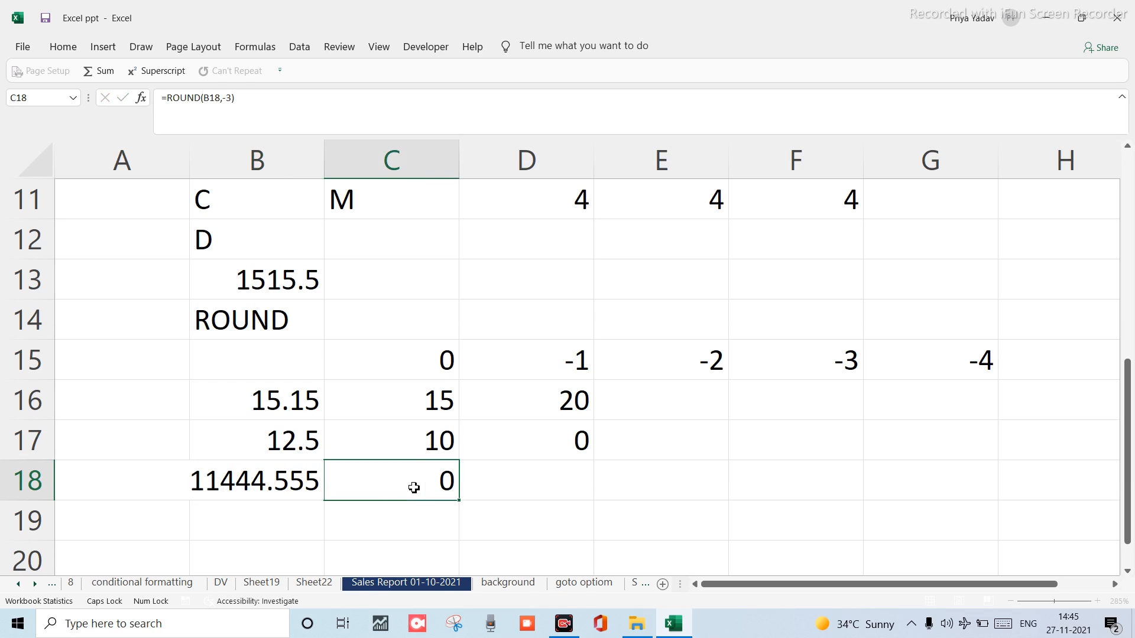
key(Down)
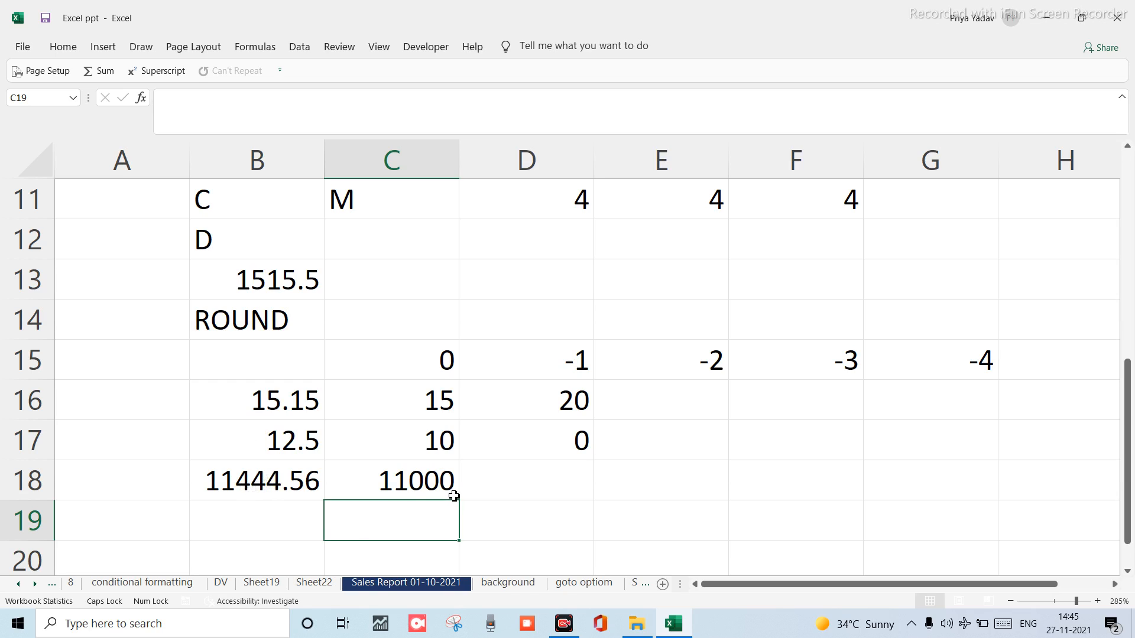
Round the number in B18 to -4 digits with the formula =ROUND(B18,-4) in cell D18.
click(428, 482)
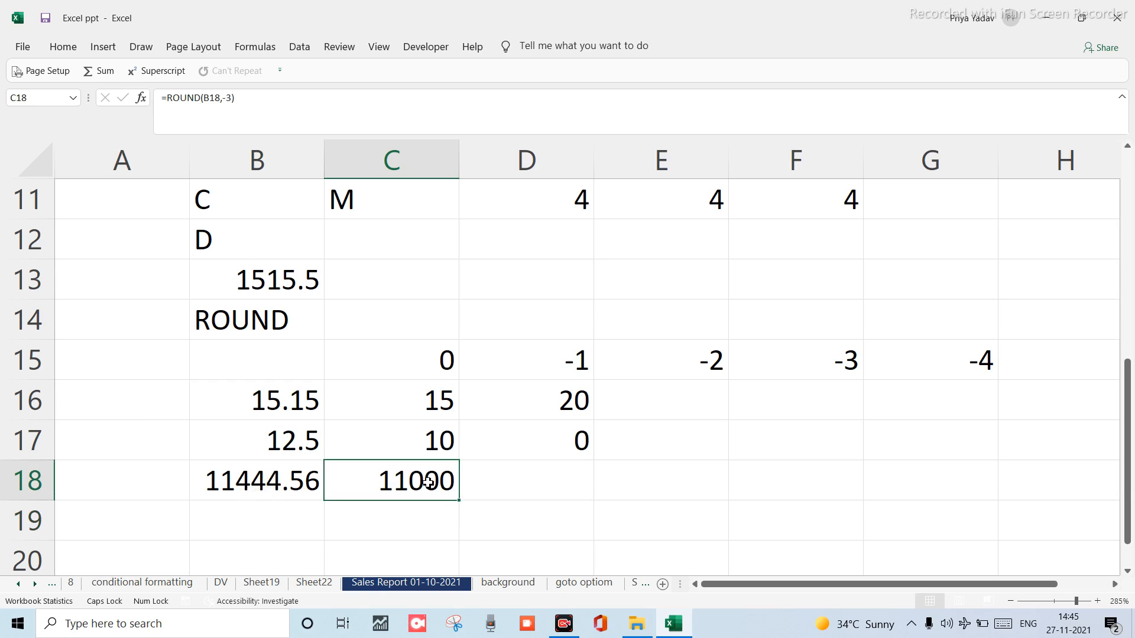
key(Right)
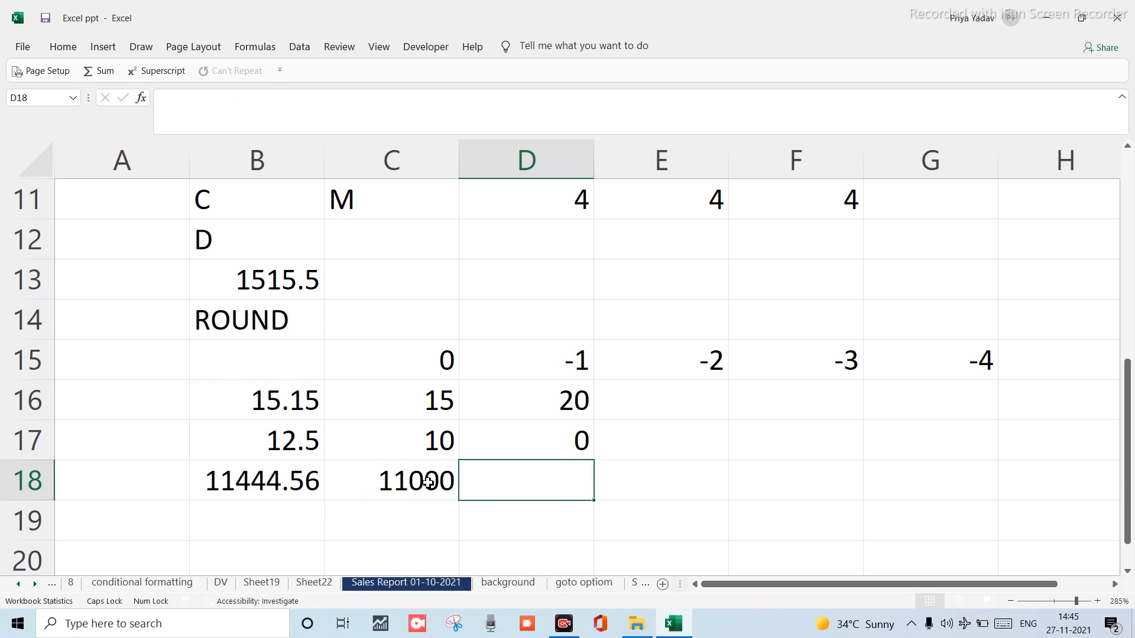
text(=)
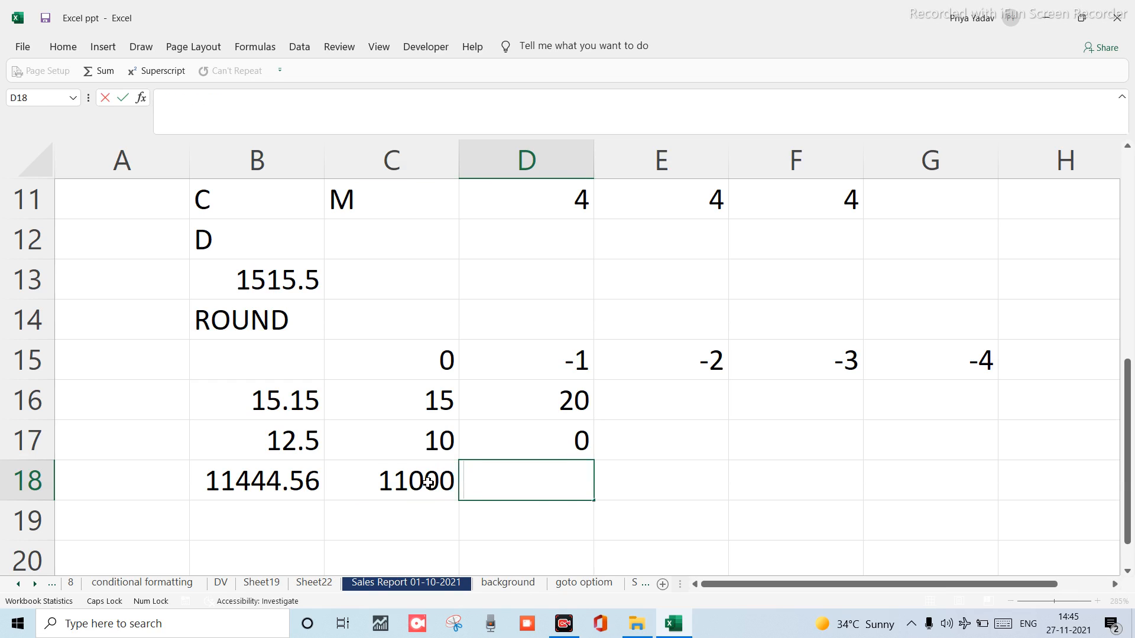
text(ROU)
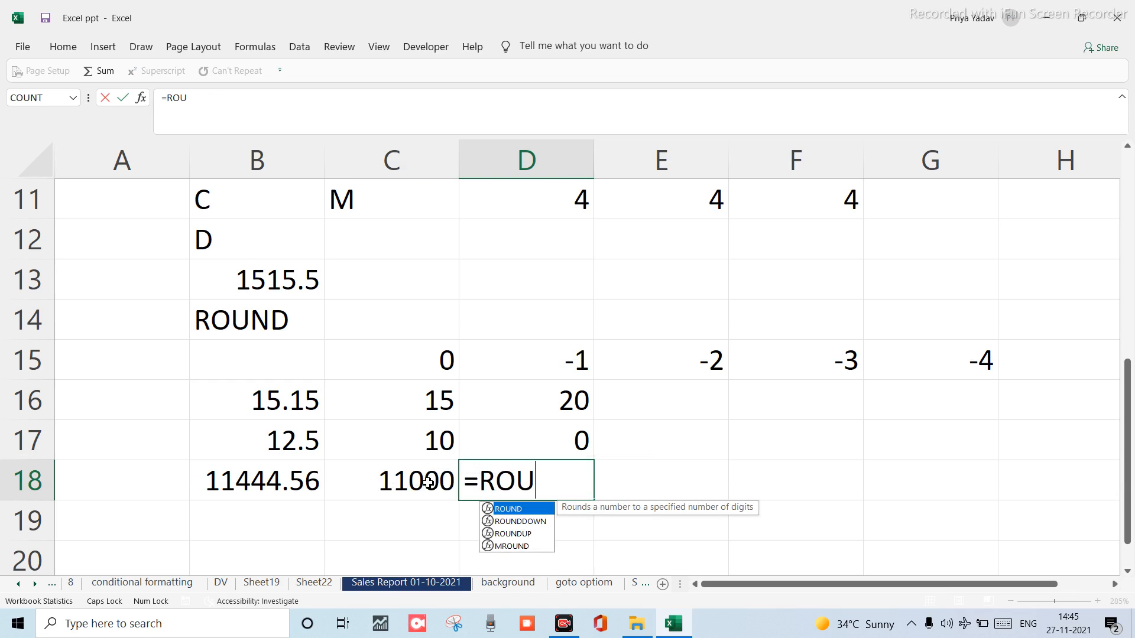
text(ND()
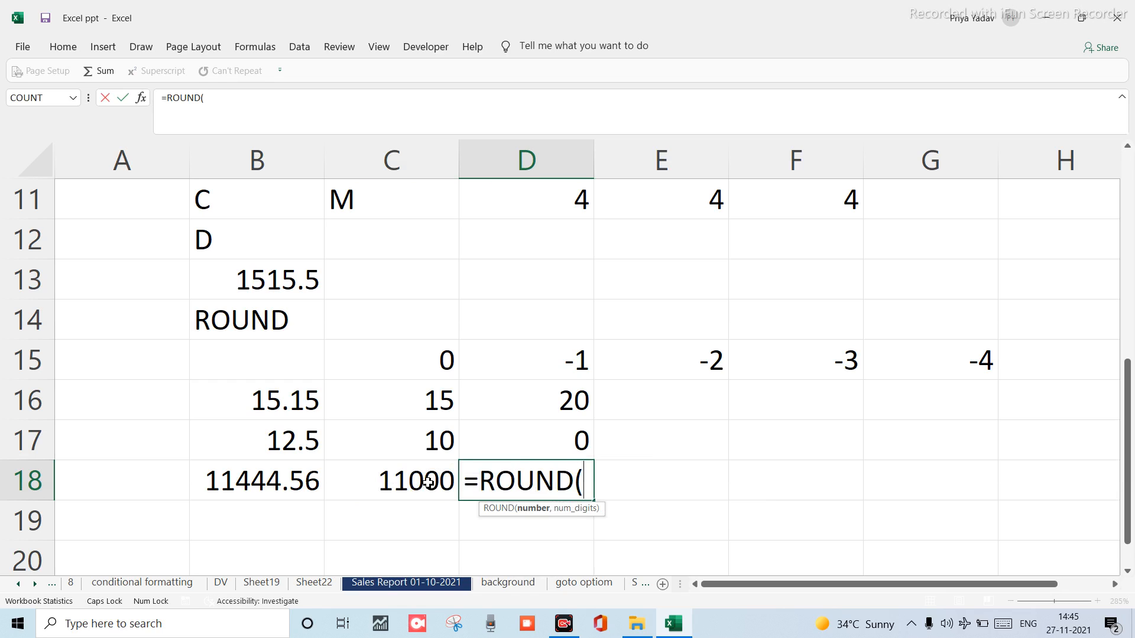
click(266, 490)
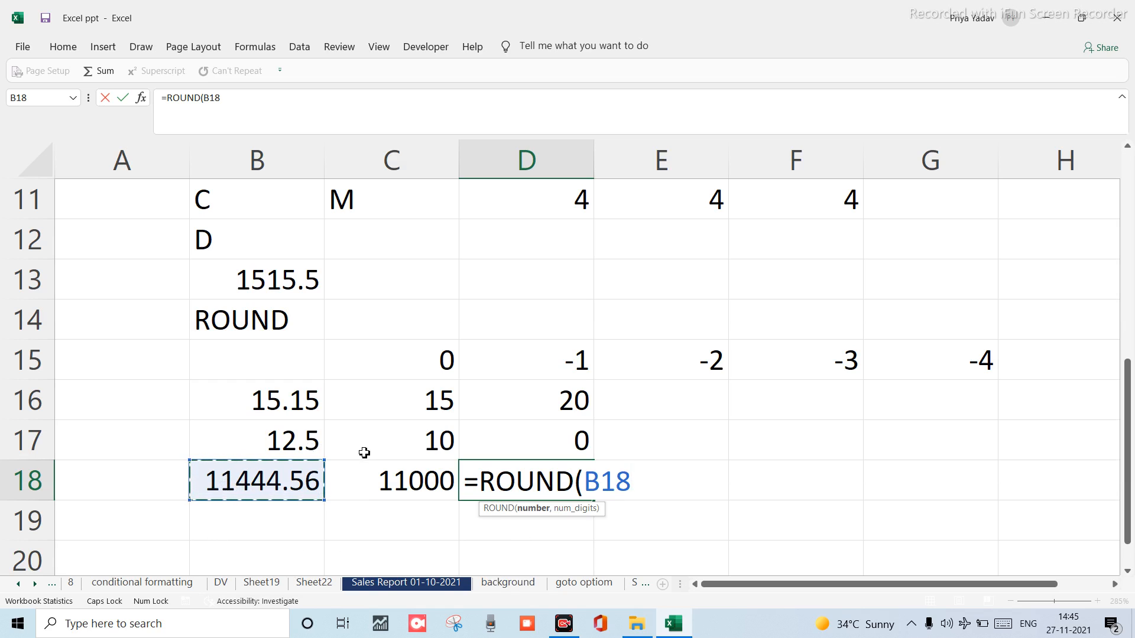
text(,)
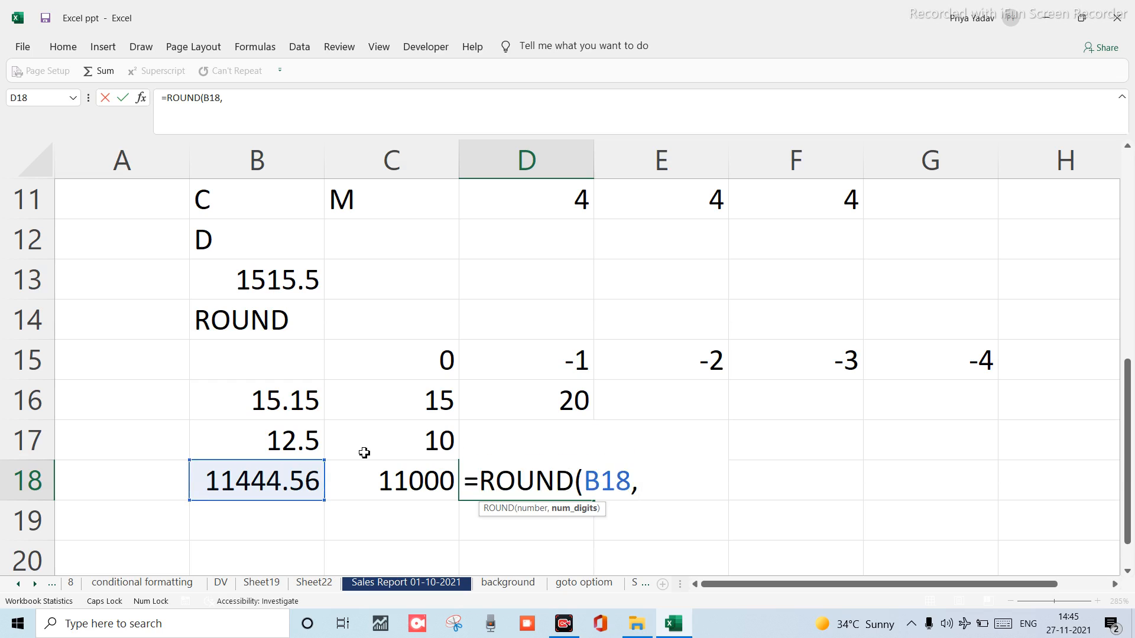
text(-4))
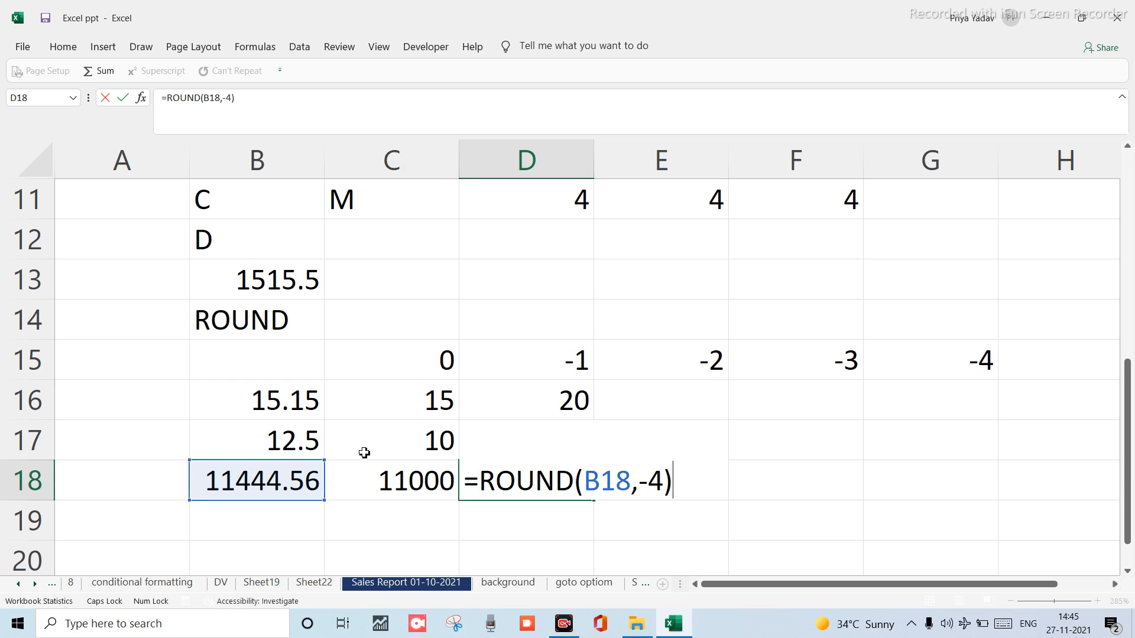
key(Return)
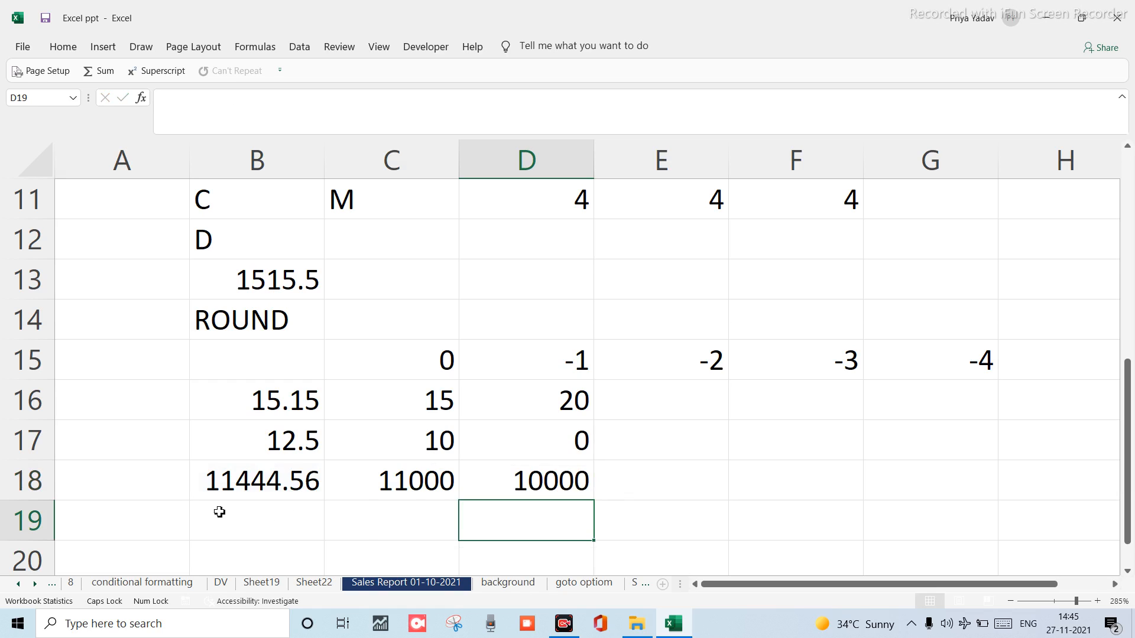
click(524, 489)
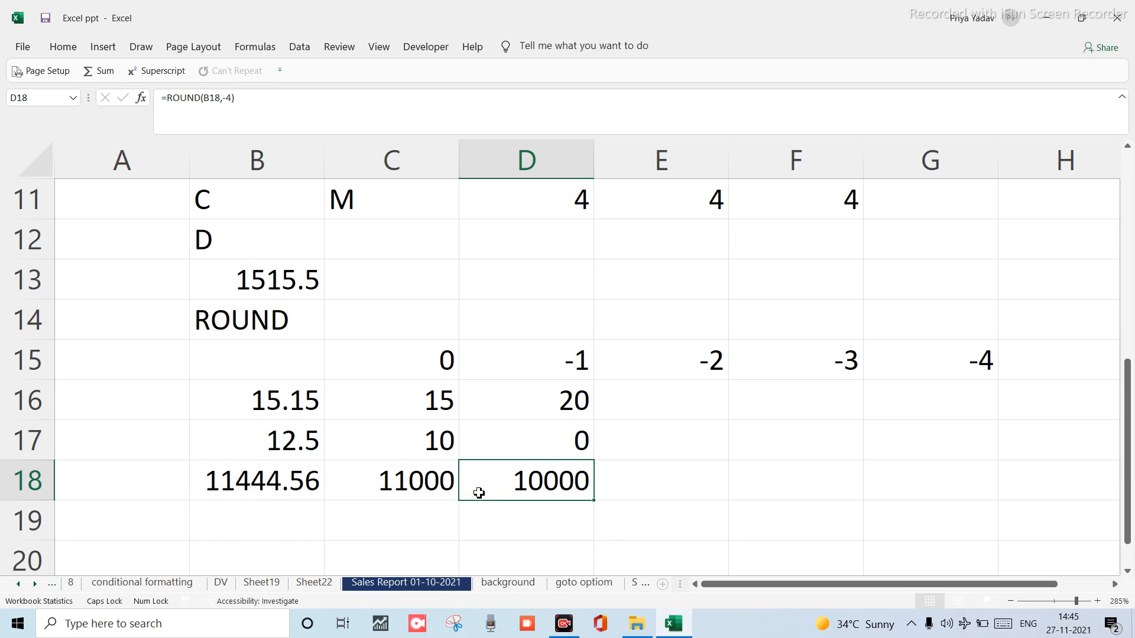
scroll(472, 485, down, 1)
scroll(328, 508, up, 2)
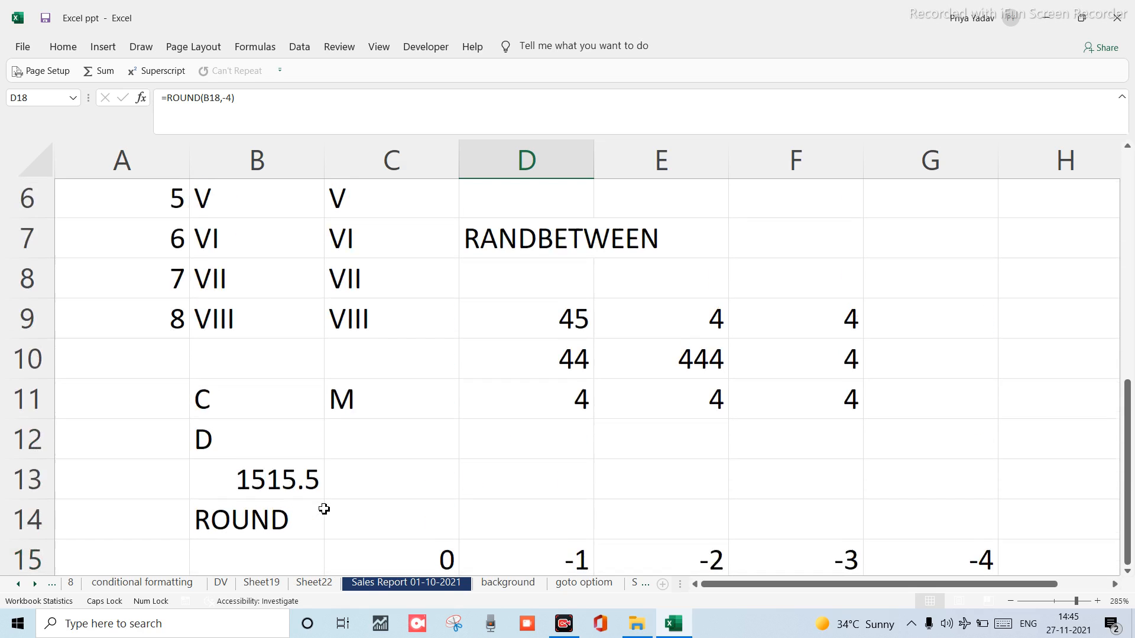
Review the ROUND examples in rows 15 to 18, checking the formulas in cells C18 and D18.
scroll(324, 509, down, 5)
scroll(324, 509, up, 5)
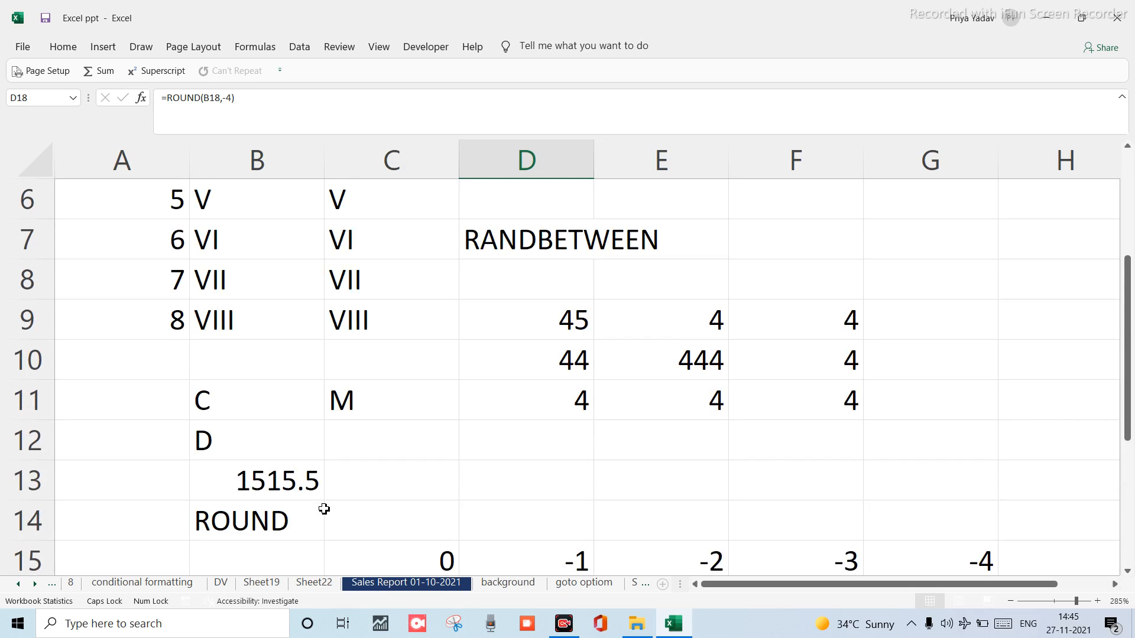
scroll(324, 509, down, 1)
scroll(324, 509, down, 1)
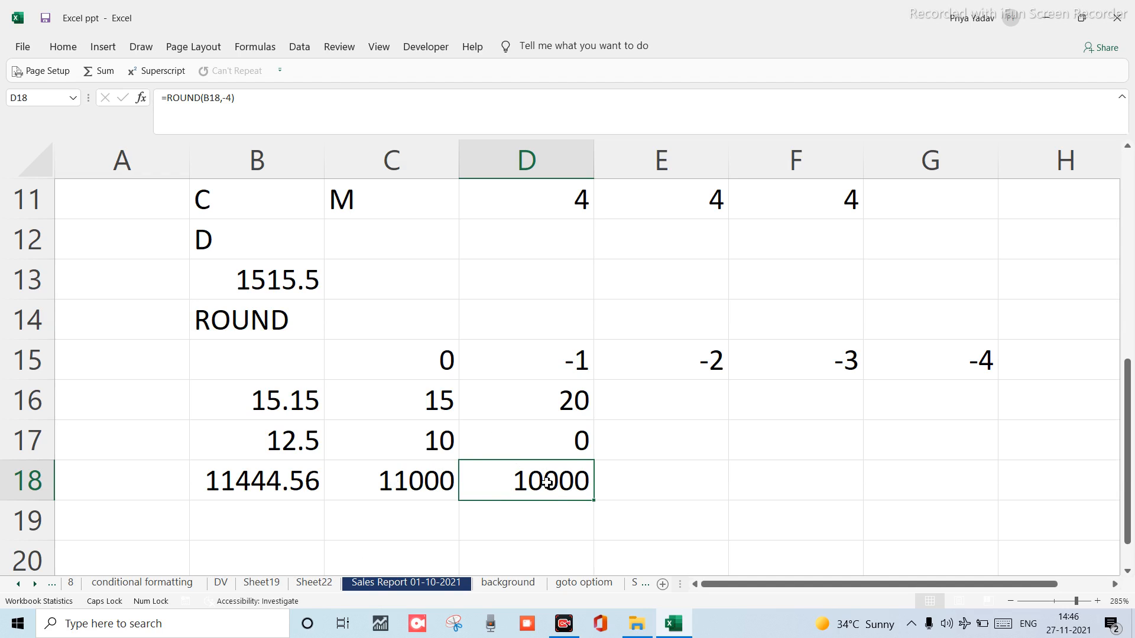
click(434, 481)
click(532, 493)
scroll(403, 428, up, 3)
scroll(403, 429, down, 7)
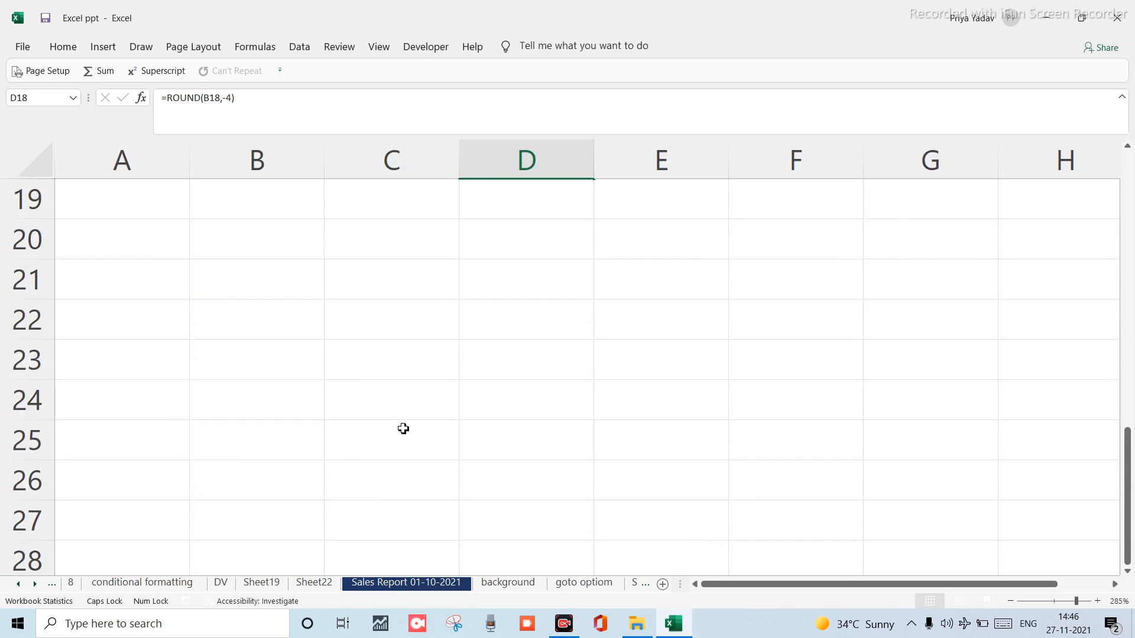
scroll(403, 428, up, 3)
scroll(403, 429, up, 1)
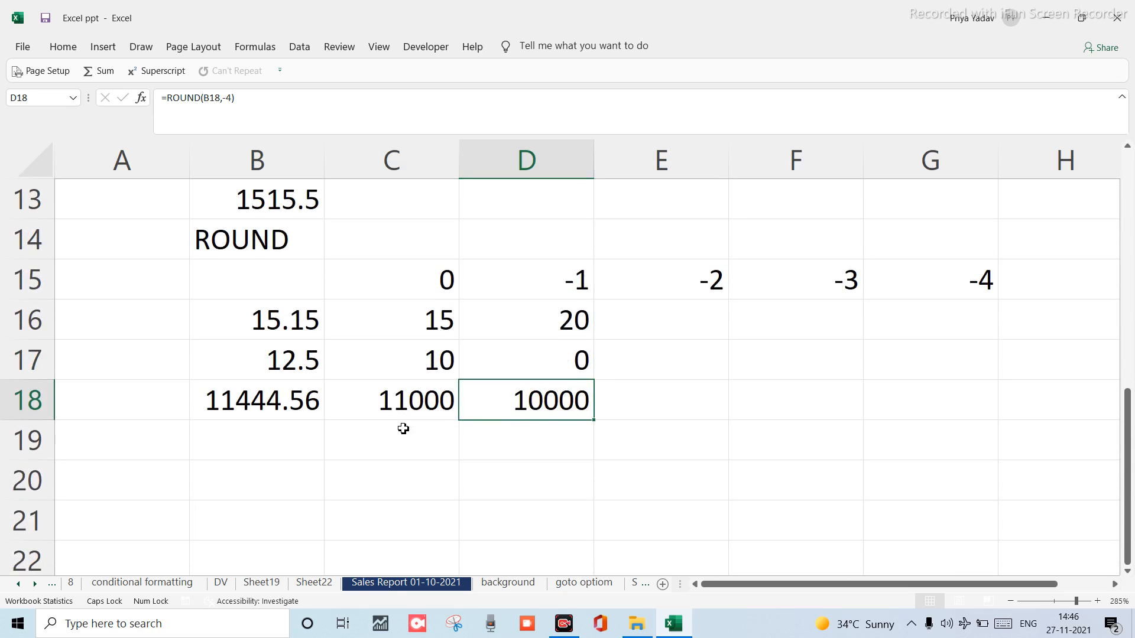
scroll(404, 429, down, 1)
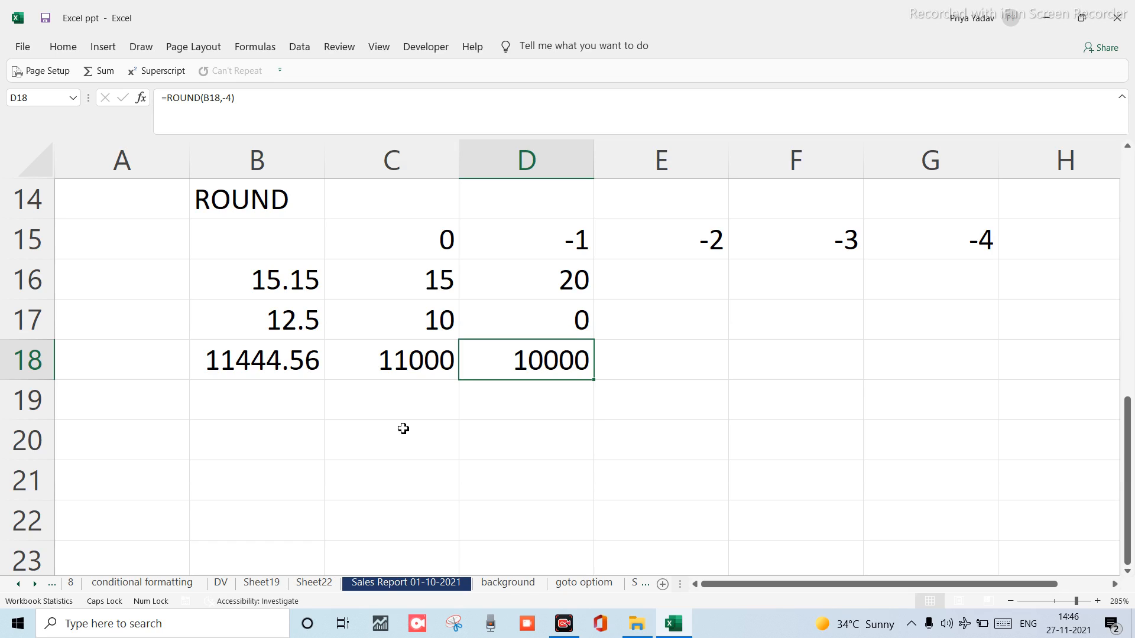
Enter the sample number 1515.5 in cell B19, below the other ROUND sample numbers.
click(240, 367)
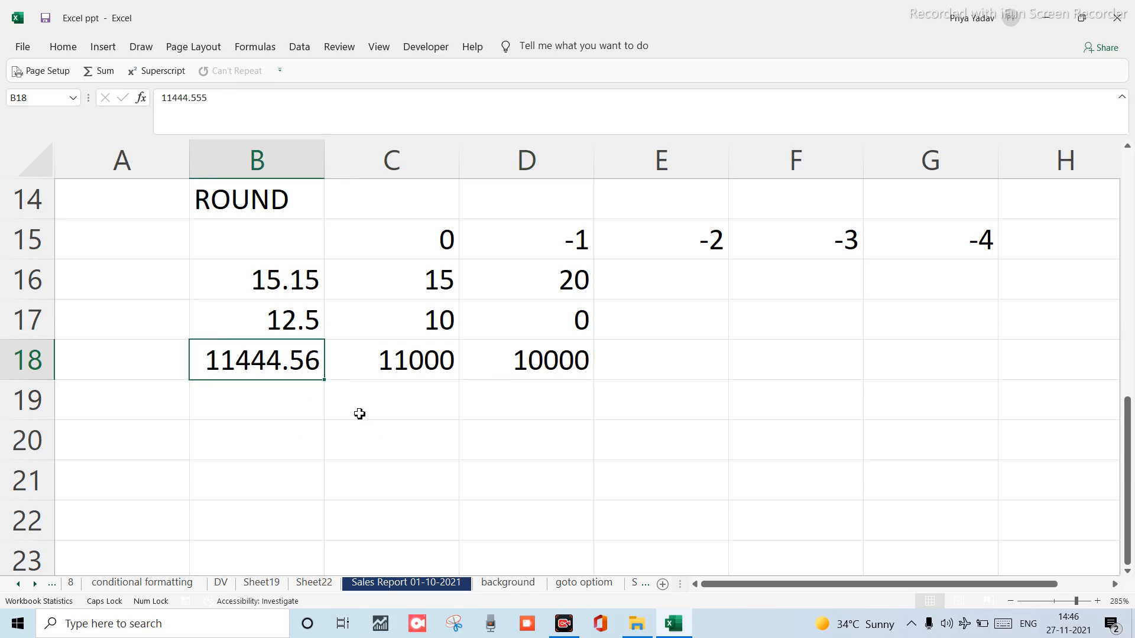
click(262, 417)
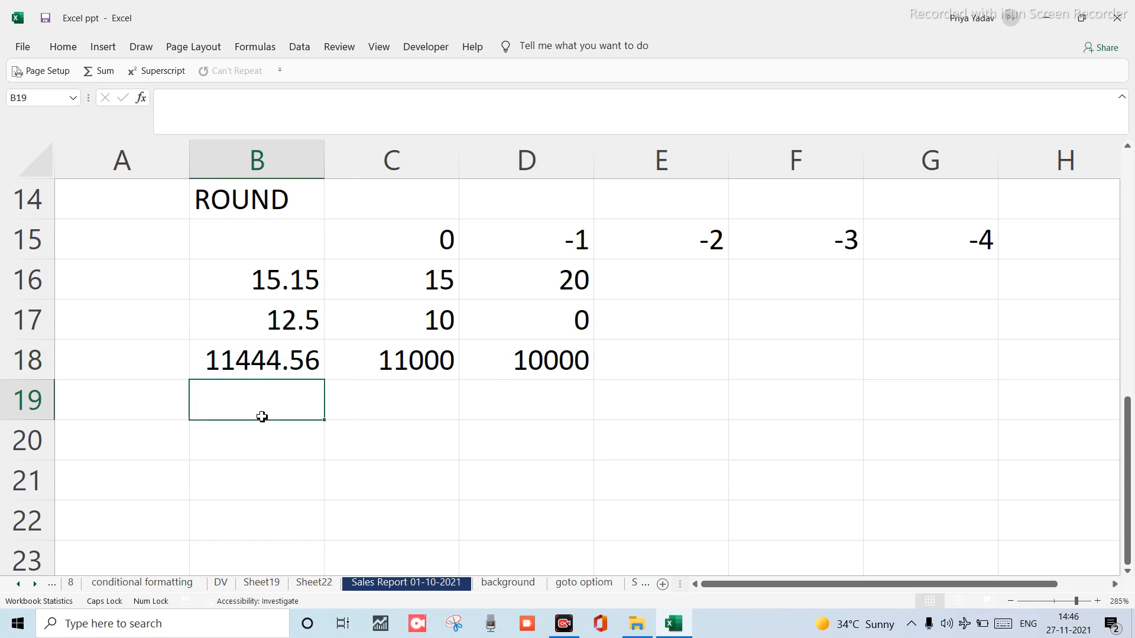
text(1515)
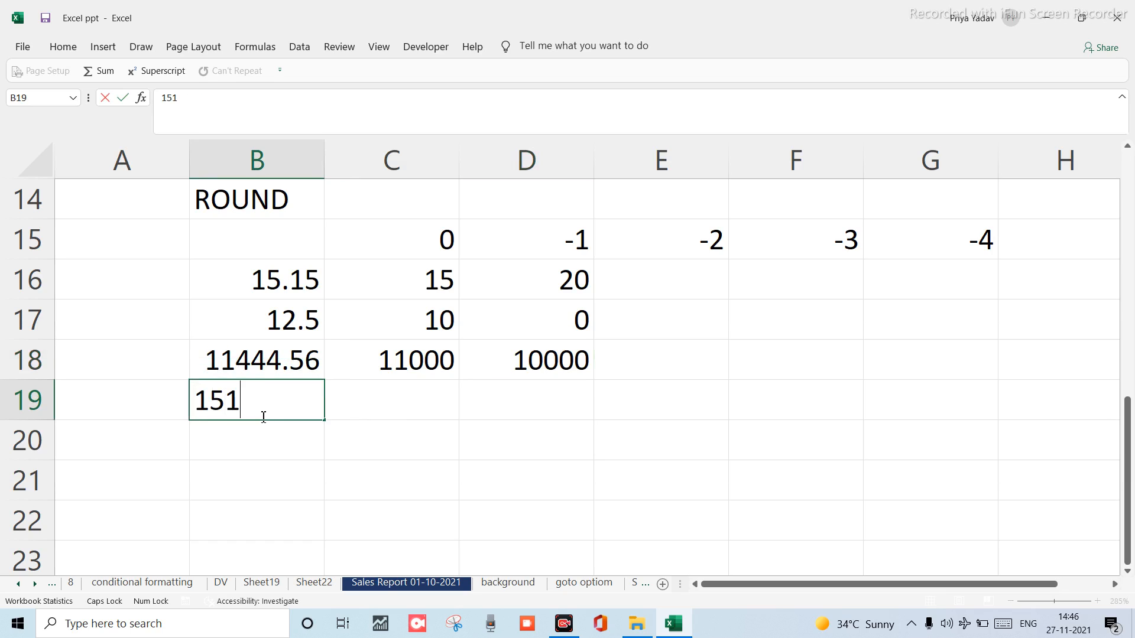
text(.5)
key(Tab)
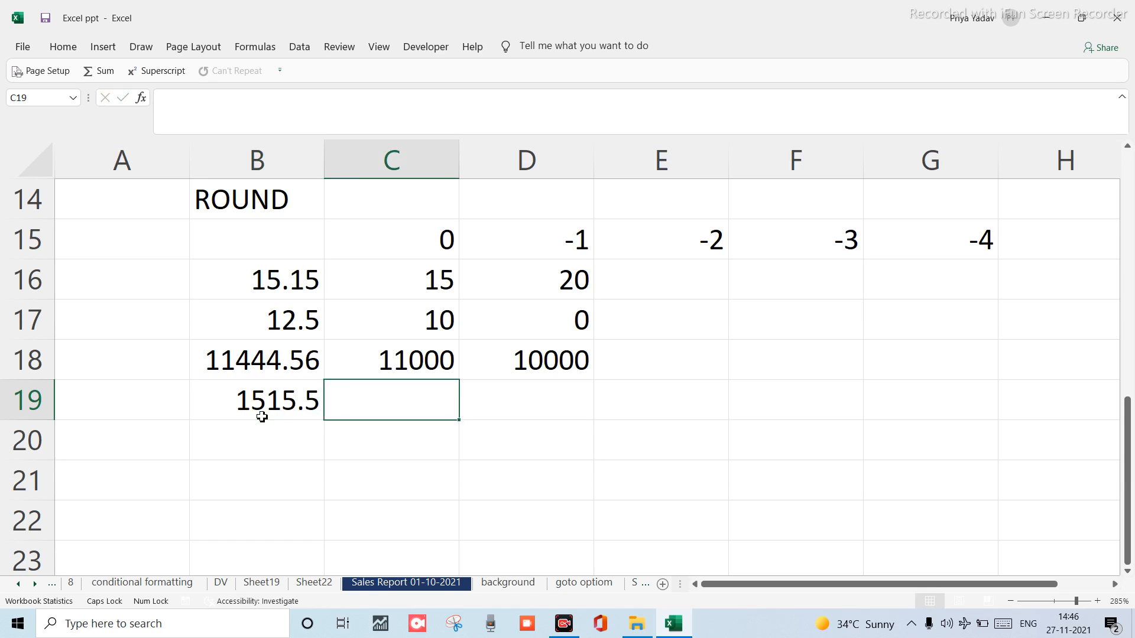
Enter the heading ROUND UP in cell B21, two rows below the last sample number.
key(Return)
key(Down)
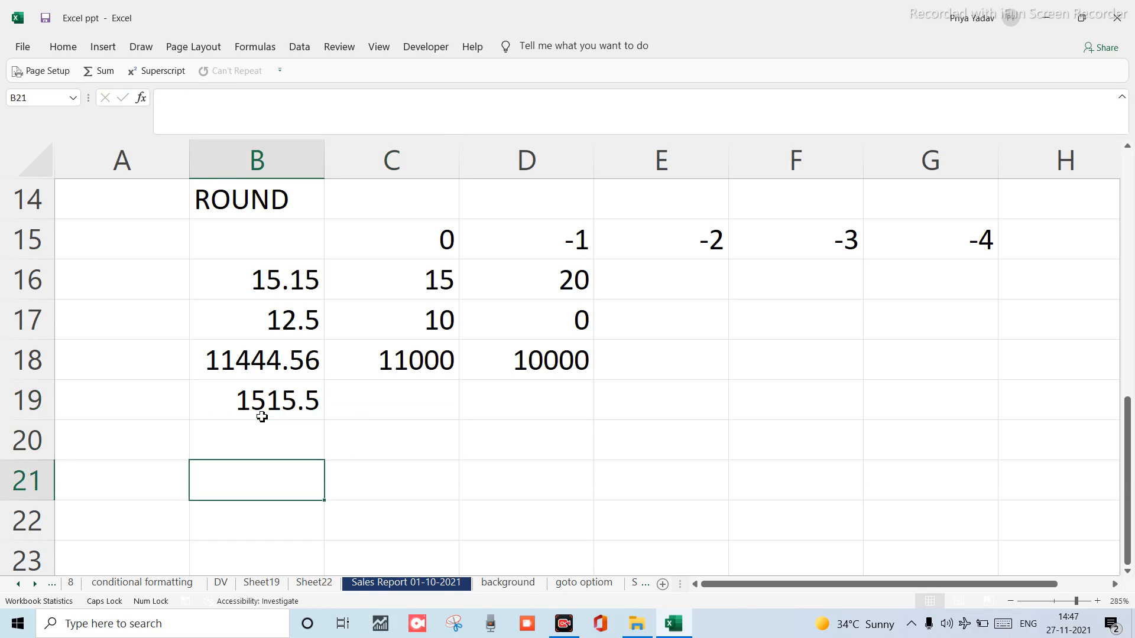
text(rOU)
key(BackSpace)
key(BackSpace)
key(BackSpace)
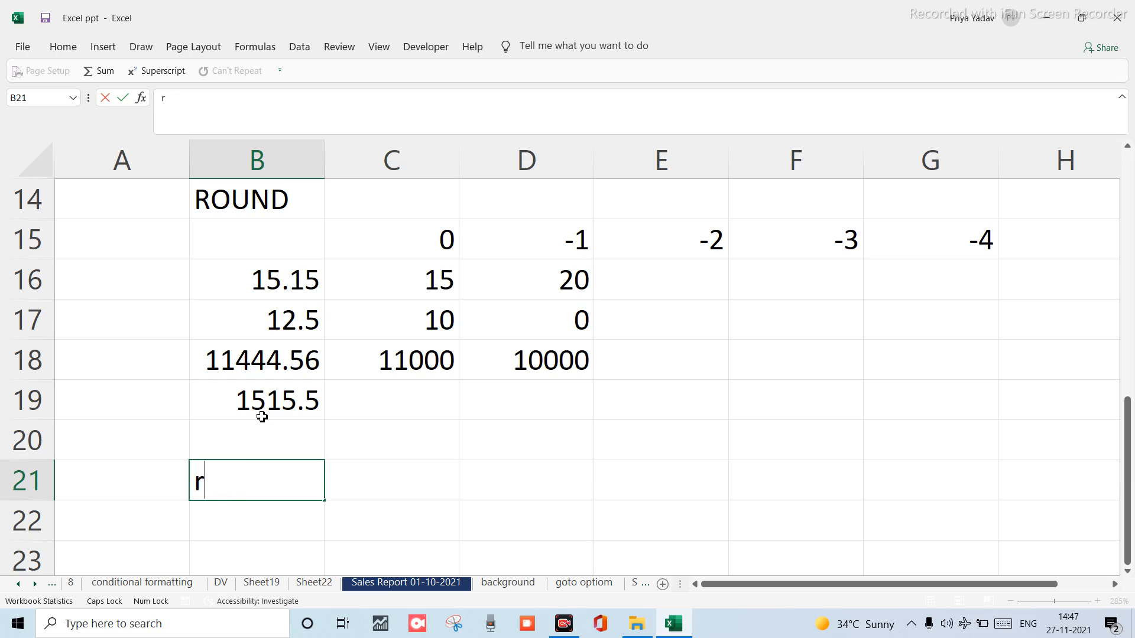
text(rOU)
key(BackSpace)
key(BackSpace)
key(BackSpace)
text(ROU)
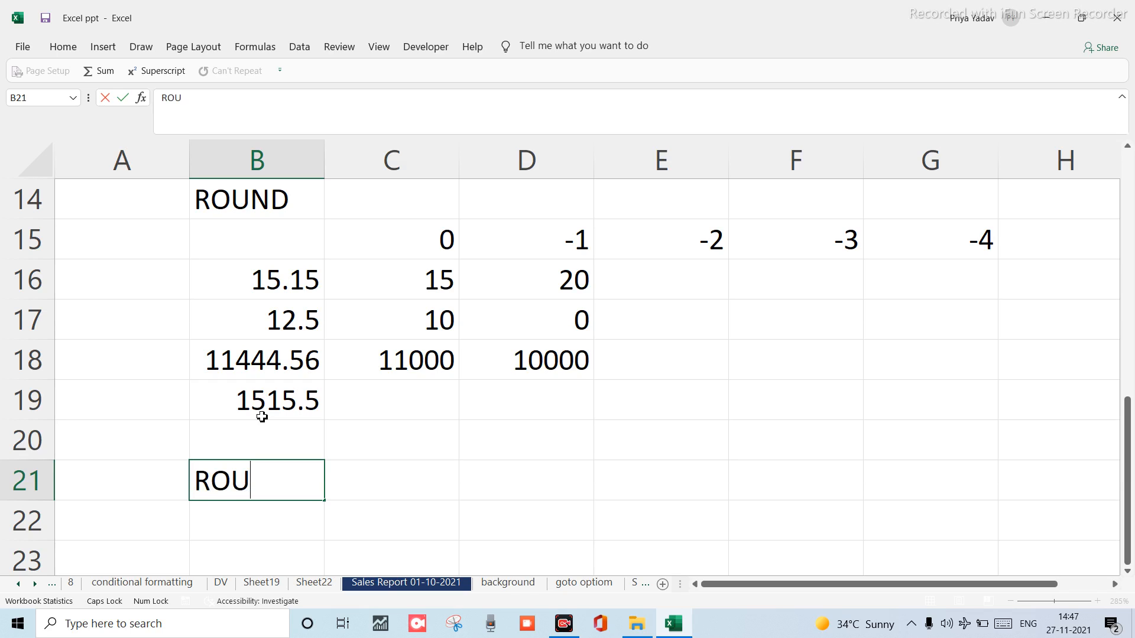
text(ND UP)
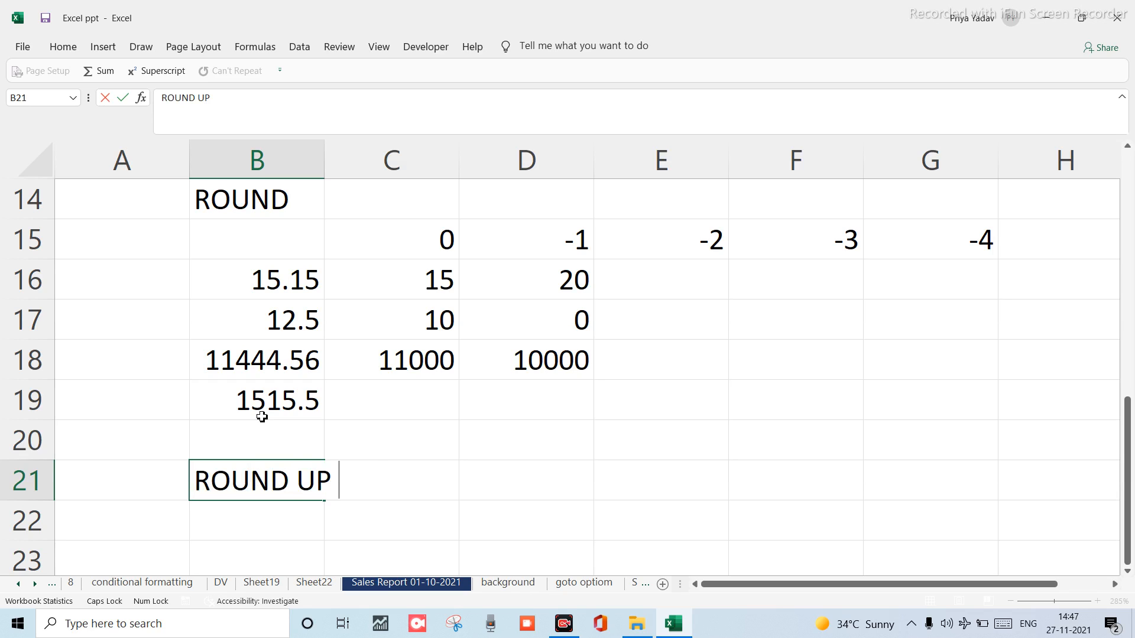
key(Return)
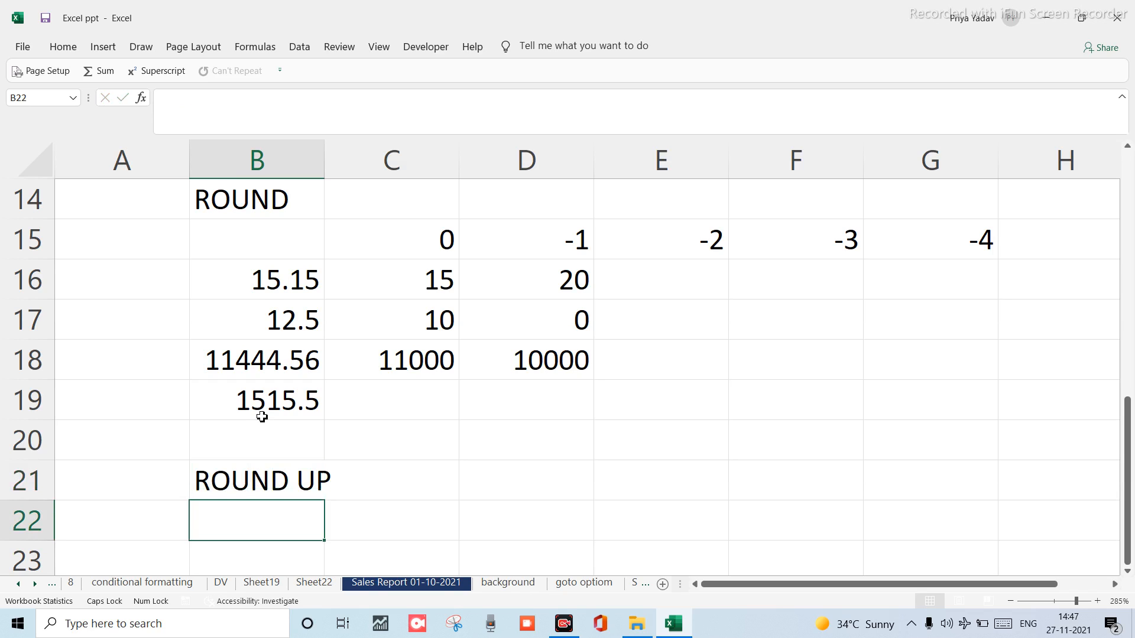
Enter the sample number 1515.15 in cell B23, two rows below the ROUND UP heading.
key(Return)
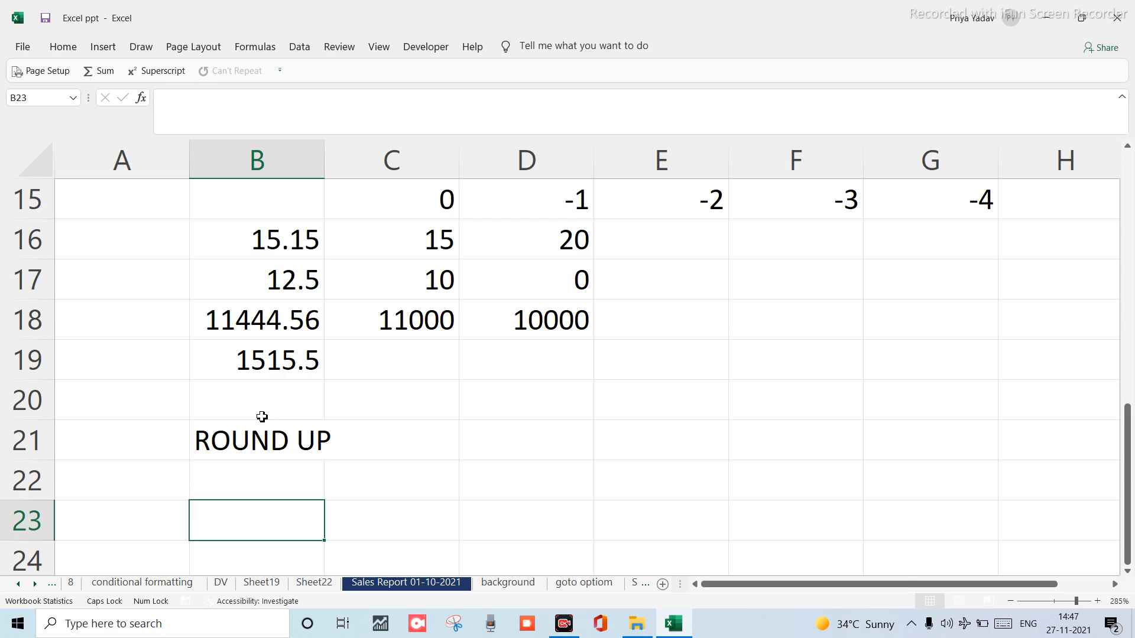
text(15)
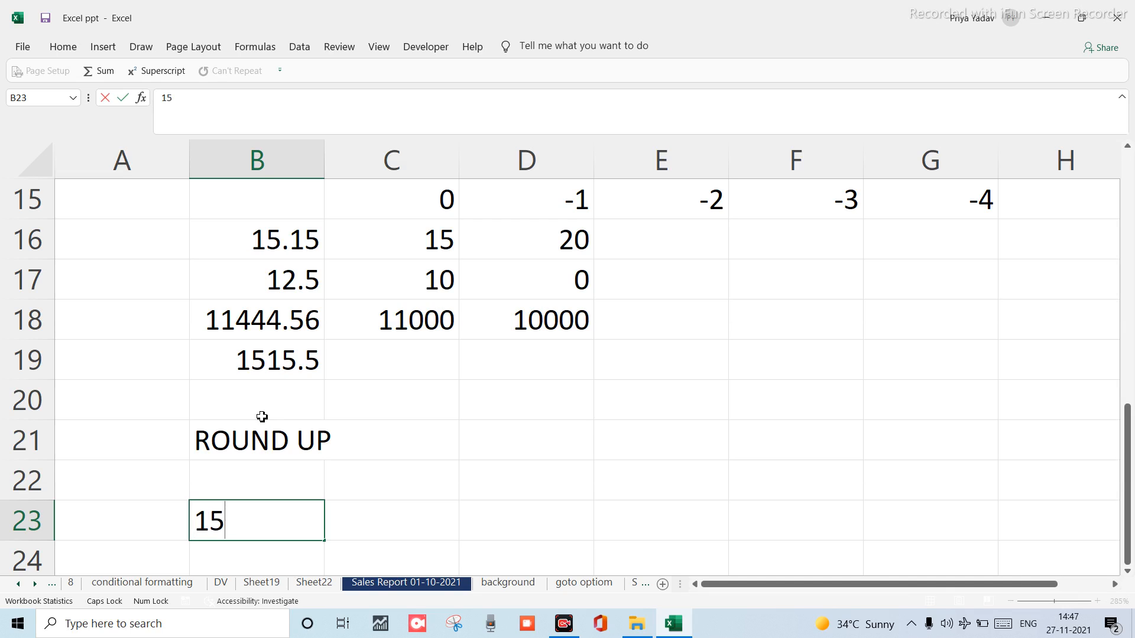
text(15.15)
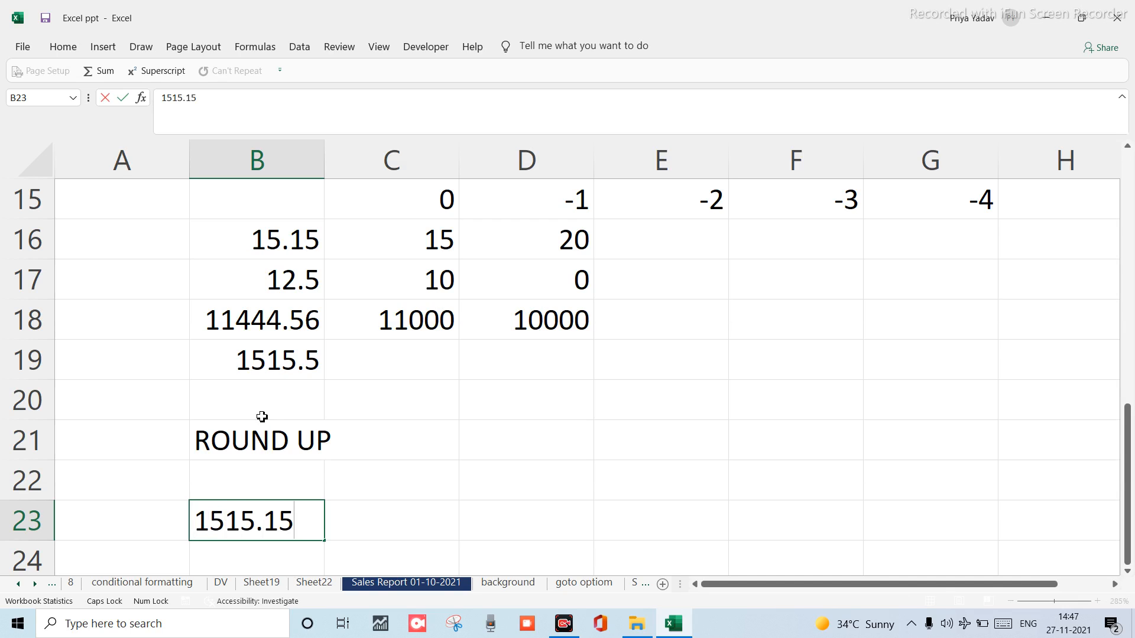
key(Tab)
key(Left)
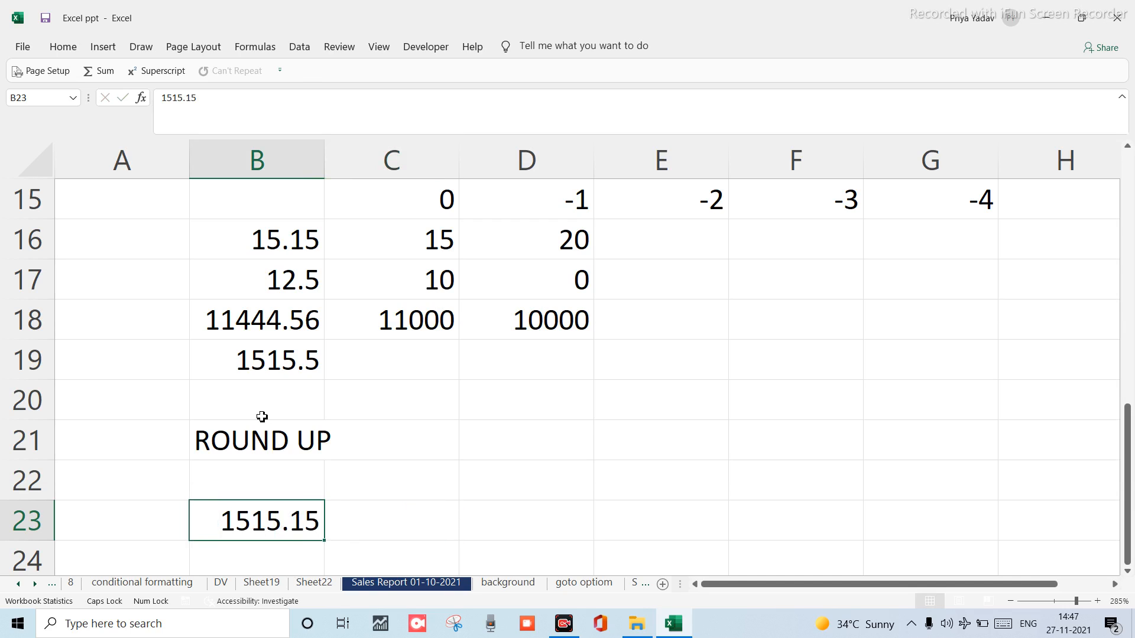
Replace the sample number in cell B23 with 1515.5.
text(15.)
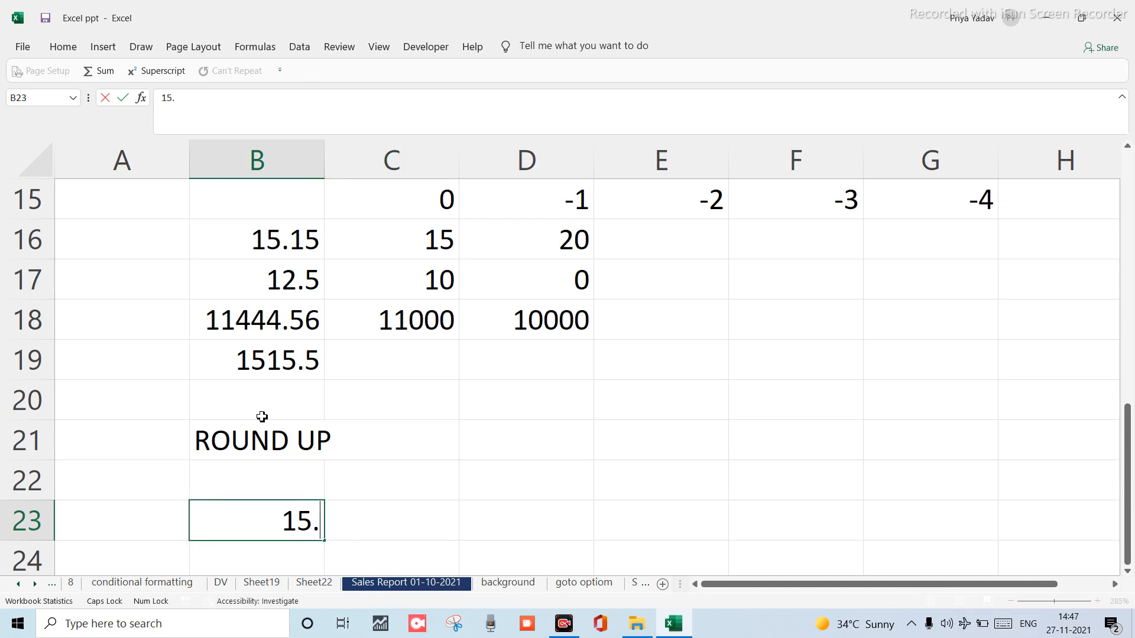
key(BackSpace)
text(5.5)
key(Tab)
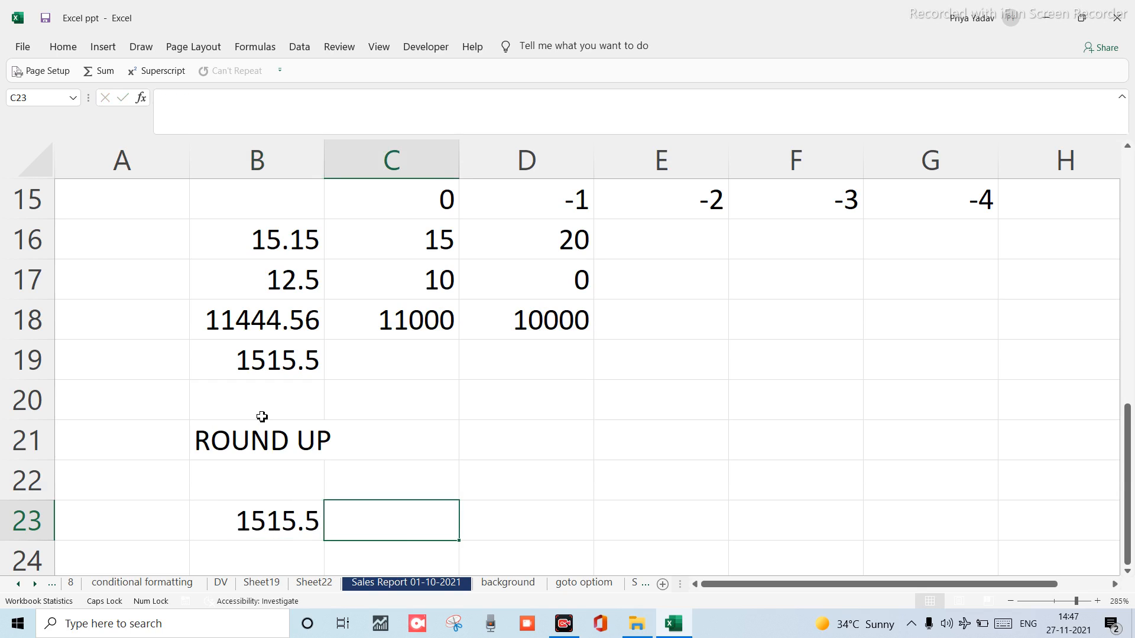
Round up the number in B23 to 0 digits with the formula =ROUNDUP(B23,0) in cell C23.
text(=ROU)
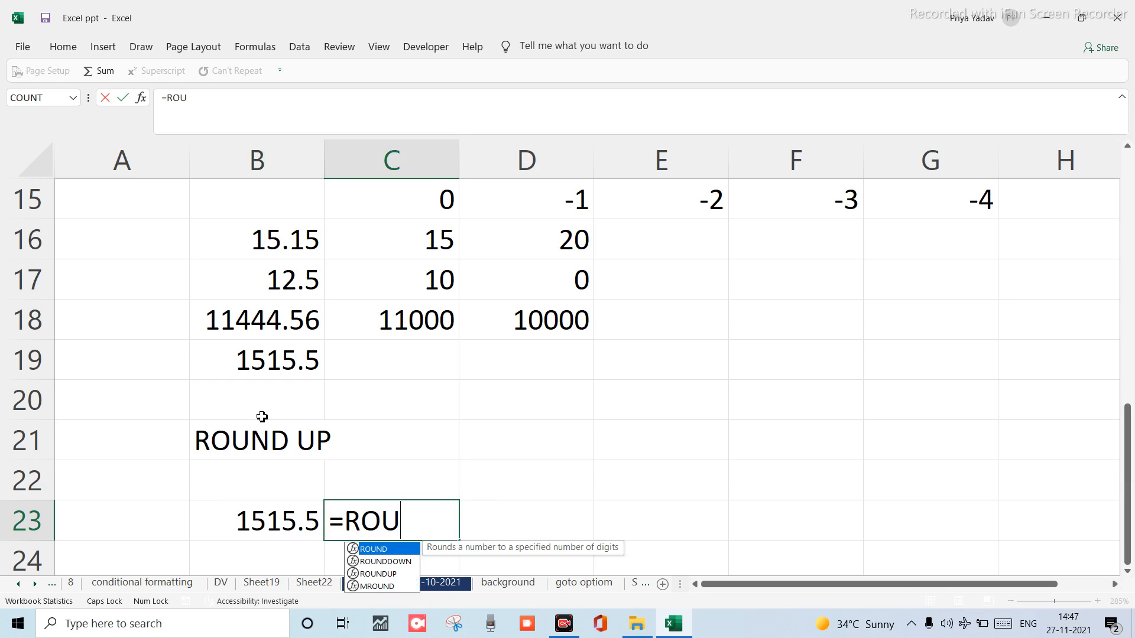
text(NDUP)
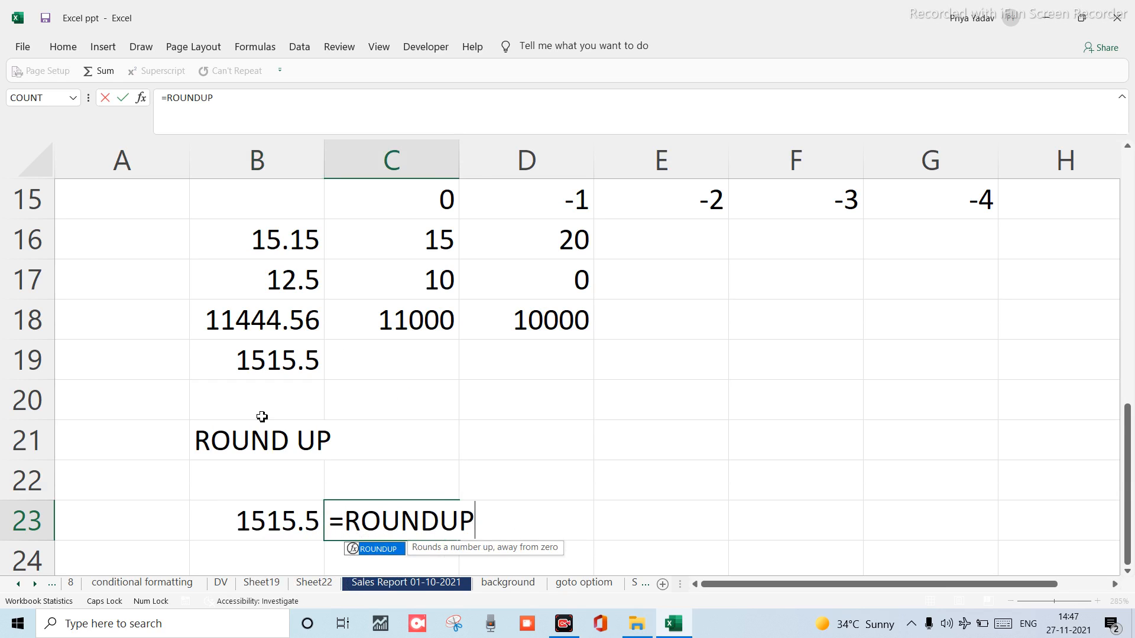
double_click(372, 550)
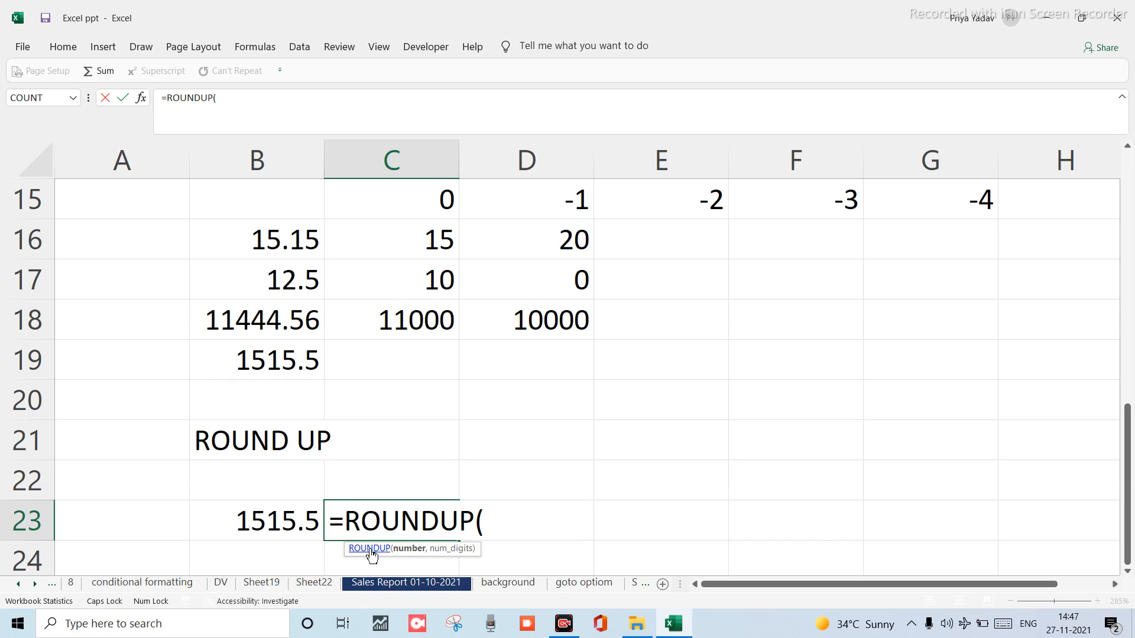
click(293, 532)
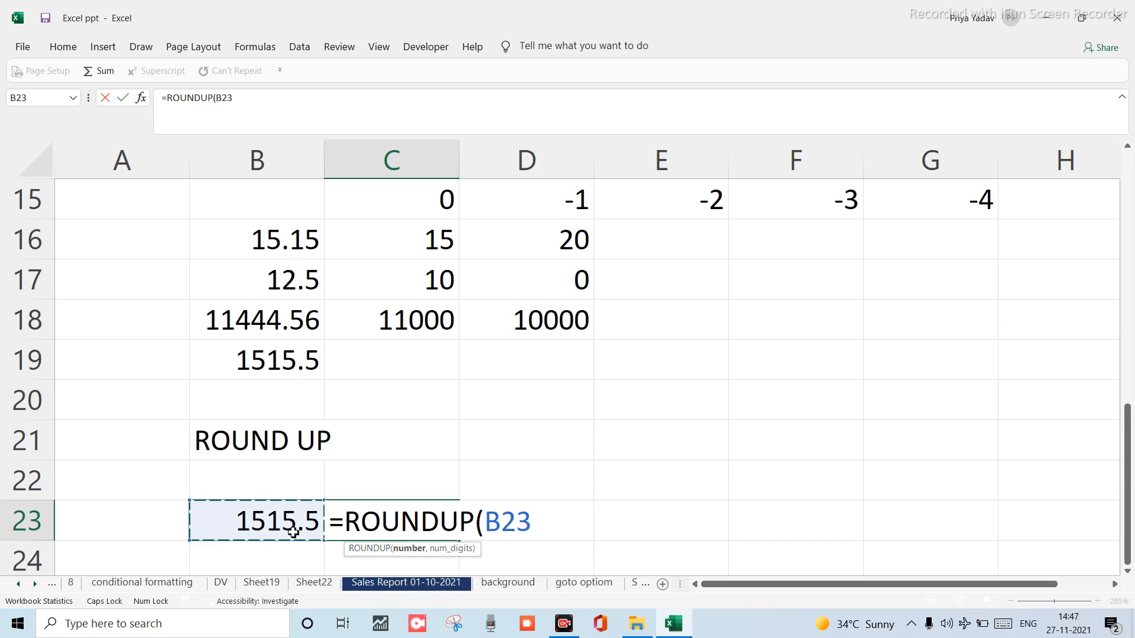
text(,)
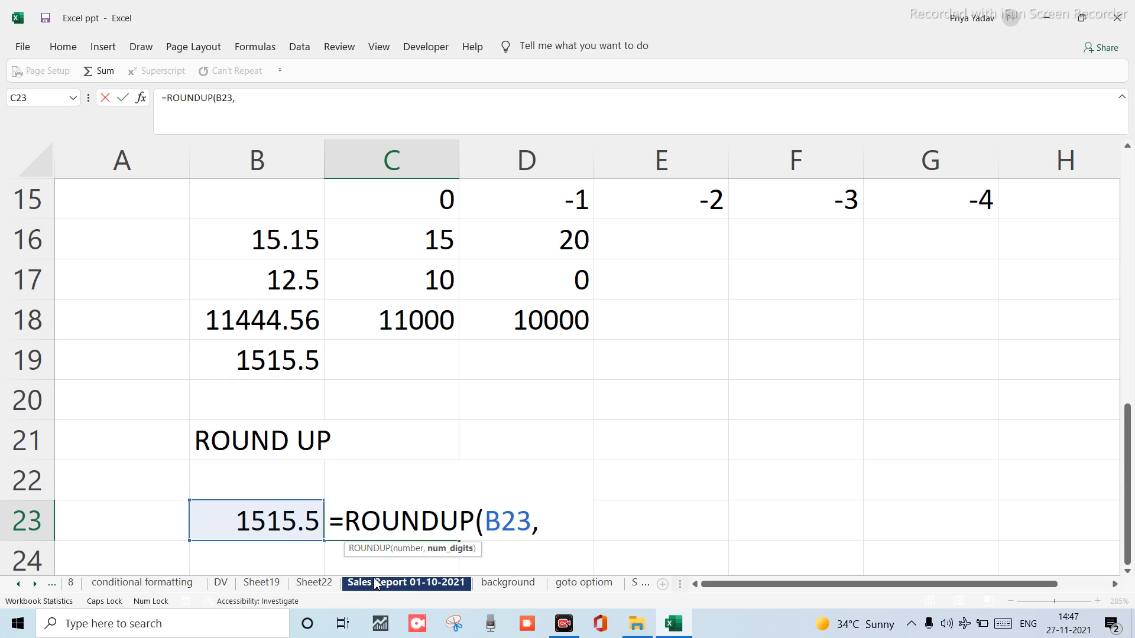
text(1)
key(BackSpace)
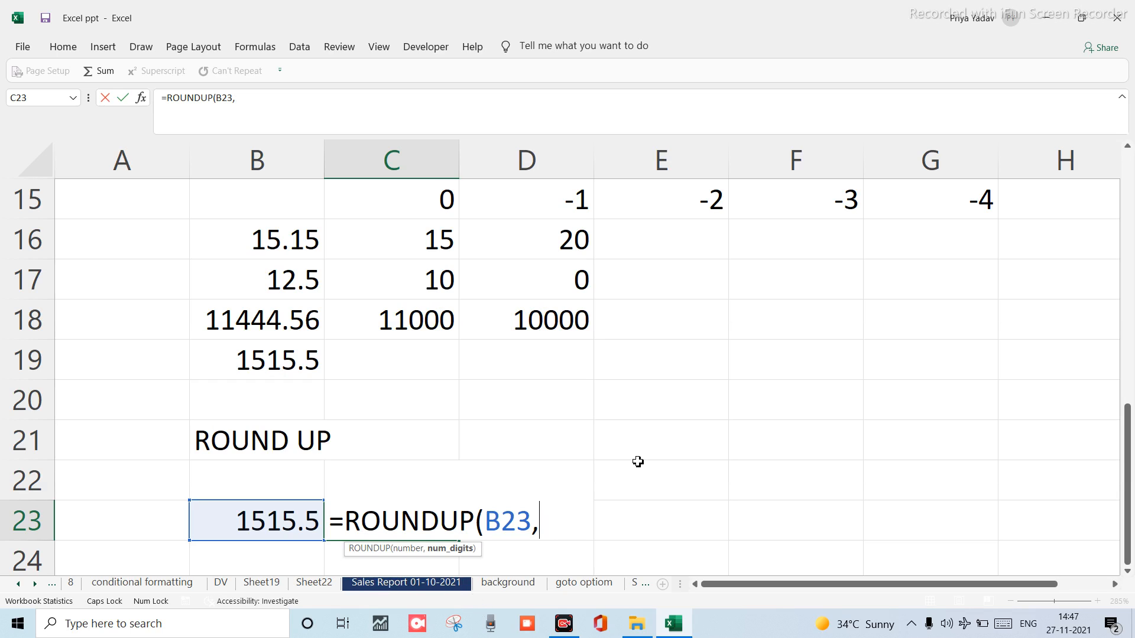
text(0))
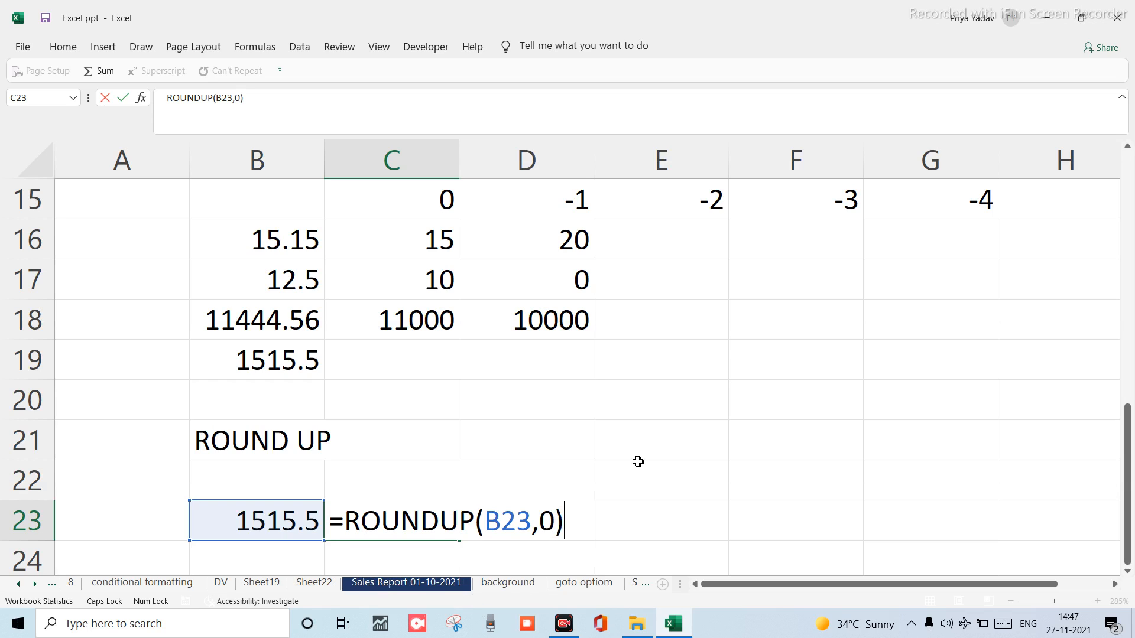
key(Return)
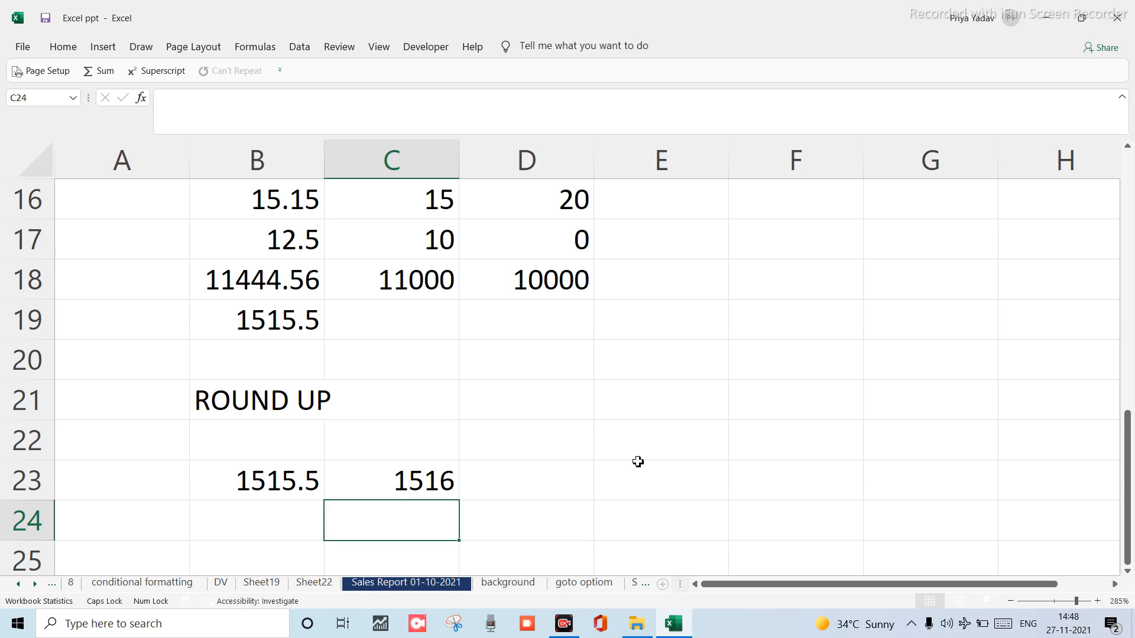
key(Up)
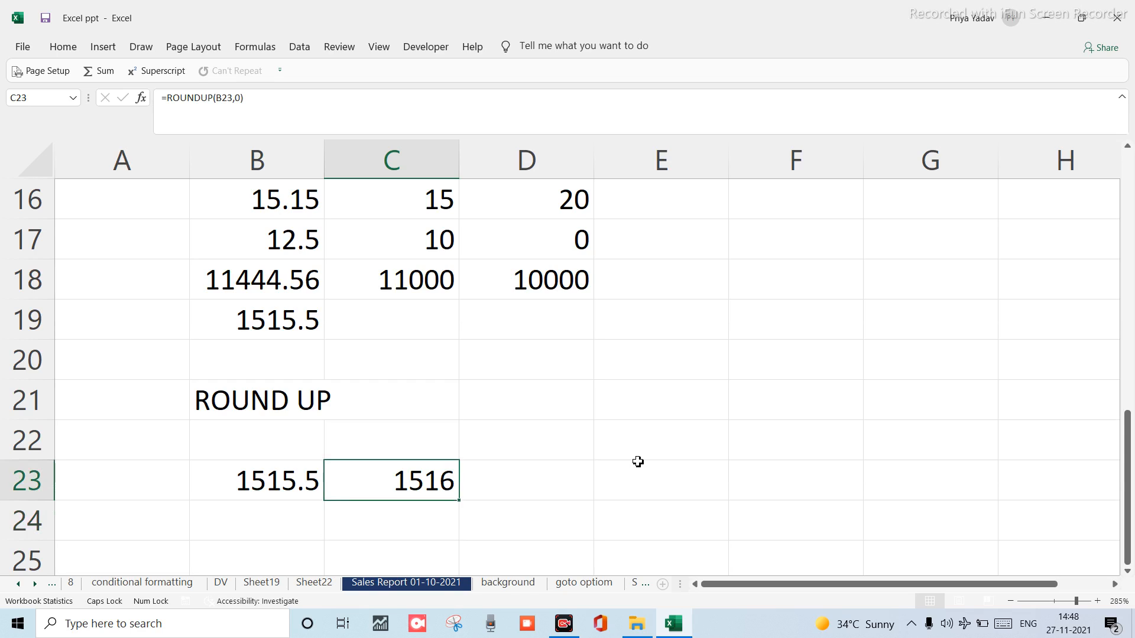
key(Down)
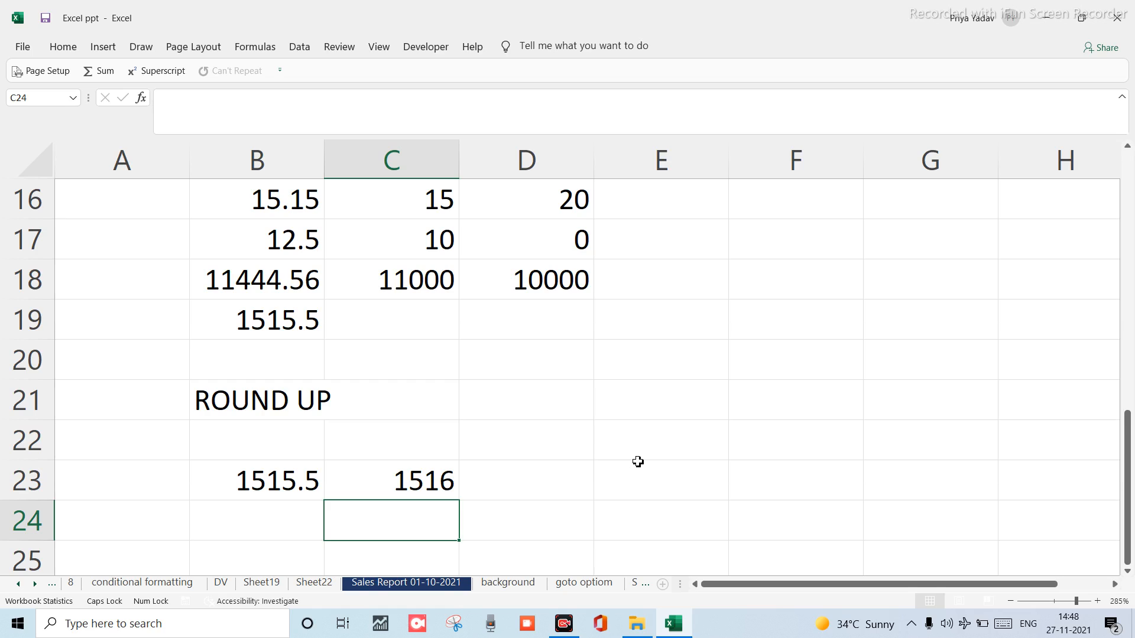
text(=R)
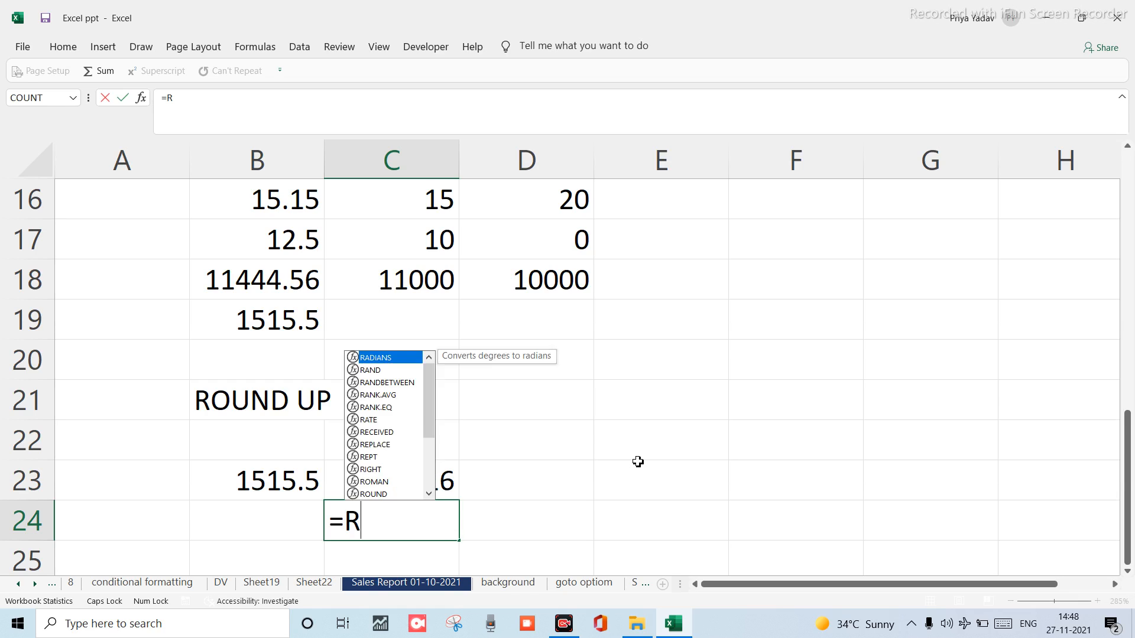
text(OUD)
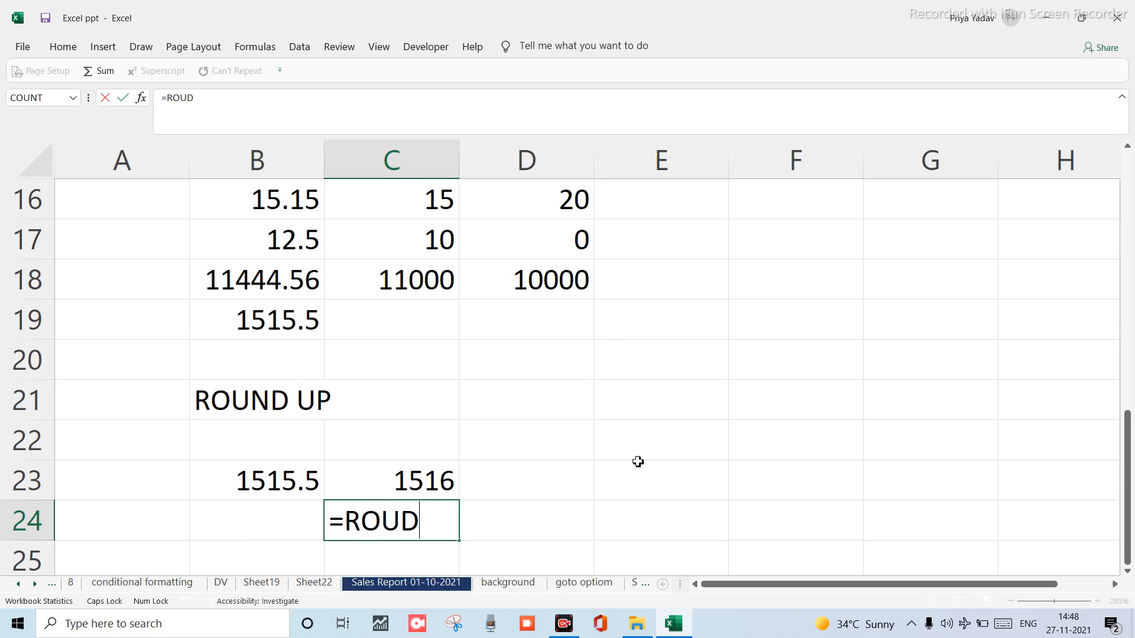
text(UP)
text(()
click(255, 487)
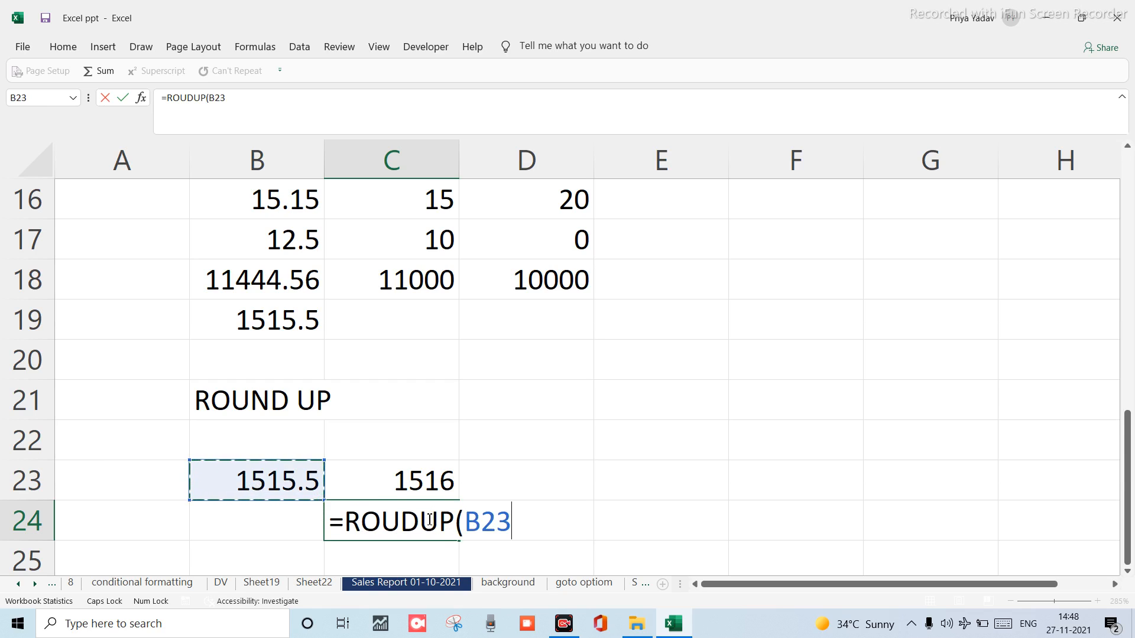
key(BackSpace)
key(BackSpace)
key(BackSpace)
key(BackSpace)
key(BackSpace)
key(BackSpace)
key(BackSpace)
key(BackSpace)
key(BackSpace)
key(BackSpace)
key(BackSpace)
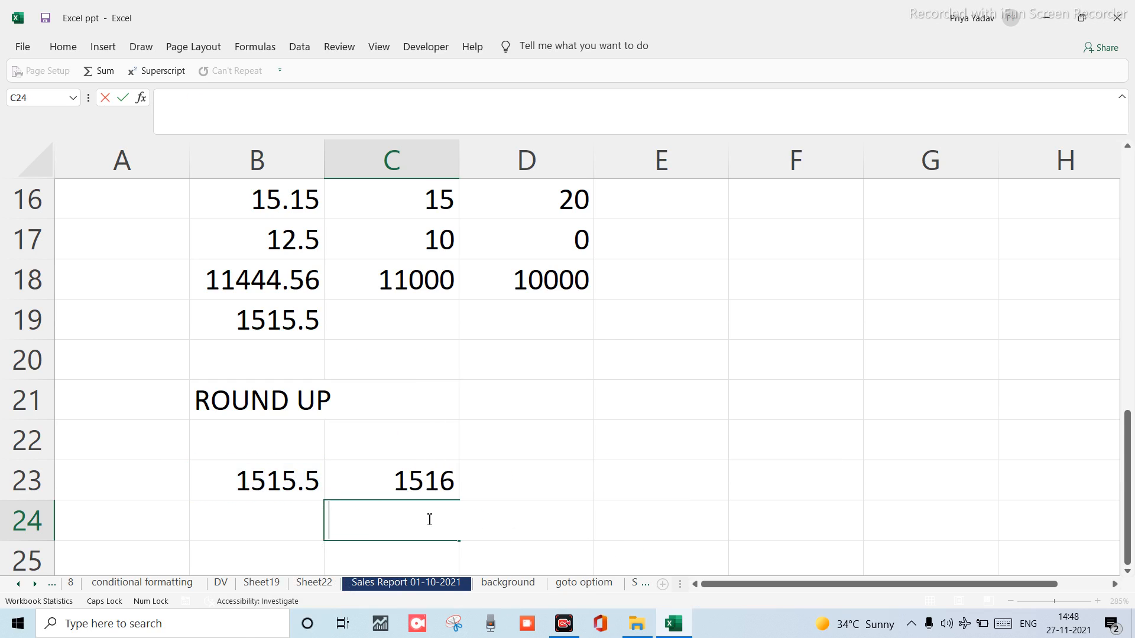
text(=ROU)
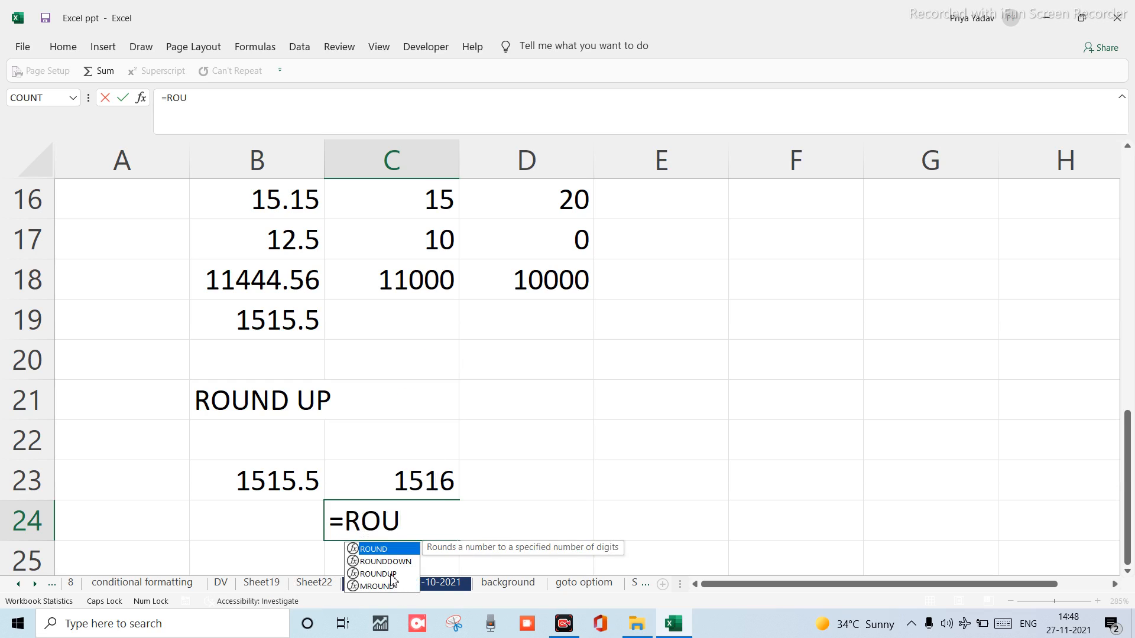
double_click(395, 574)
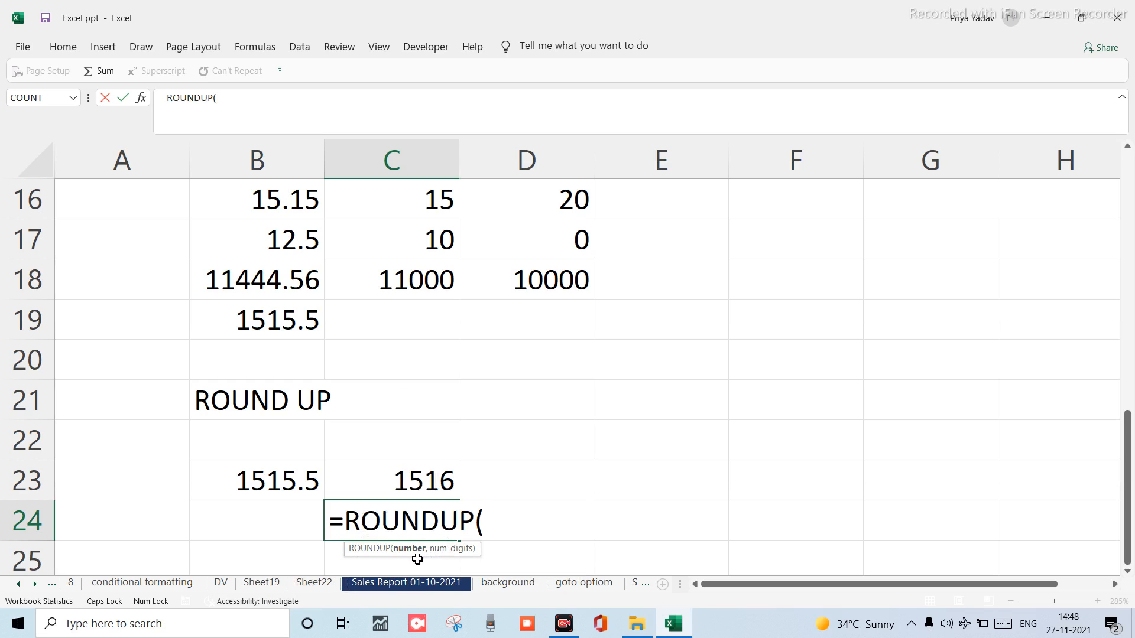
click(294, 483)
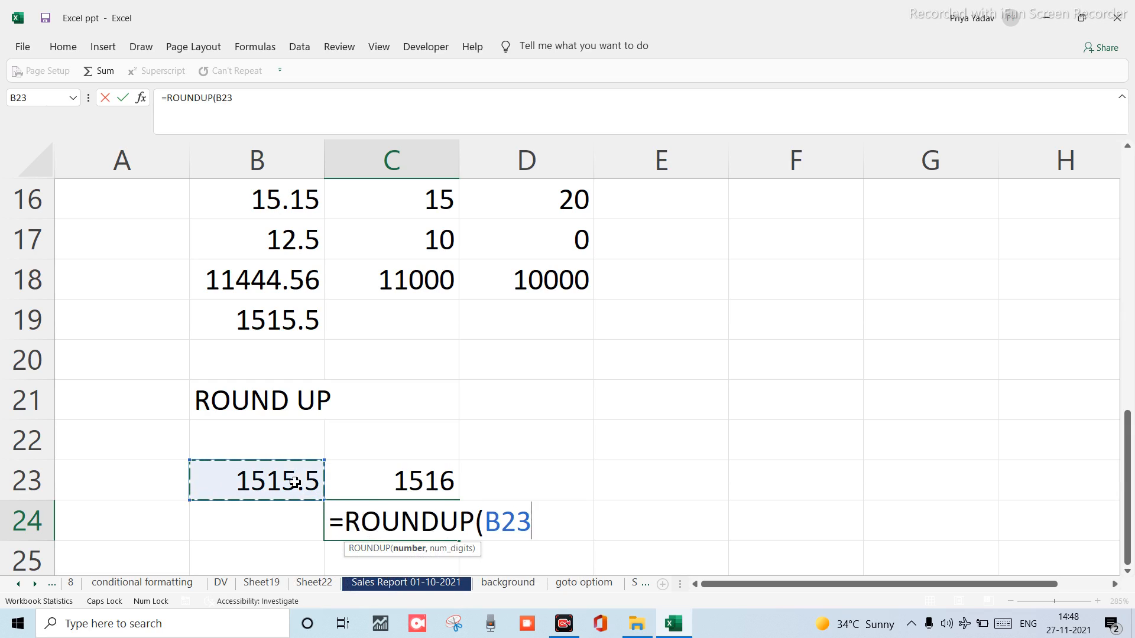
text(,)
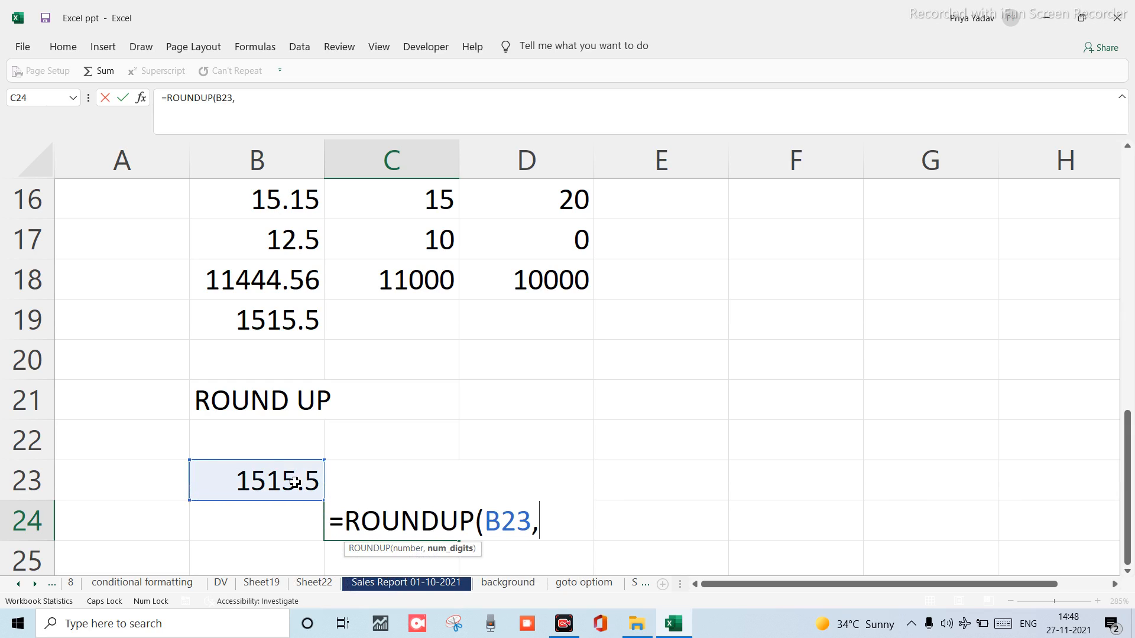
text(2)
key(BackSpace)
text(1_)
key(Return)
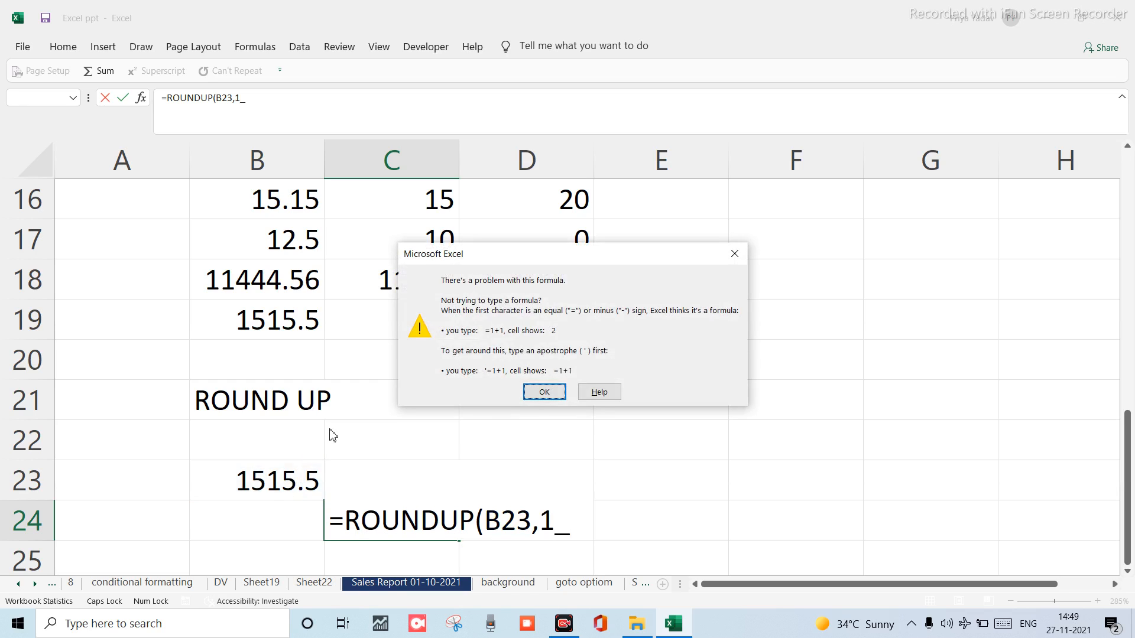
click(526, 393)
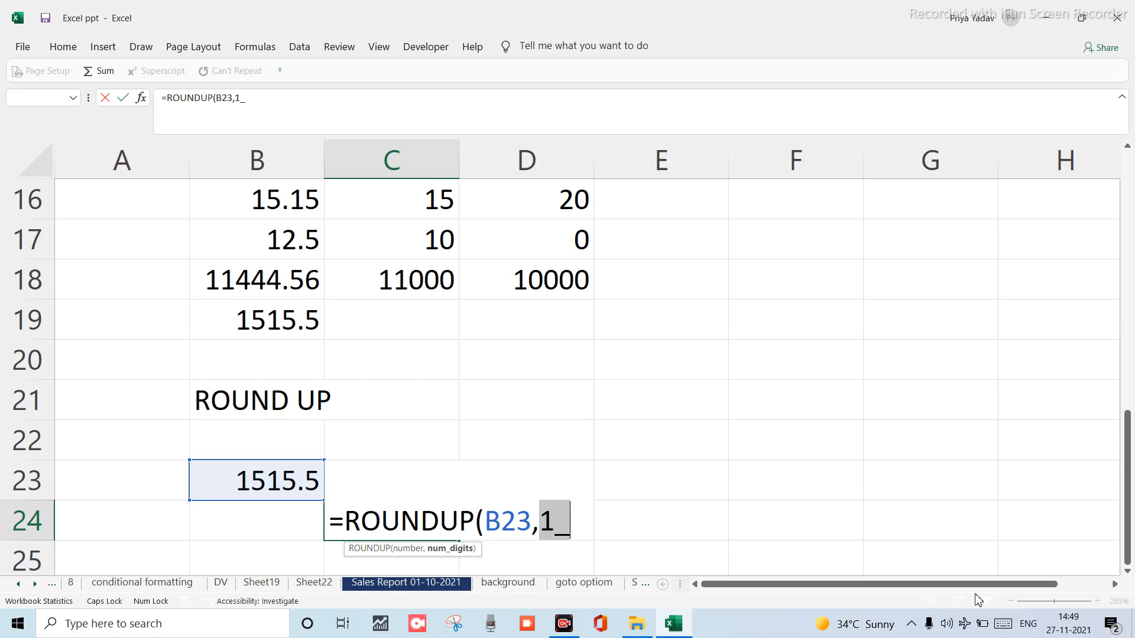
key(Escape)
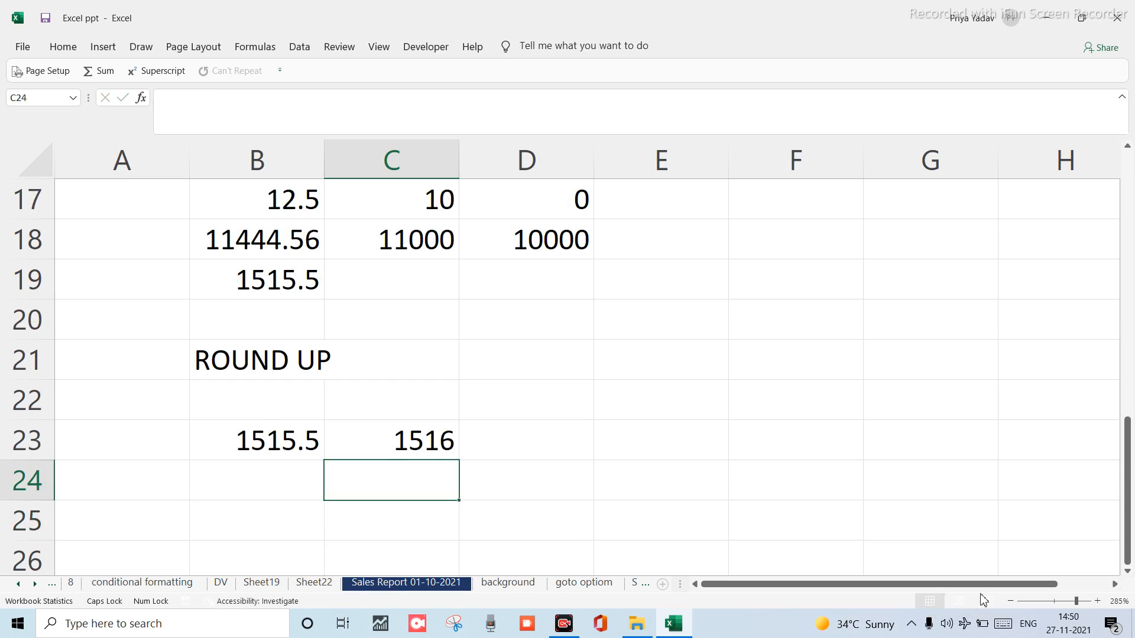
Round up the number in B23 to -1 digits with the formula =ROUNDUP(B23,-1) in cell C24.
double_click(423, 485)
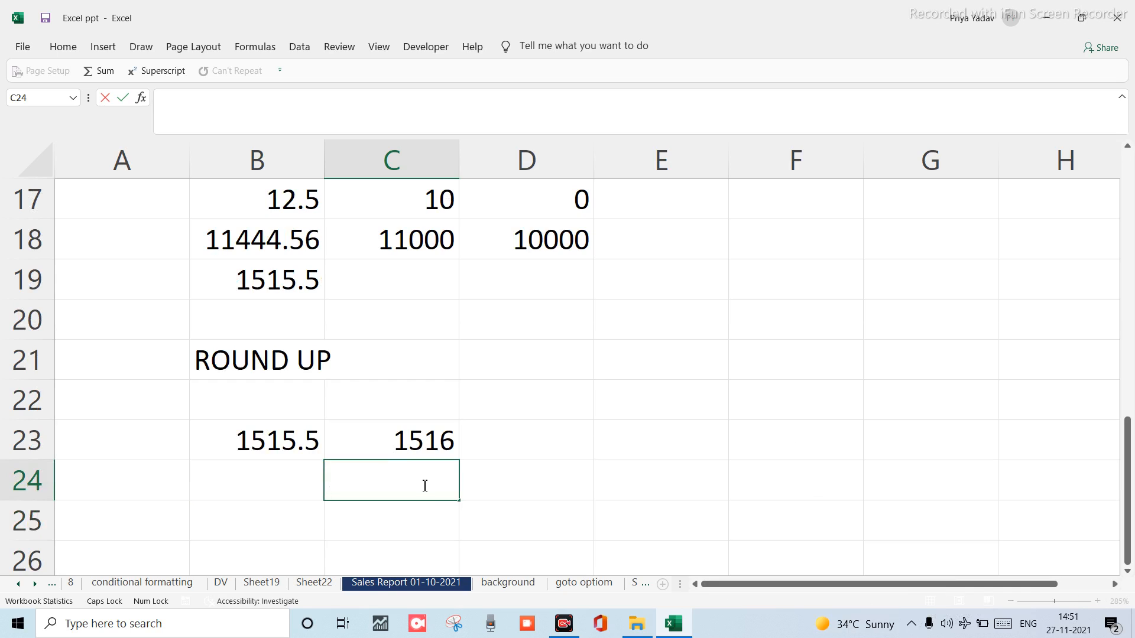
text(=ROU)
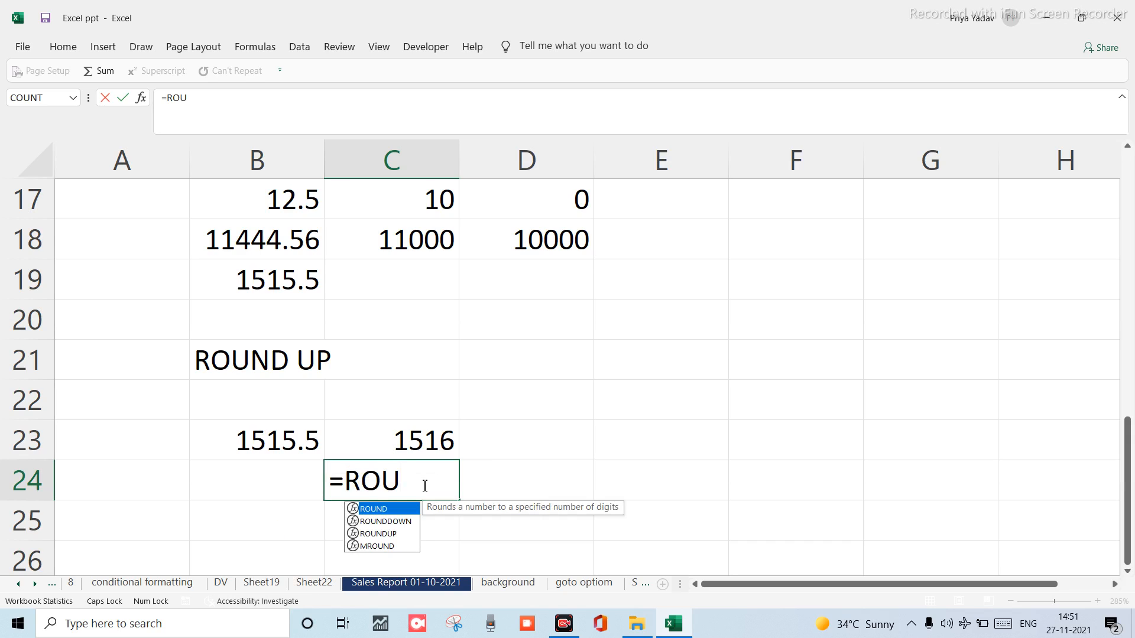
text(D)
key(BackSpace)
text(NDUP)
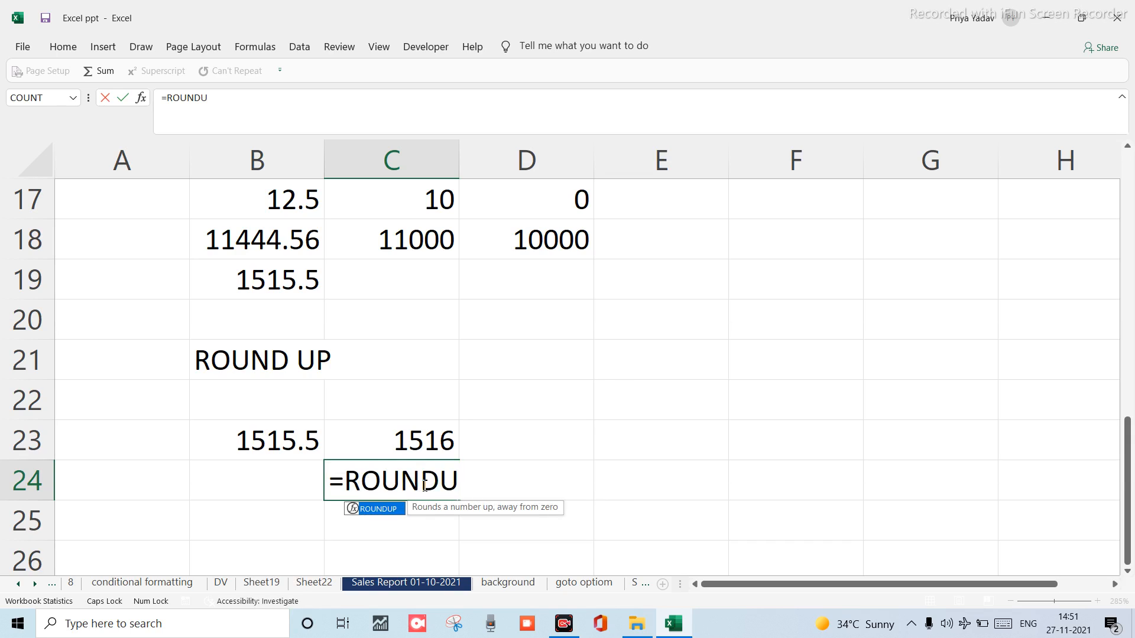
text(()
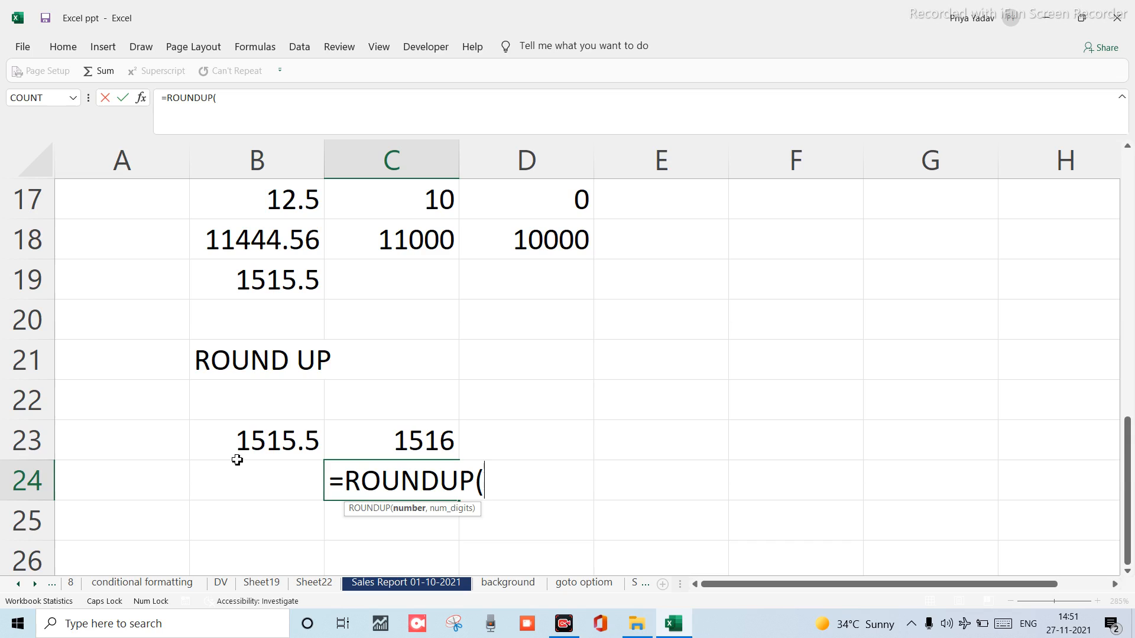
click(262, 445)
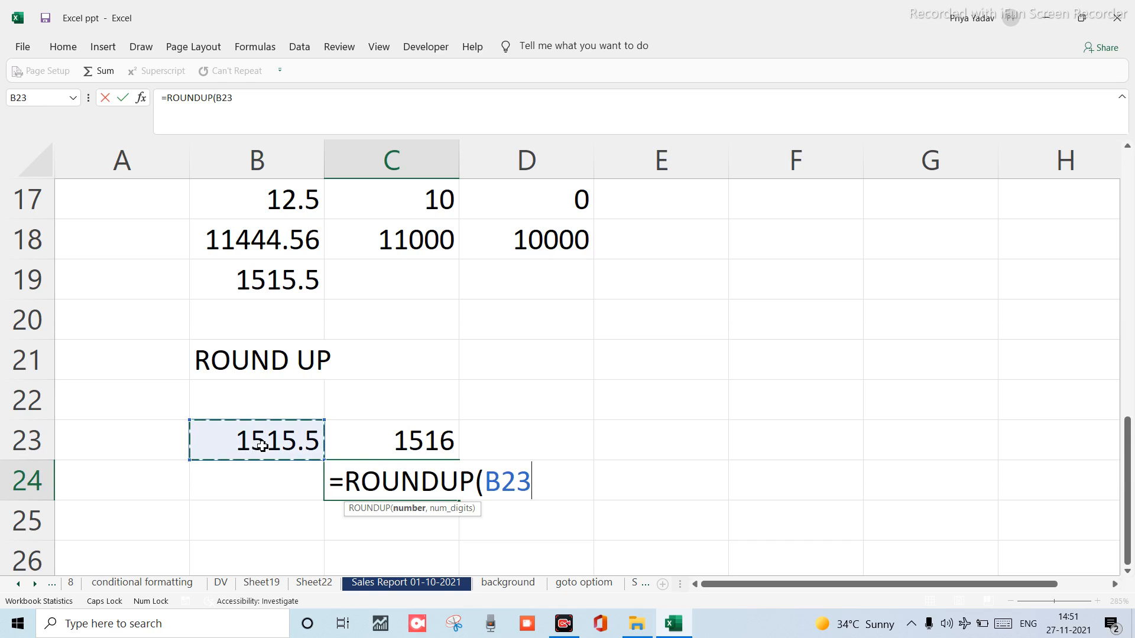
text(,)
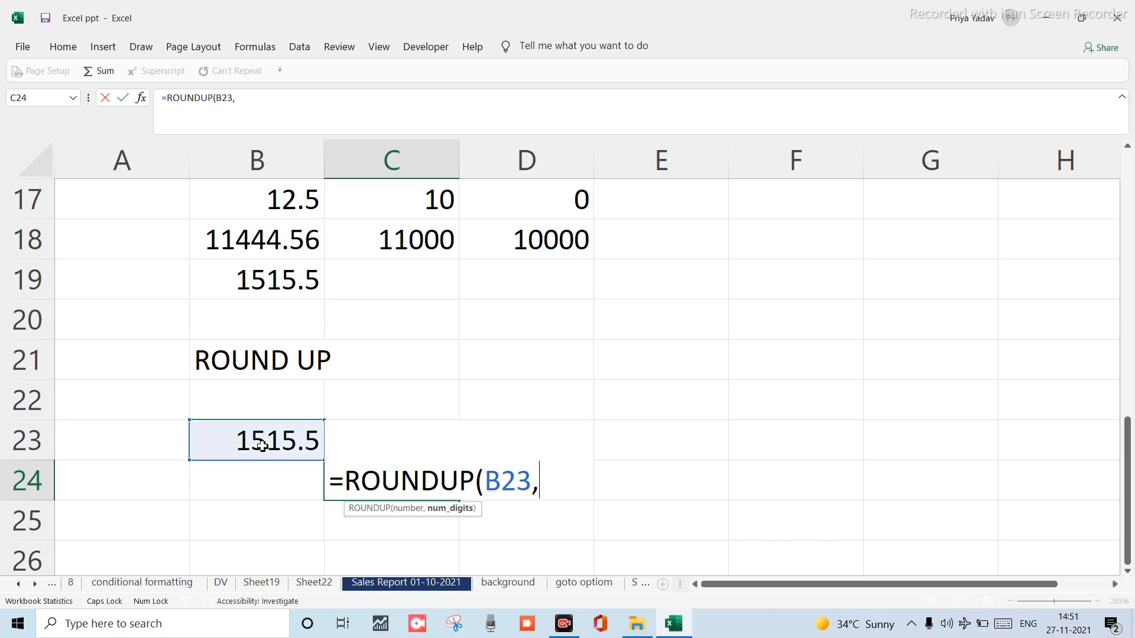
text(-1))
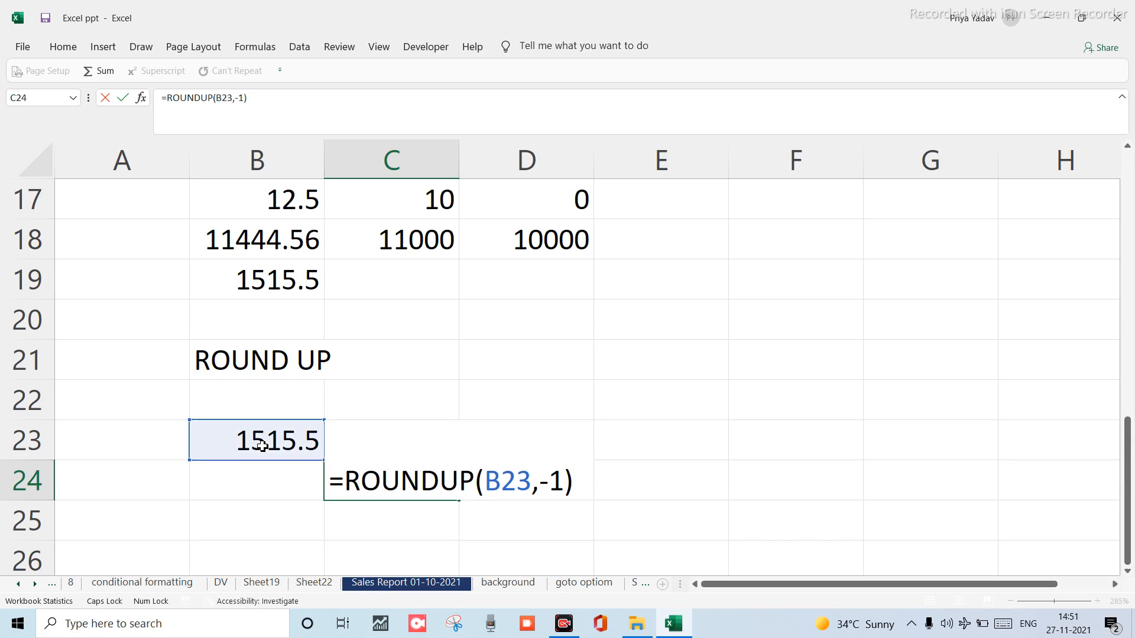
key(Return)
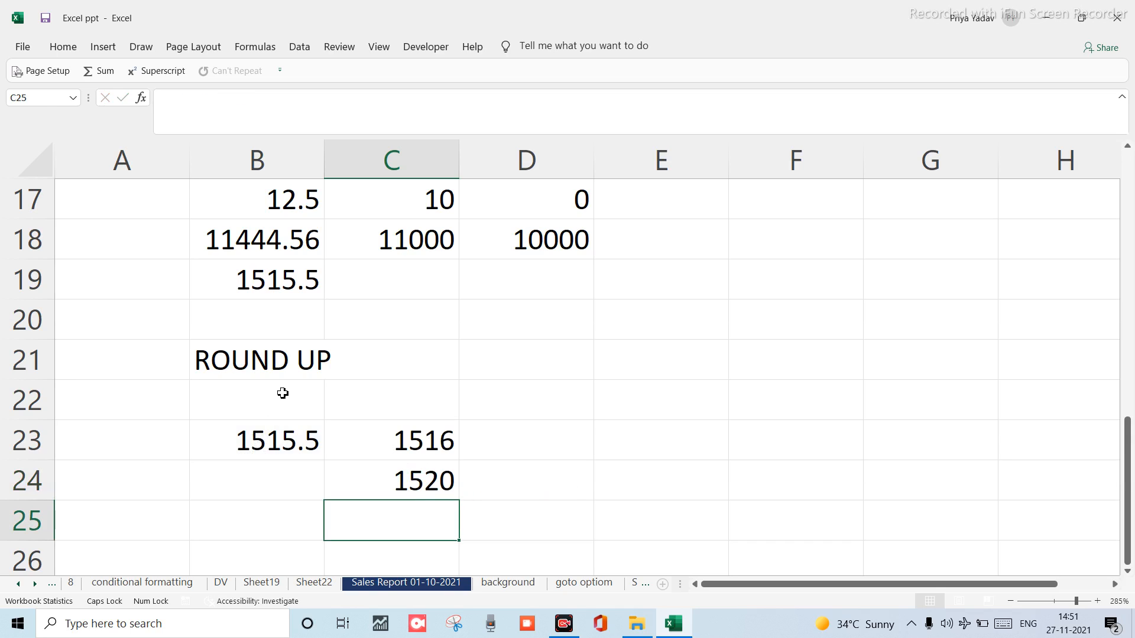
Examine the ROUNDUP formula in C24 against the digit counts in row 15 and the sample number in B23.
click(366, 489)
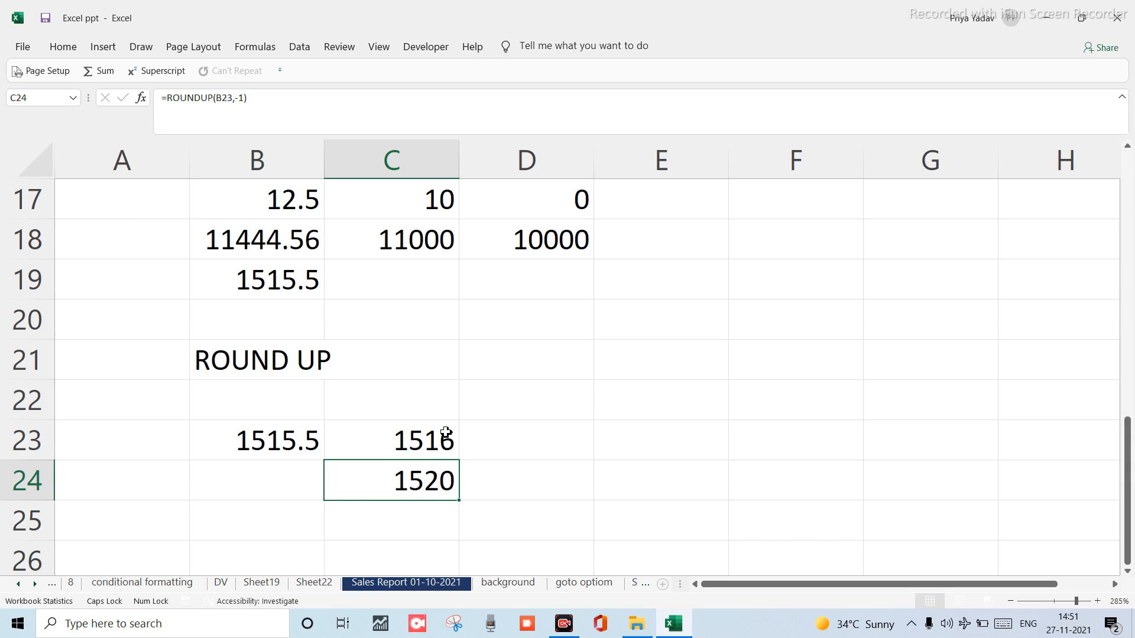
scroll(389, 489, up, 1)
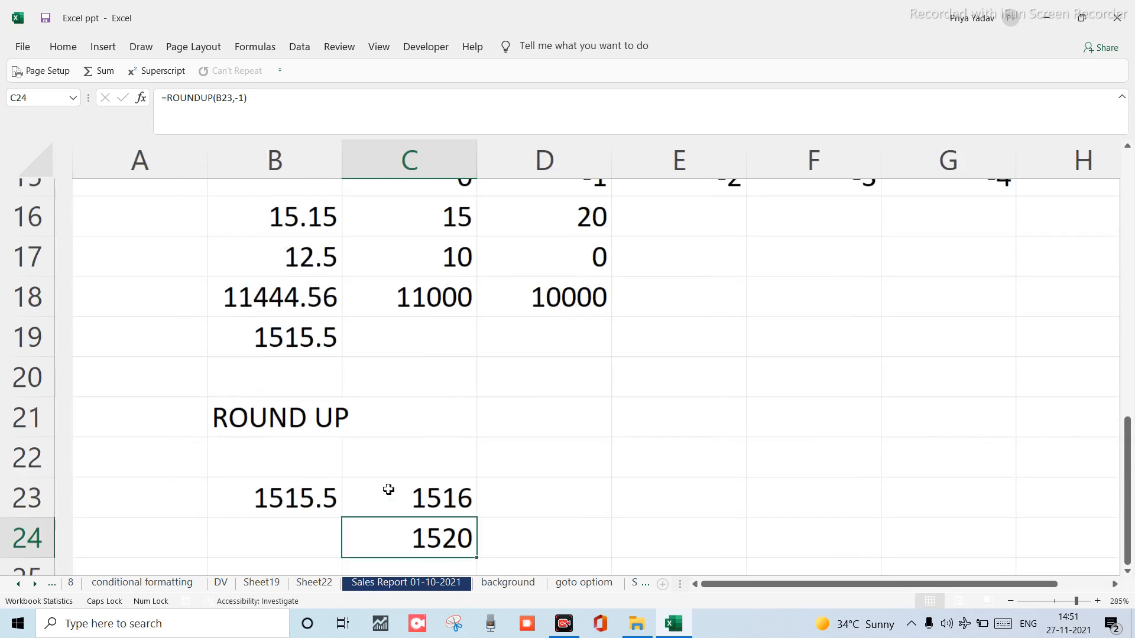
scroll(388, 489, up, 2)
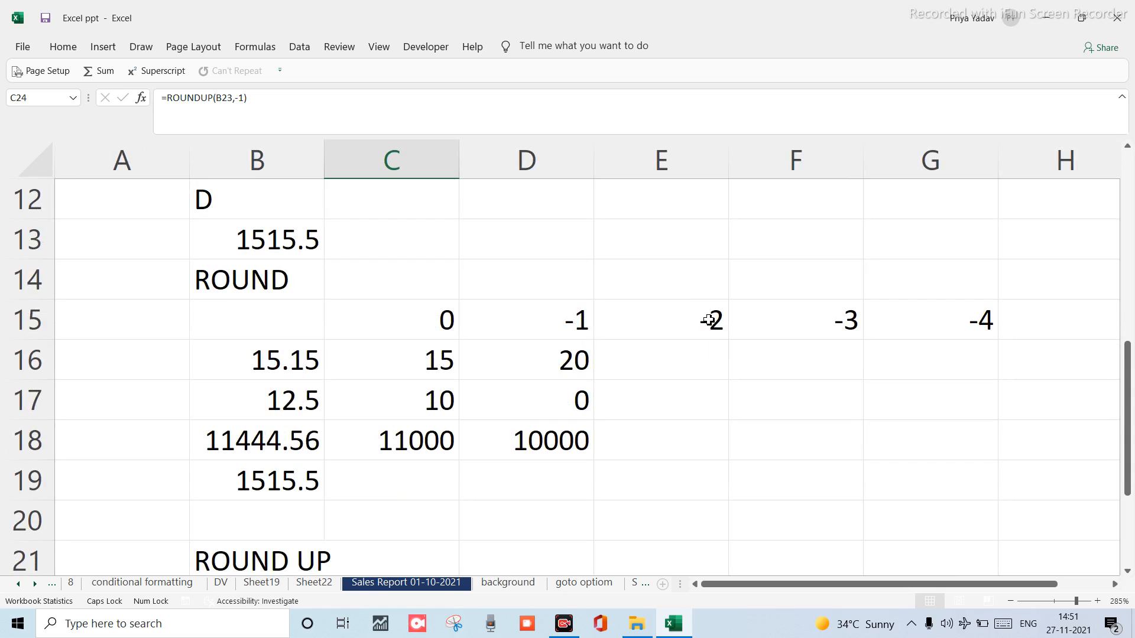
click(709, 320)
scroll(709, 319, down, 3)
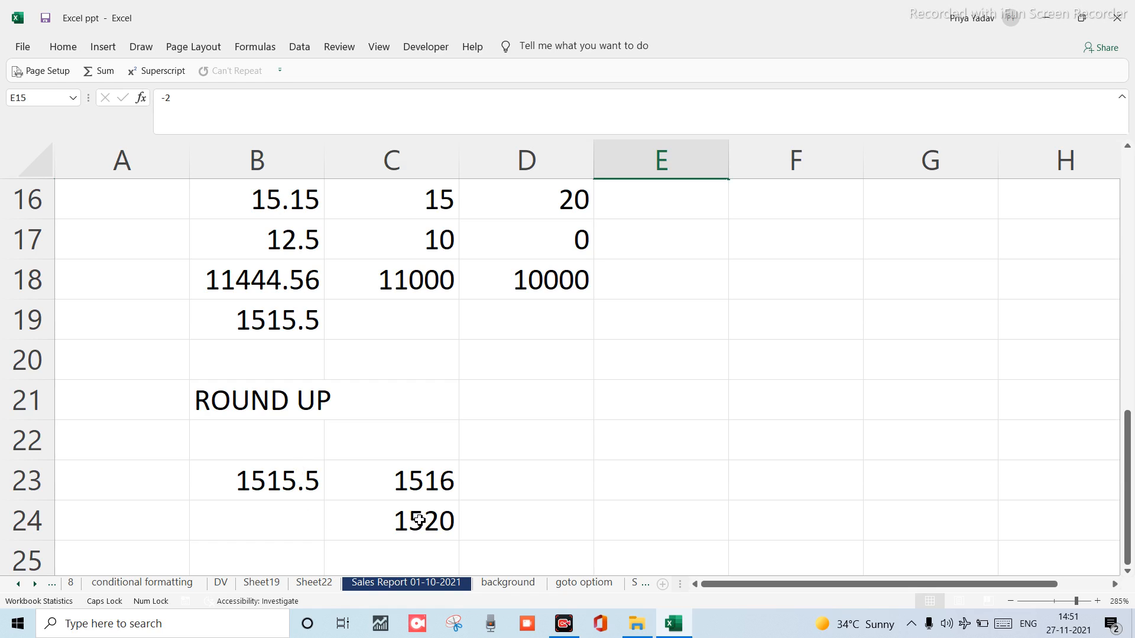
click(253, 486)
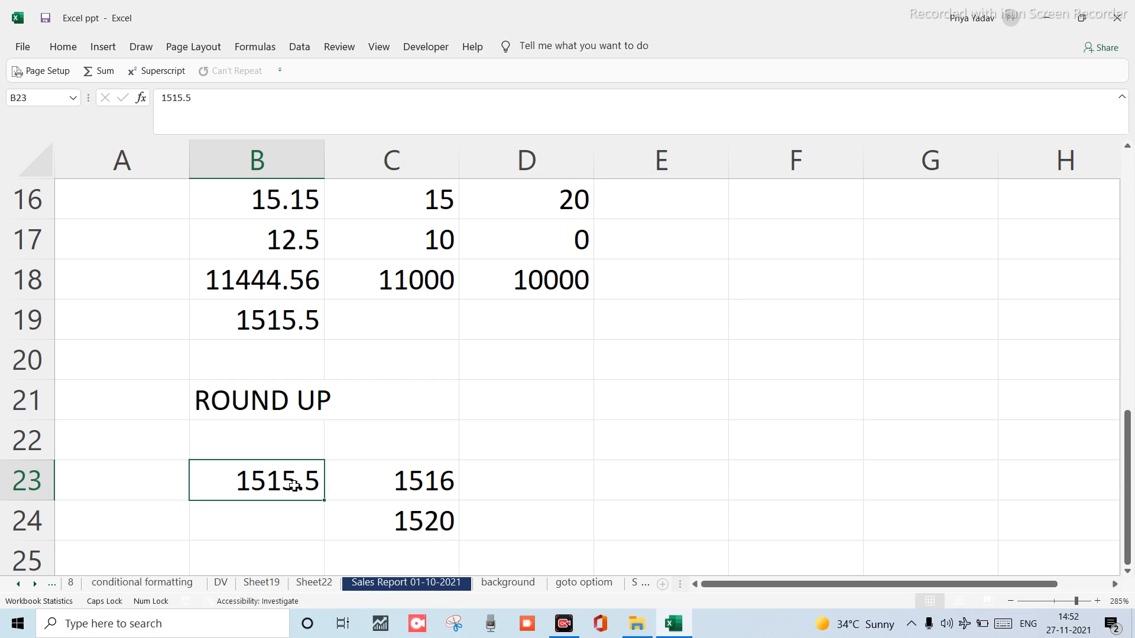
scroll(410, 503, down, 1)
scroll(410, 502, up, 2)
scroll(411, 502, down, 1)
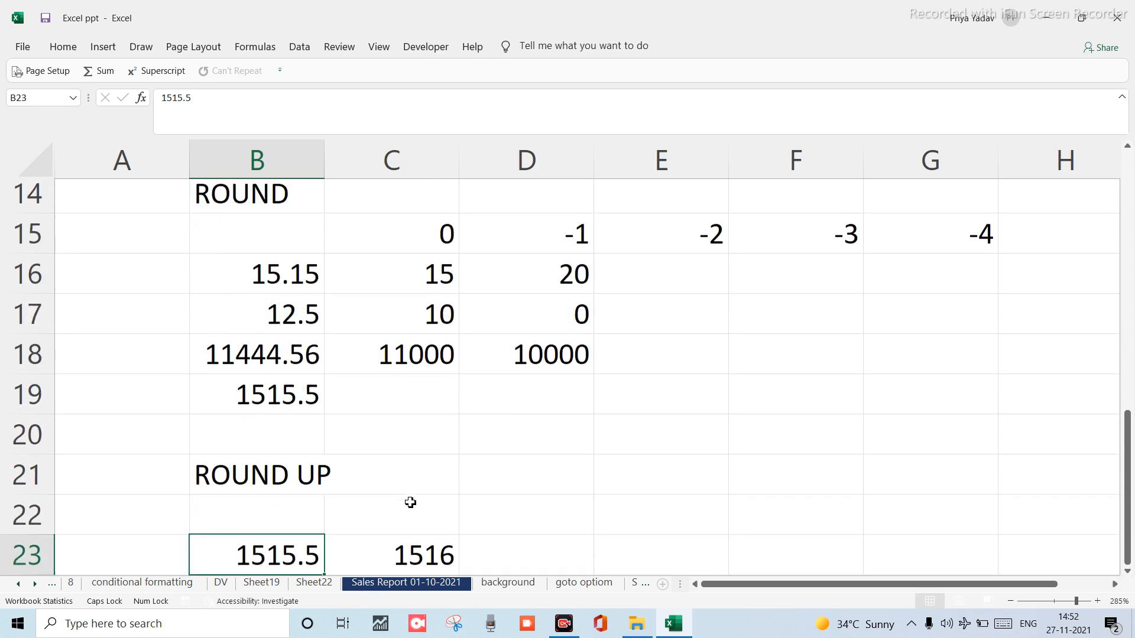
scroll(410, 503, down, 3)
scroll(411, 504, up, 1)
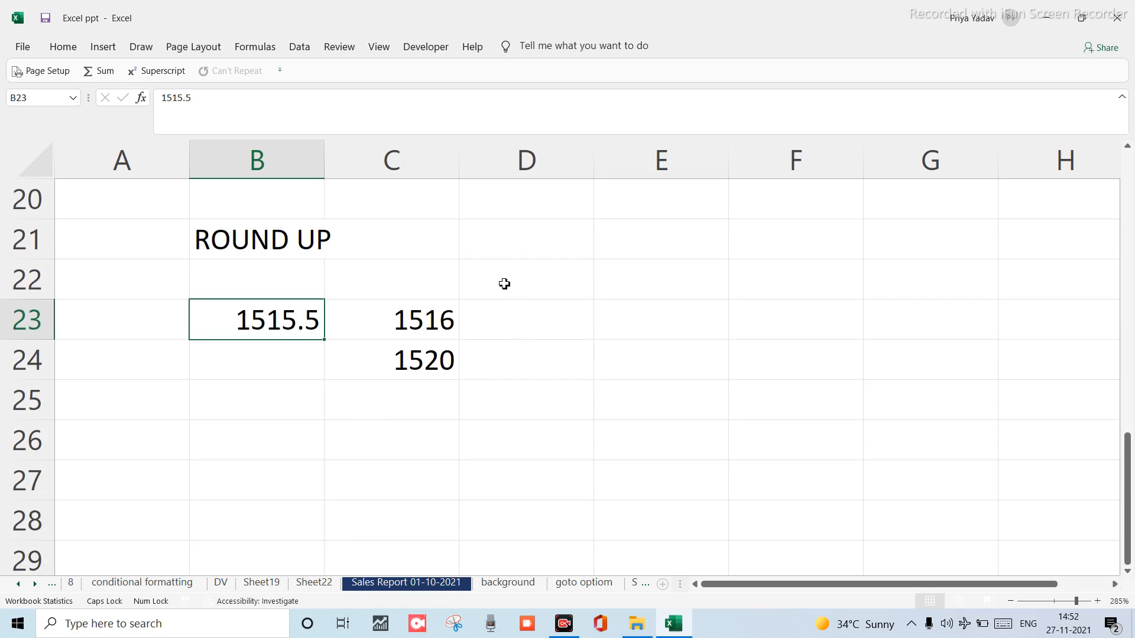
Enter the heading ROUND DOWN in cell D21, on the same row as the ROUND UP heading.
click(521, 238)
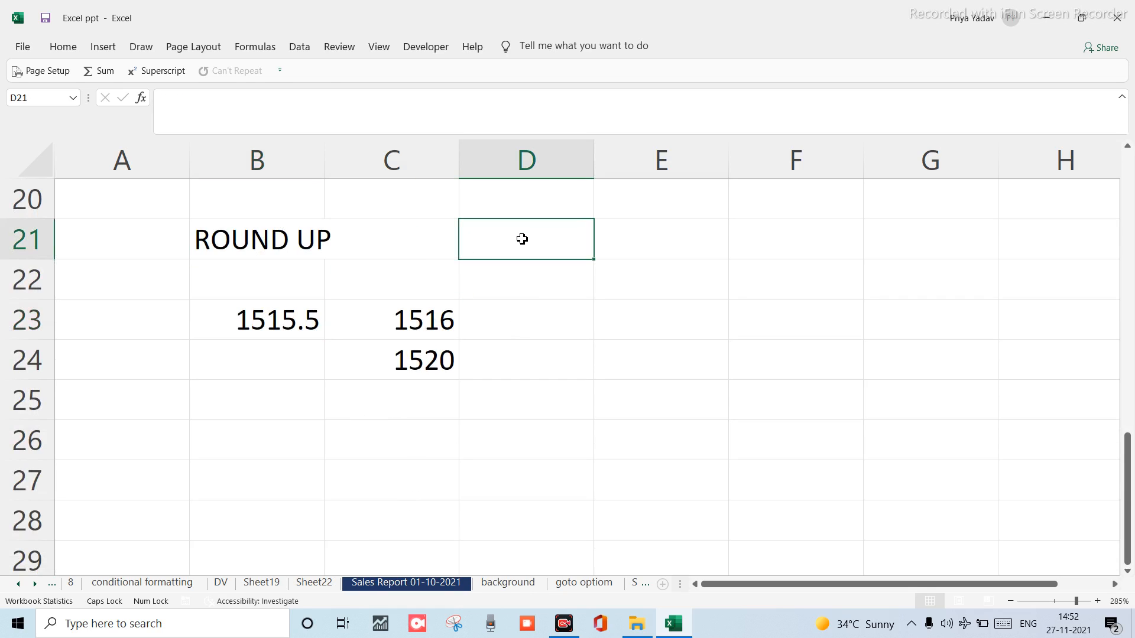
text(ROU)
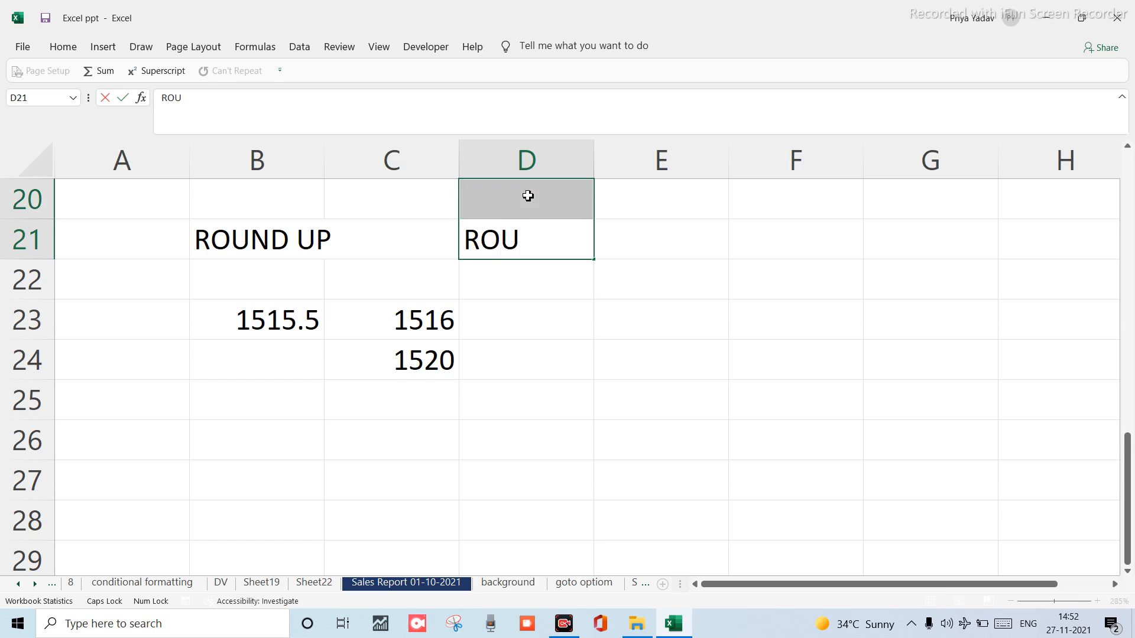
text(NDWO)
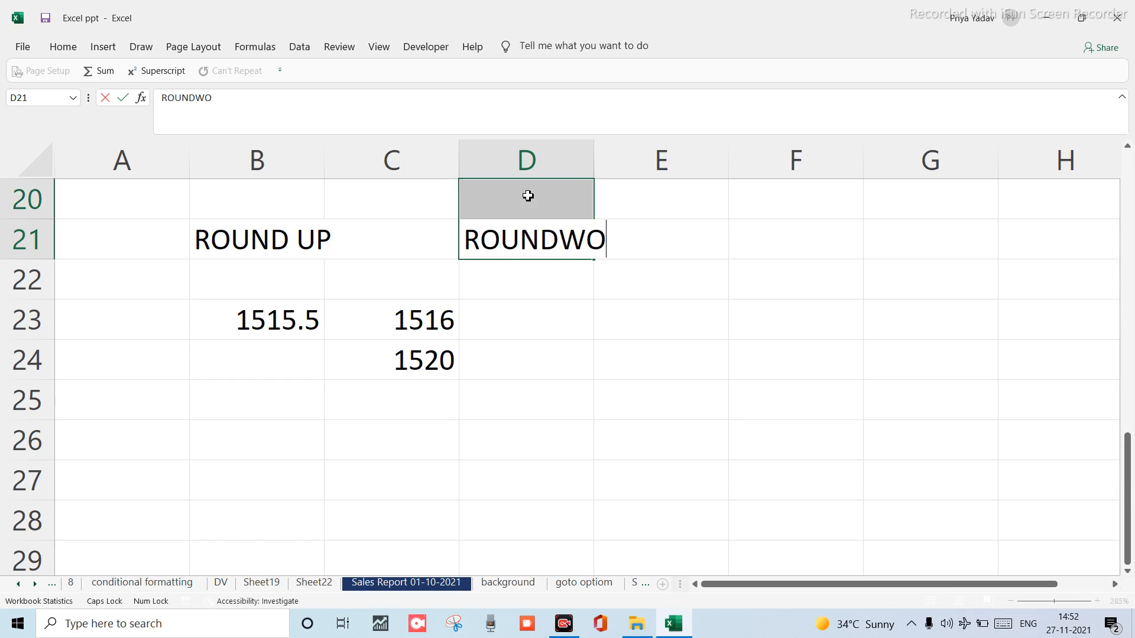
key(BackSpace)
key(BackSpace)
text(DOWN)
key(Return)
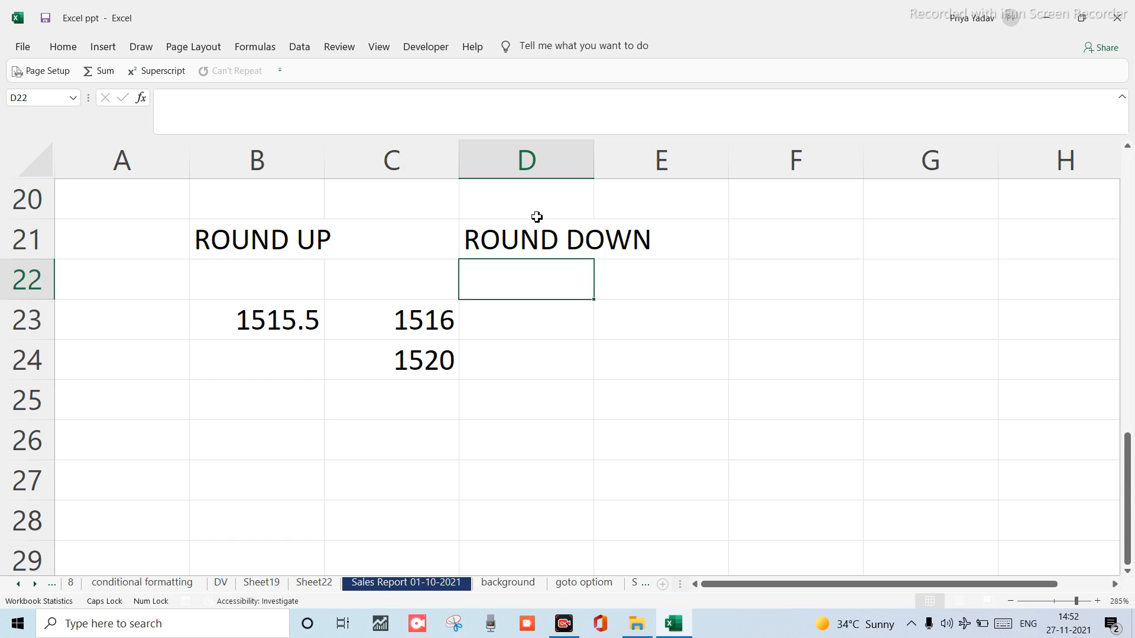
Round down the number in B23 to 0 digits with the formula =ROUNDDOWN(B23,0) in cell D23.
key(Down)
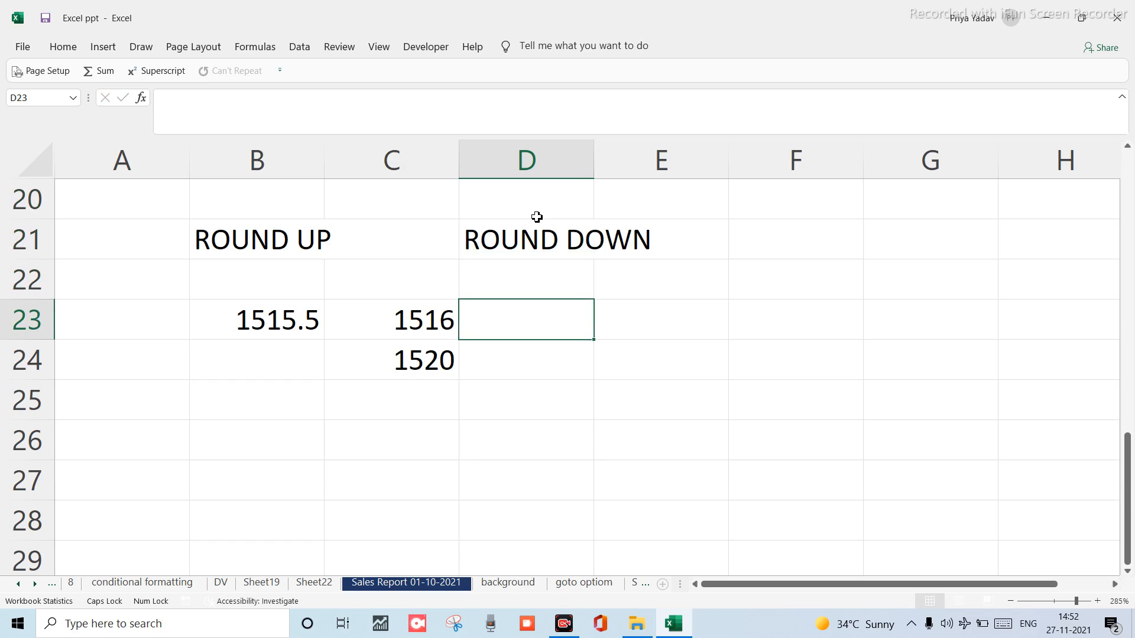
text(=)
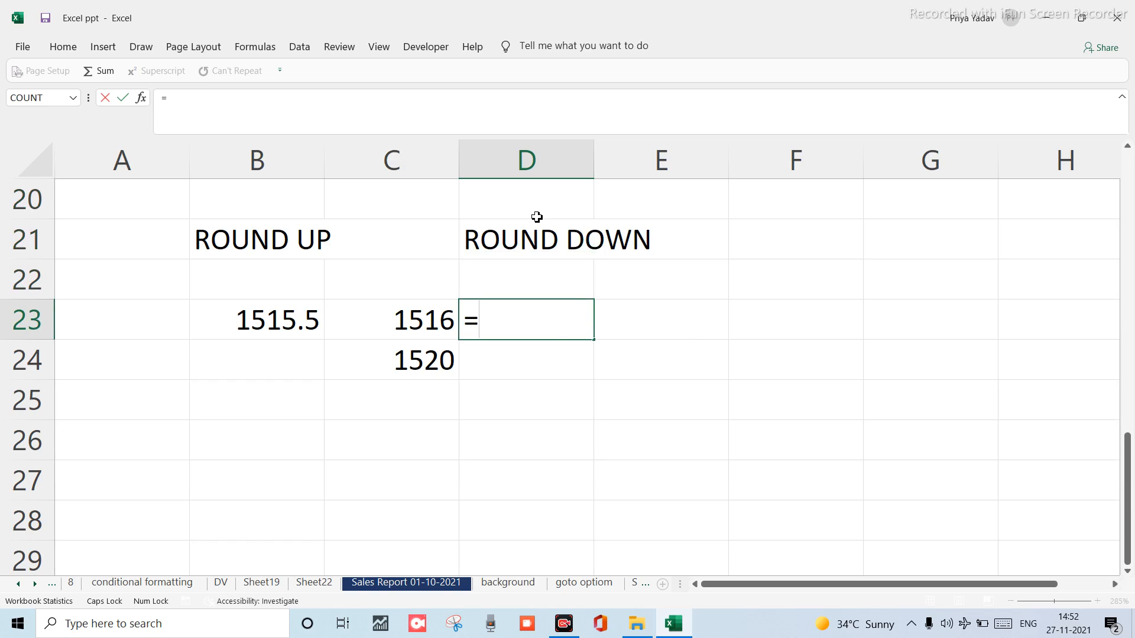
text(ROU)
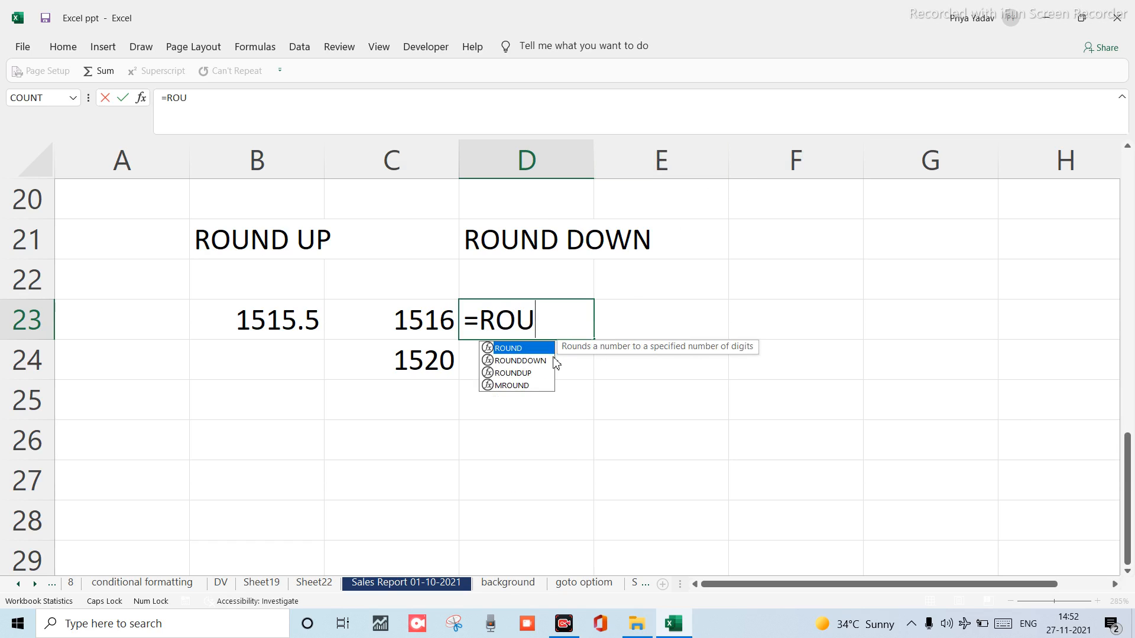
double_click(541, 362)
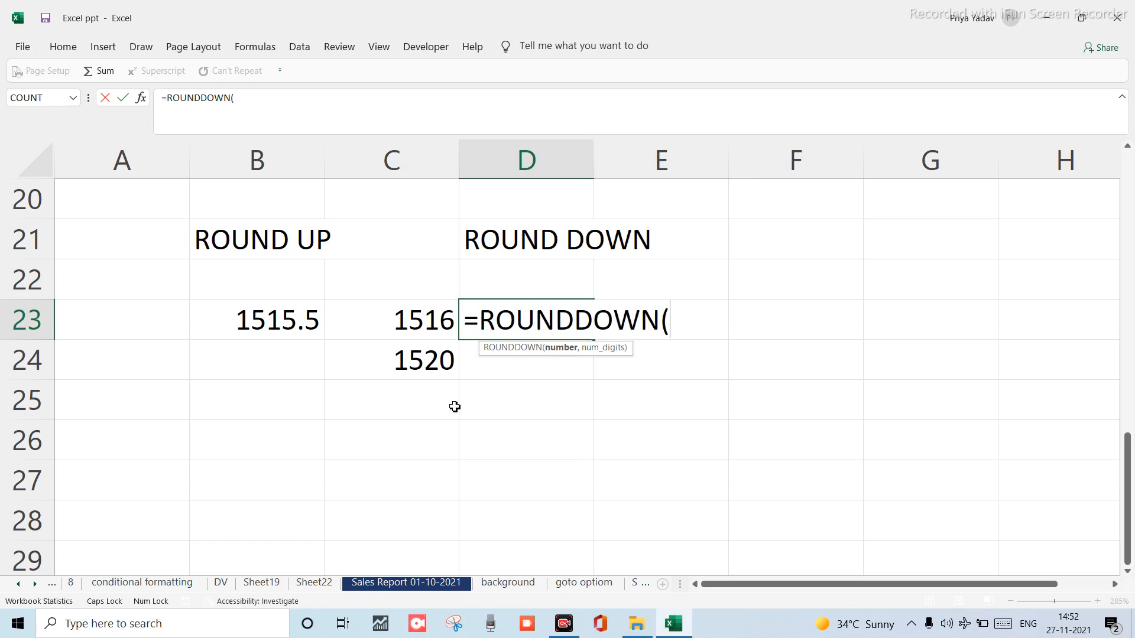
click(255, 323)
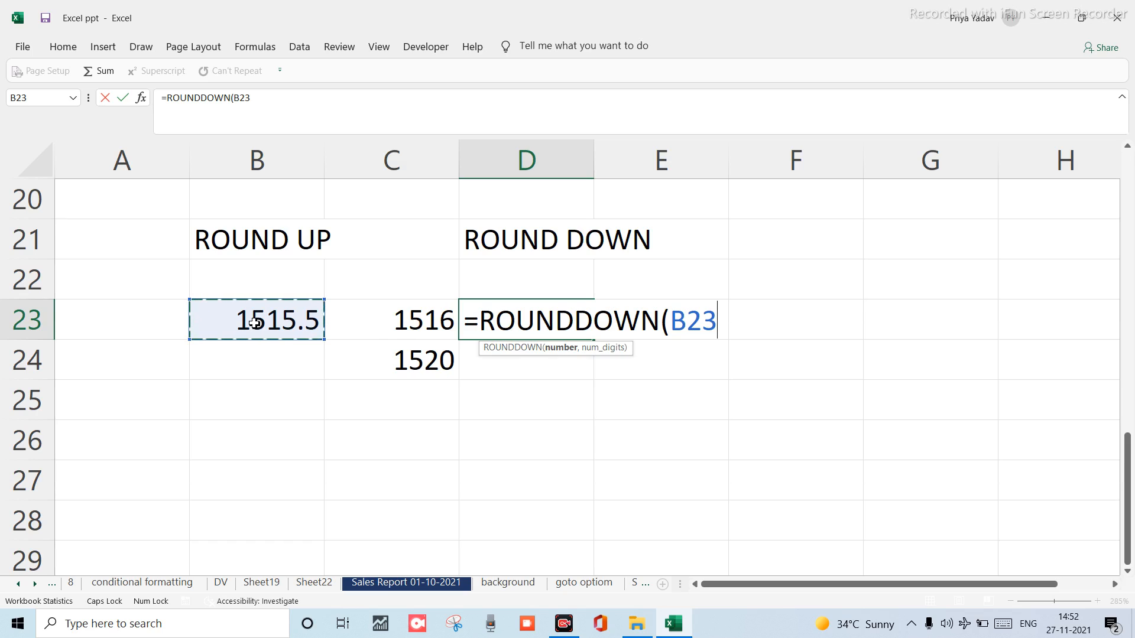
text(,)
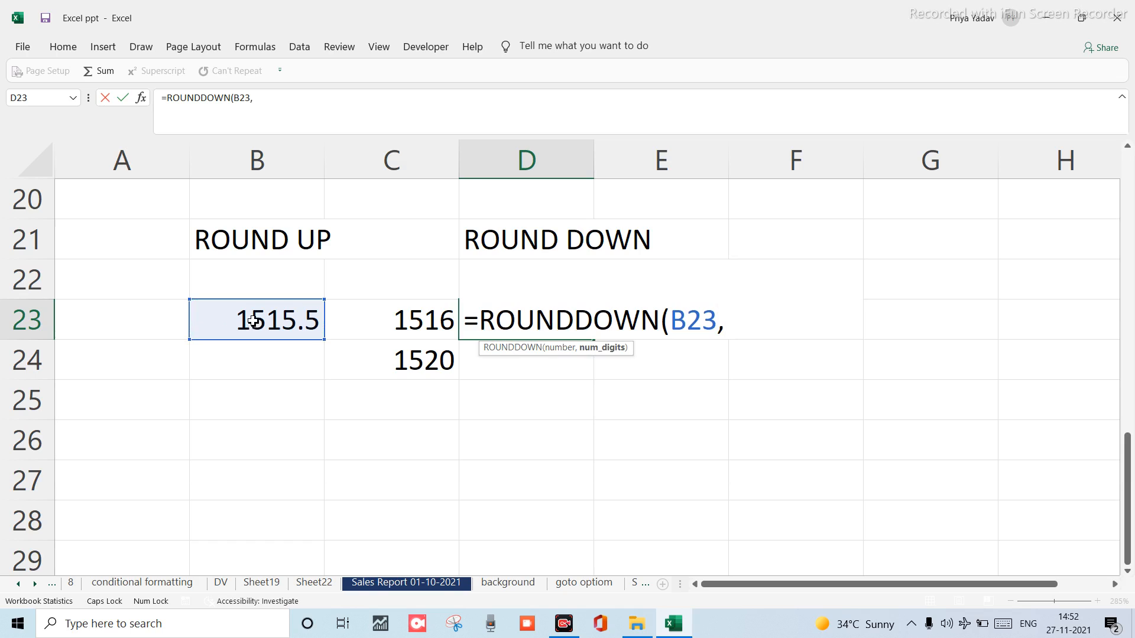
text(0))
key(Return)
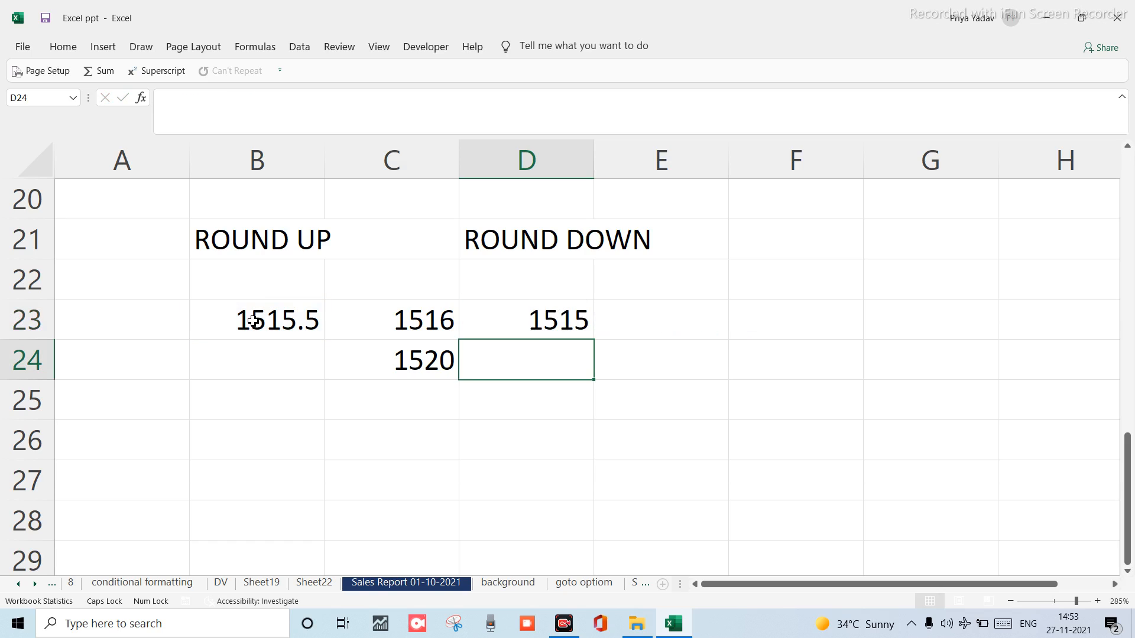
click(550, 326)
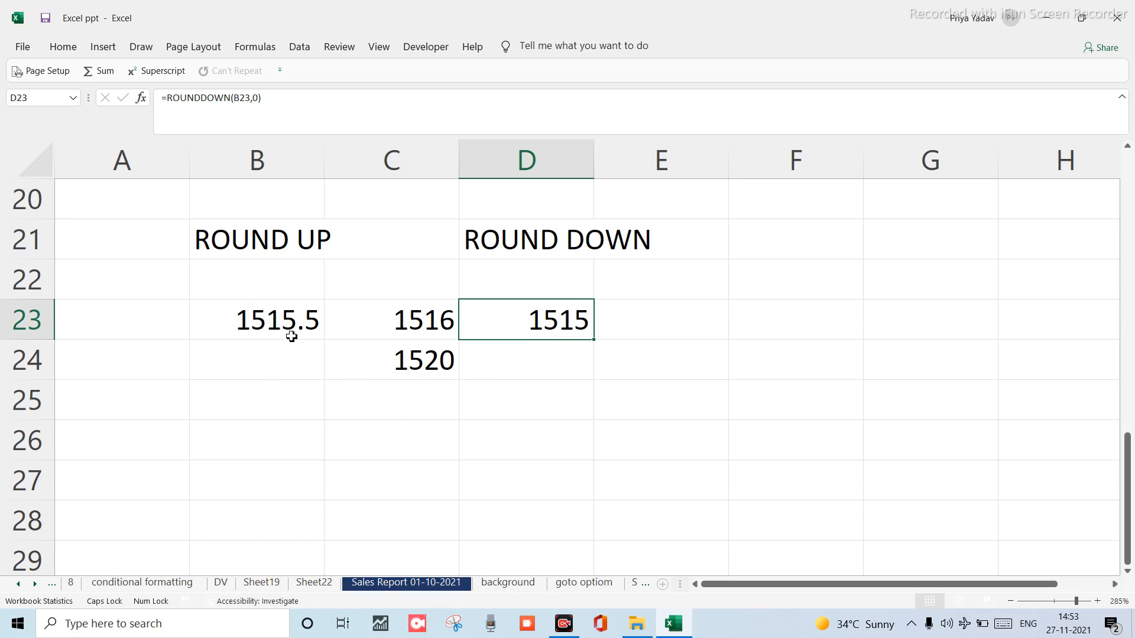
click(546, 366)
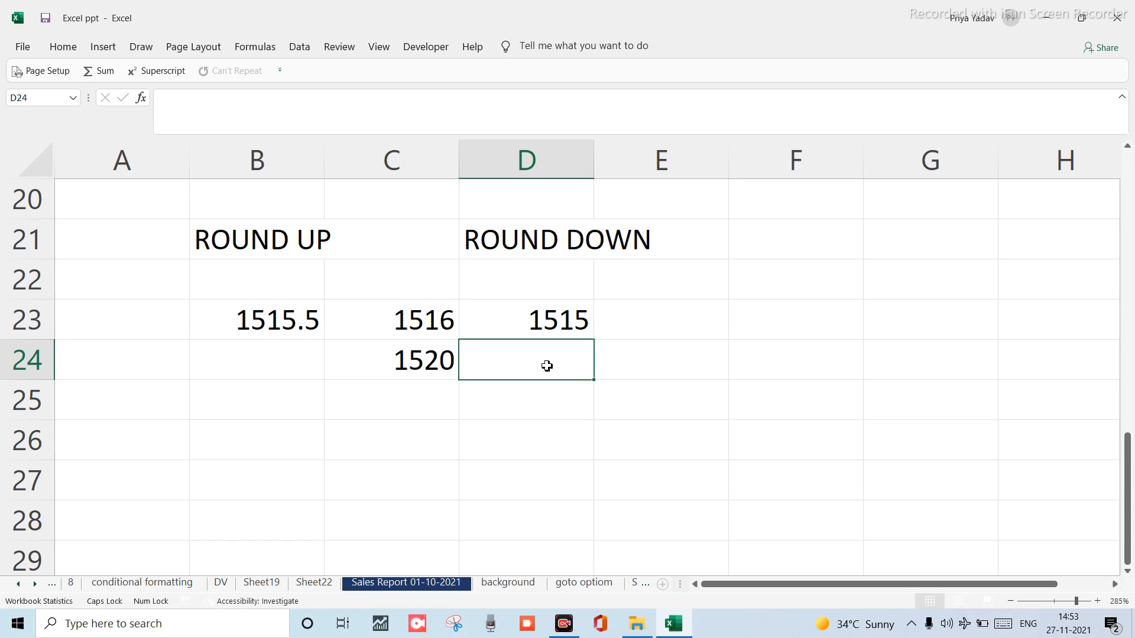
Round down the number in B23 to 1 digit with the formula =ROUNDDOWN(B23,1) in cell D24.
text(=ROU)
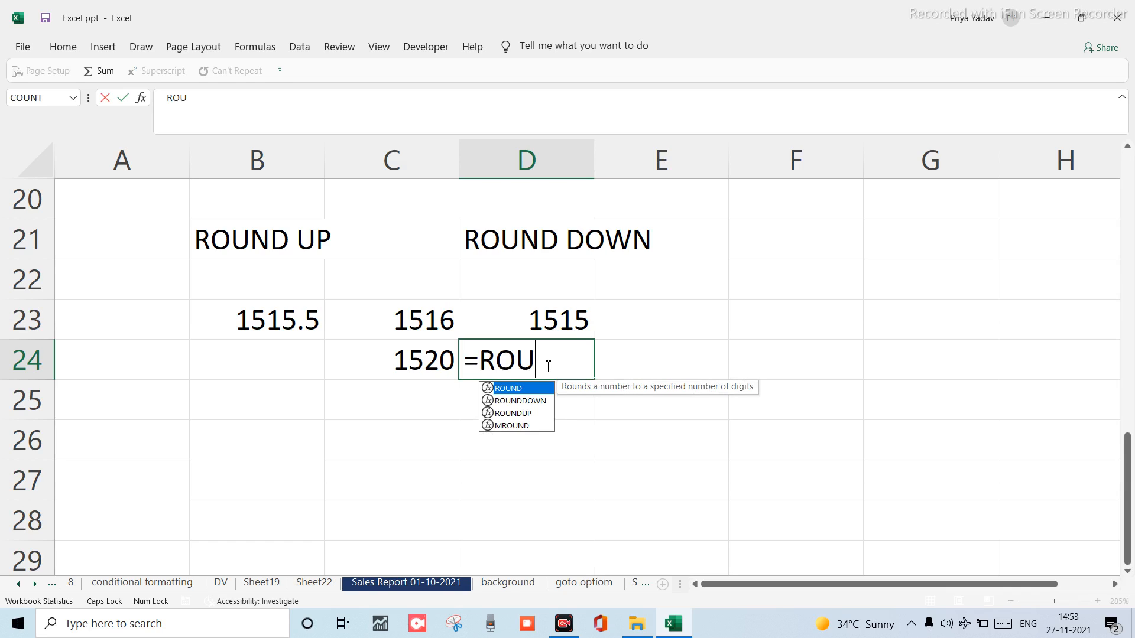
double_click(534, 401)
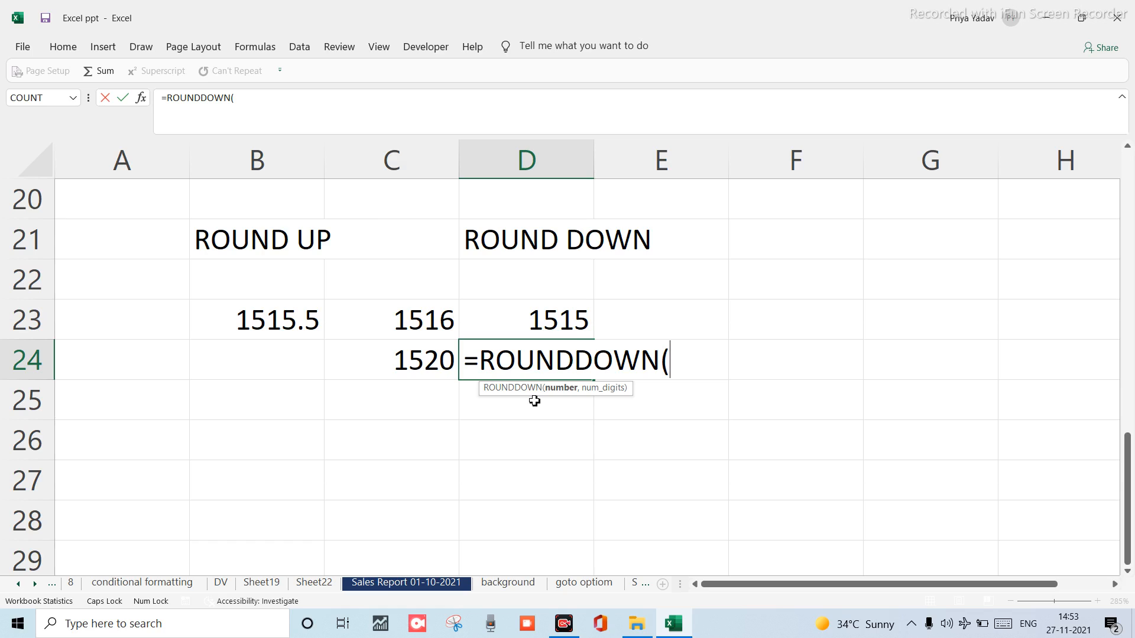
click(287, 322)
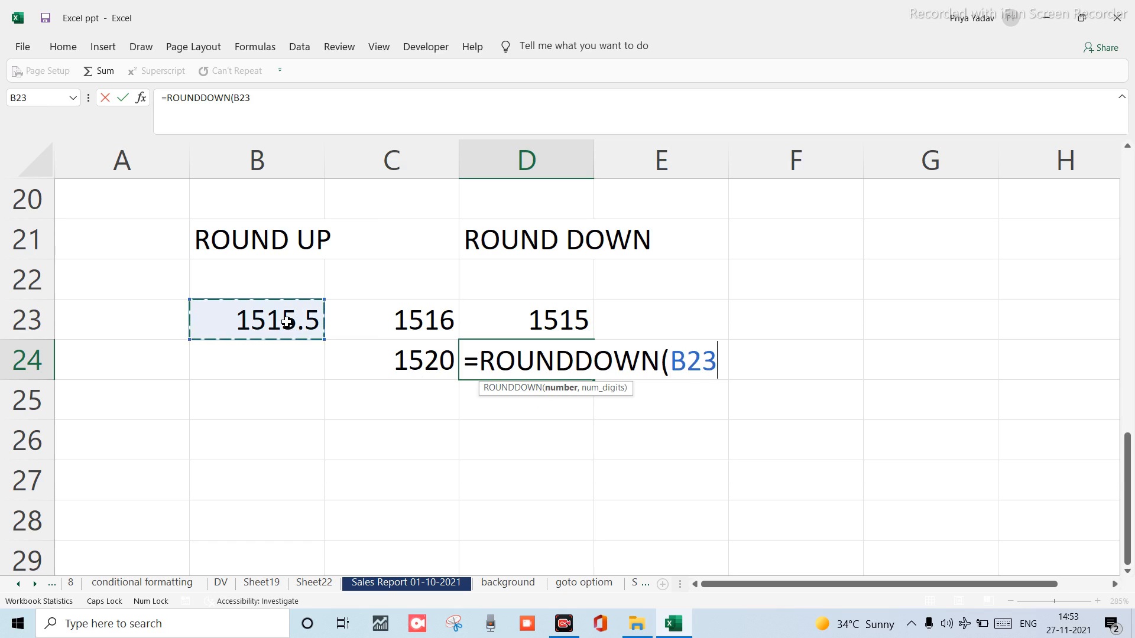
text(,1)
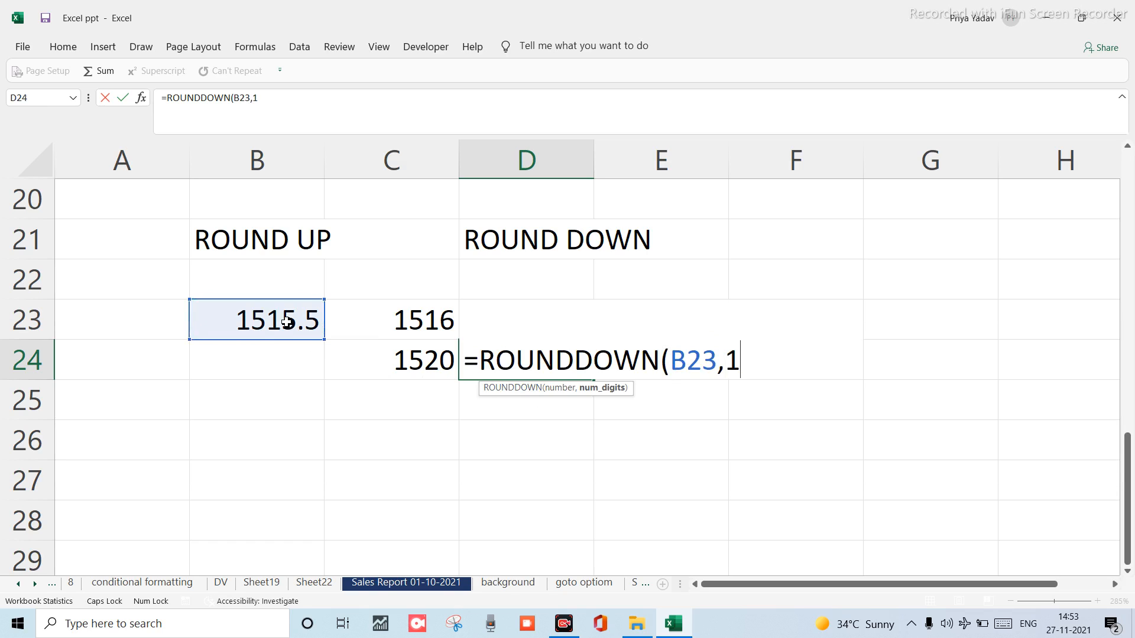
text())
key(Return)
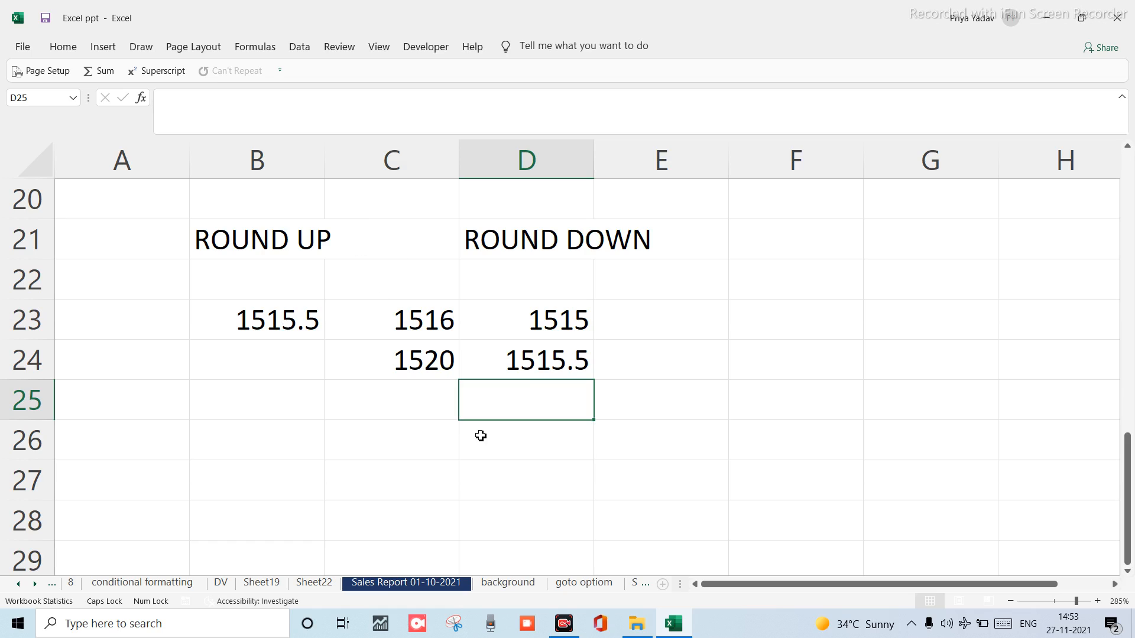
click(536, 360)
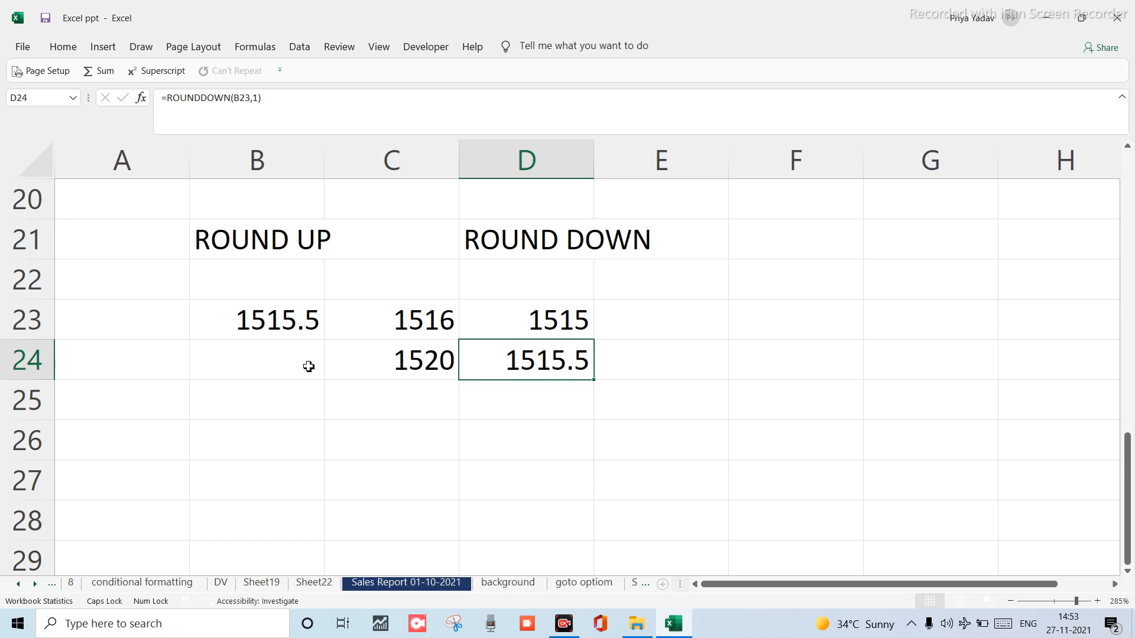
Round down the number in B23 to -1 digits with the formula =ROUNDDOWN(B23,-1) in cell D25.
click(489, 390)
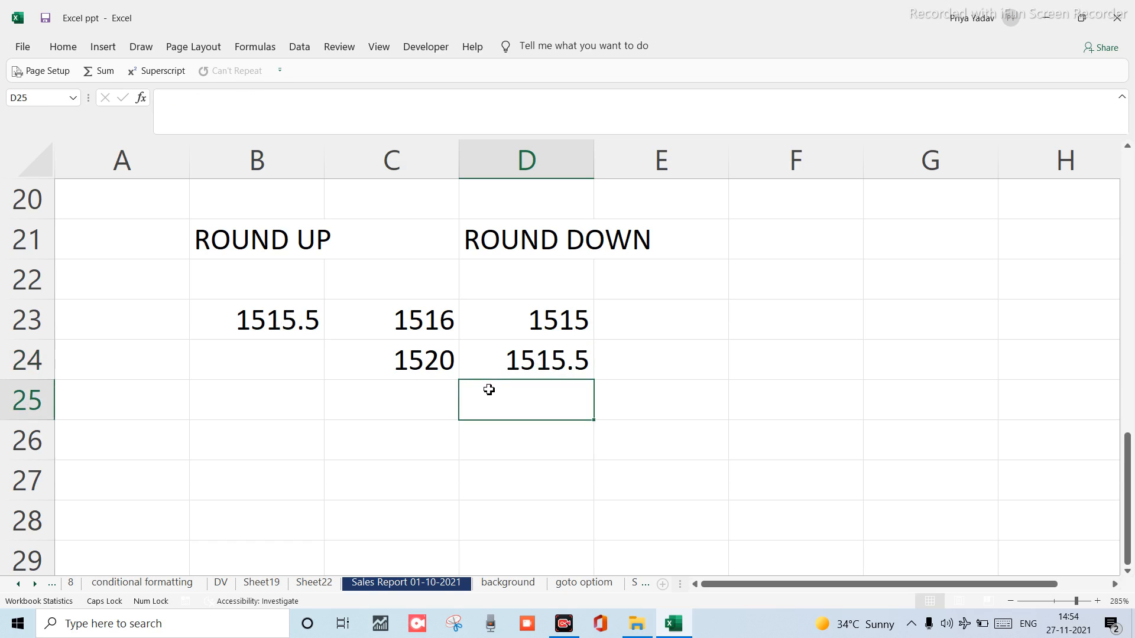
text(=)
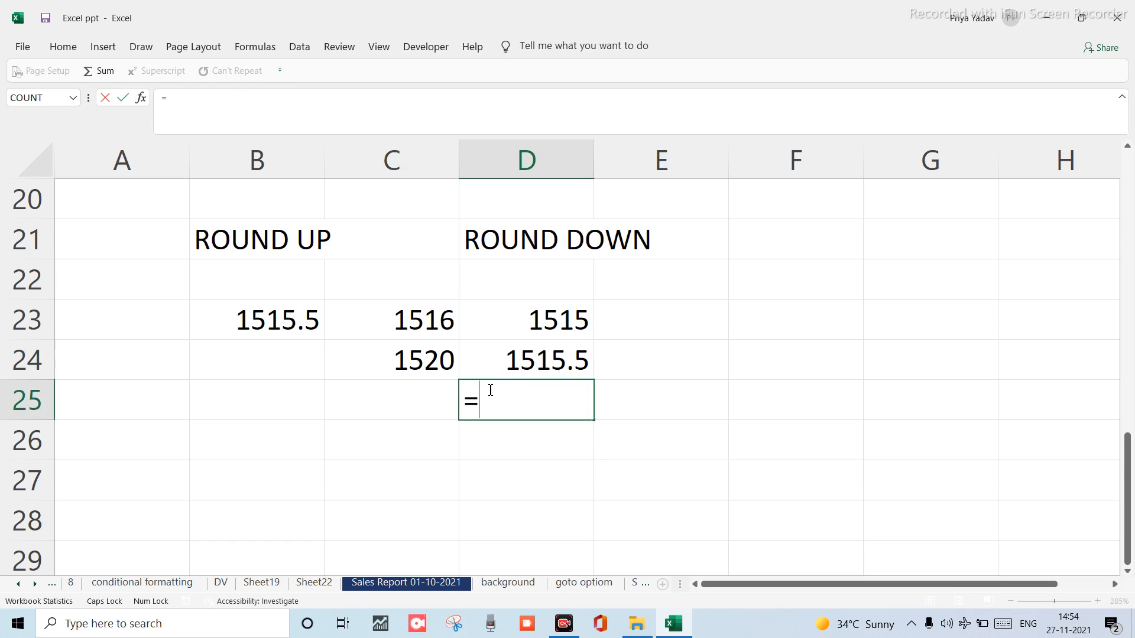
text(ROUND)
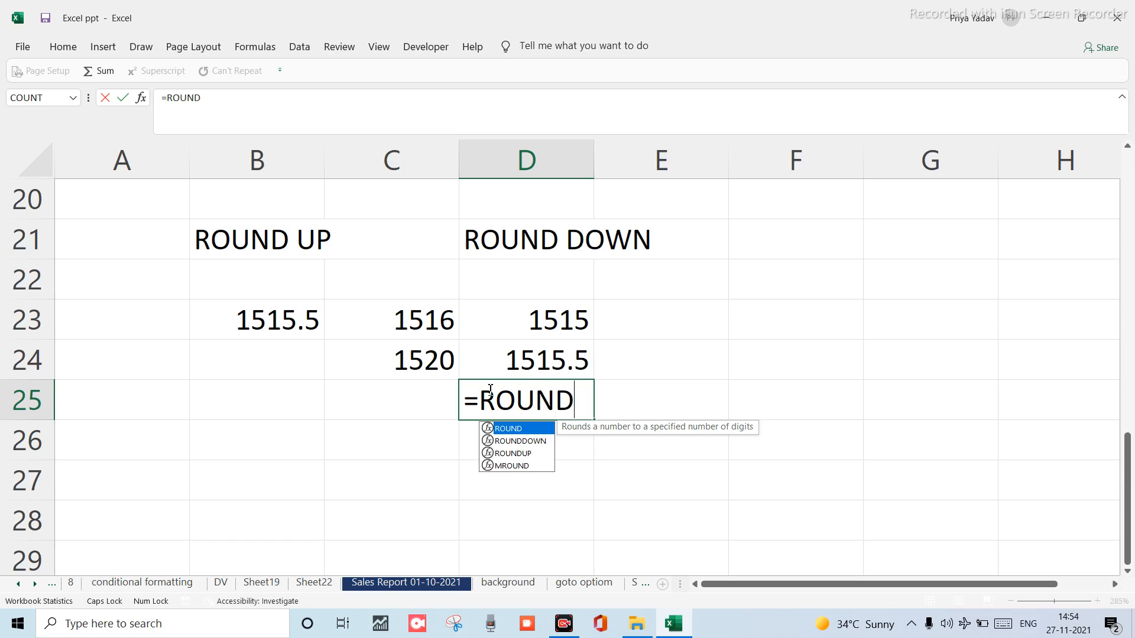
double_click(527, 441)
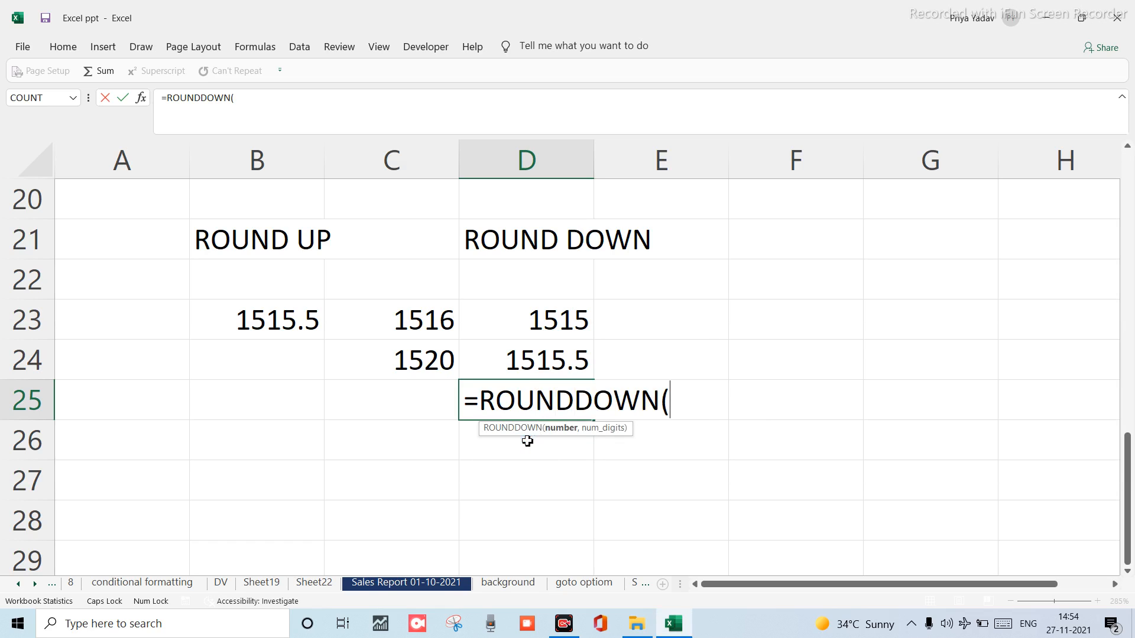
click(268, 320)
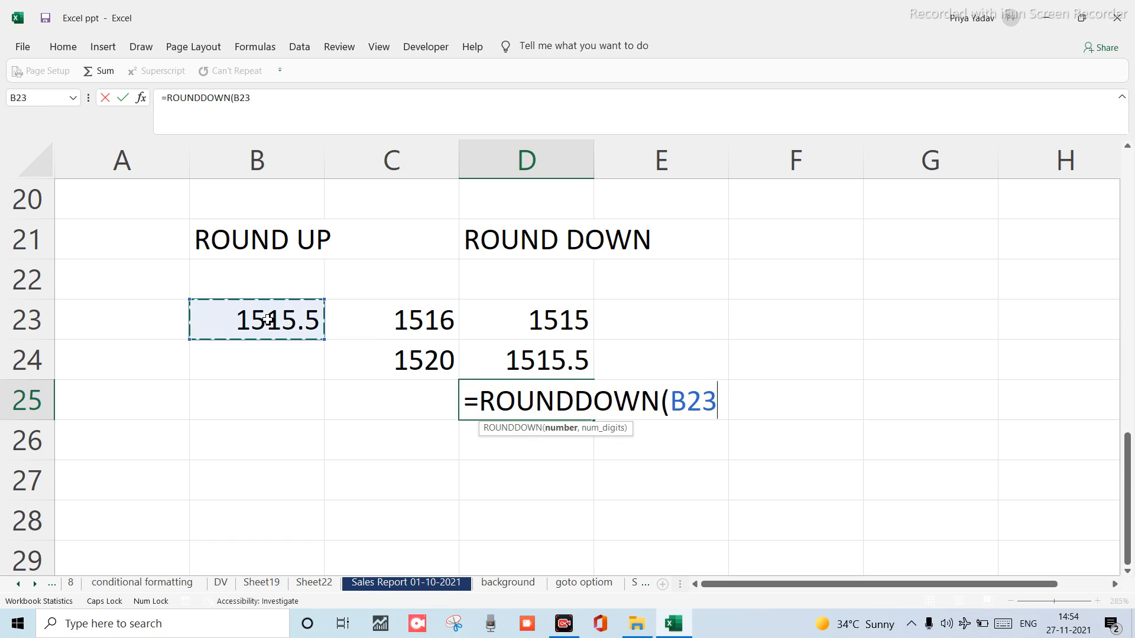
text(,-1))
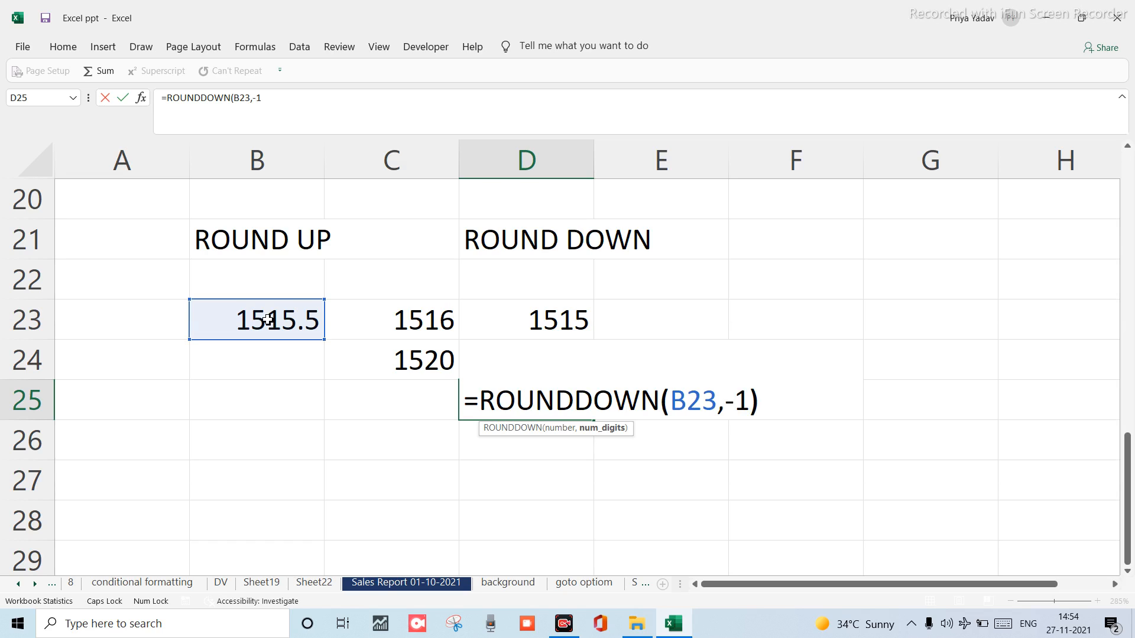
key(Return)
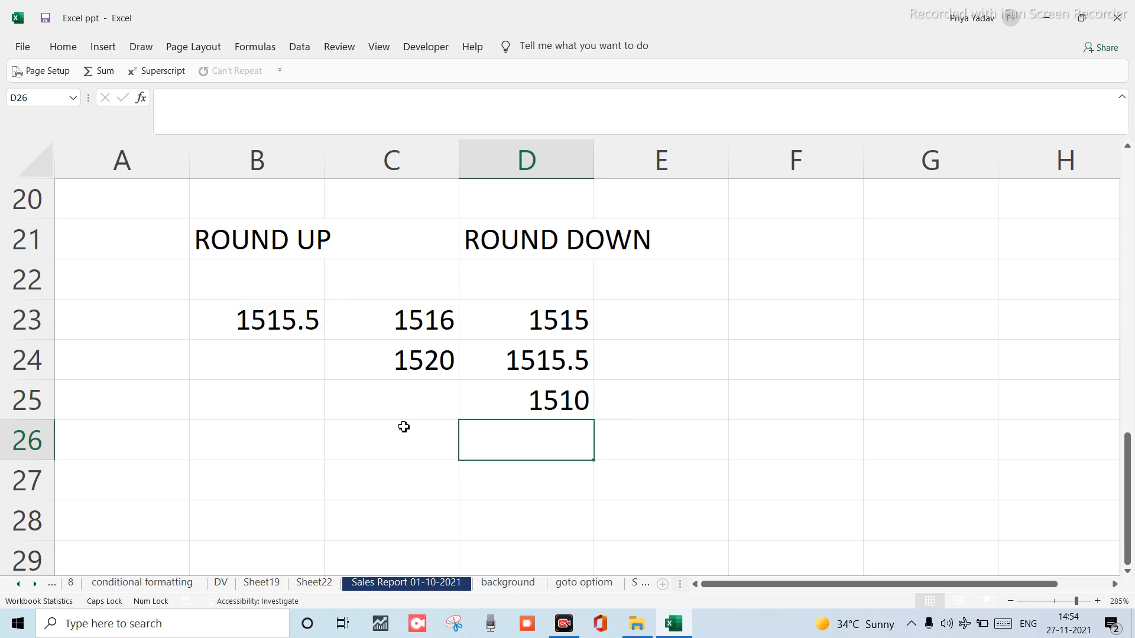
click(279, 336)
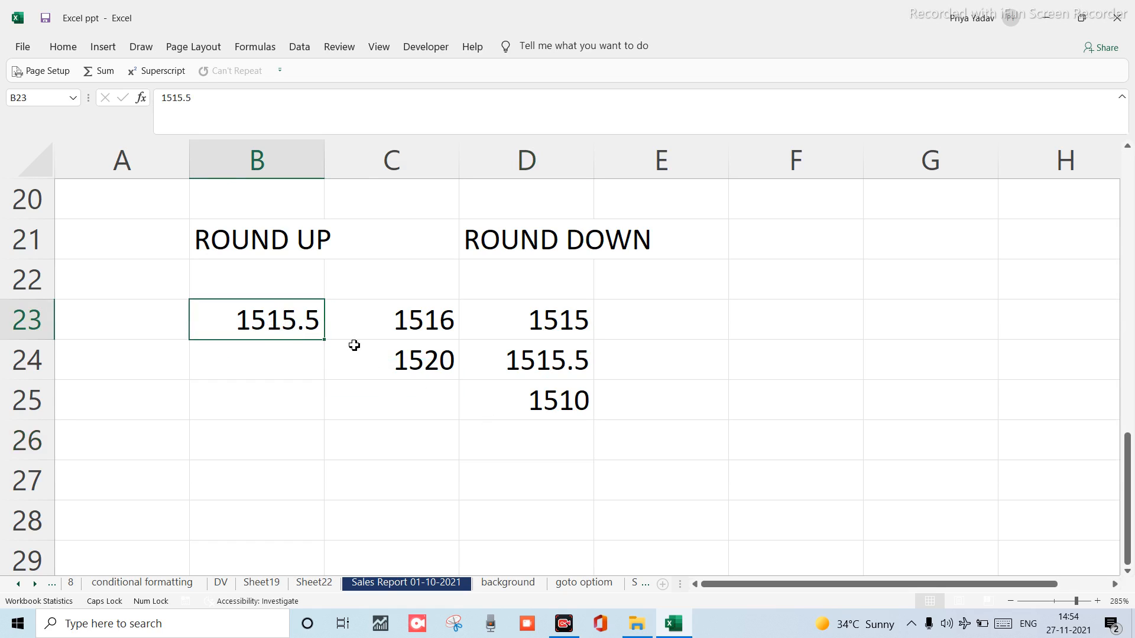
click(560, 405)
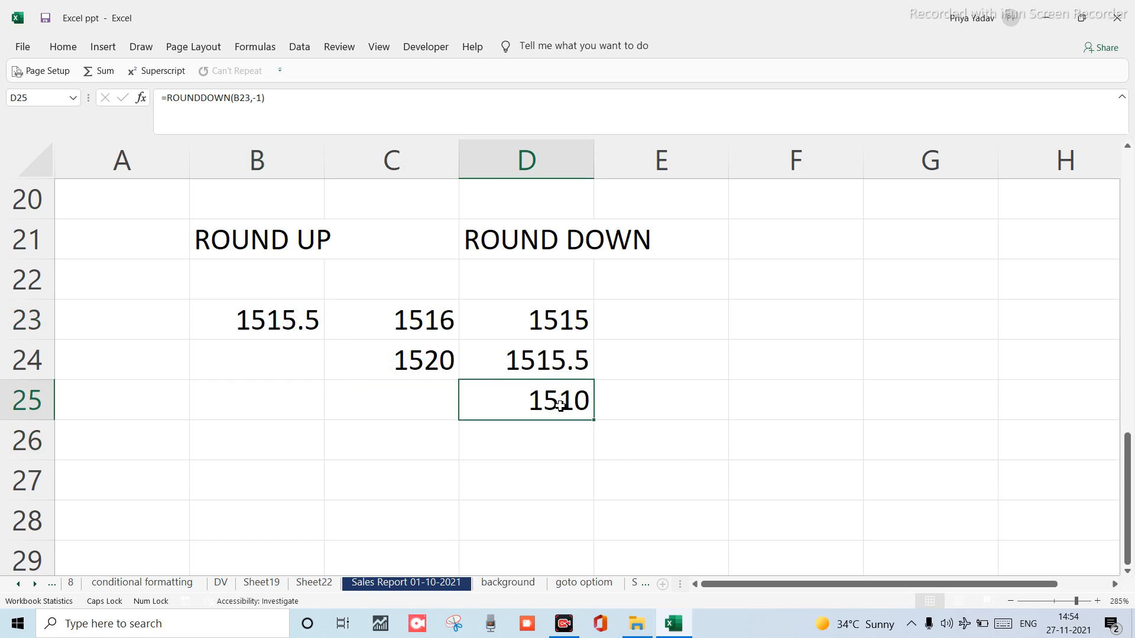
Round down the number in B23 to -2 digits with the formula =ROUNDDOWN(B23,-2) in cell D26.
click(511, 441)
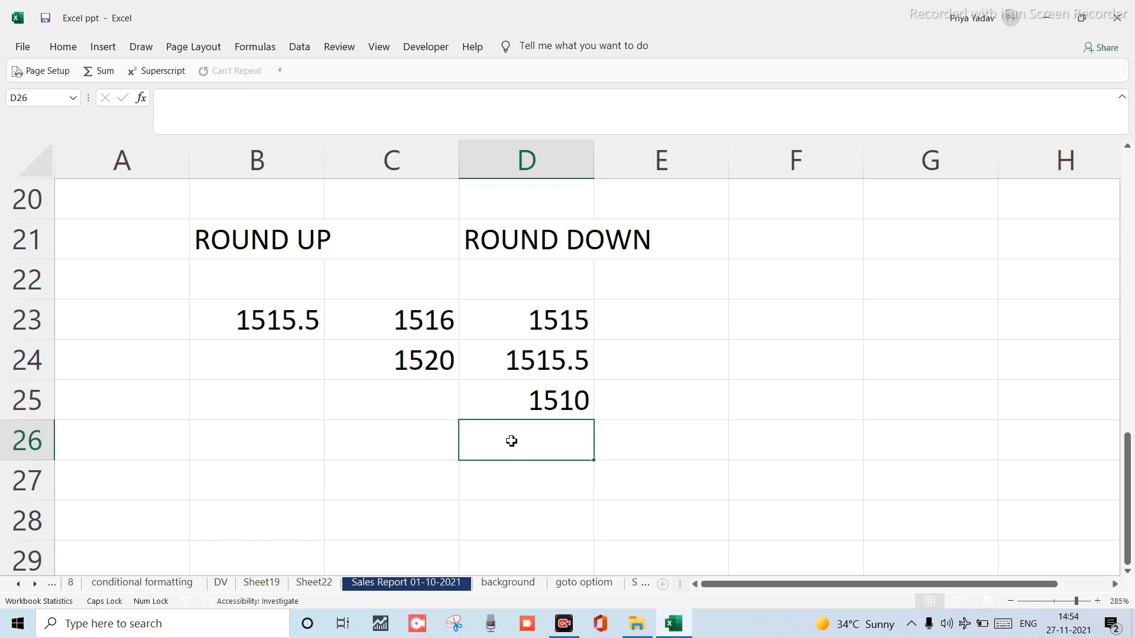
text(=RO)
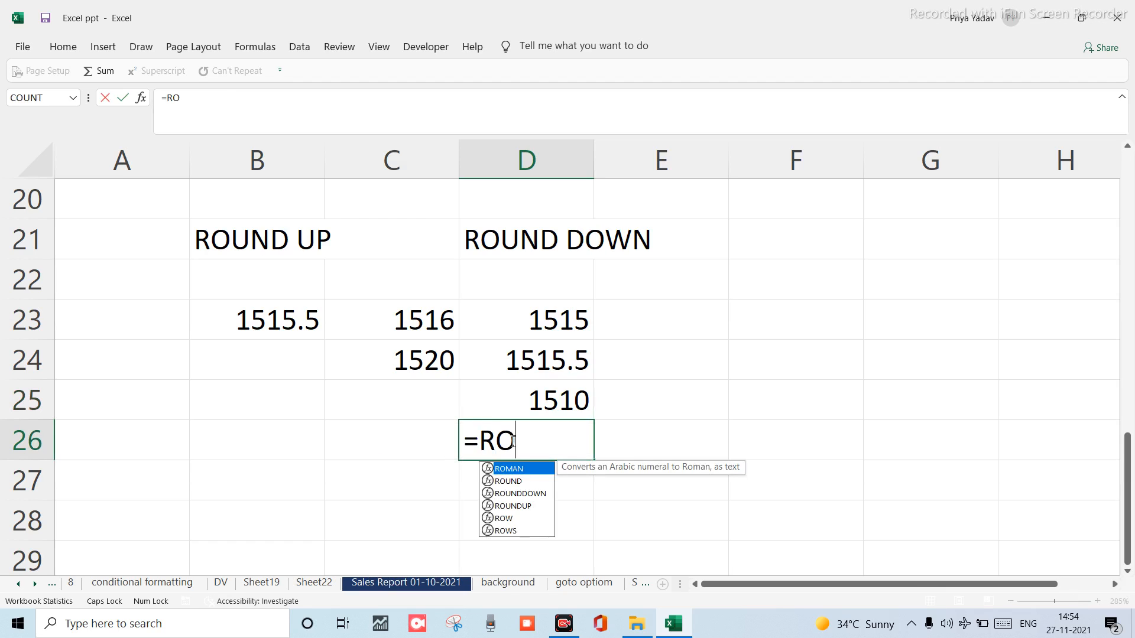
text(UND)
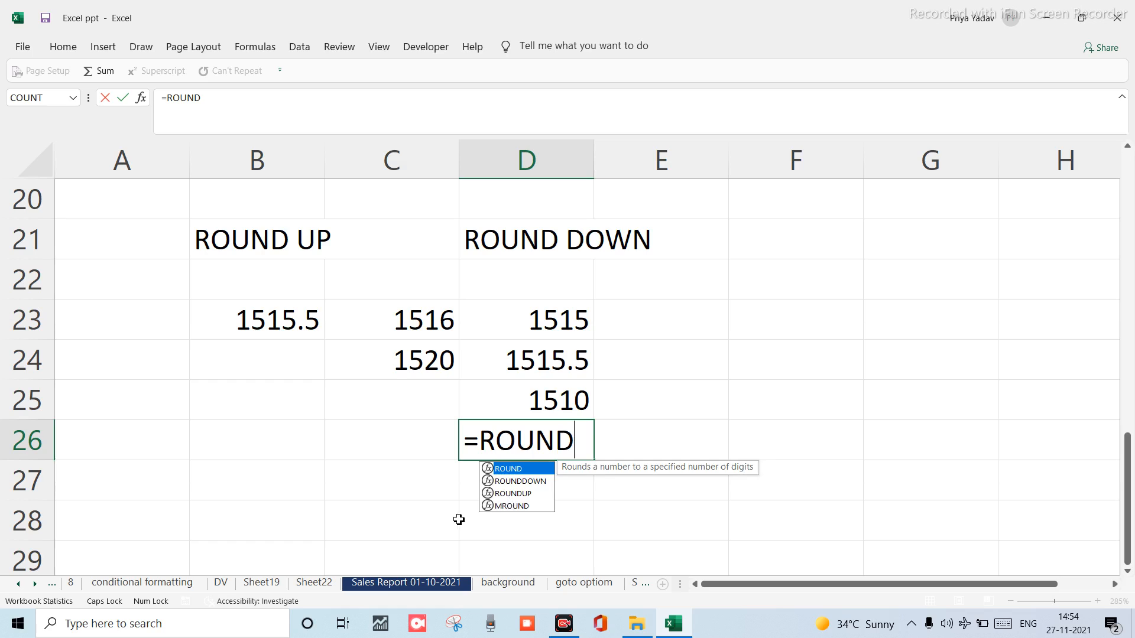
double_click(500, 481)
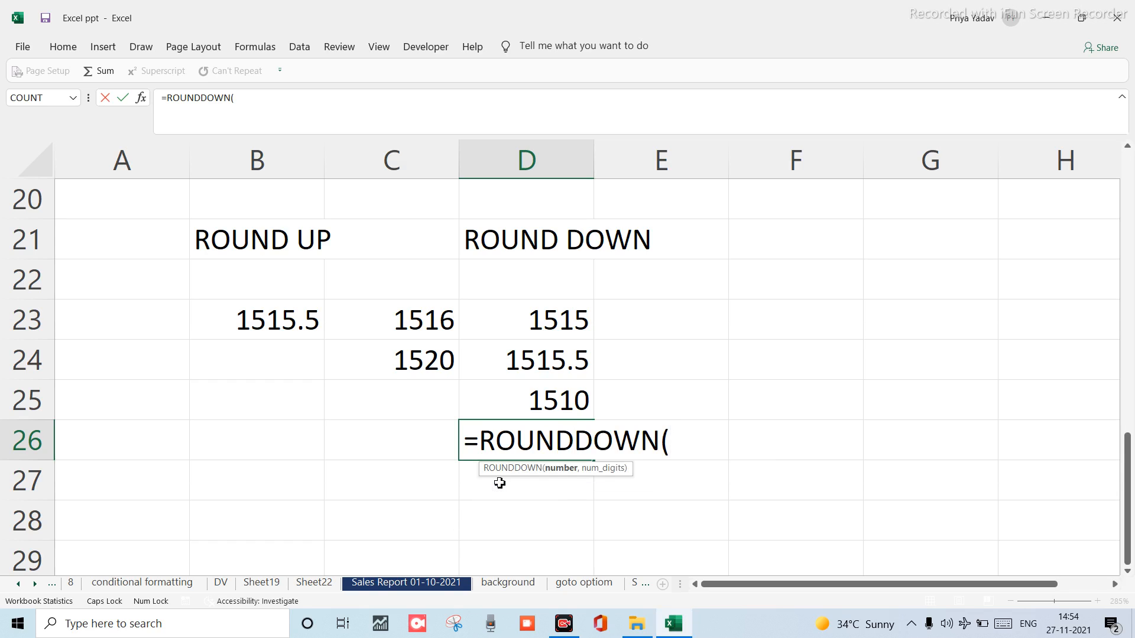
click(279, 324)
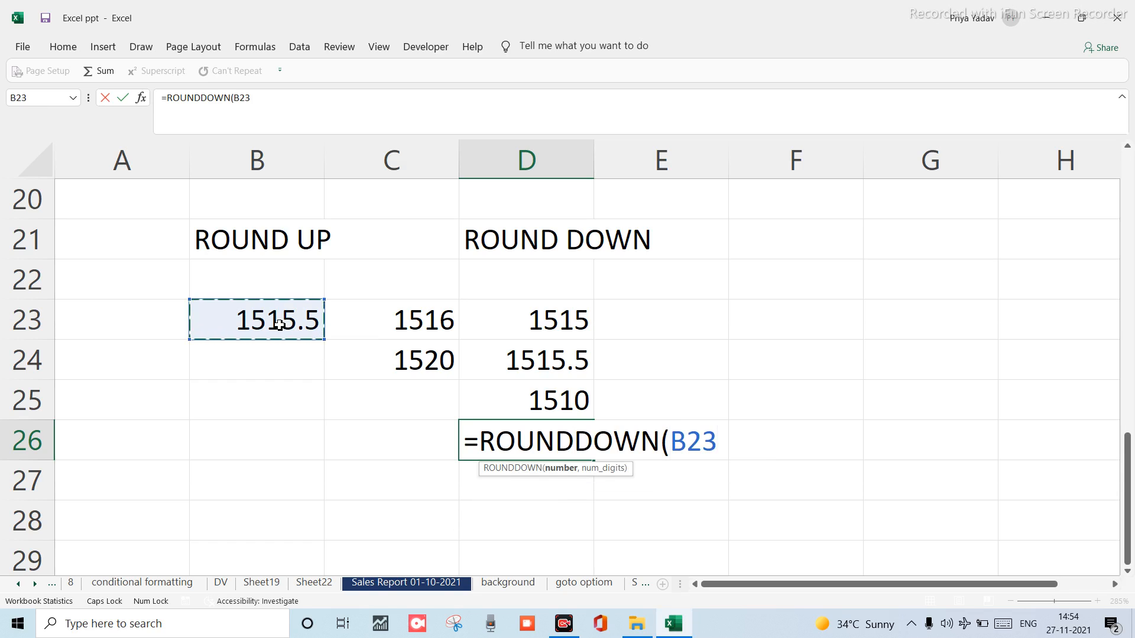
text(,-2))
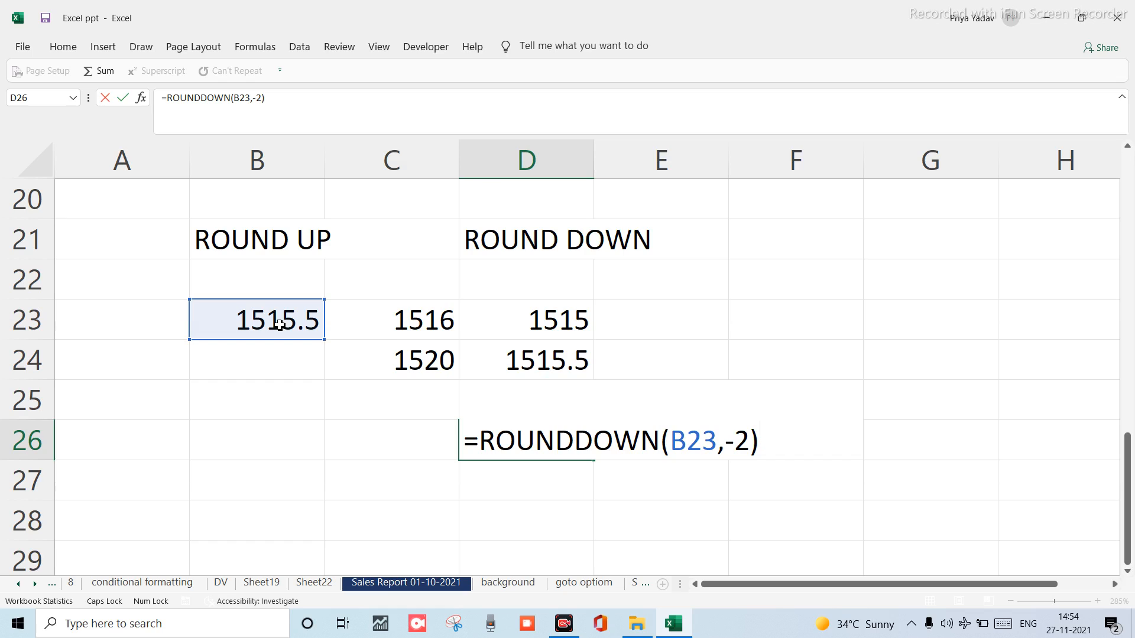
key(Return)
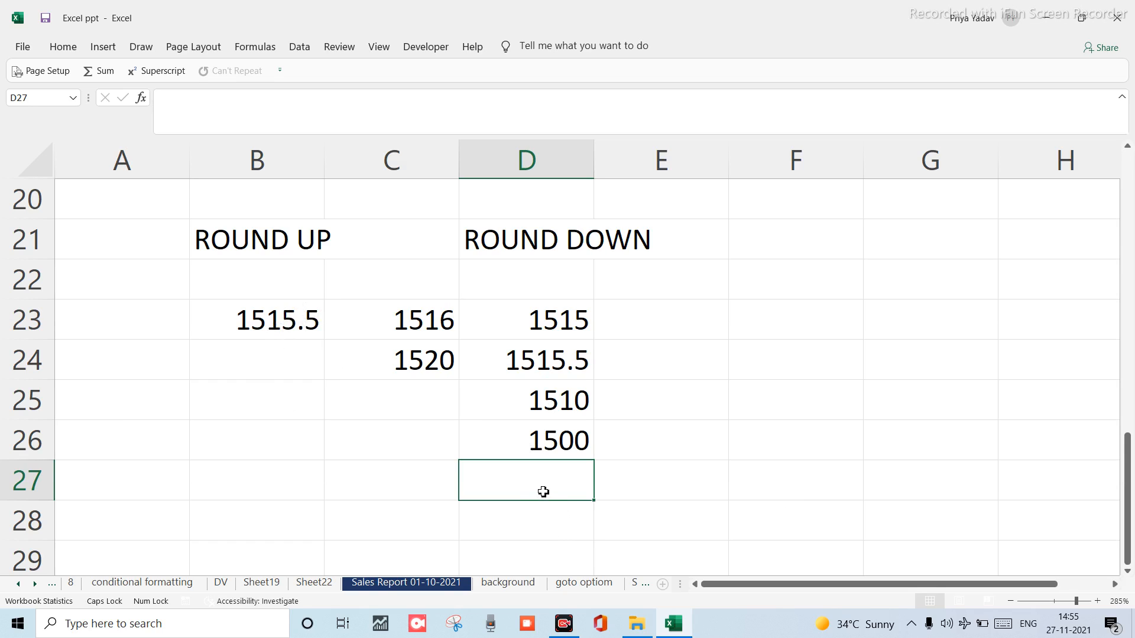
click(234, 345)
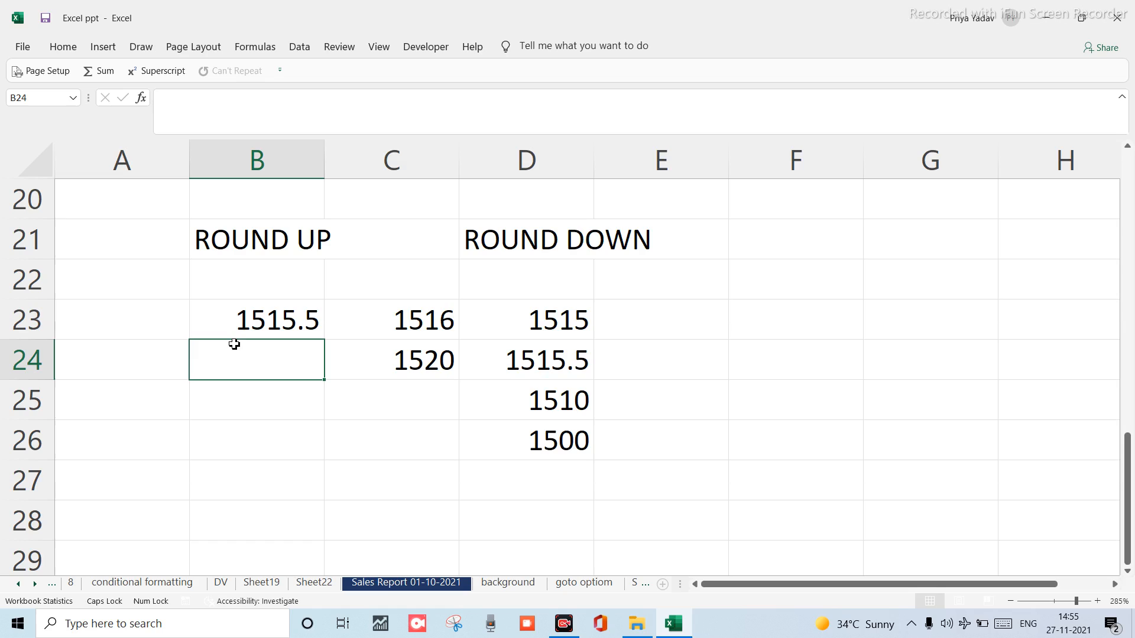
click(249, 329)
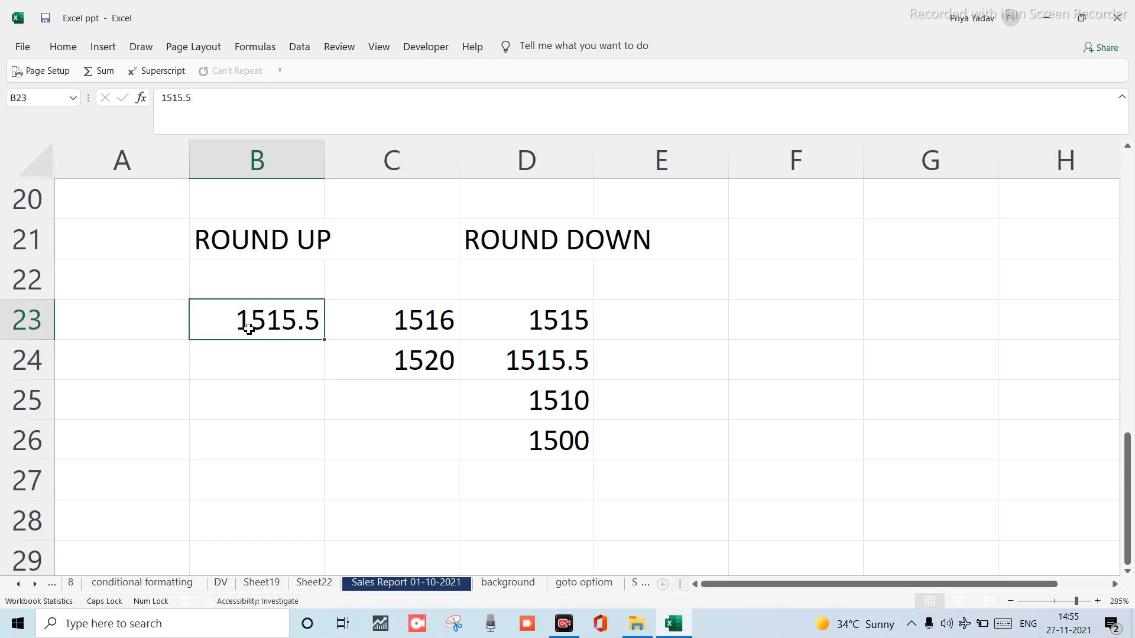
Round down the number in B23 to -3 digits with the formula =ROUNDDOWN(B23,-3) in cell D27.
click(527, 482)
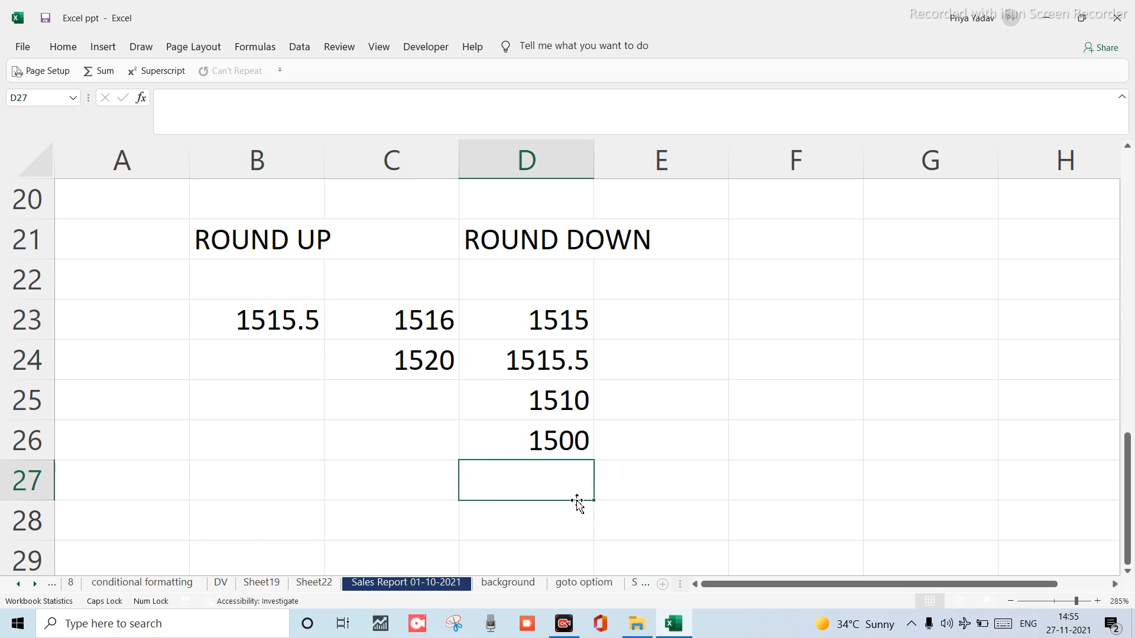
text(=ROUD)
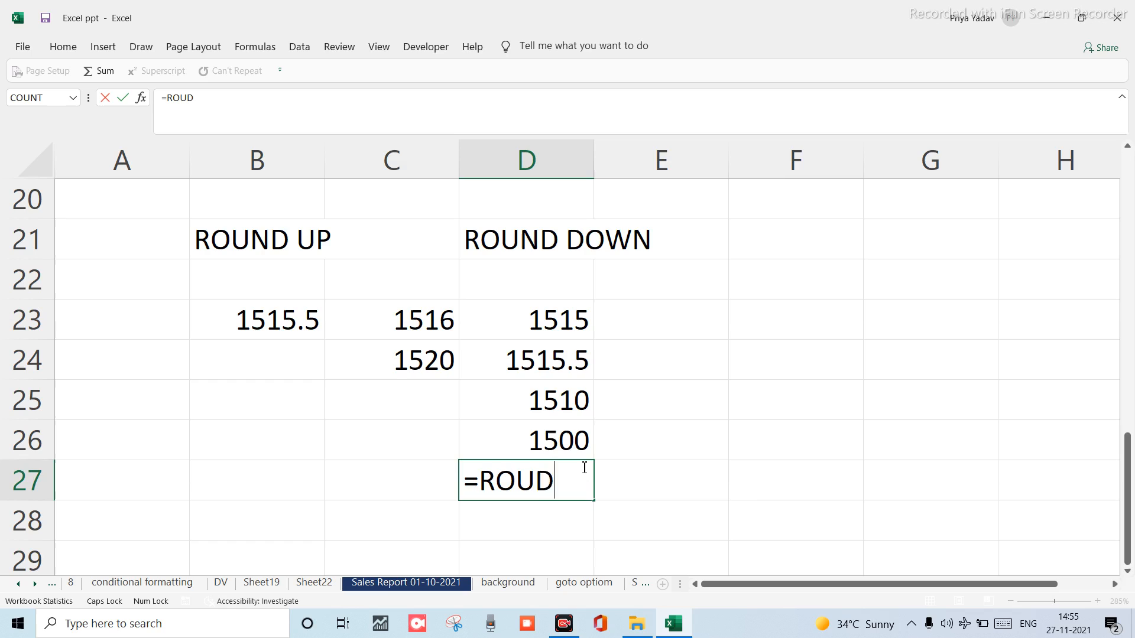
key(BackSpace)
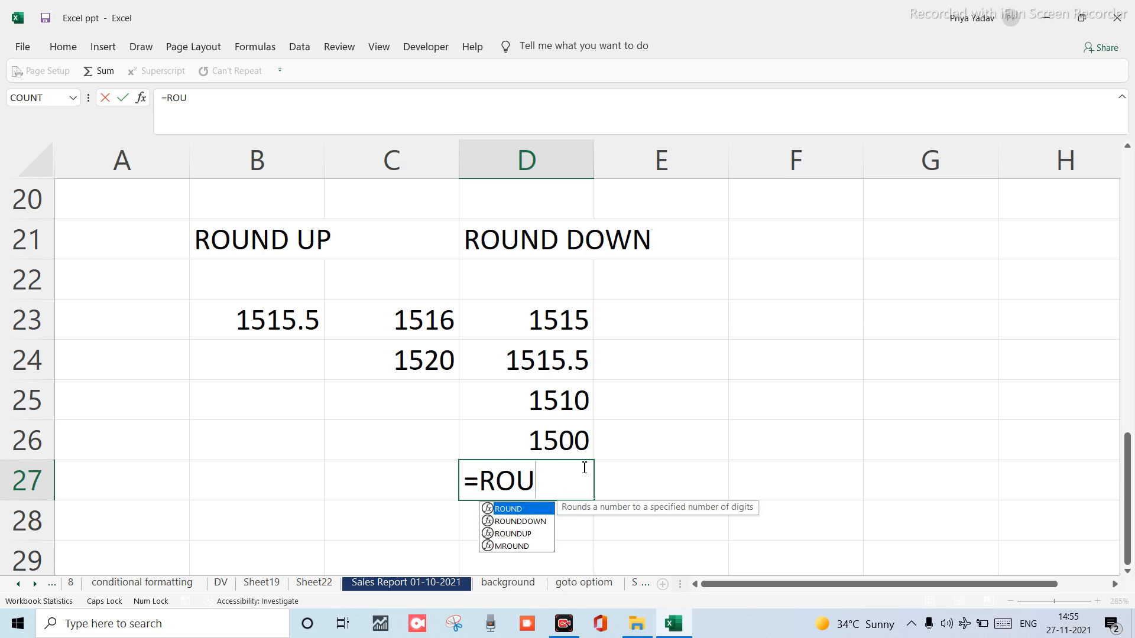
double_click(535, 522)
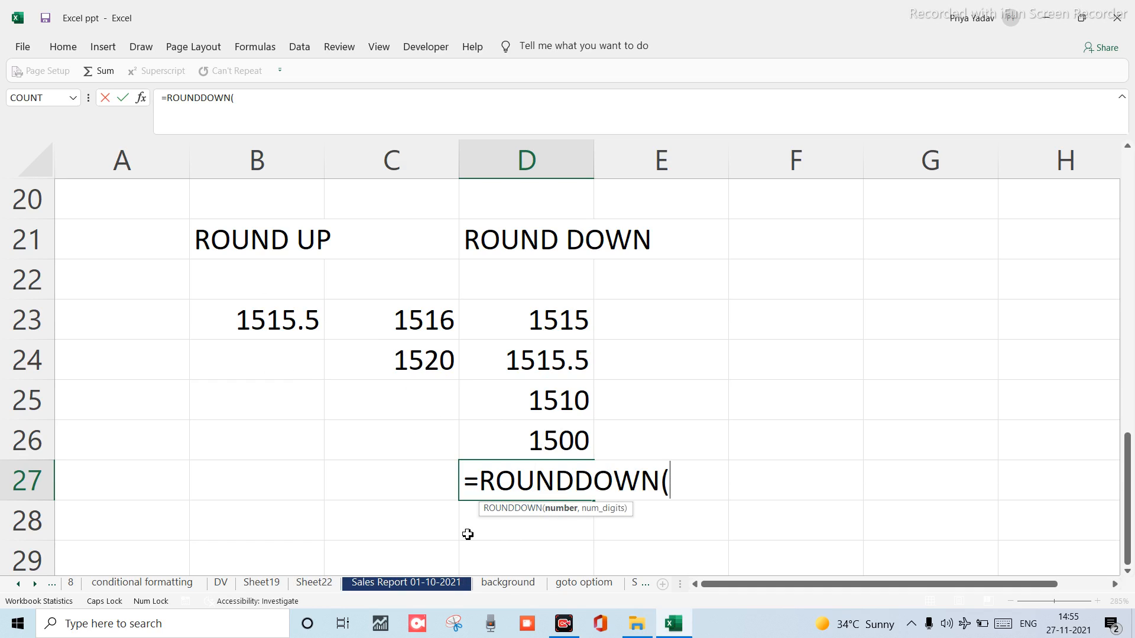
click(279, 330)
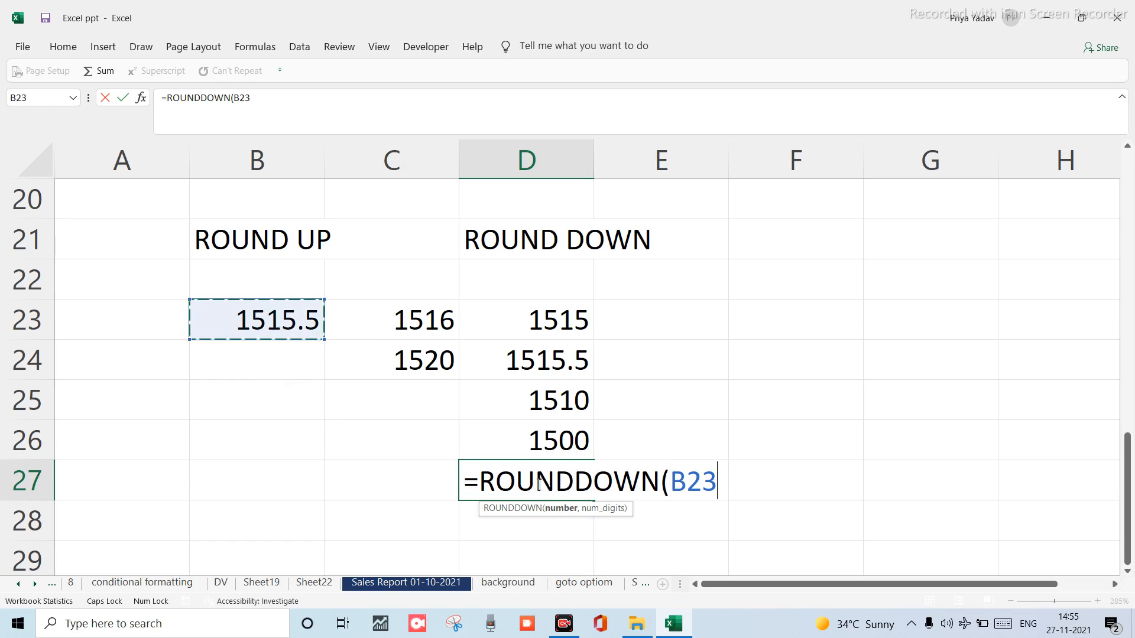
text(,)
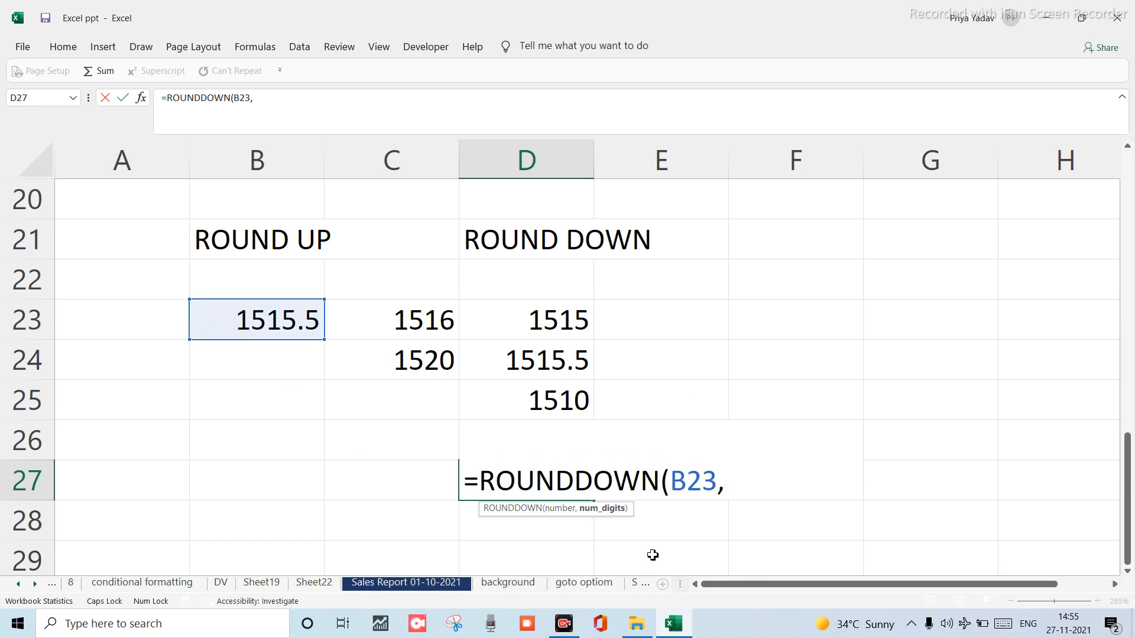
text(-3))
key(Return)
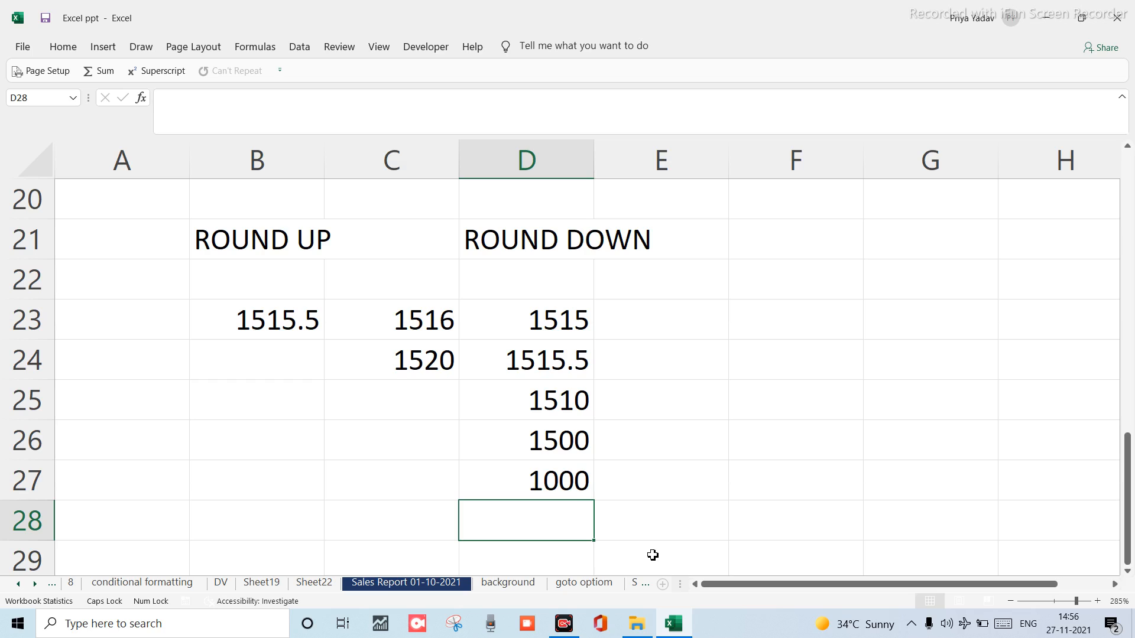
Round down the number in B23 to -4 digits with the formula =ROUNDDOWN(B23,-4) in cell D28.
text(=RP)
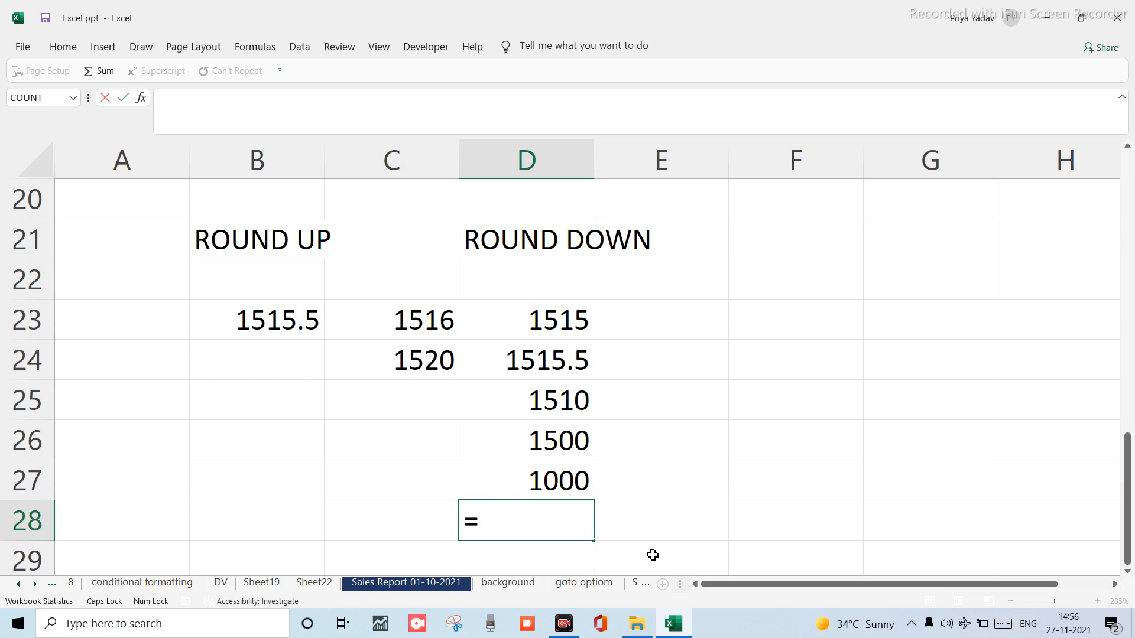
key(BackSpace)
key(BackSpace)
text(ROUN)
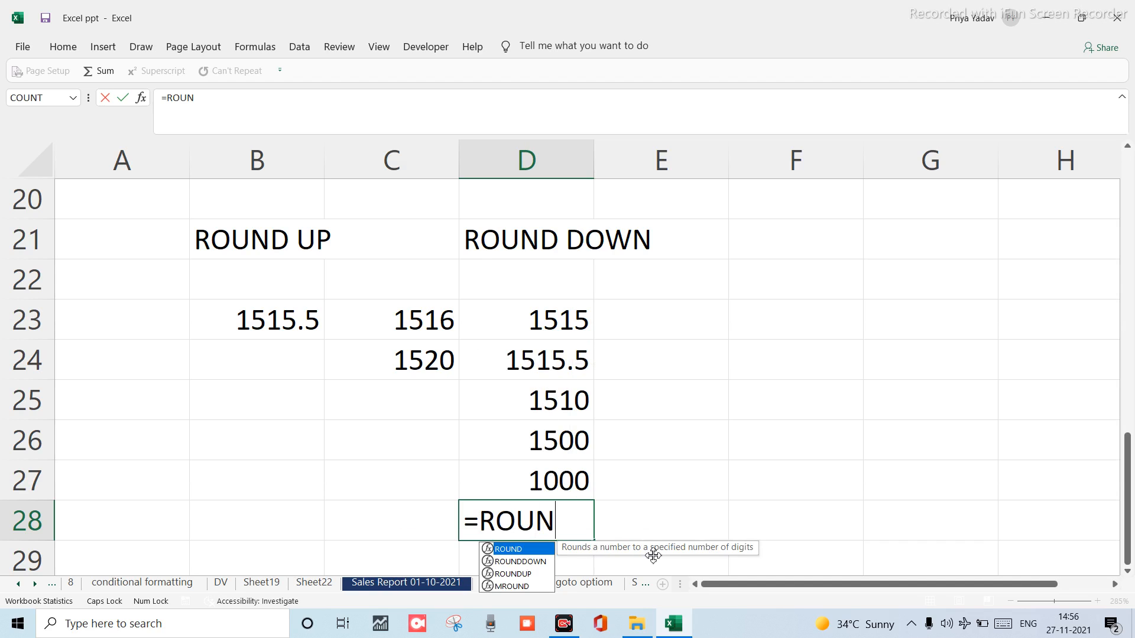
double_click(541, 562)
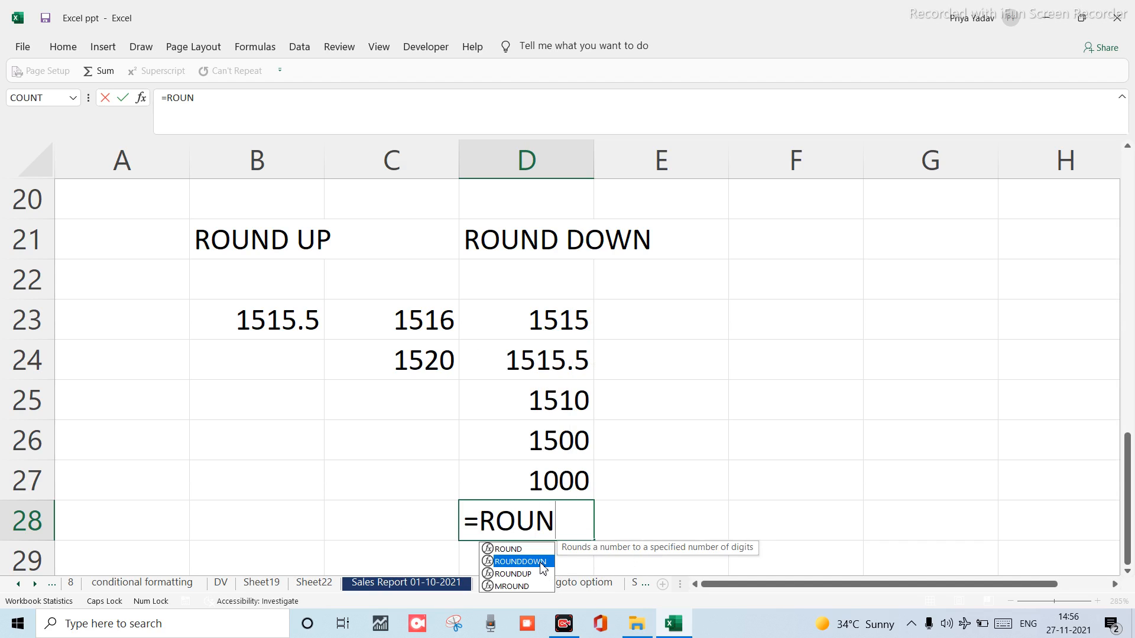
click(248, 331)
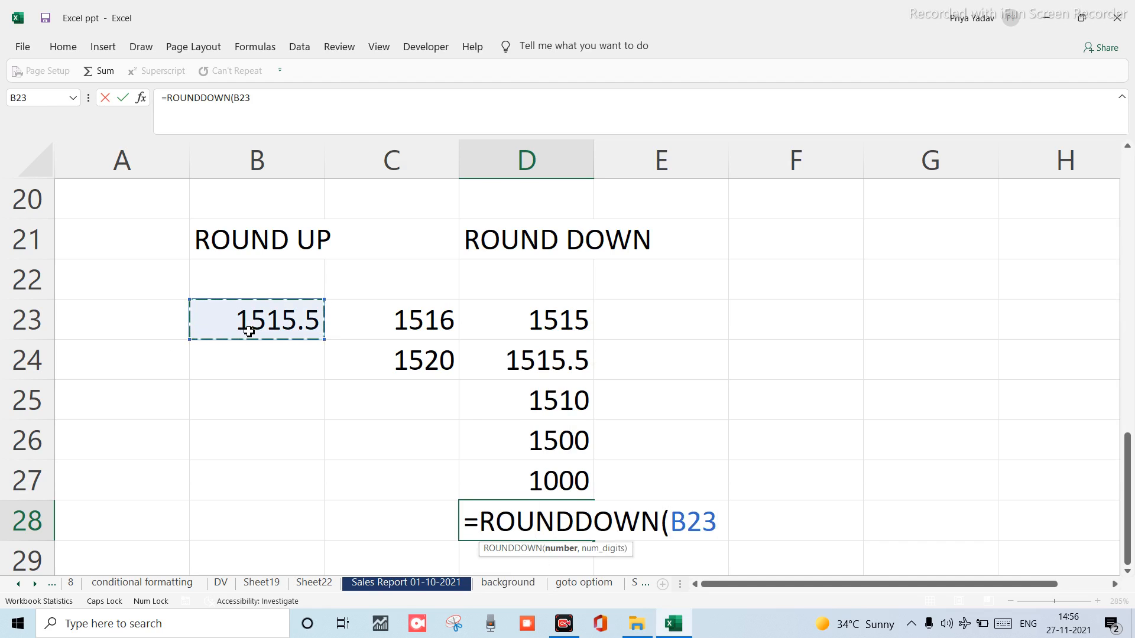
text(,-4)
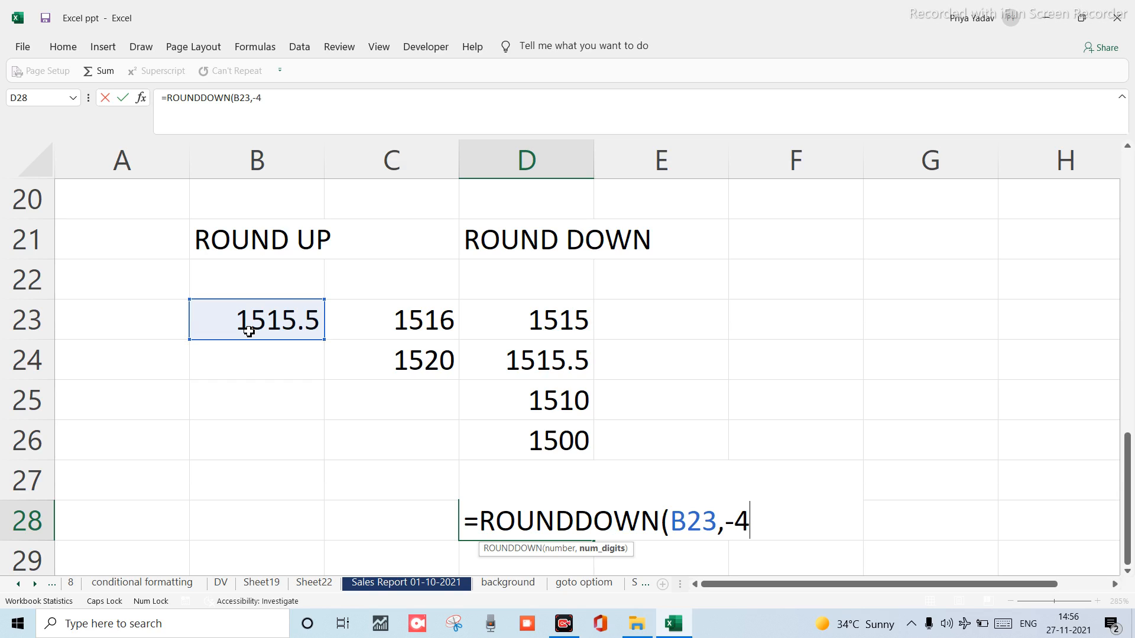
text())
key(Return)
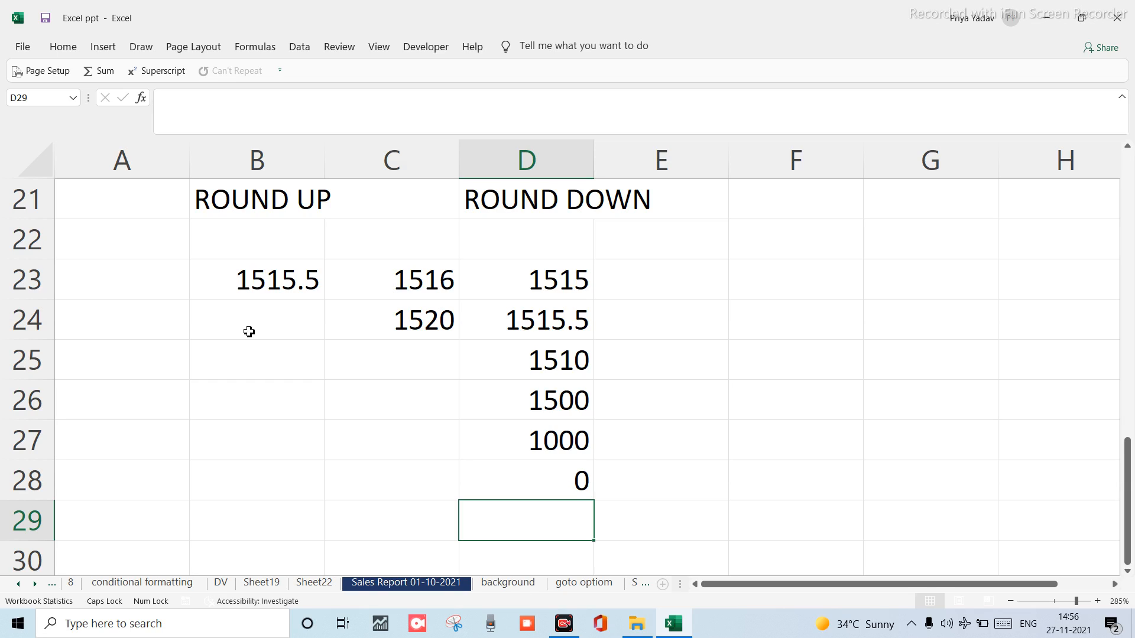
Review the earlier function examples on the sheet and the digit counts in C15:G15 of the ROUND example.
scroll(248, 332, up, 7)
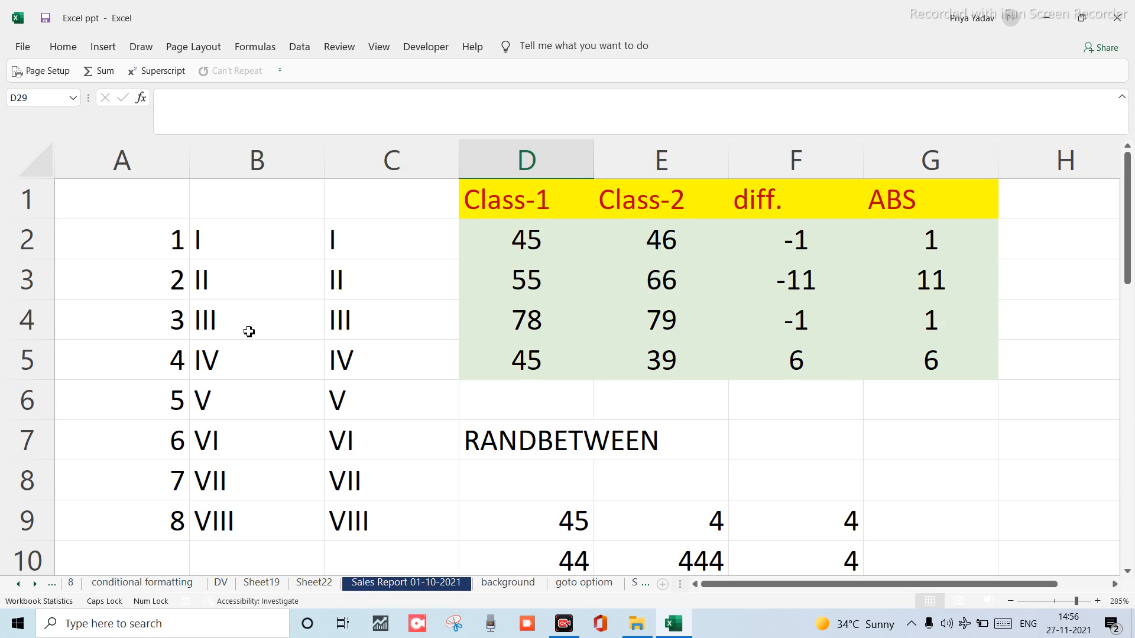
scroll(248, 332, down, 10)
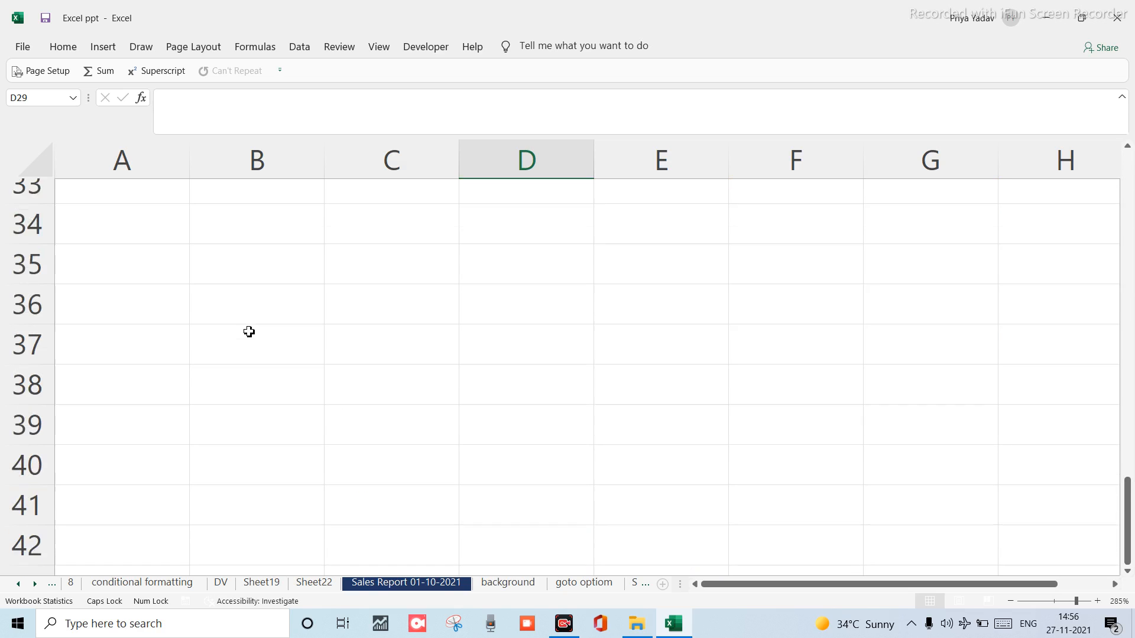
scroll(248, 332, up, 10)
scroll(249, 332, down, 2)
scroll(249, 331, up, 2)
scroll(248, 331, down, 2)
scroll(415, 395, down, 1)
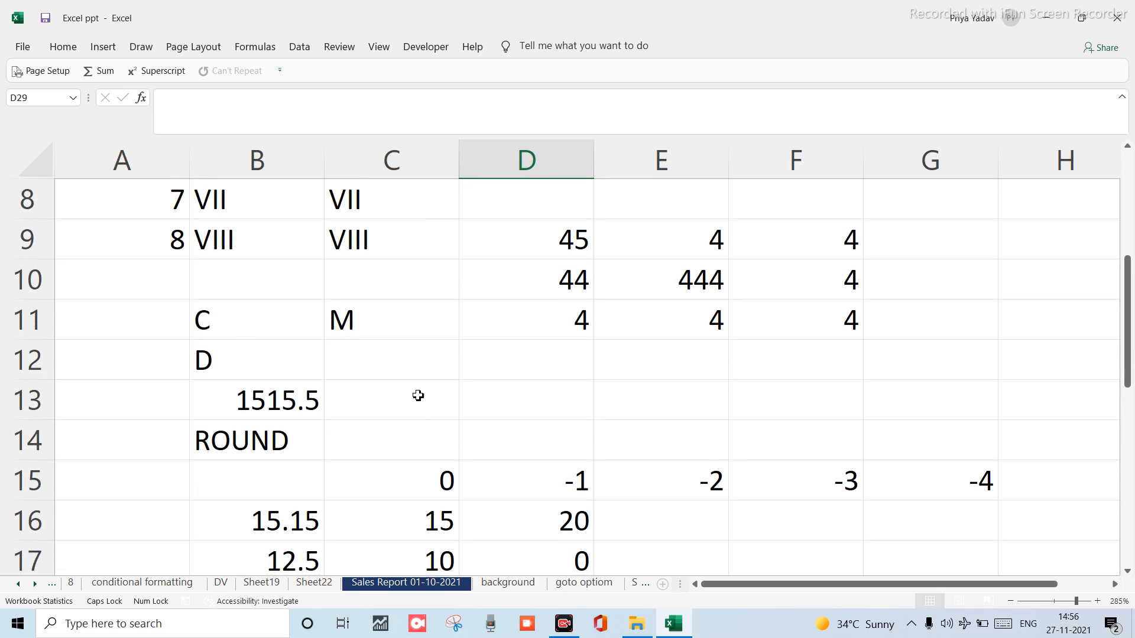
scroll(370, 481, down, 1)
click(409, 451)
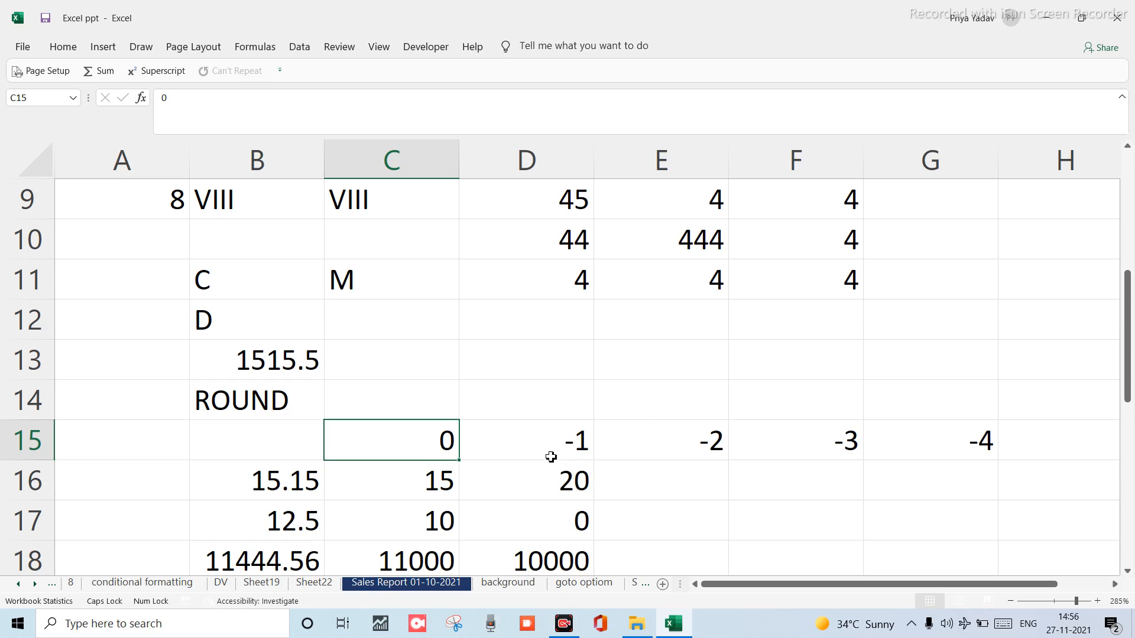
click(529, 433)
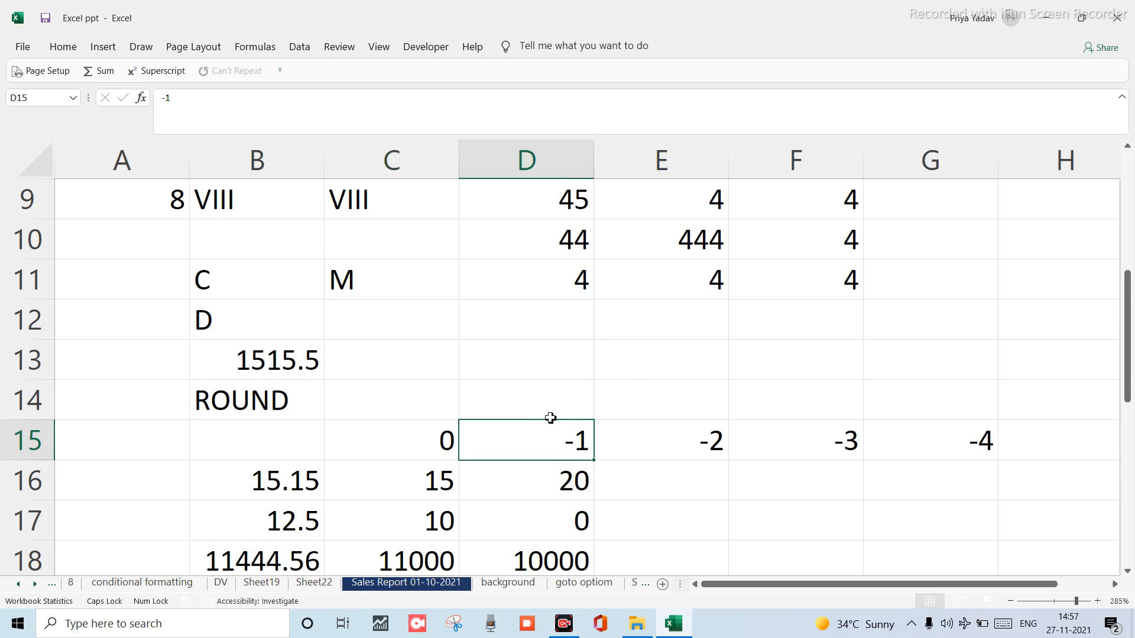
click(706, 455)
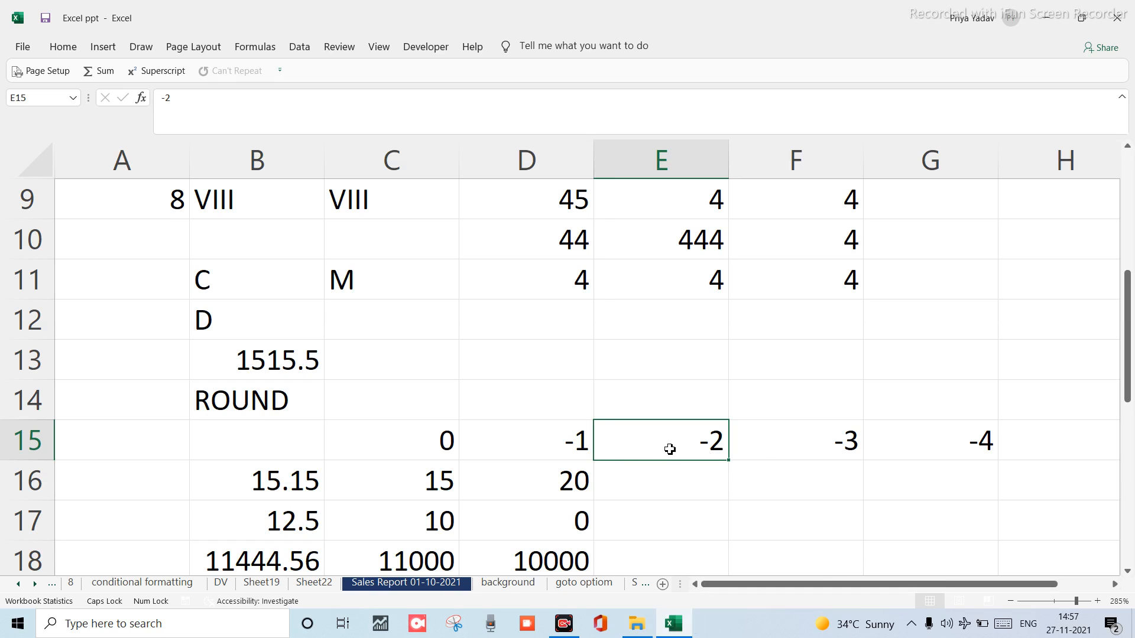
click(826, 451)
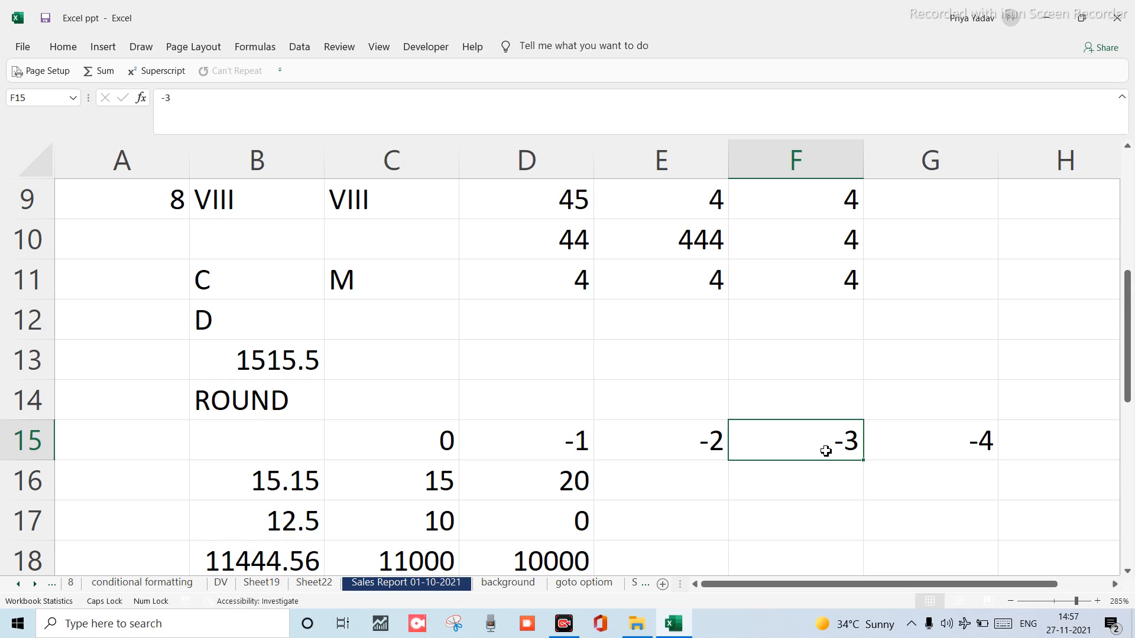
click(961, 465)
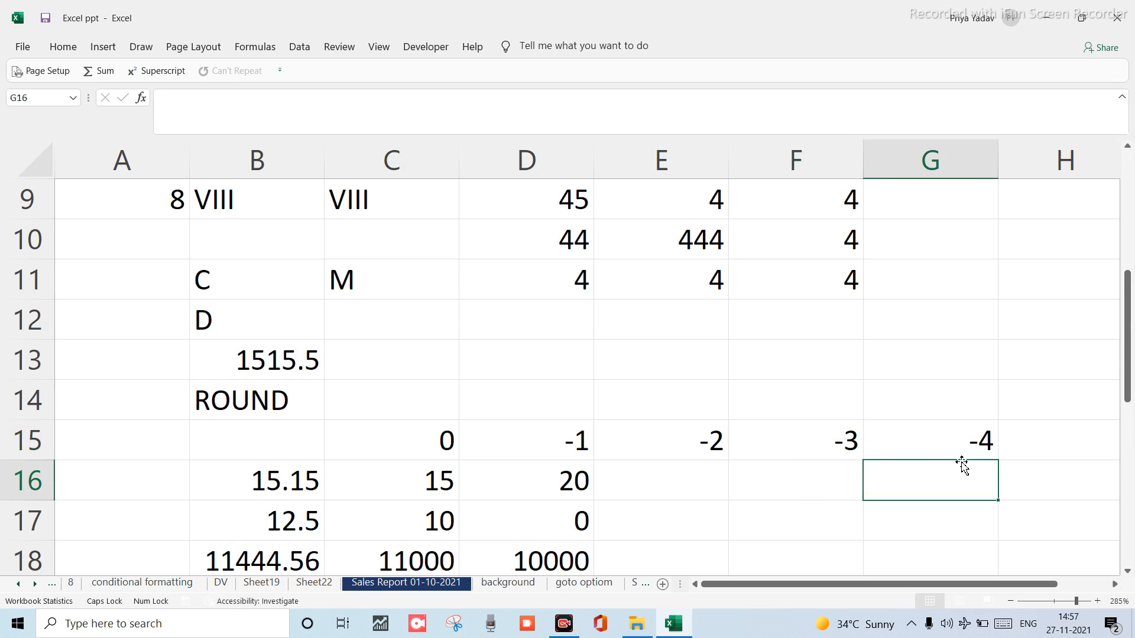
drag(950, 414, 931, 423)
click(931, 424)
click(674, 434)
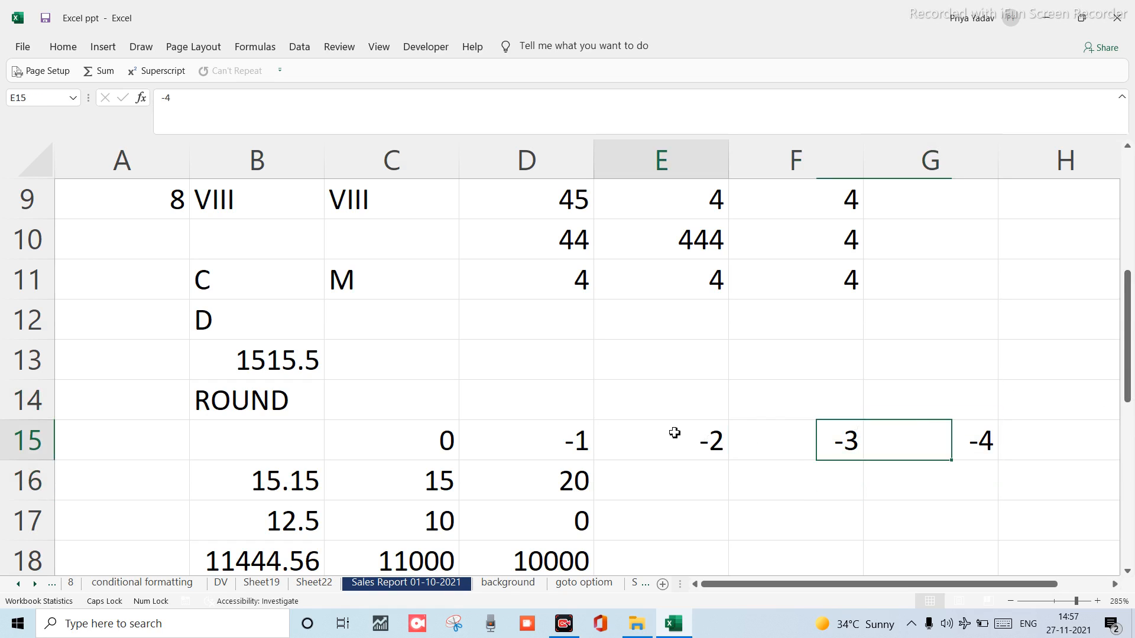
click(433, 447)
Enter the digit count 1 in cell B15, ahead of the other digit counts in the ROUND example.
click(309, 425)
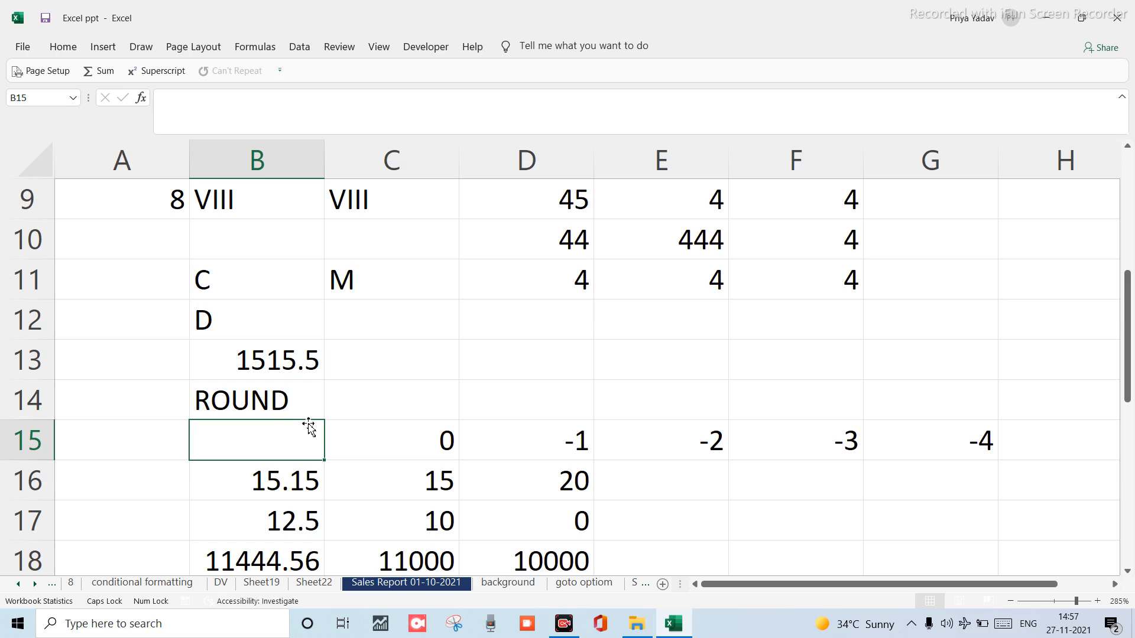
text(1)
key(Return)
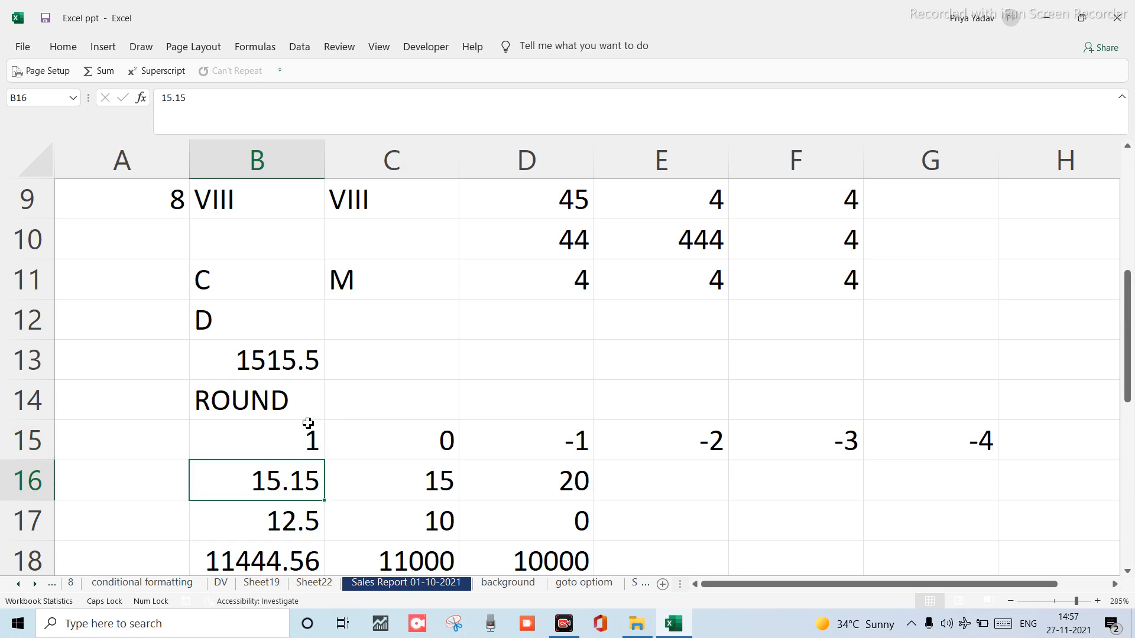
scroll(308, 423, down, 2)
scroll(308, 423, up, 5)
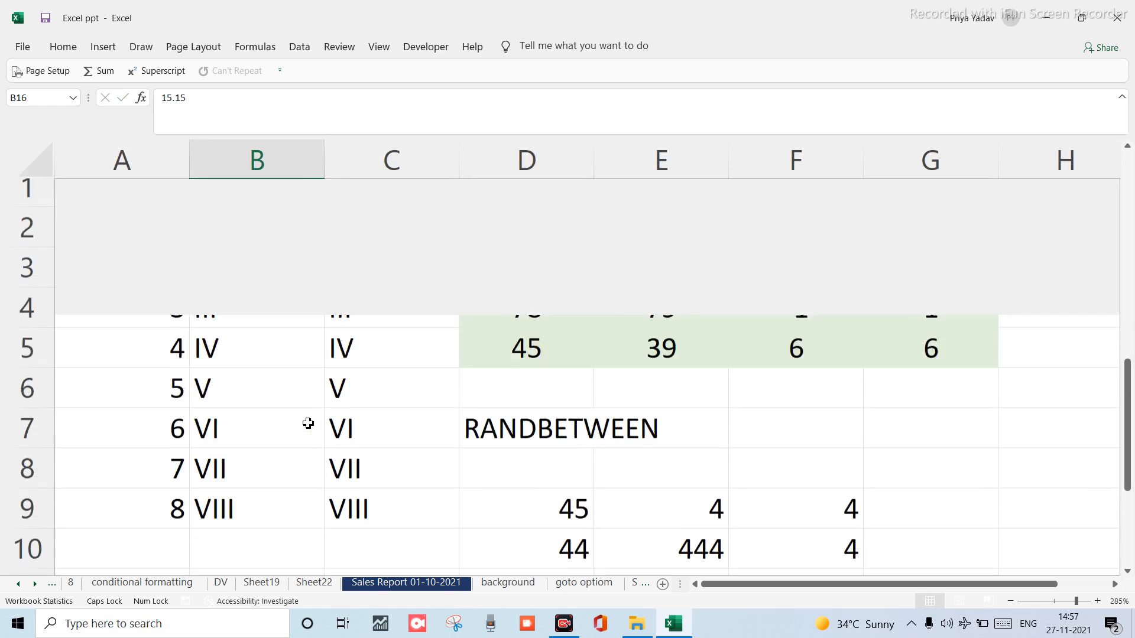